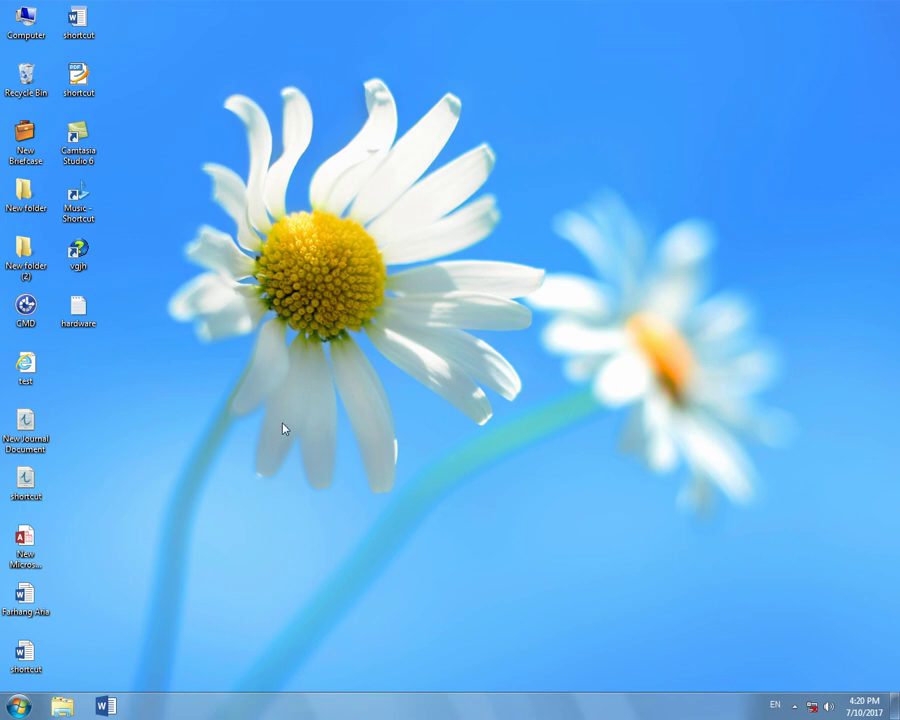
# Step: Refresh the desktop twice from its right-click menu
pyautogui.rightClick(246, 178)
pyautogui.click(282, 218)
pyautogui.rightClick(145, 302)
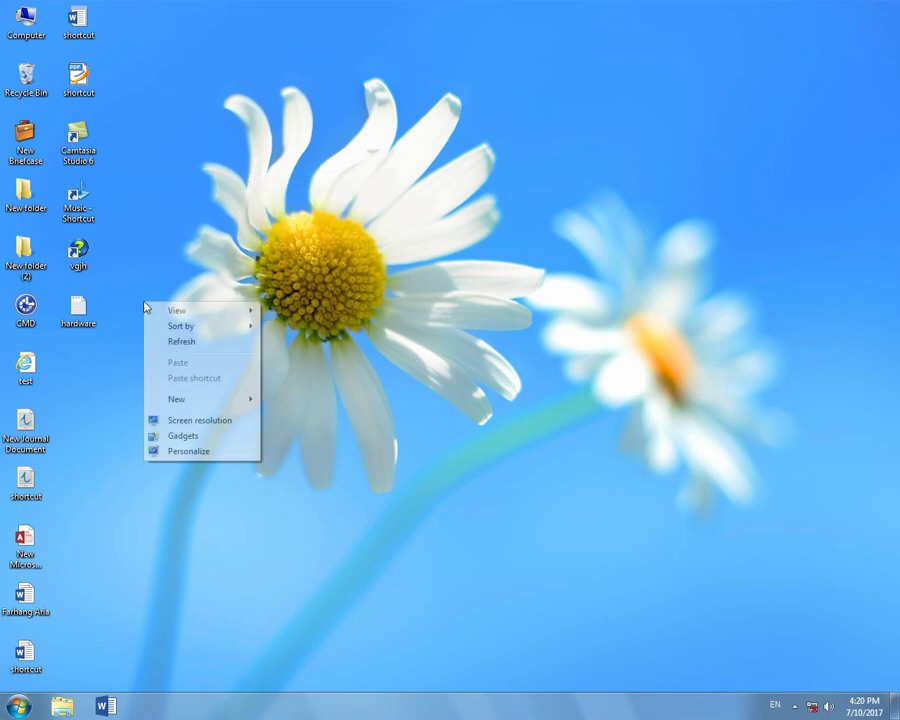
pyautogui.click(178, 342)
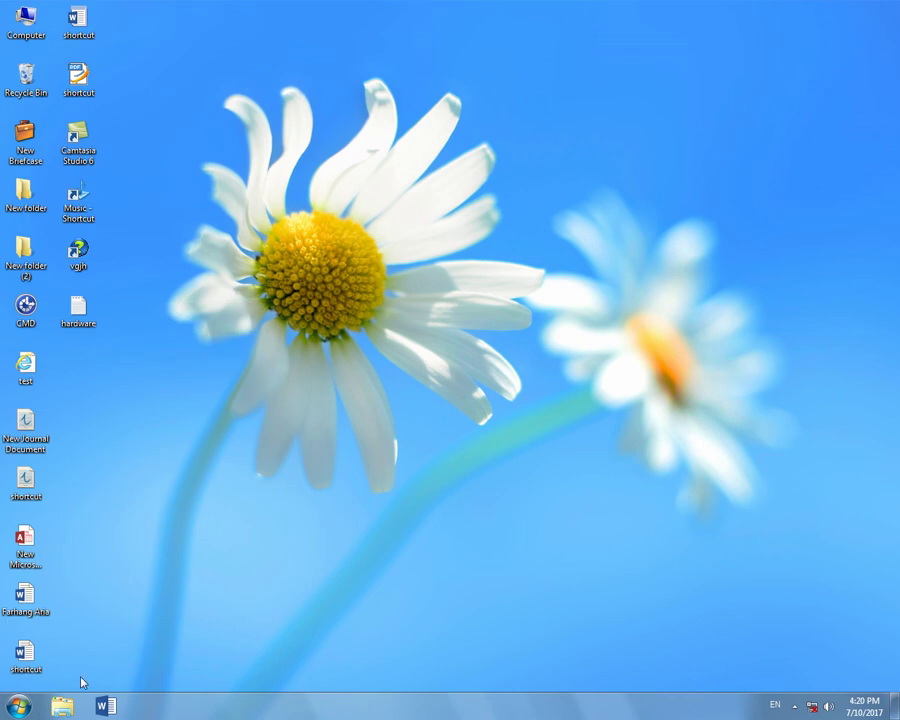
# Step: Launch PowerPoint 2013 from Start > All Programs > Microsoft Office 2013
pyautogui.click(19, 706)
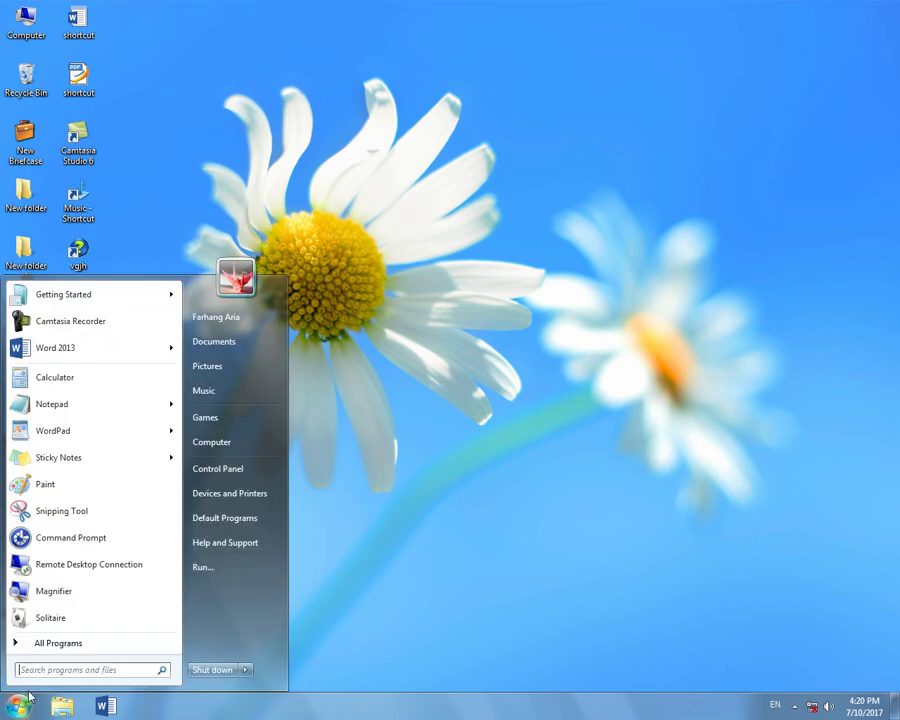
pyautogui.click(48, 640)
pyautogui.scroll(-2, 106, 564)
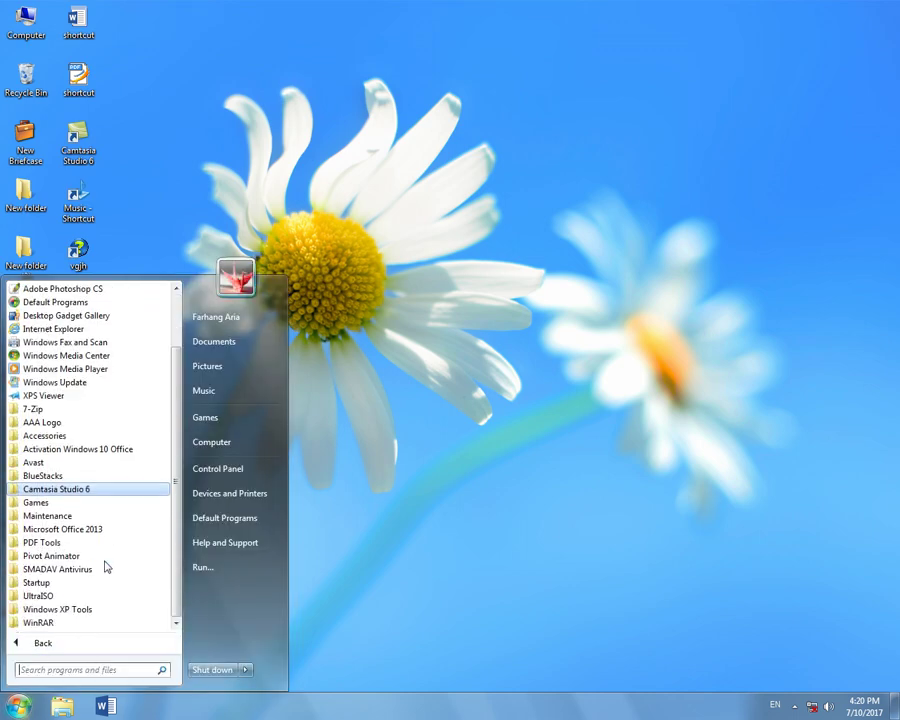
pyautogui.click(90, 530)
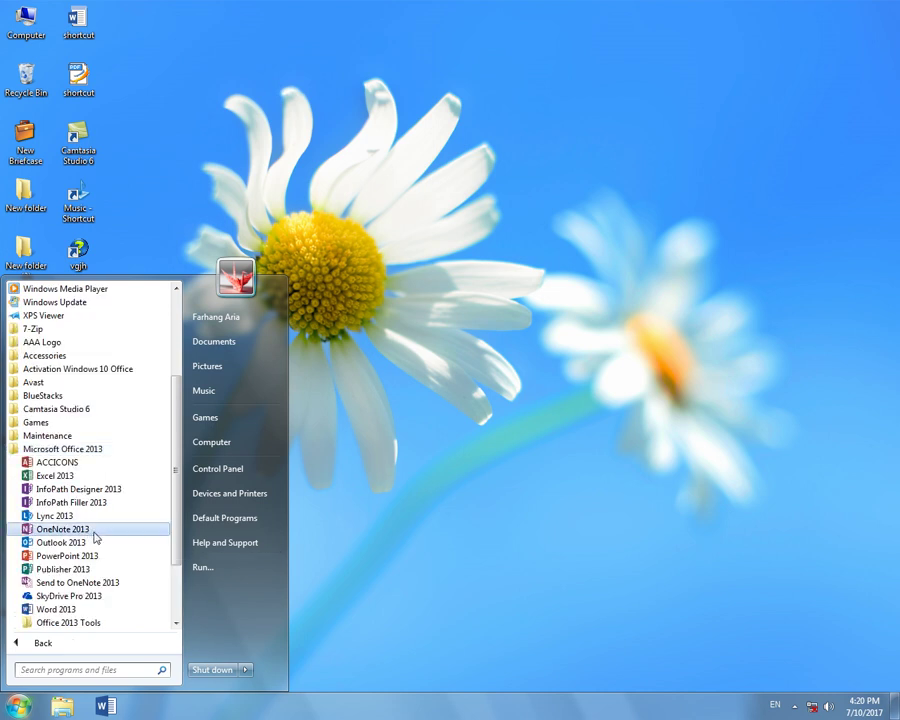
pyautogui.click(96, 556)
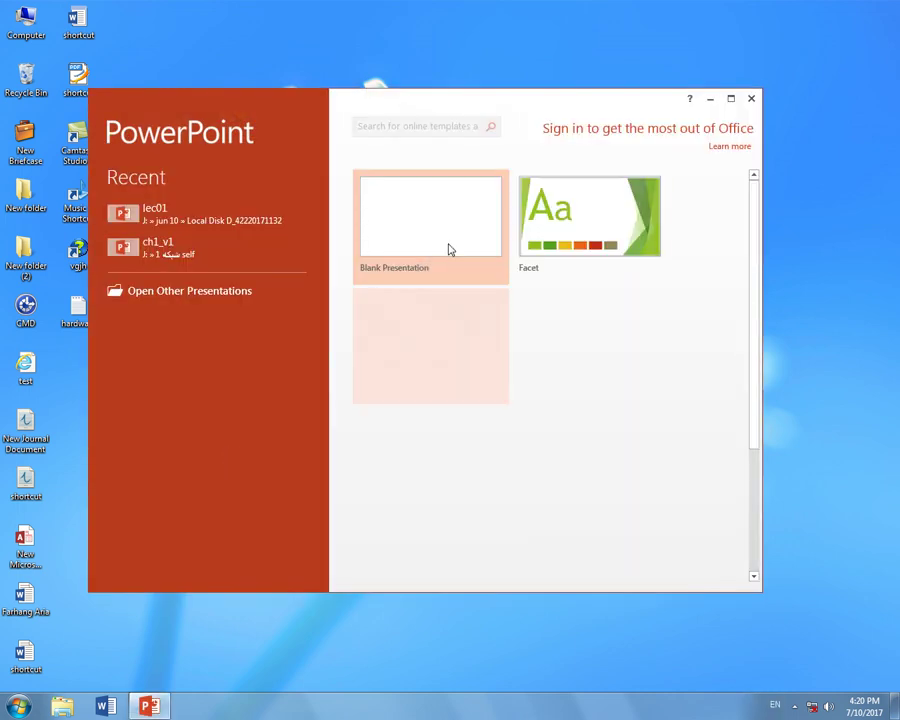
# Step: Create a blank presentation, then close PowerPoint
pyautogui.click(731, 99)
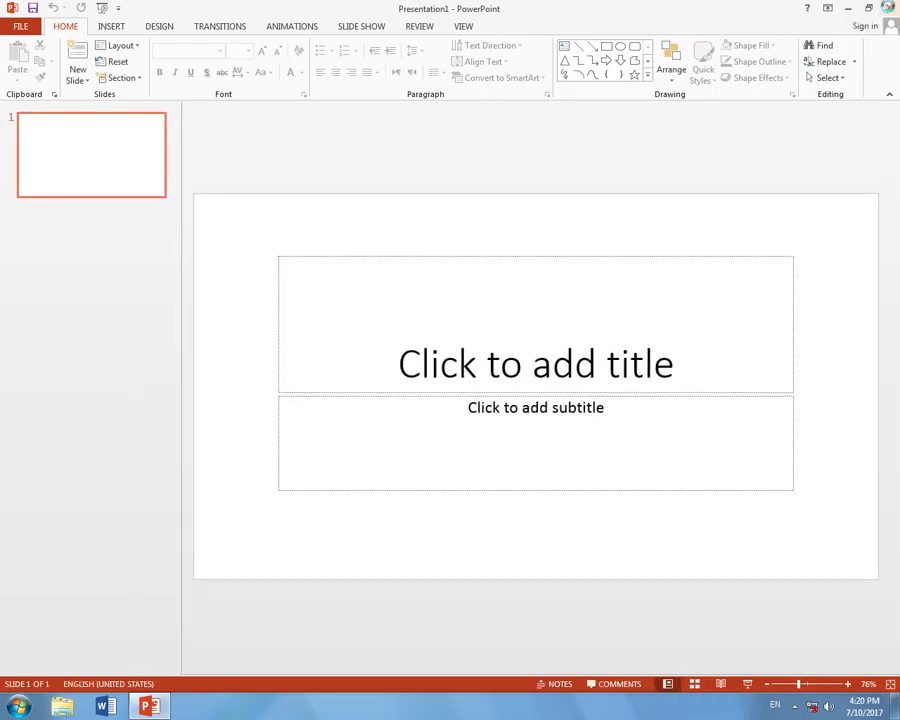
pyautogui.click(888, 8)
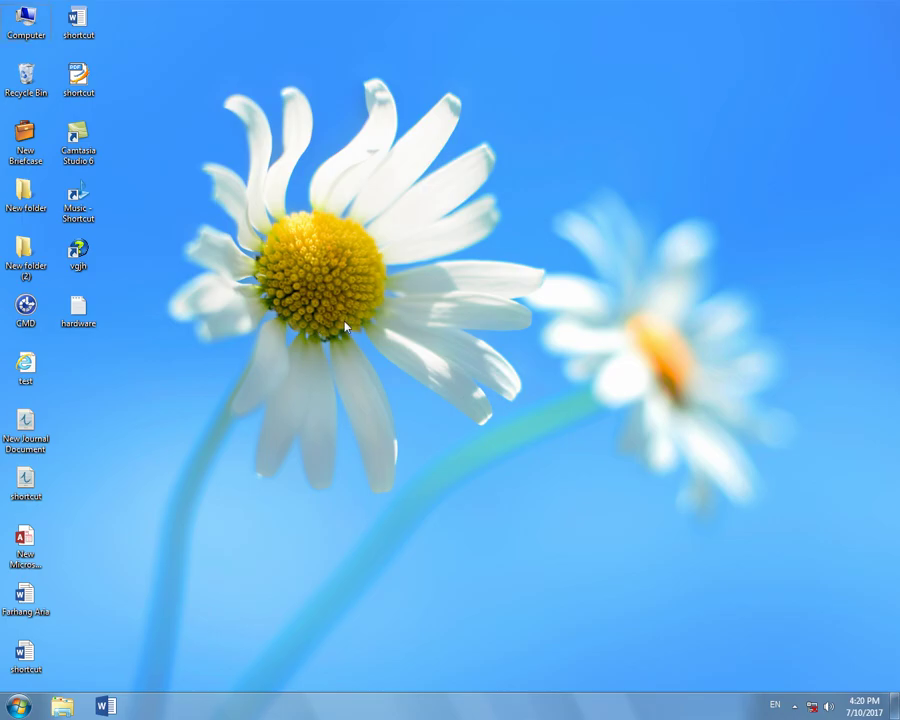
# Step: Relaunch PowerPoint by running 'powerpnt' from the Win+R Run box
pyautogui.press('super+r')
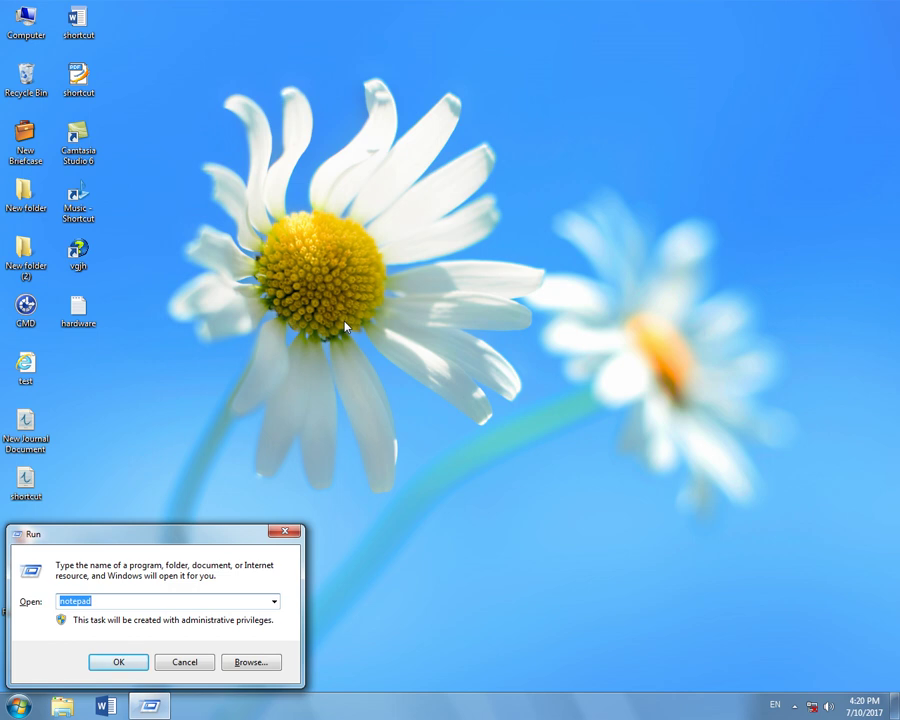
pyautogui.write('win')
pyautogui.press('Down')
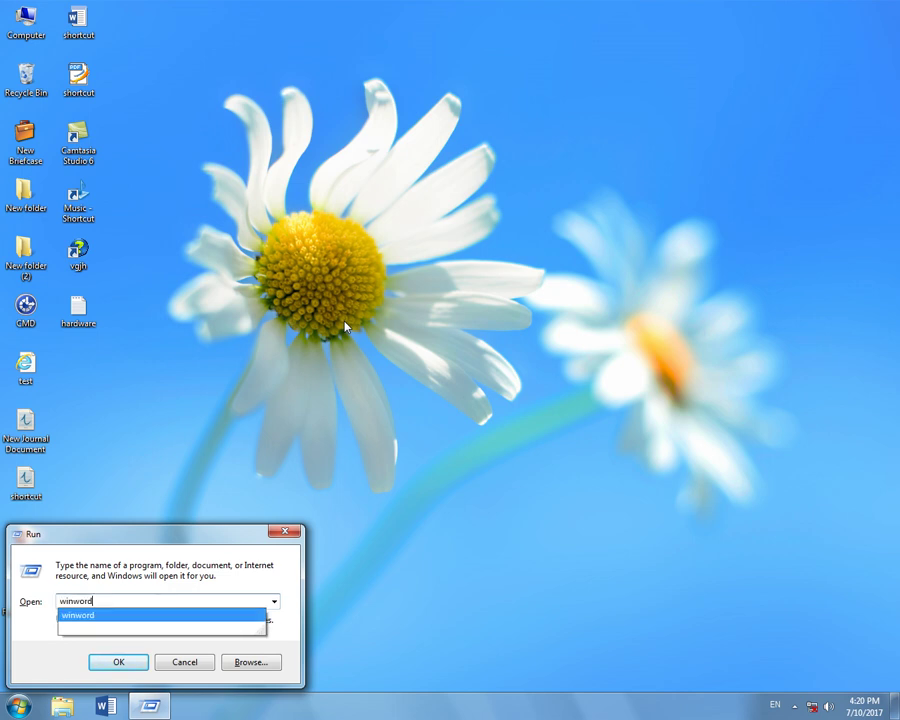
pyautogui.press('BackSpace')
pyautogui.press('BackSpace')
pyautogui.press('BackSpace')
pyautogui.write('powerpnt')
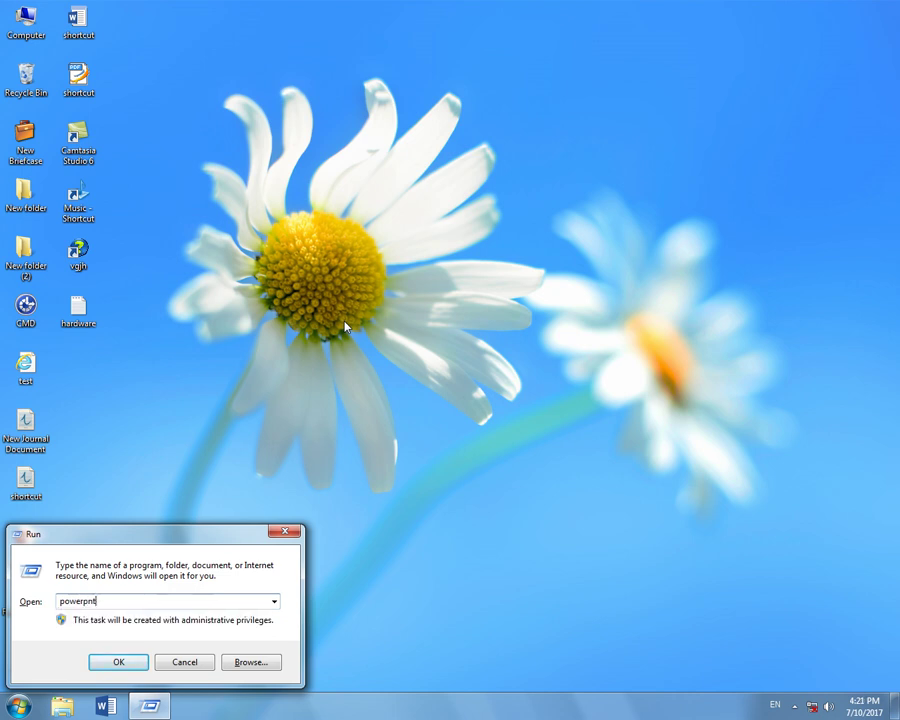
pyautogui.press('Return')
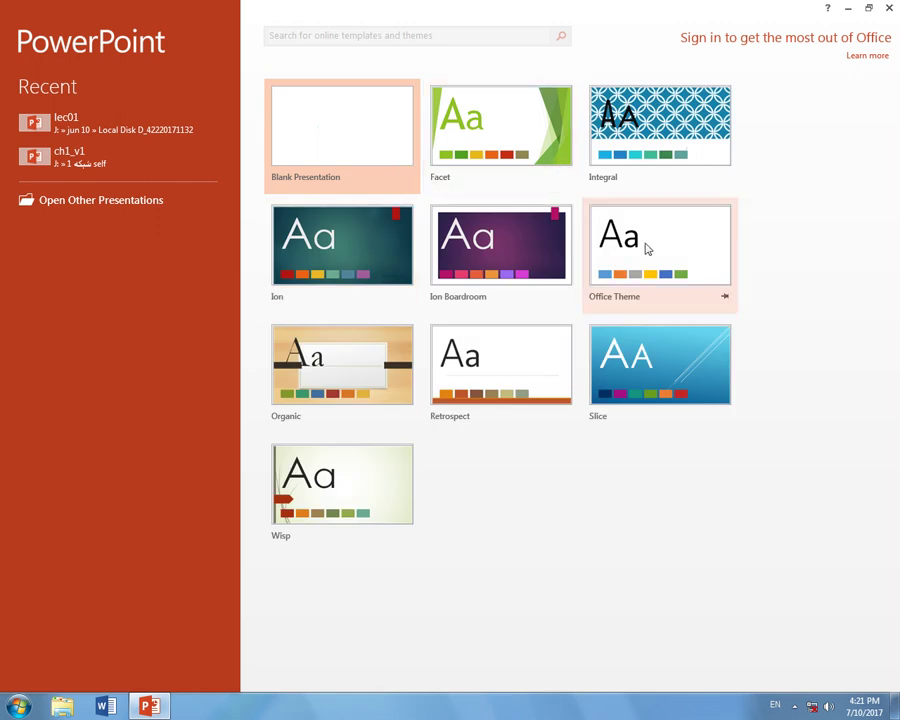
# Step: Start a blank presentation and title its first slide 'PowerPoint'
pyautogui.click(369, 141)
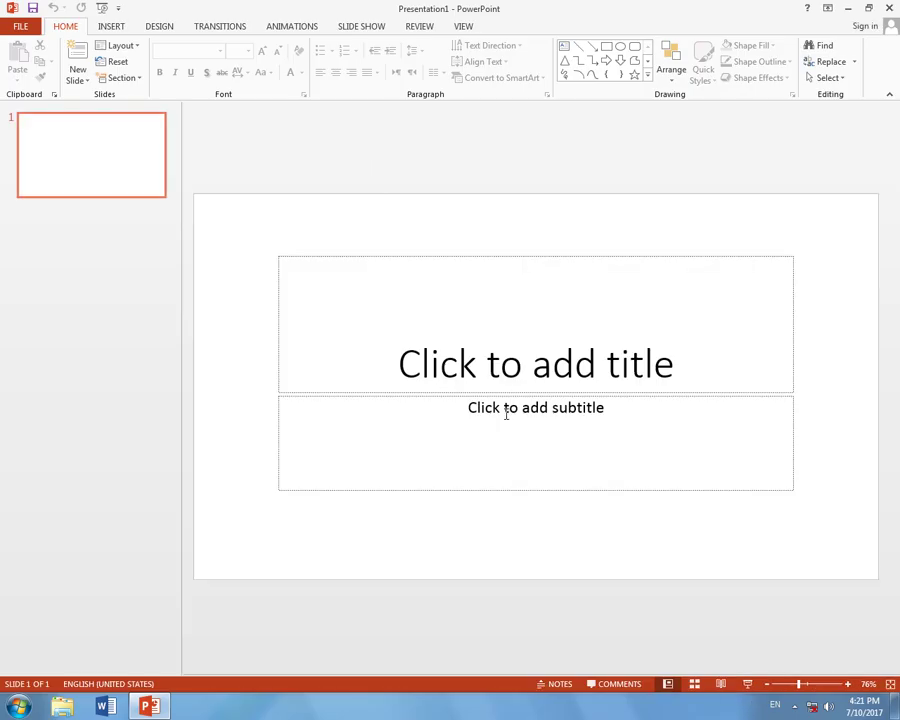
pyautogui.click(518, 350)
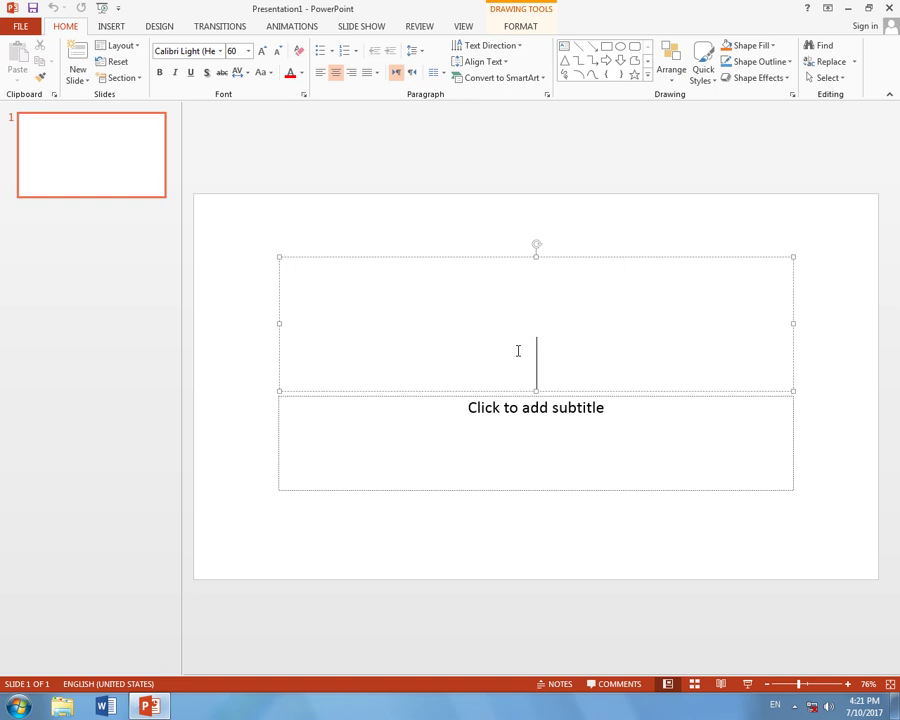
pyautogui.write('PowerPoint')
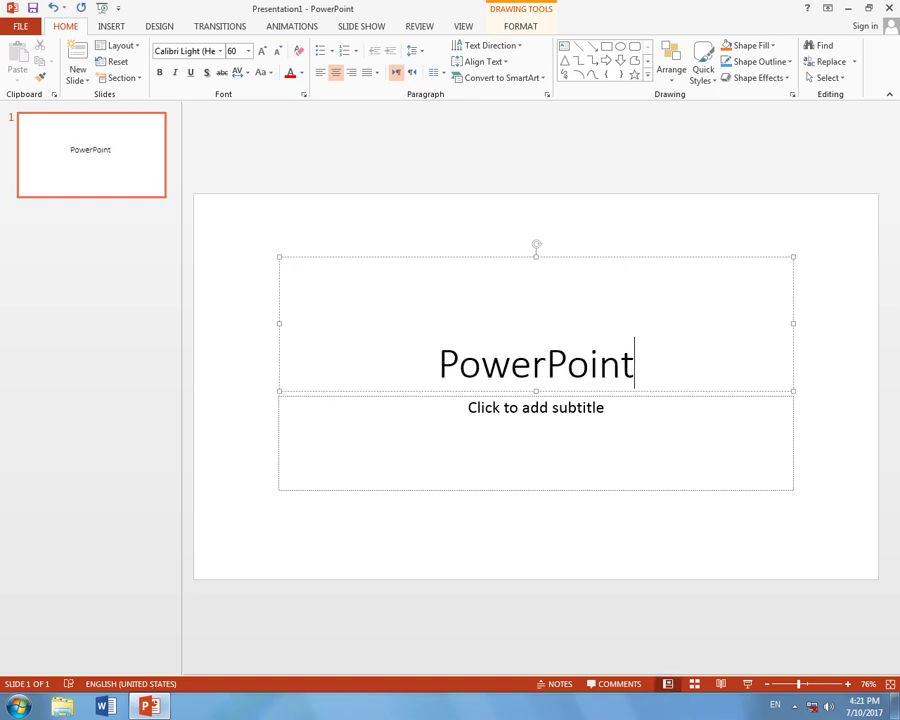
pyautogui.click(540, 389)
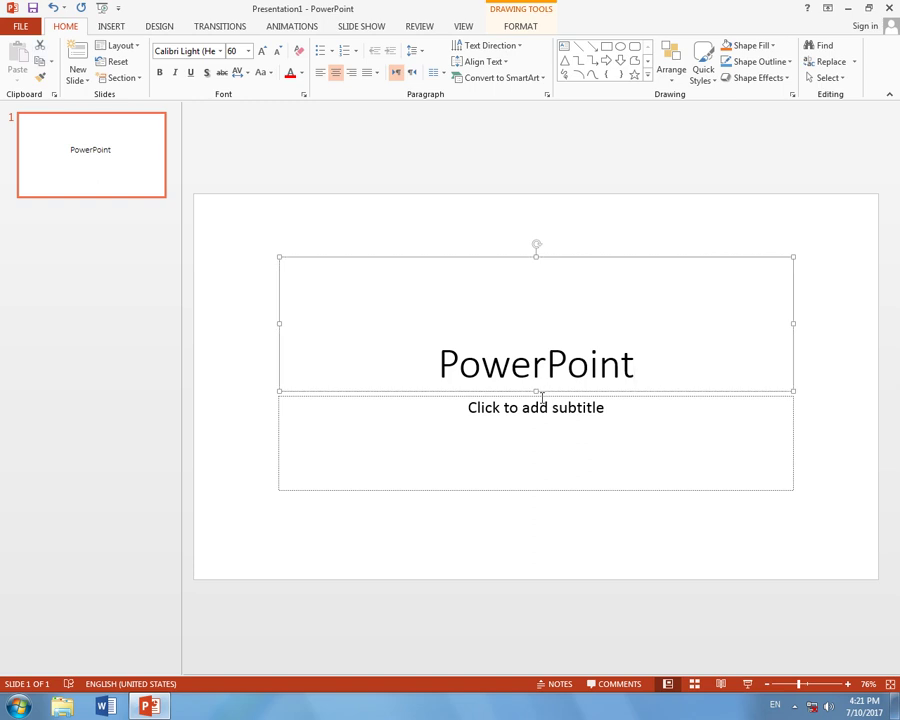
# Step: Enter the subtitle 'is used for making Presentations.'
pyautogui.click(545, 410)
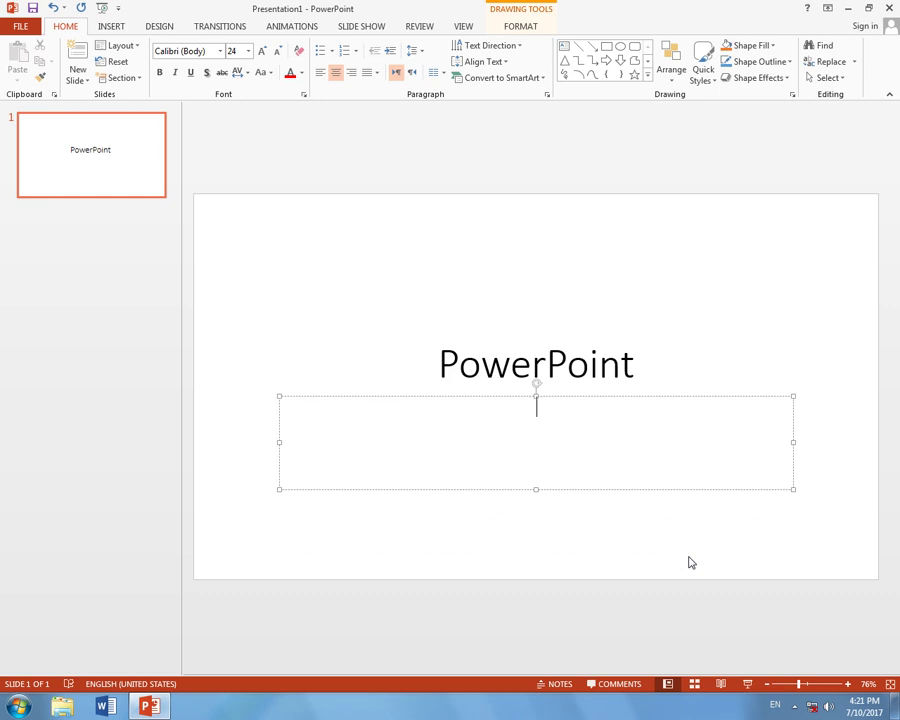
pyautogui.write('is usef')
pyautogui.press('BackSpace')
pyautogui.write('d for ma')
pyautogui.write('i')
pyautogui.press('BackSpace')
pyautogui.write('king Presentations')
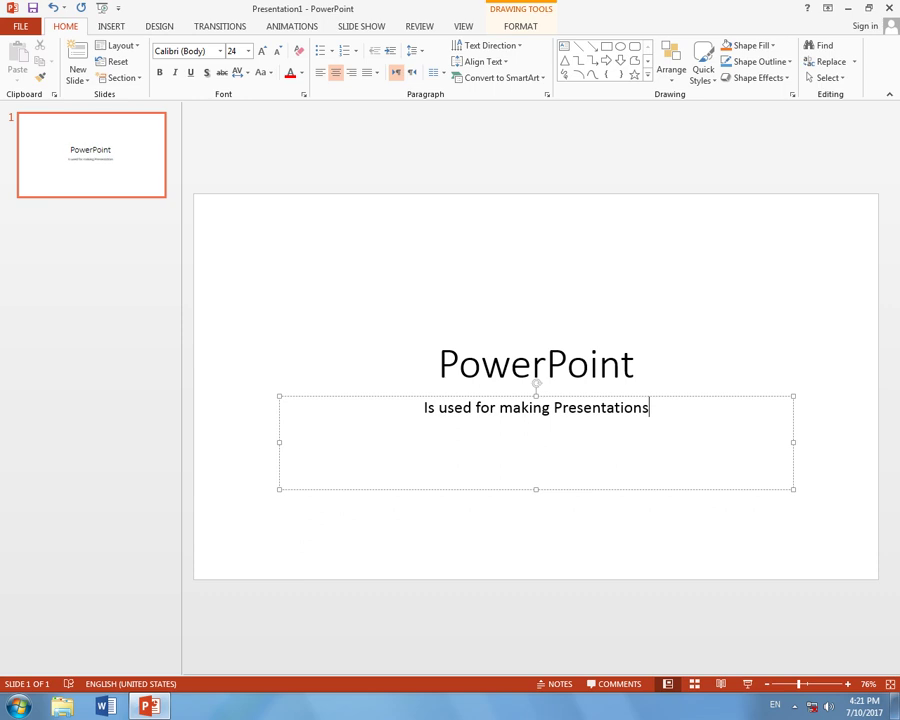
pyautogui.write('.')
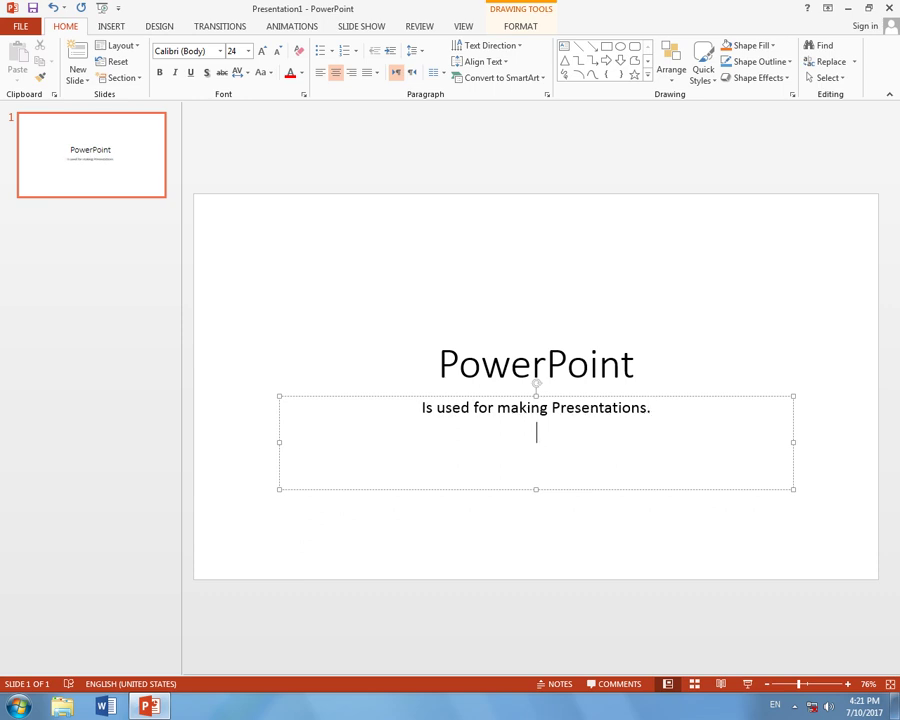
# Step: Add subtitle lines 'Presentation a total of slide', '.pptx' and '.ppts' under the first sentence
pyautogui.press('Return')
pyautogui.write('Prese')
pyautogui.write('ntat')
pyautogui.write('ion')
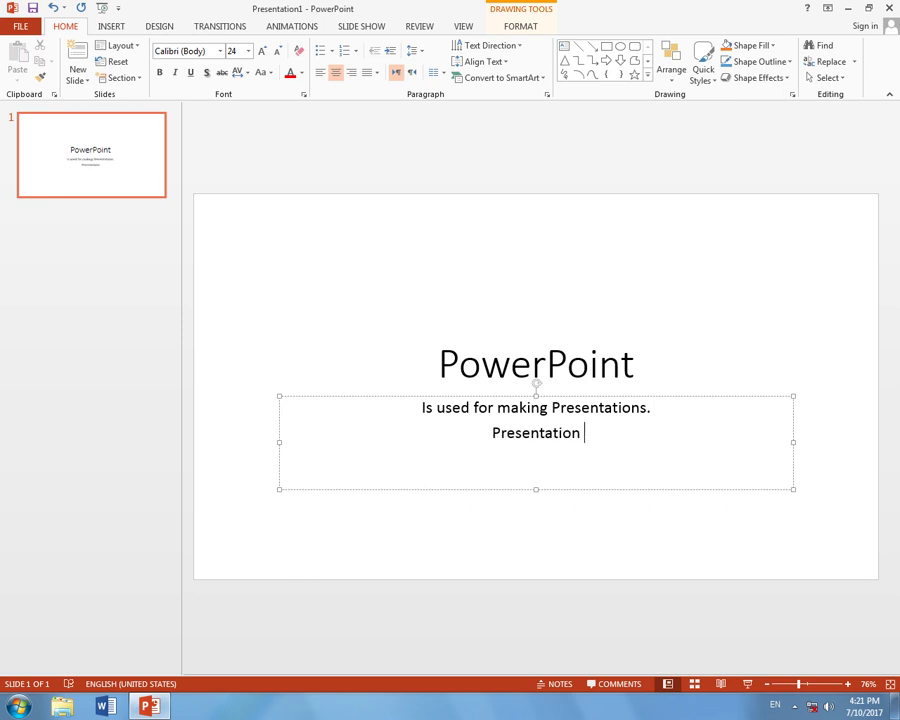
pyautogui.write(' a tola ')
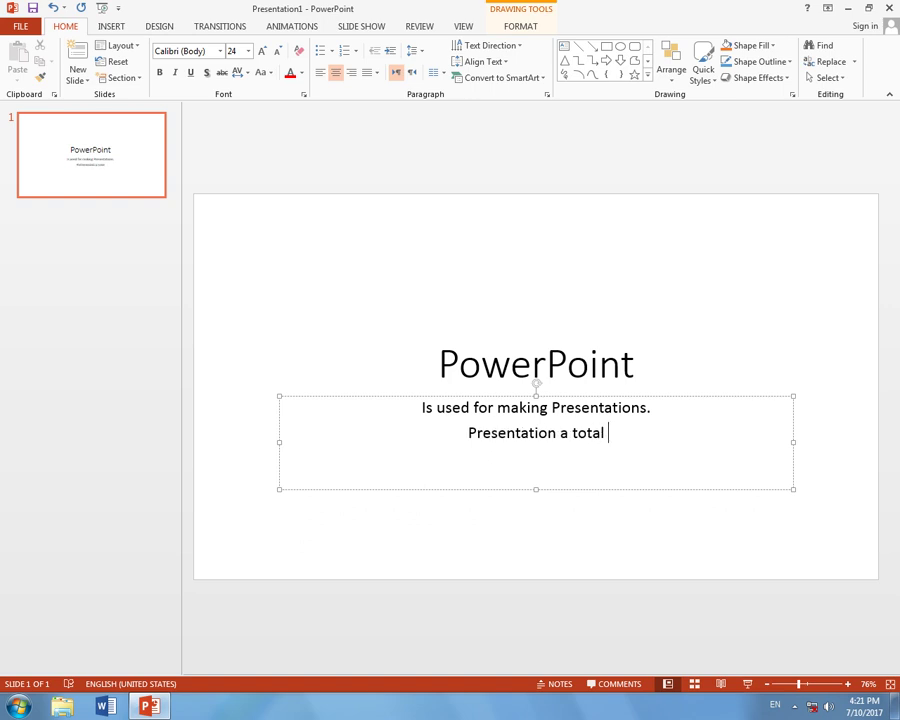
pyautogui.write('of slide')
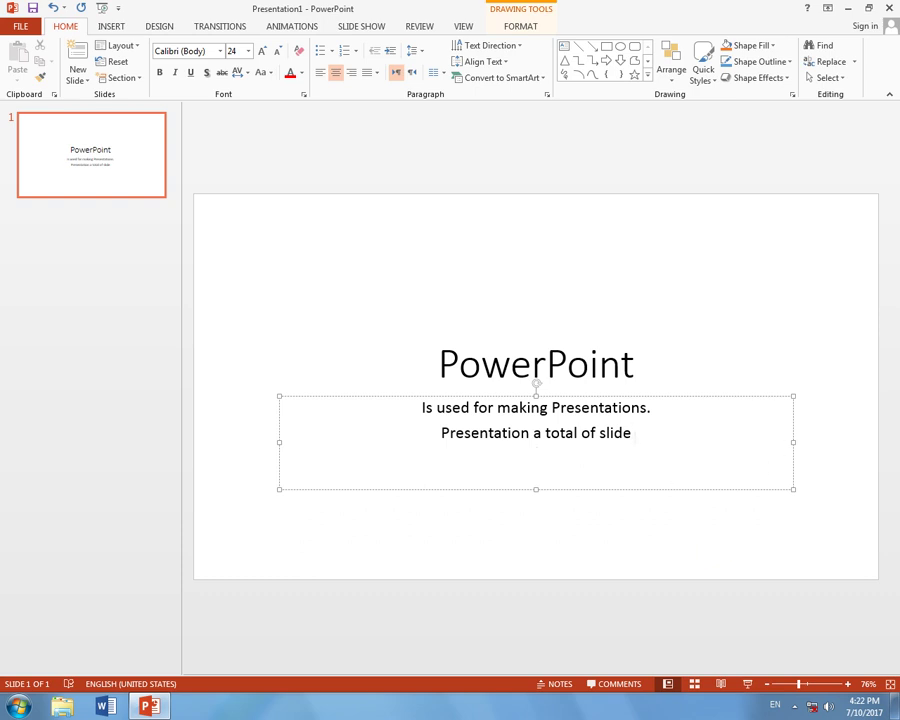
pyautogui.press('Return')
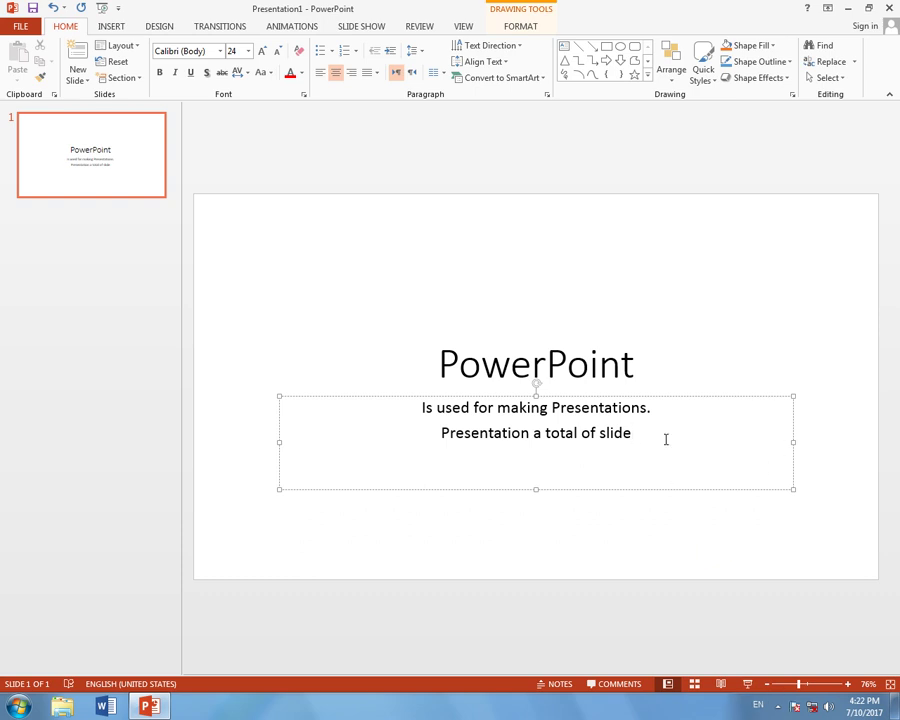
pyautogui.write('.ppp')
pyautogui.press('BackSpace')
pyautogui.write('t')
pyautogui.write('x ')
pyautogui.write('.ppt')
pyautogui.write('s')
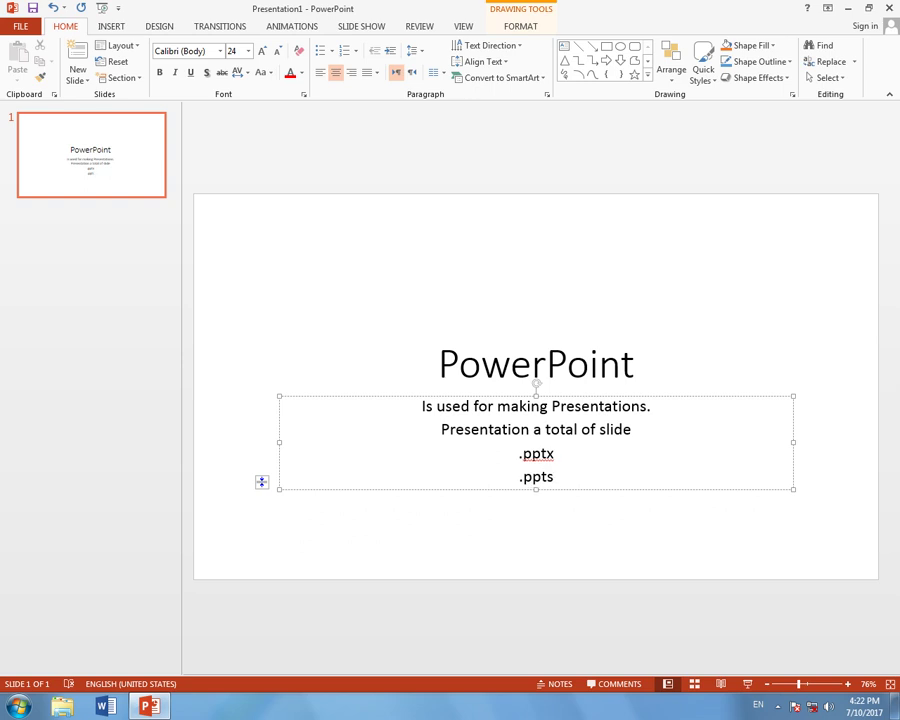
pyautogui.press('Up')
# Step: Check the '.pptx' and '.ppts' endings by selecting them in the subtitle
pyautogui.doubleClick(537, 477)
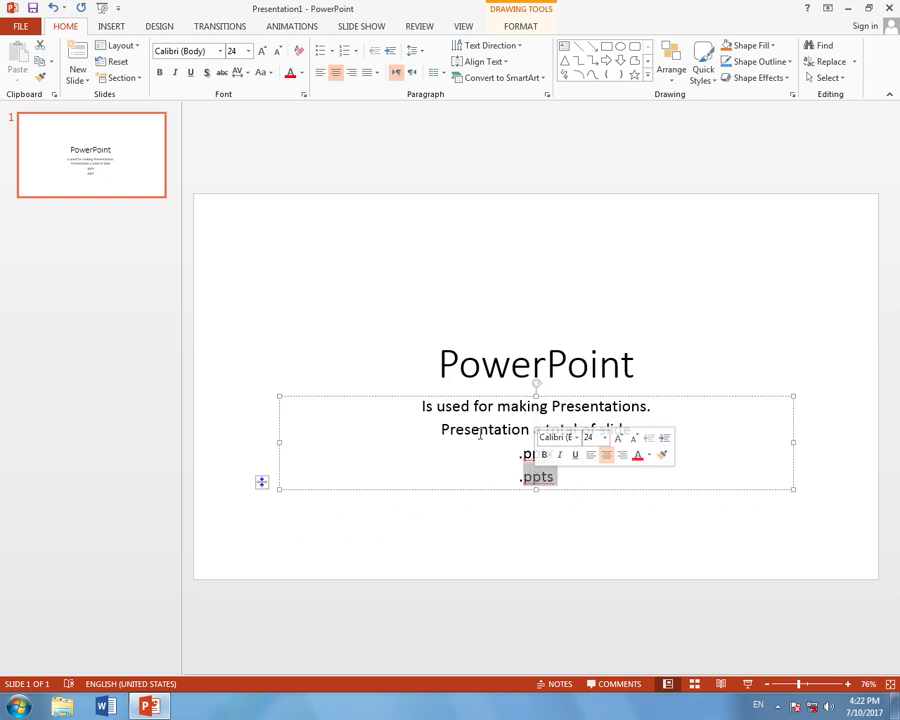
pyautogui.click(441, 429)
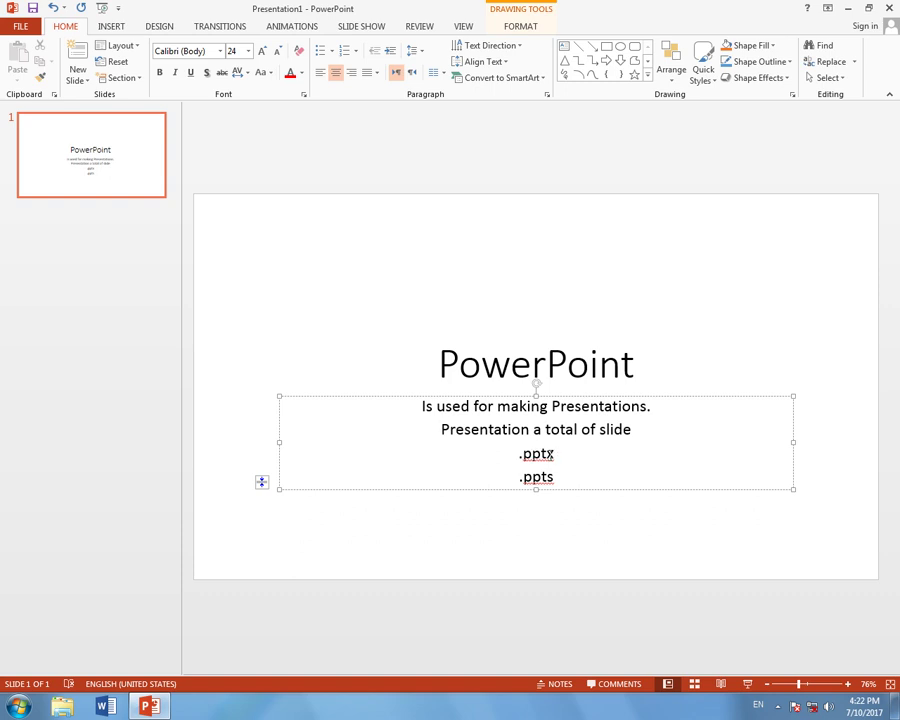
pyautogui.moveTo(555, 453); pyautogui.dragTo(546, 458)
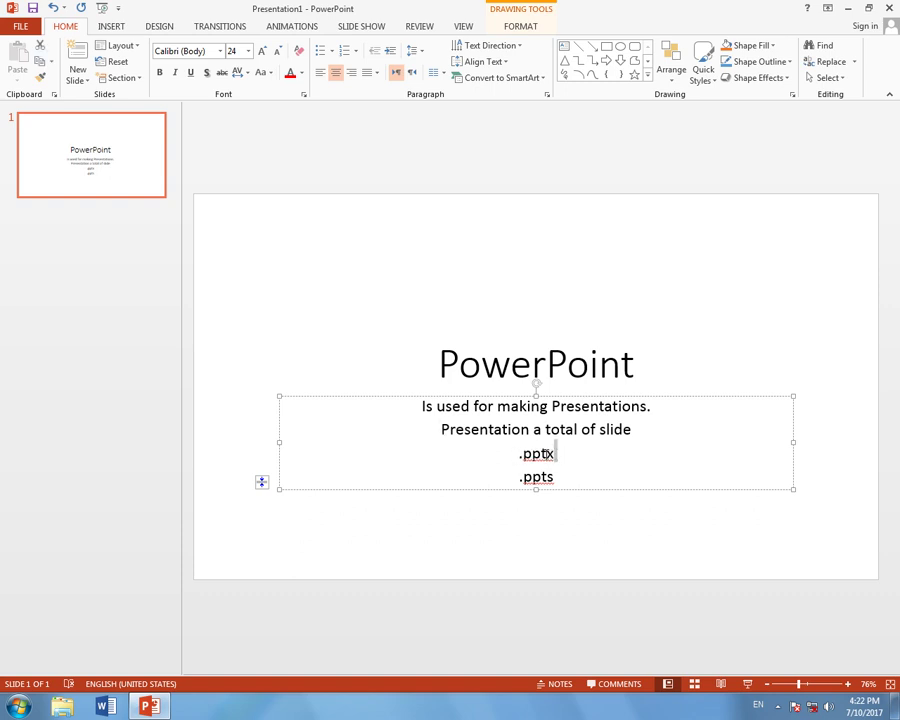
pyautogui.click(548, 480)
pyautogui.doubleClick(550, 485)
pyautogui.click(534, 481)
# Step: Select individual letters of the 'PowerPoint' title, then return to the body text
pyautogui.moveTo(441, 366); pyautogui.dragTo(452, 378)
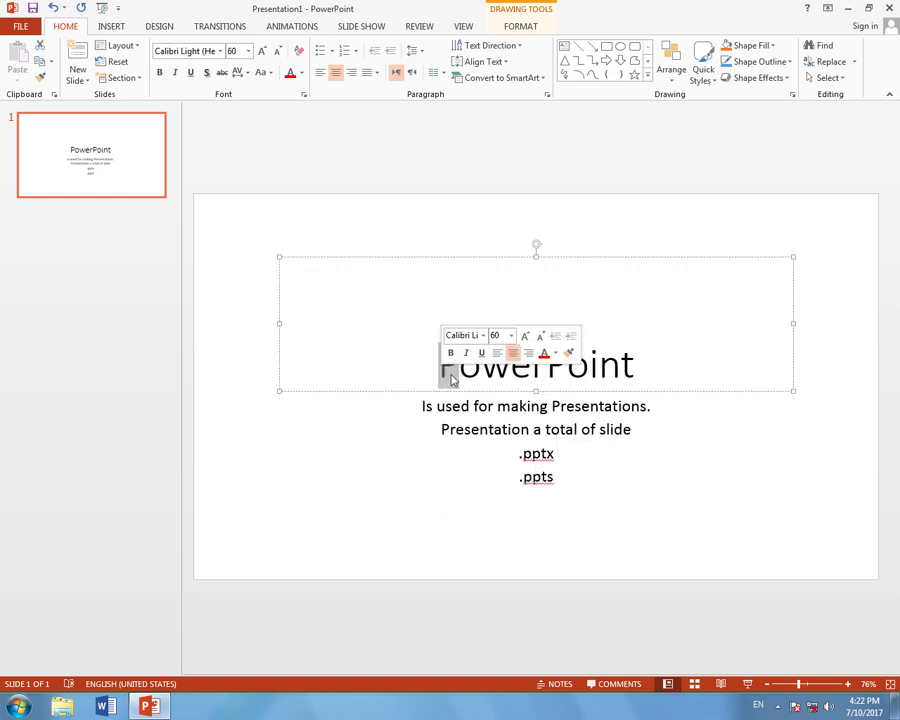
pyautogui.moveTo(546, 370); pyautogui.dragTo(570, 378)
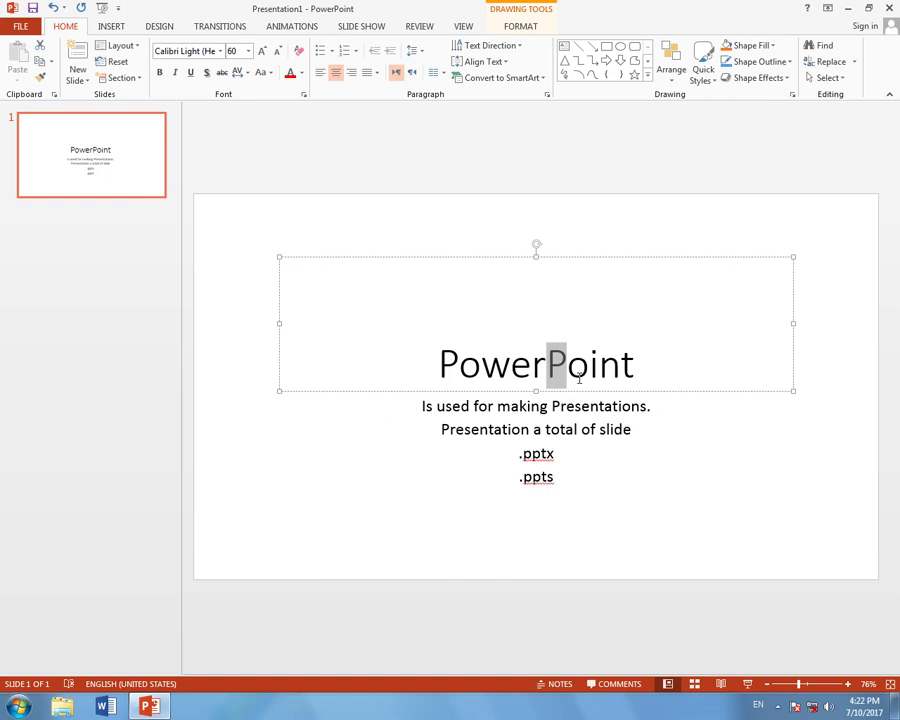
pyautogui.click(636, 376)
pyautogui.moveTo(634, 378); pyautogui.dragTo(626, 380)
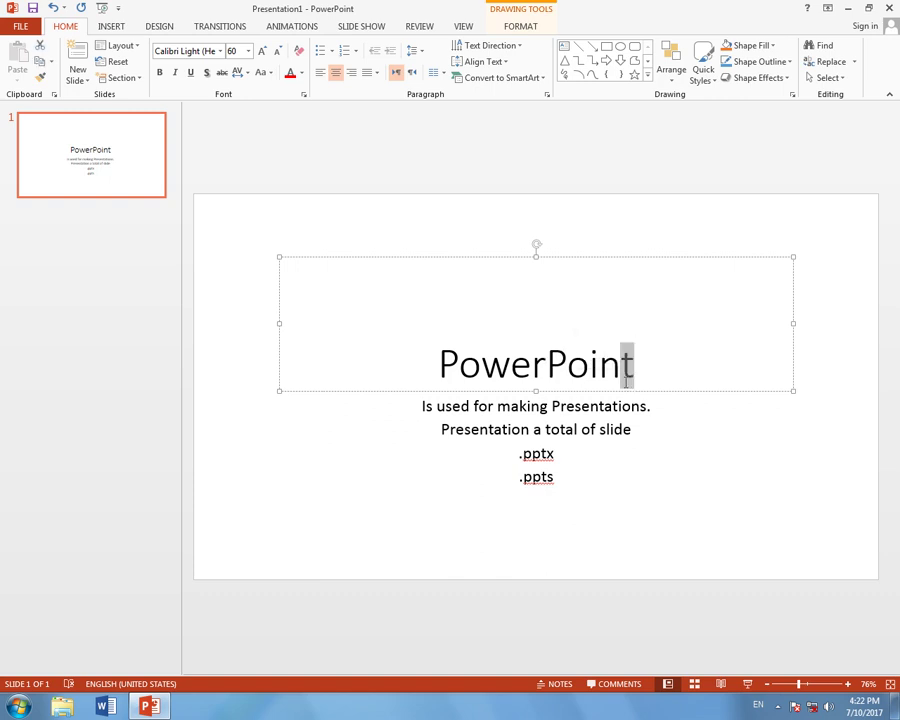
pyautogui.click(585, 486)
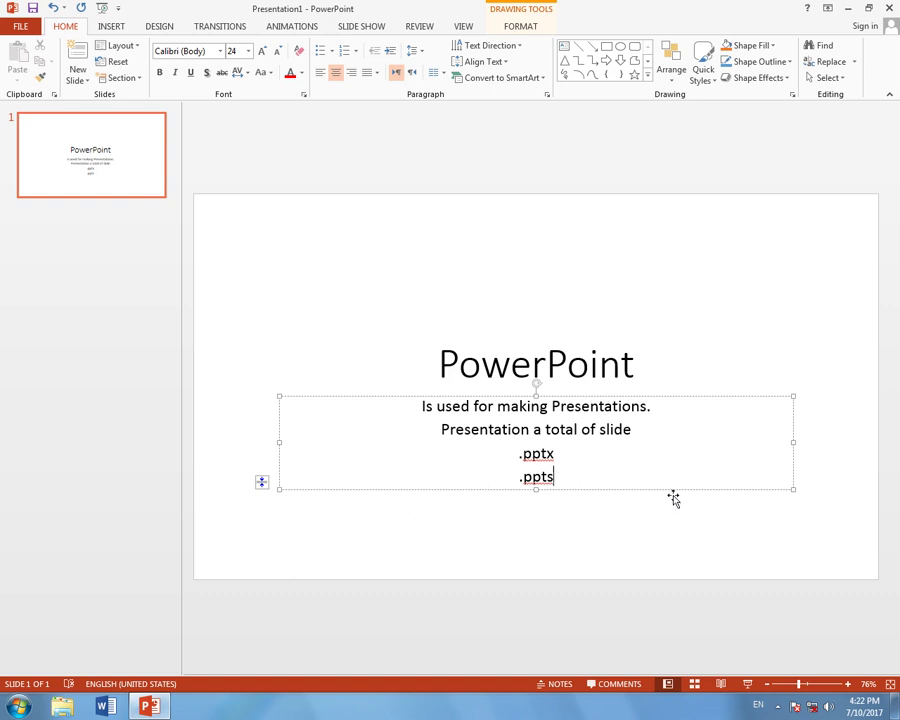
# Step: Enlarge the subtitle box to space out its lines, then select the slide 1 thumbnail
pyautogui.moveTo(792, 488); pyautogui.dragTo(815, 566)
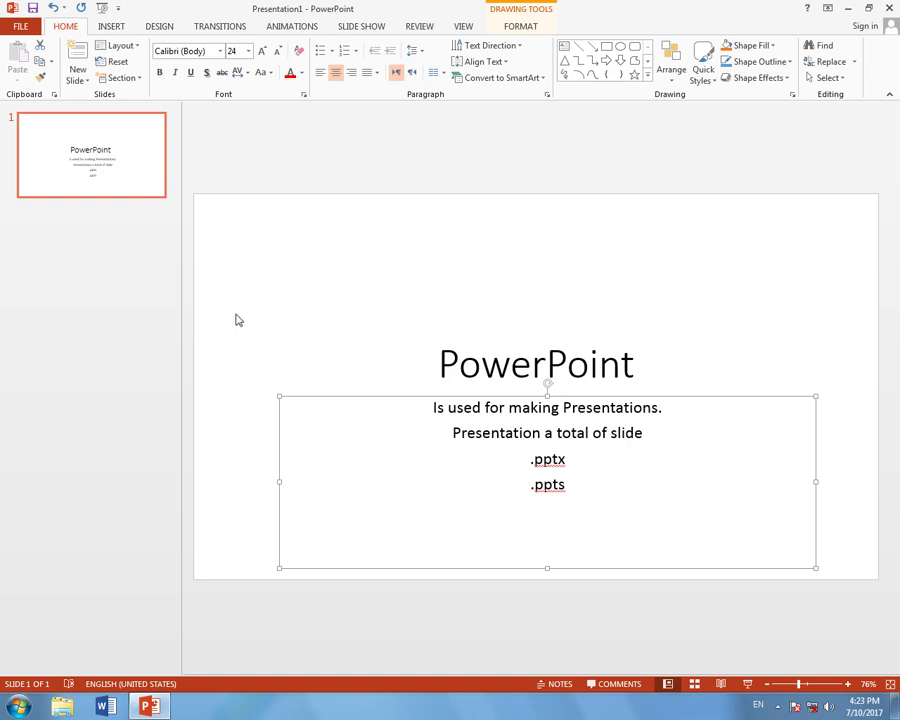
pyautogui.click(115, 257)
pyautogui.click(366, 282)
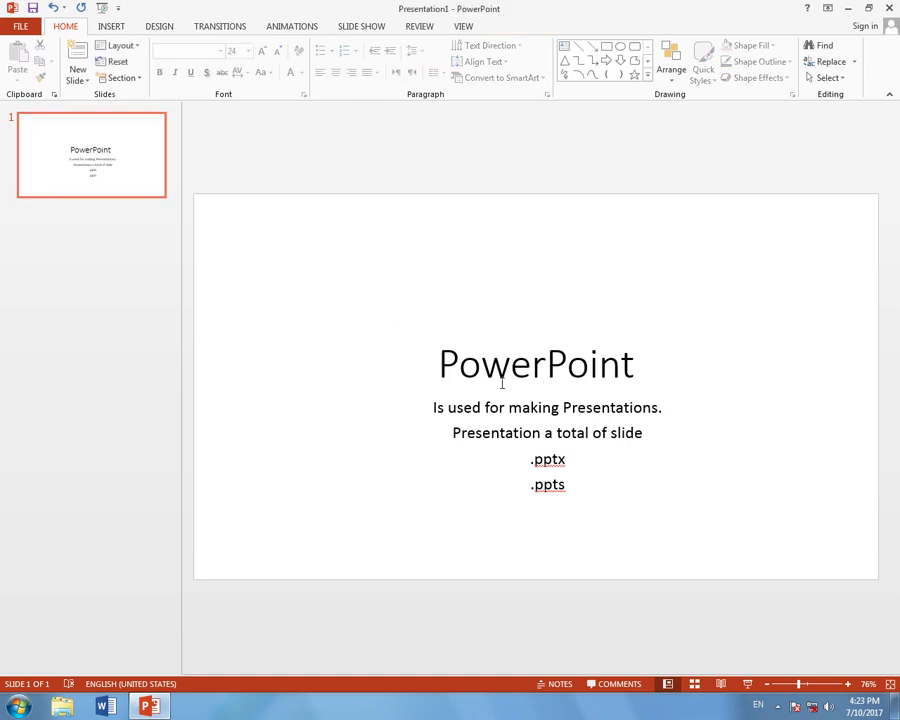
# Step: Minimize PowerPoint and view the Properties of the PowerPoint 2013 Start menu shortcut
pyautogui.click(848, 8)
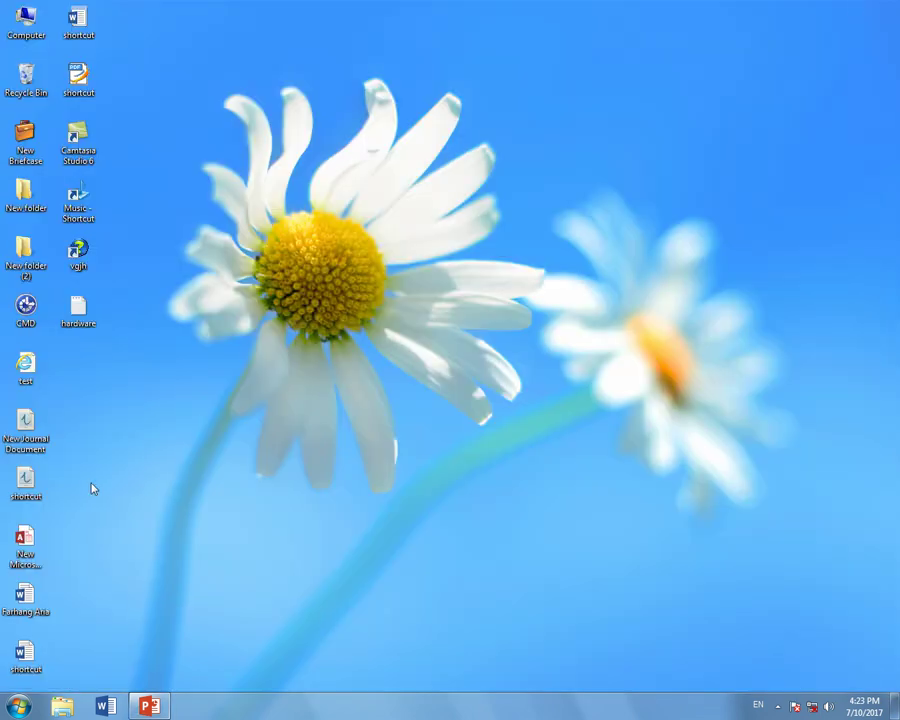
pyautogui.click(3, 710)
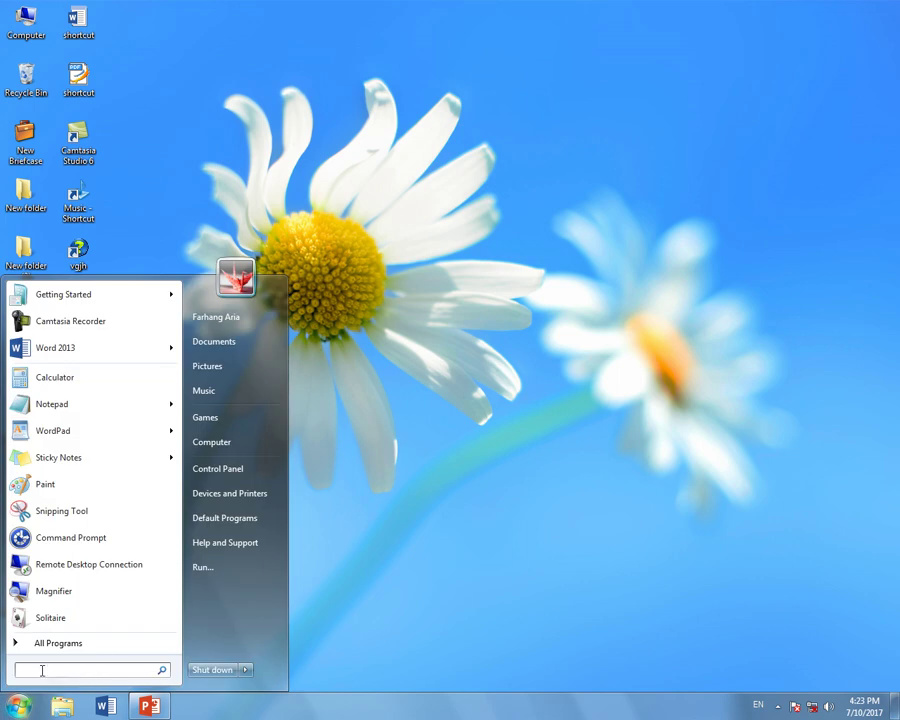
pyautogui.click(88, 642)
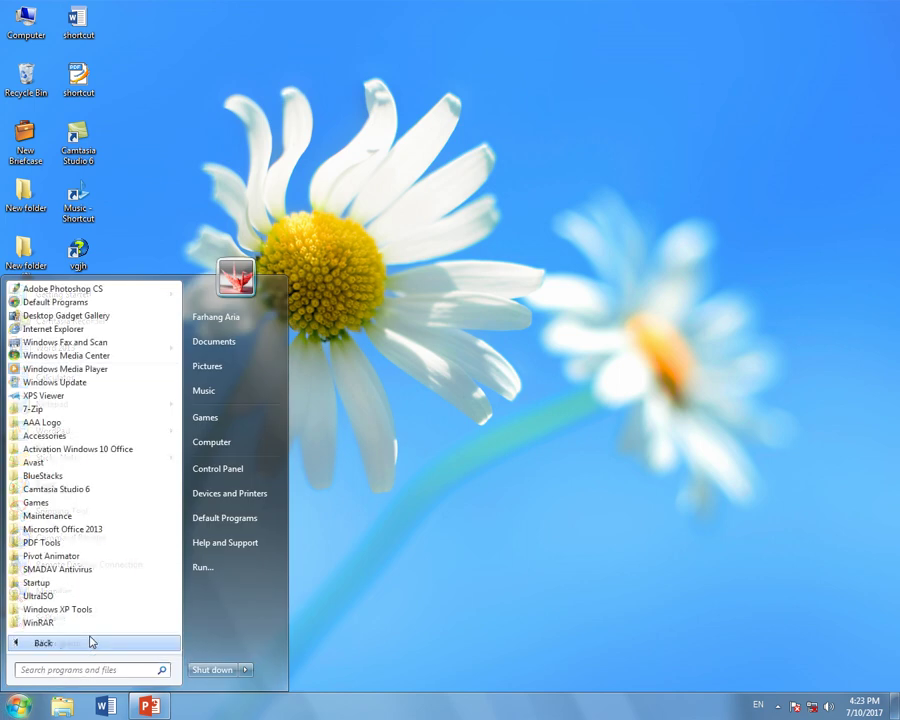
pyautogui.click(108, 530)
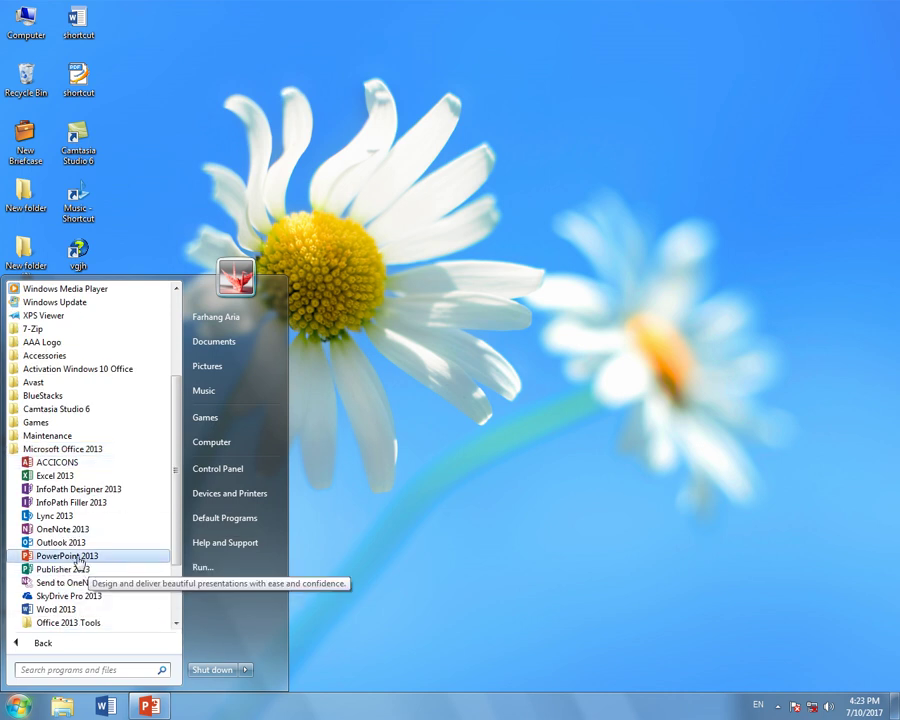
pyautogui.rightClick(78, 562)
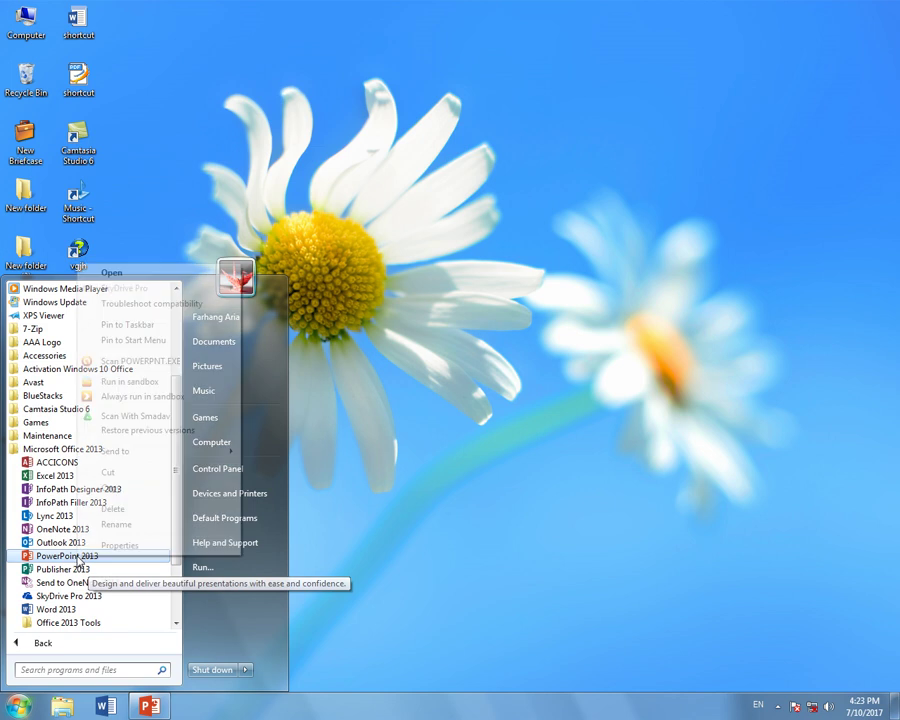
pyautogui.click(110, 540)
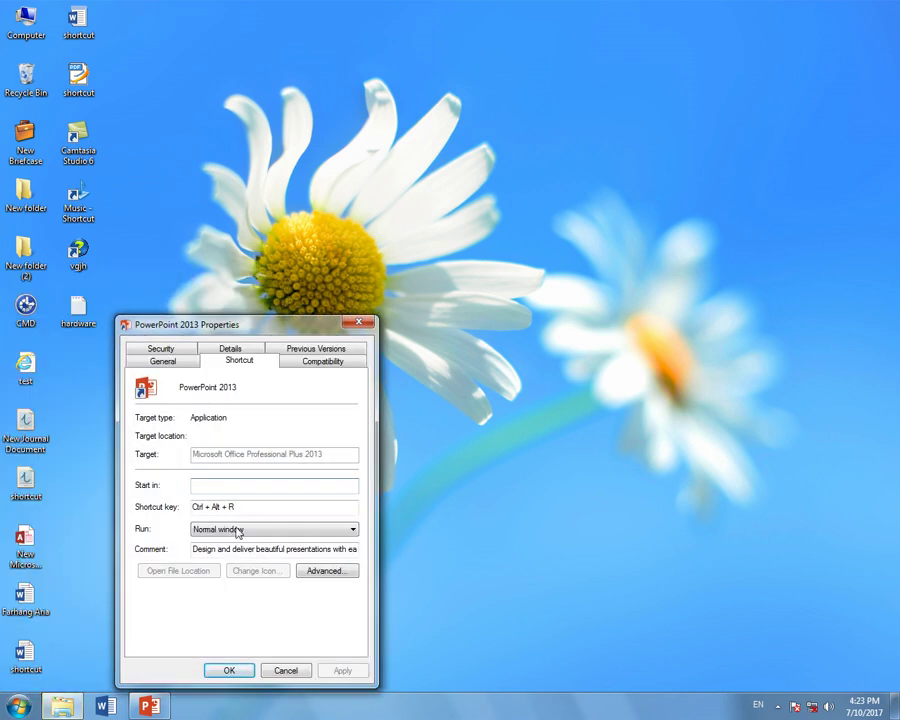
# Step: Cancel the shortcut Properties and launch Windows PowerShell ISE by searching 'power'
pyautogui.click(277, 672)
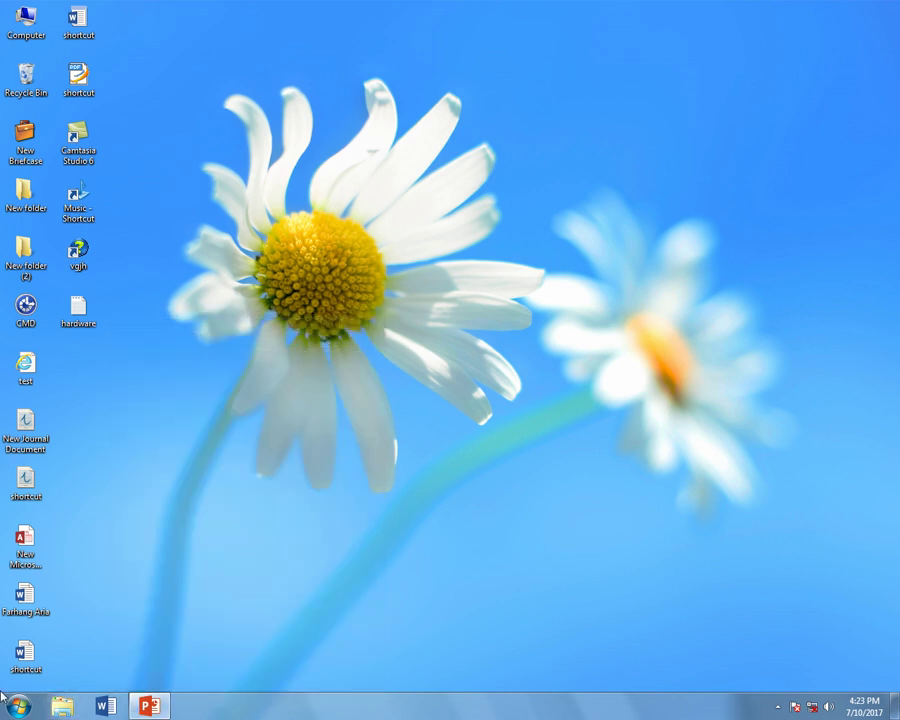
pyautogui.click(18, 706)
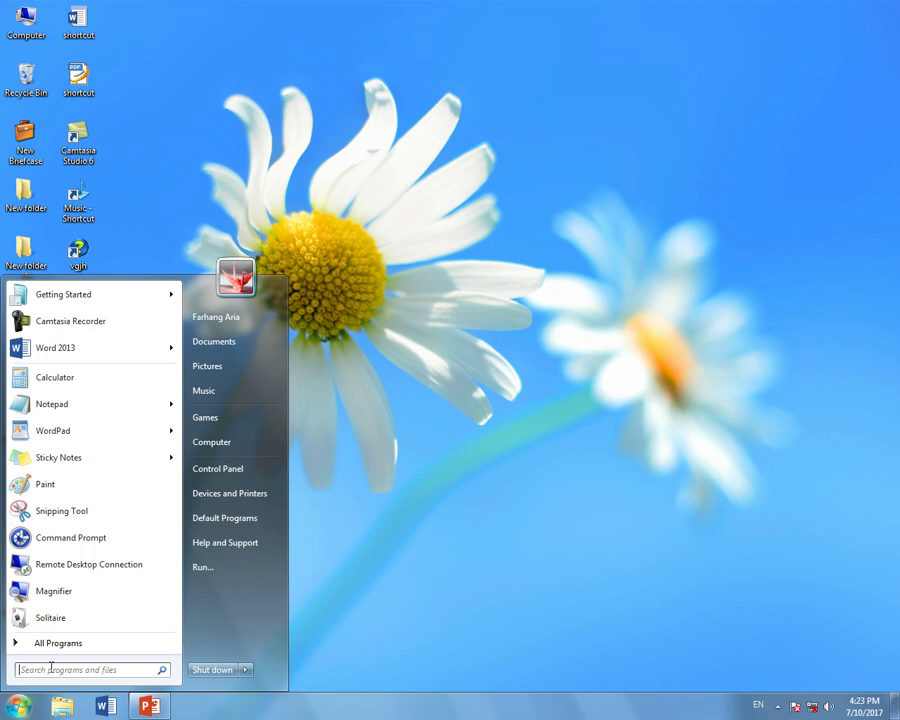
pyautogui.write('power')
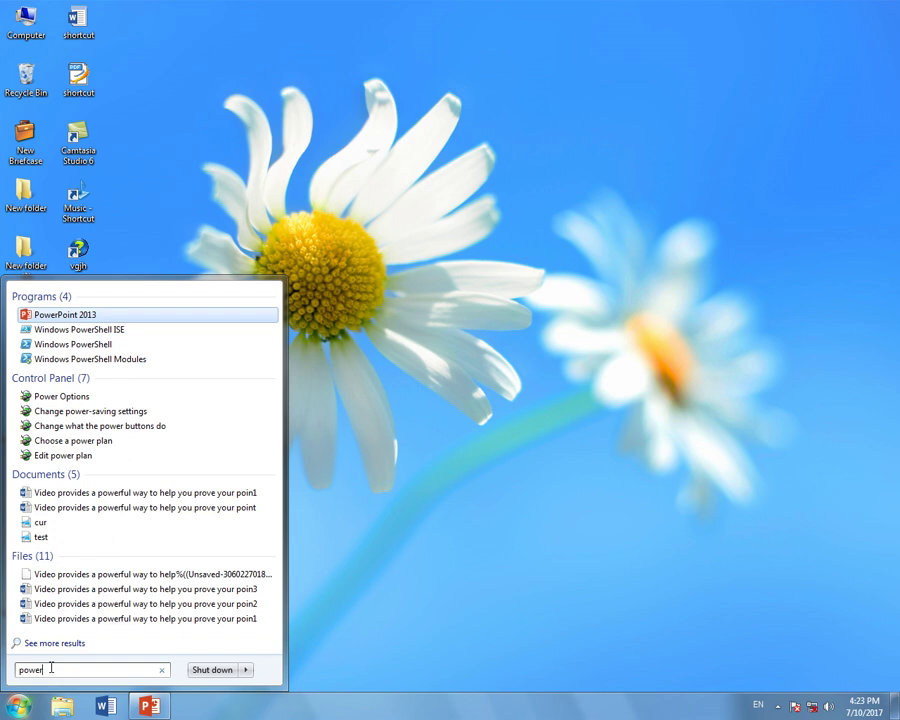
pyautogui.press('Down')
pyautogui.press('Return')
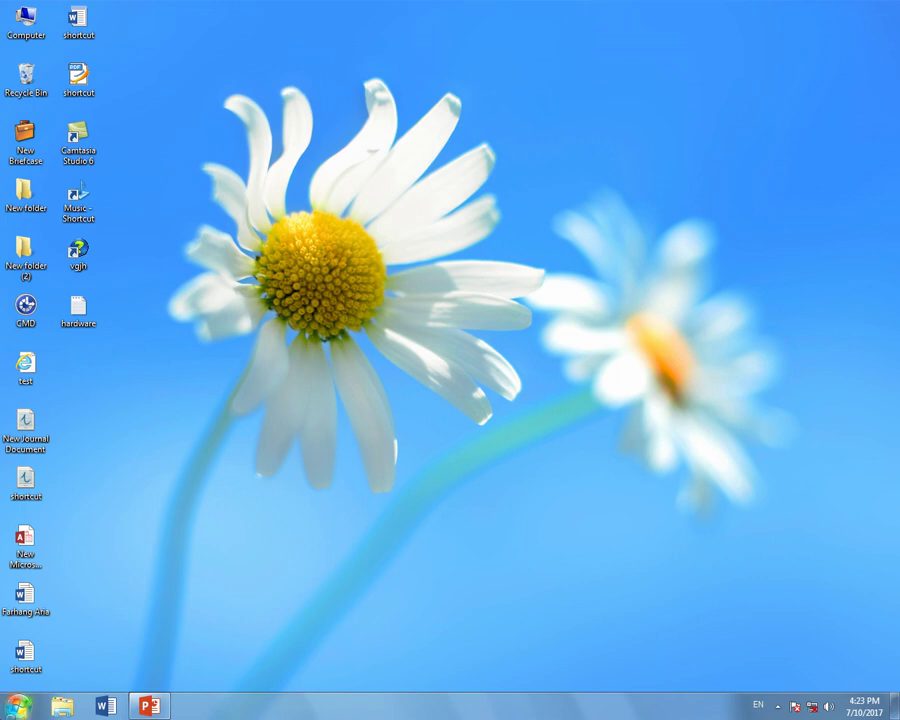
# Step: Close Windows PowerShell ISE and restore PowerPoint from the taskbar
pyautogui.click(15, 706)
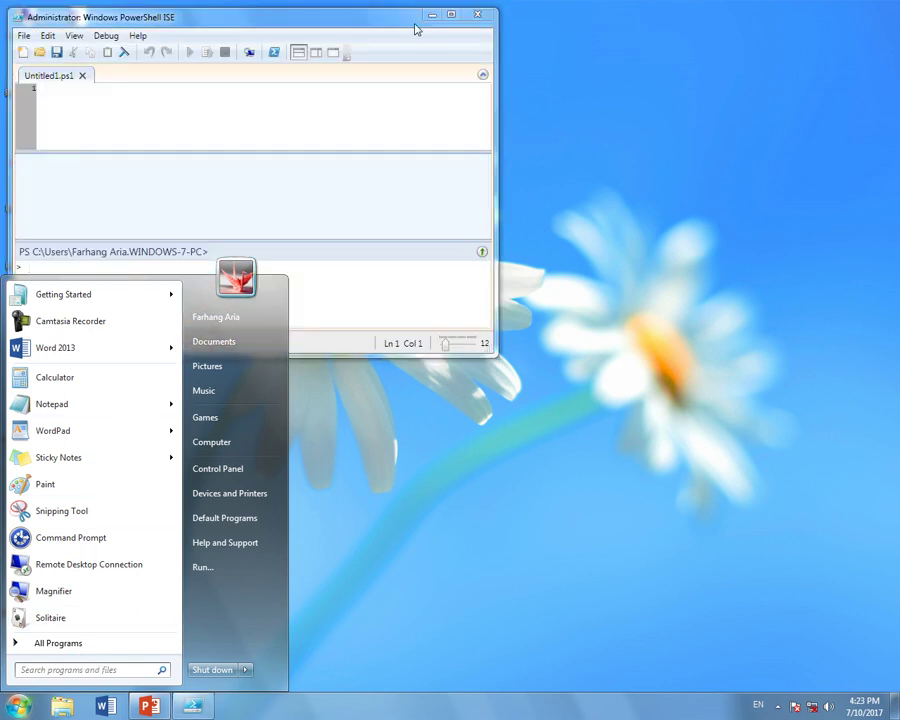
pyautogui.click(484, 16)
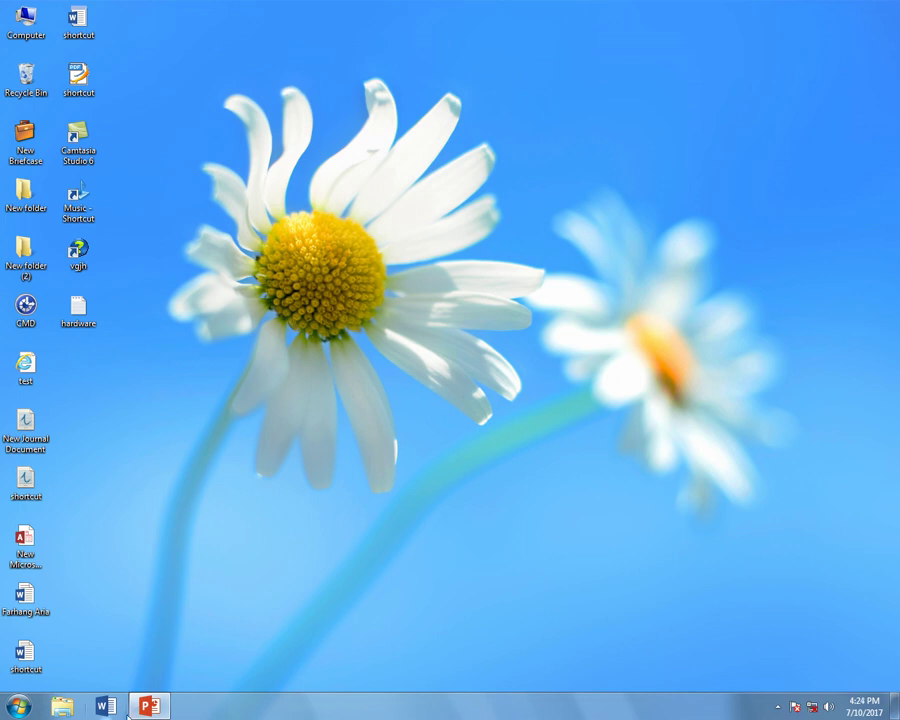
pyautogui.click(145, 709)
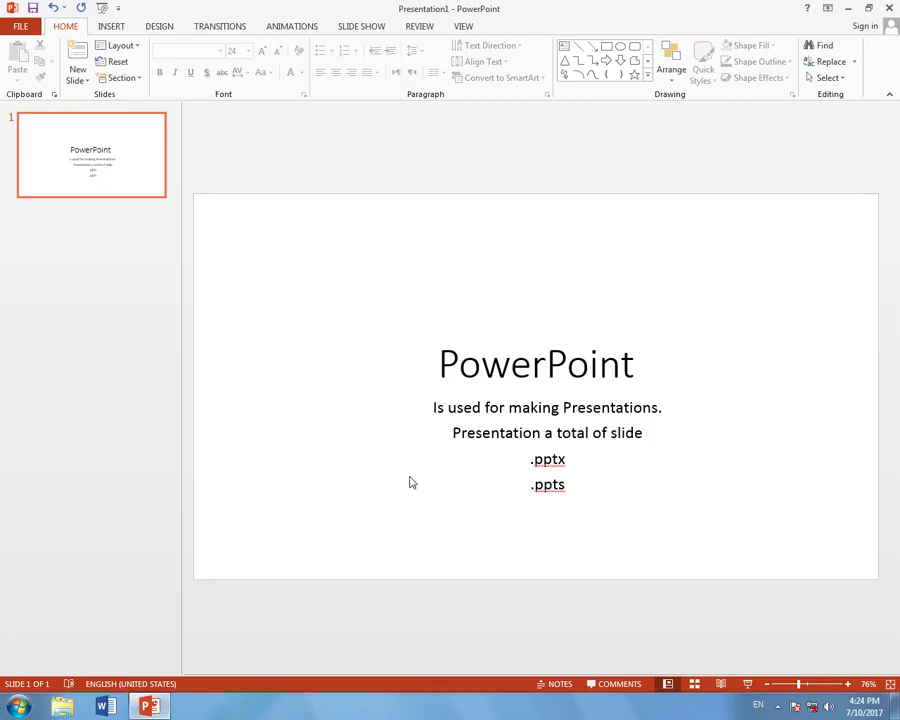
# Step: Open and dismiss the All Programs list, then bring up the Win+R Run prompt
pyautogui.click(19, 706)
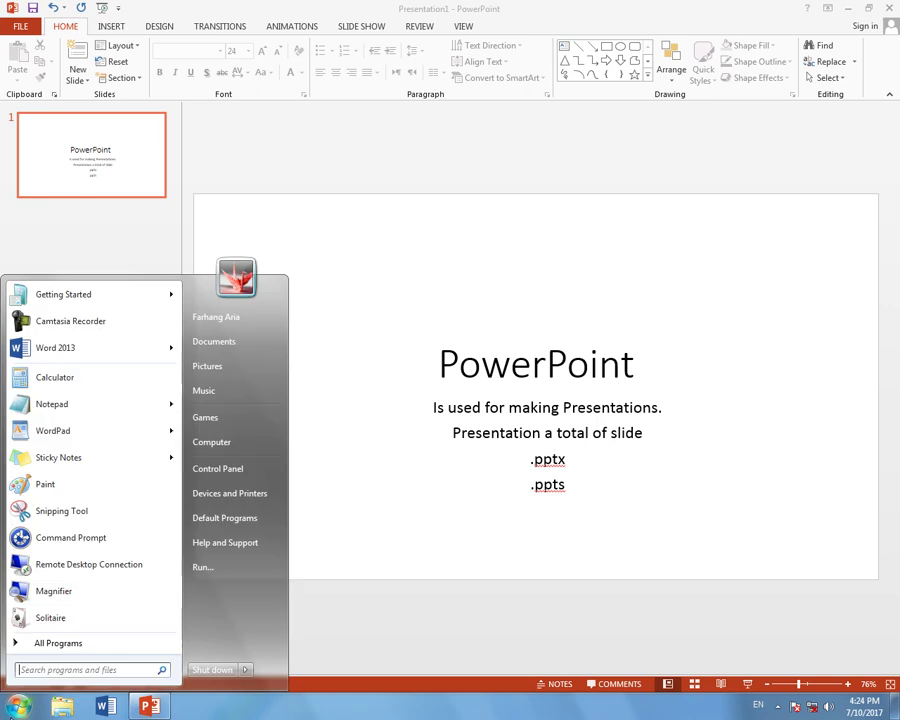
pyautogui.click(127, 643)
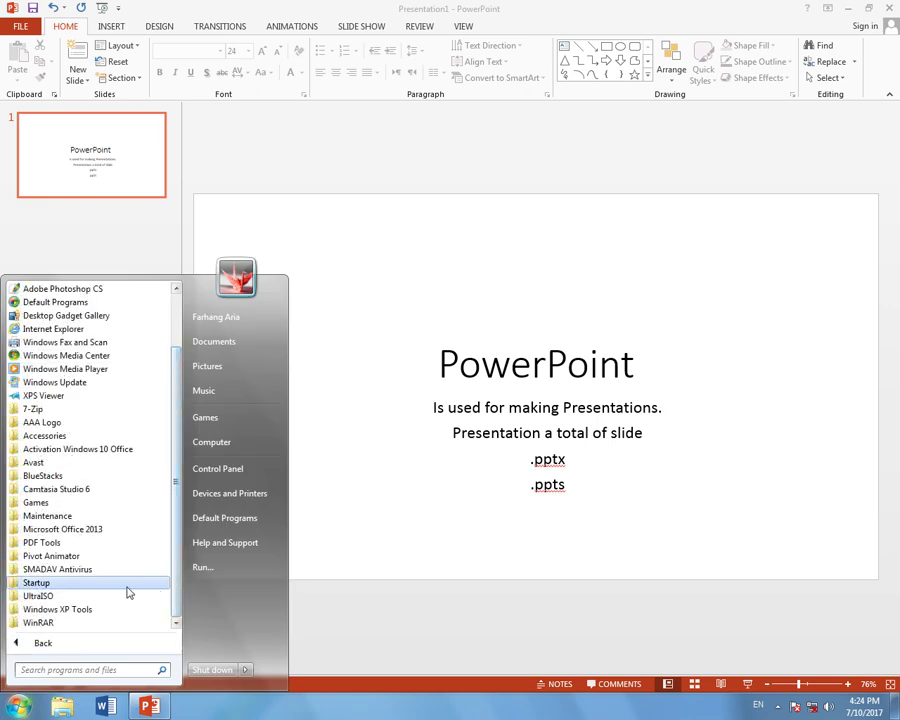
pyautogui.click(484, 585)
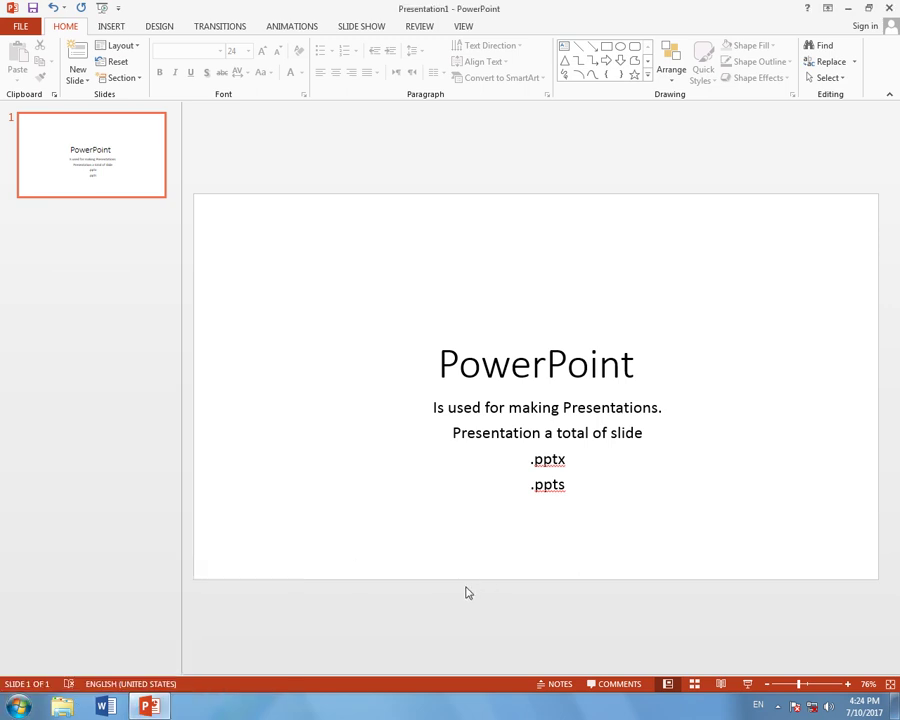
pyautogui.press('super+r')
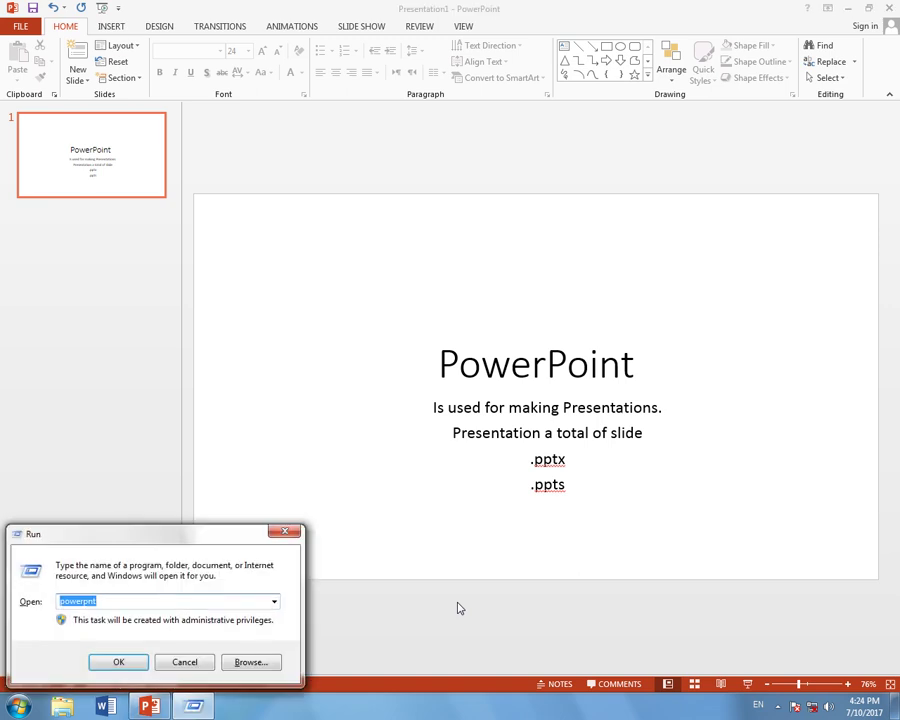
# Step: Submit 'powerpnt' in the Run box, then start a new line after '.ppts'
pyautogui.write('powerpnt')
pyautogui.press('Return')
pyautogui.click(588, 486)
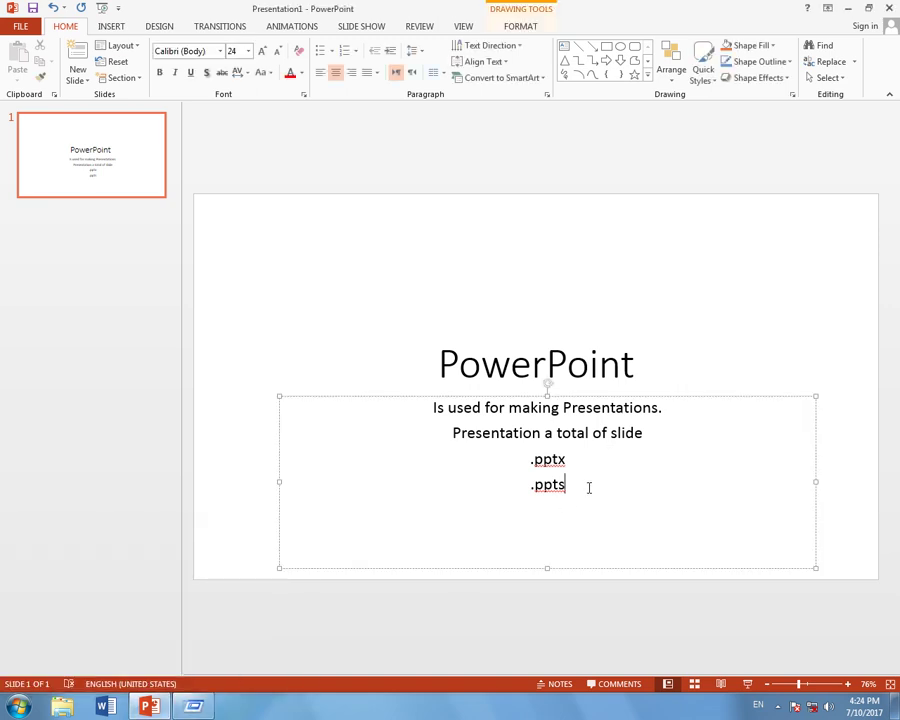
pyautogui.press('Return')
# Step: Type and select 'PowerPNT' on the new line, then reopen the Run prompt
pyautogui.write('PowerPNT')
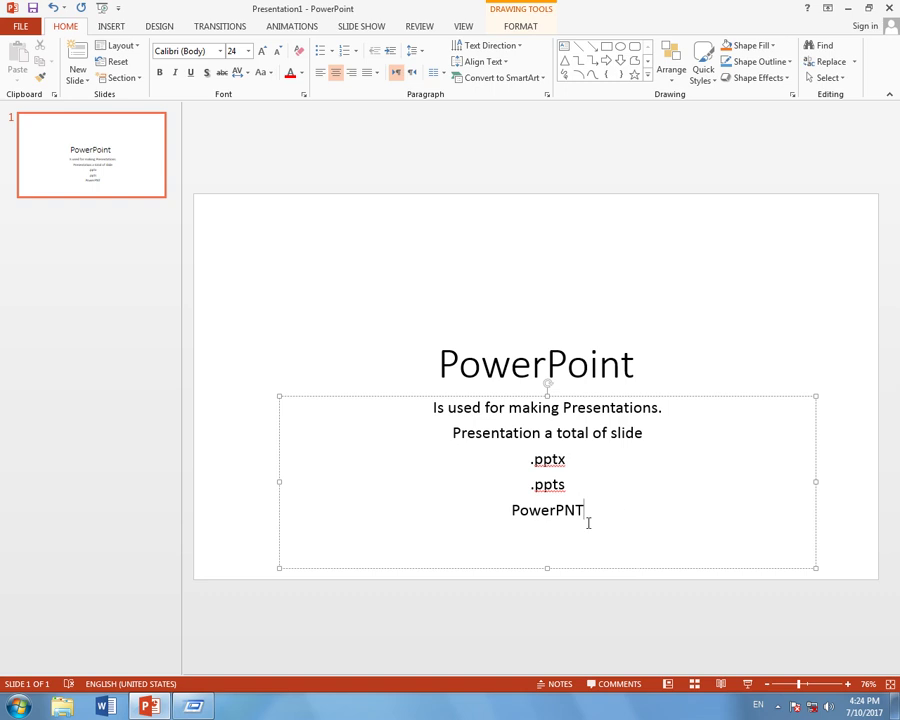
pyautogui.moveTo(588, 523); pyautogui.dragTo(512, 518)
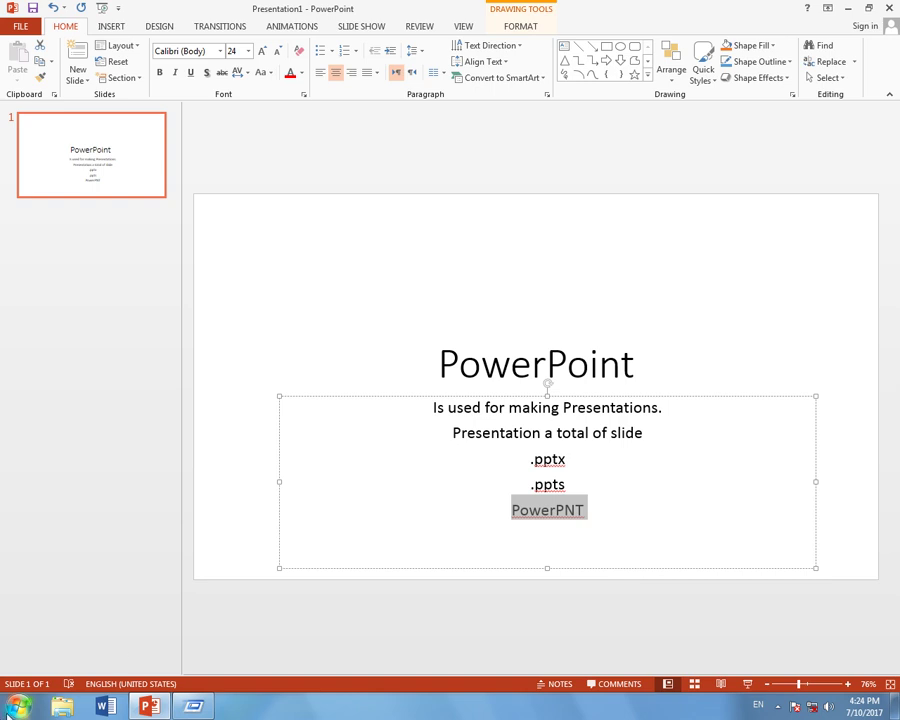
pyautogui.press('super+r')
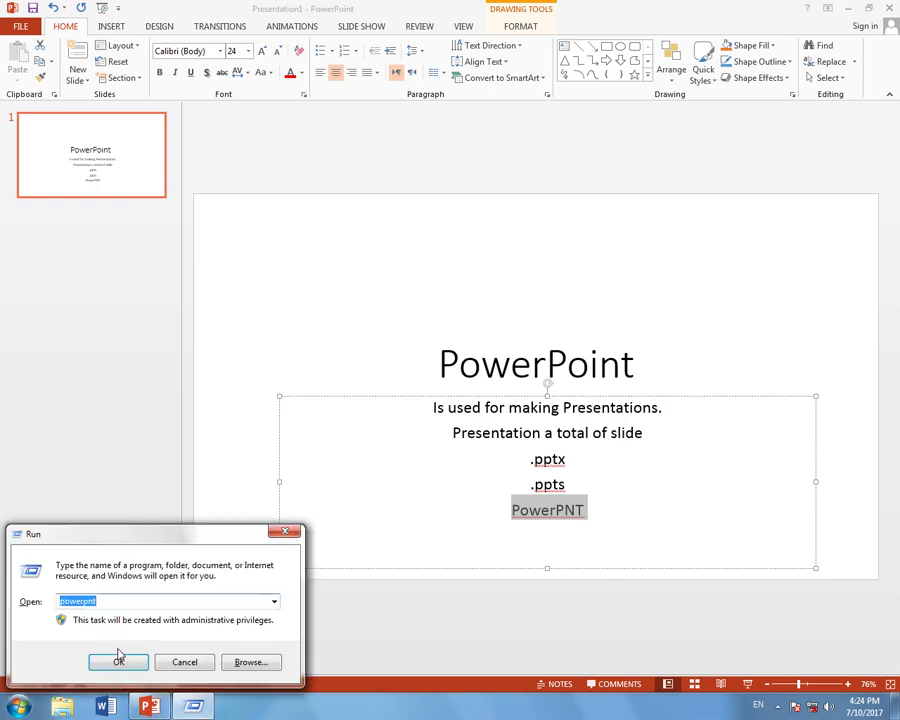
# Step: Open Command Prompt and try running powerpnt, which is not recognized
pyautogui.write('cmd')
pyautogui.press('Return')
pyautogui.write('powerp')
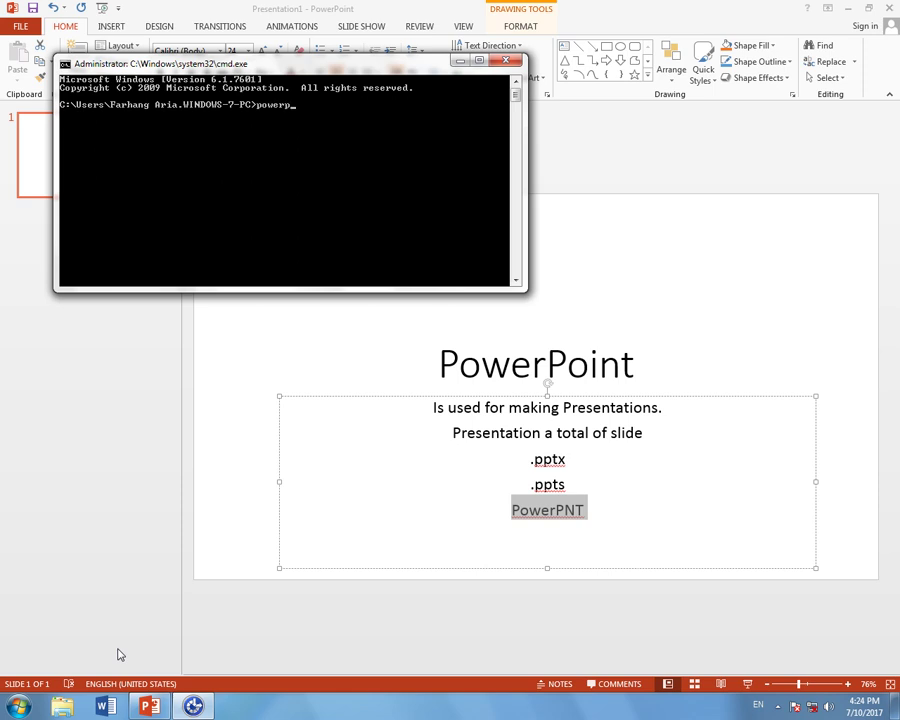
pyautogui.write('nt')
pyautogui.press('Return')
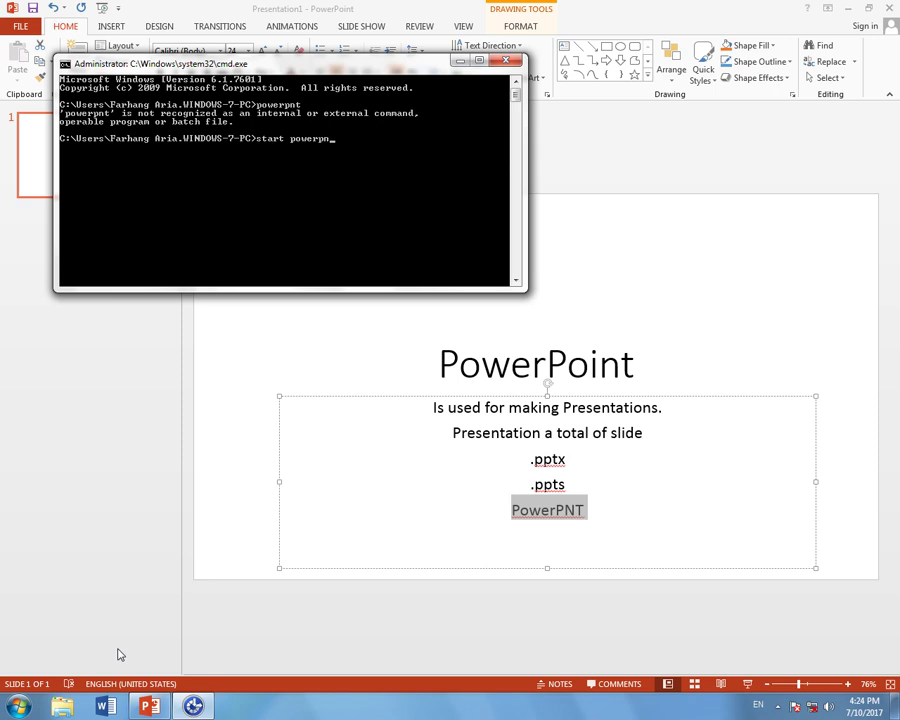
# Step: Launch PowerPoint with 'start powerpnt', then return to the command window
pyautogui.write('t')
pyautogui.press('Return')
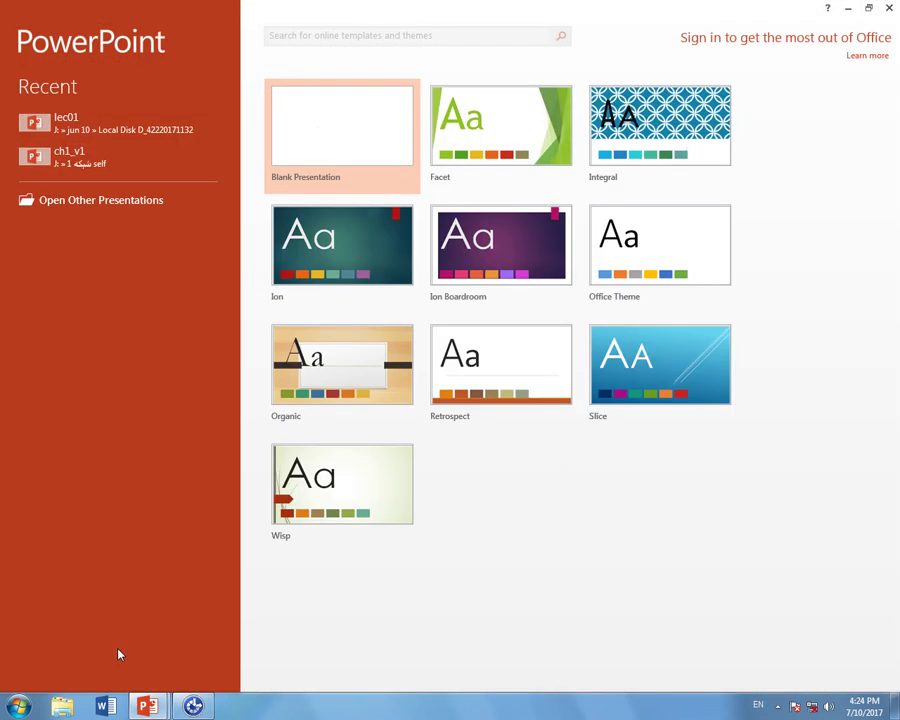
pyautogui.click(188, 706)
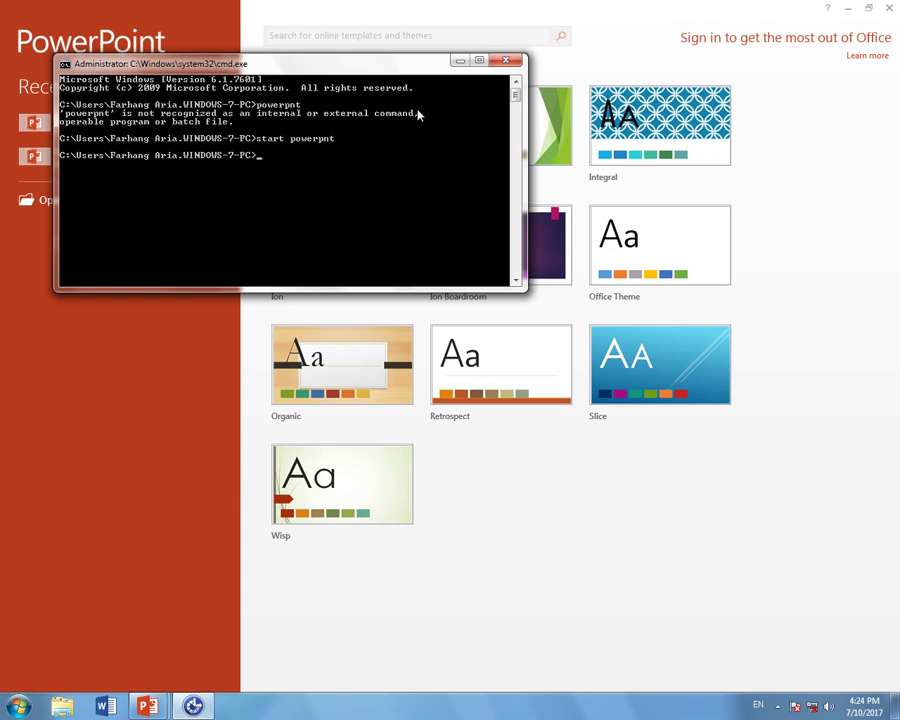
# Step: Launch PowerShell with 'start powershell', close it, and bring the command window back
pyautogui.write('start')
pyautogui.write('l')
pyautogui.press('Return')
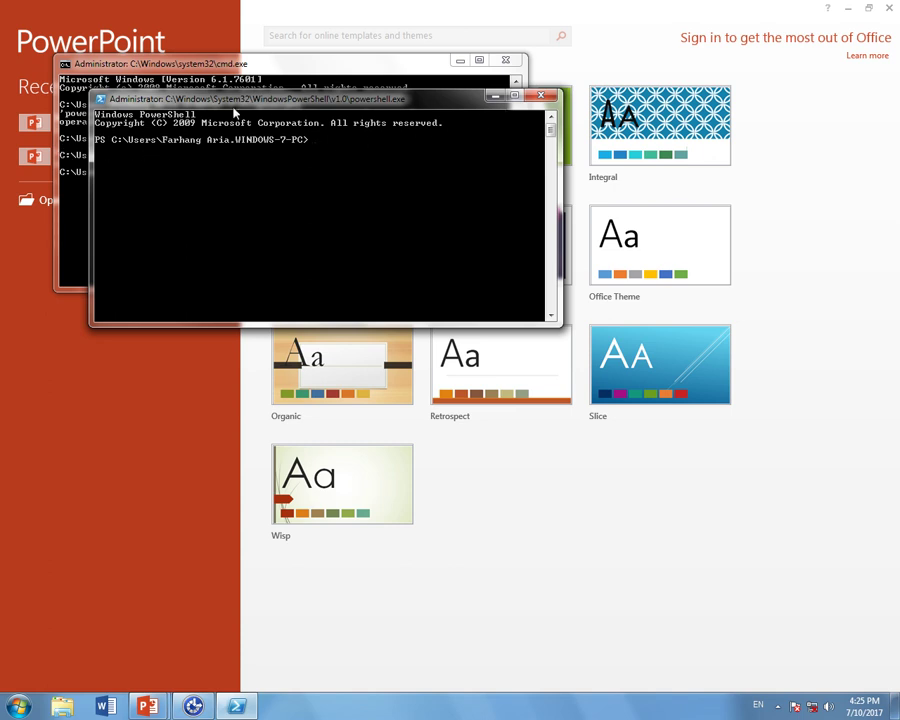
pyautogui.click(540, 95)
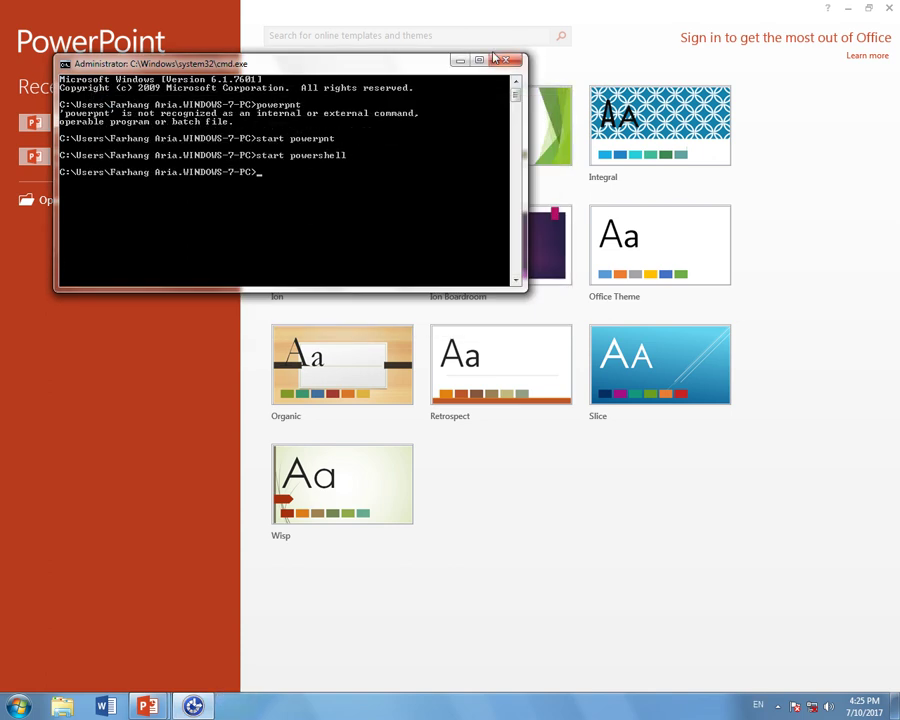
pyautogui.click(460, 61)
pyautogui.click(193, 706)
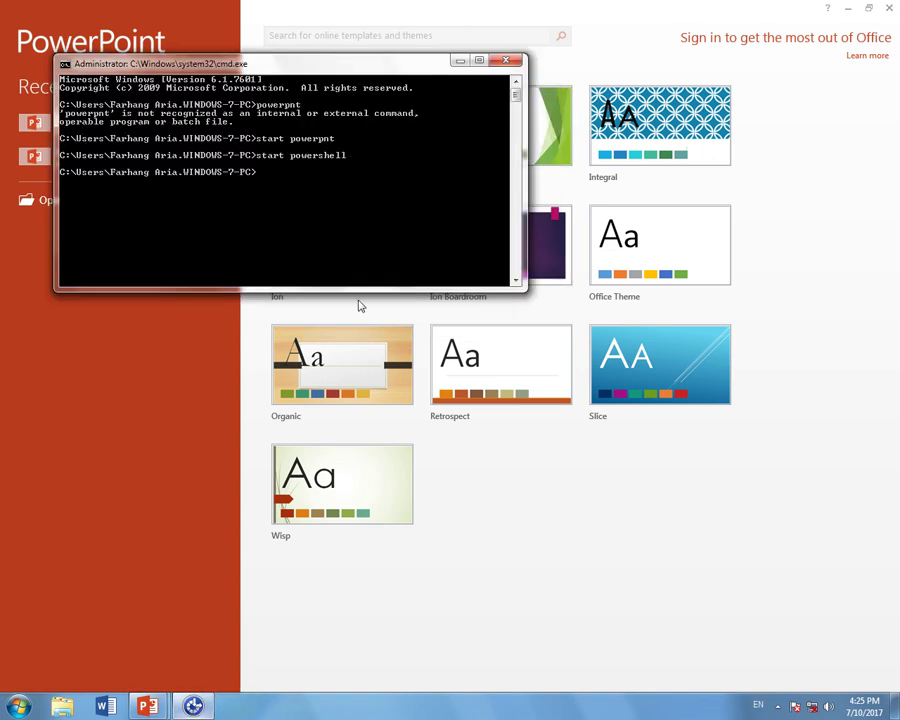
# Step: Close the command window, cancel PowerPoint's save prompt, and deselect the finished subtitle
pyautogui.click(506, 60)
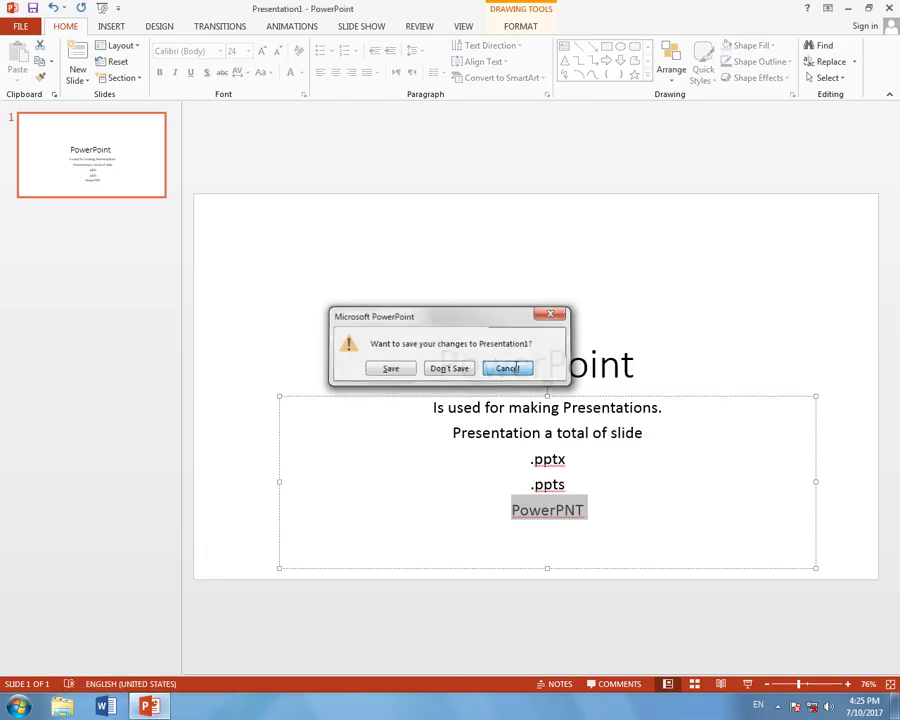
pyautogui.click(506, 366)
pyautogui.click(710, 544)
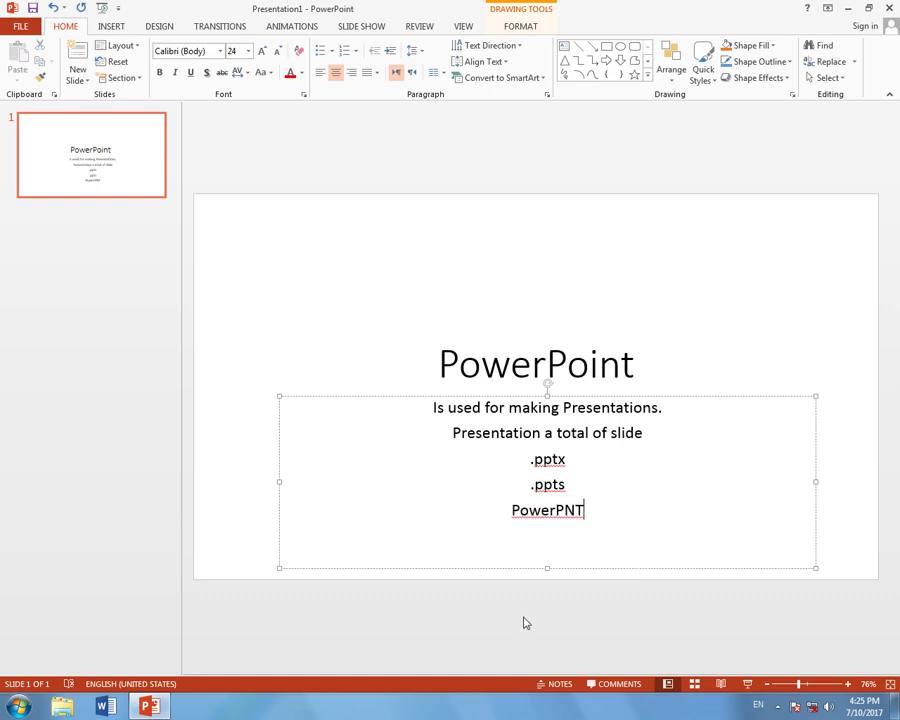
pyautogui.click(556, 605)
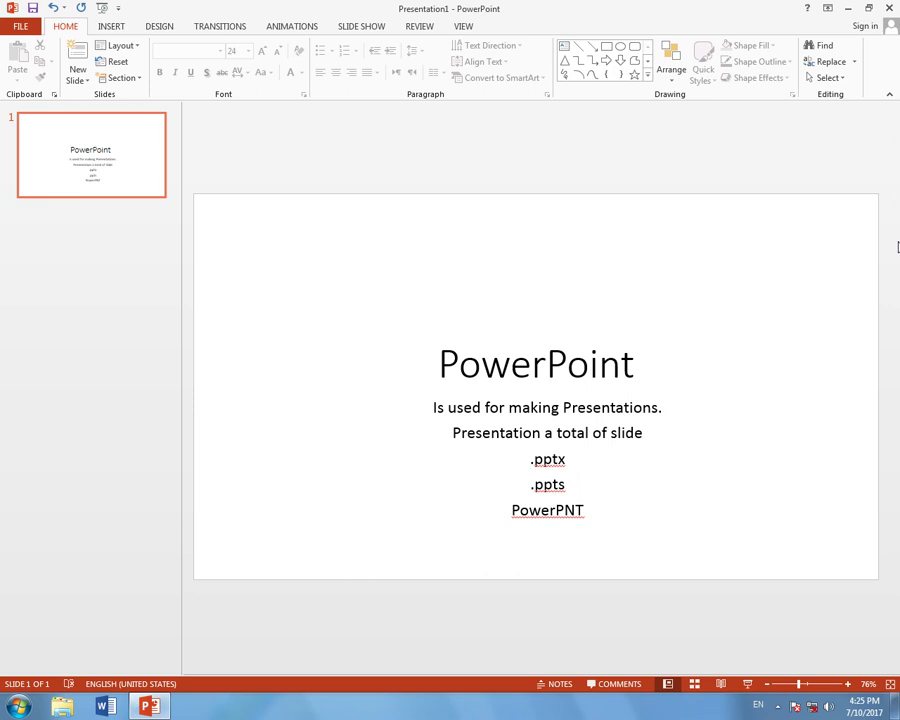
pyautogui.keyDown('ctrl'); pyautogui.scroll(10, 647, 307); pyautogui.keyUp('ctrl')
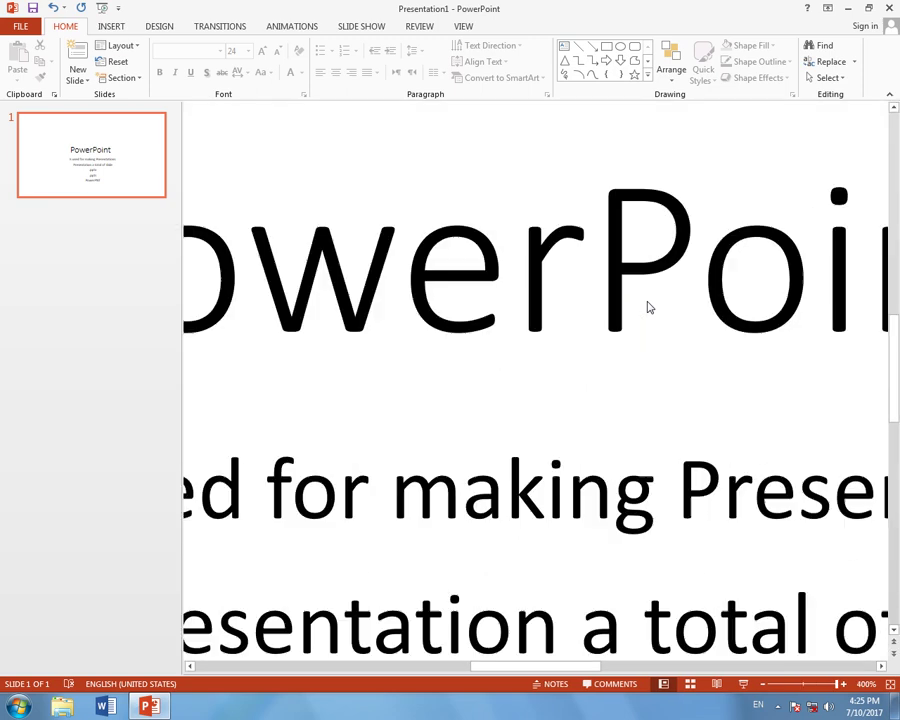
pyautogui.keyDown('ctrl'); pyautogui.scroll(-5, 690, 278); pyautogui.keyUp('ctrl')
pyautogui.keyDown('ctrl'); pyautogui.scroll(-5, 690, 278); pyautogui.keyUp('ctrl')
pyautogui.keyDown('ctrl'); pyautogui.scroll(-3, 690, 278); pyautogui.keyUp('ctrl')
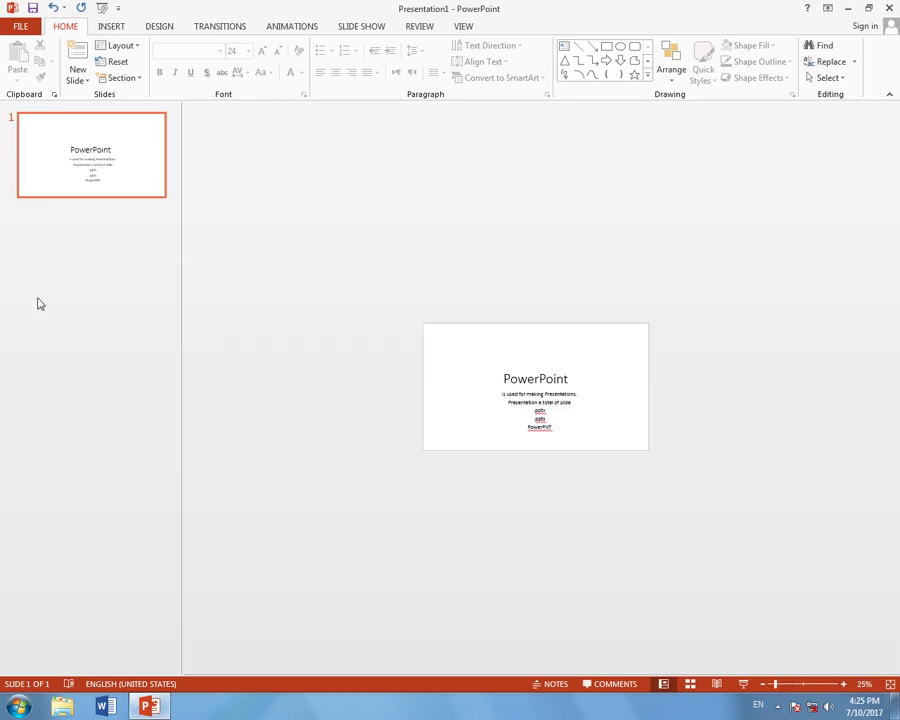
pyautogui.keyDown('ctrl'); pyautogui.scroll(3, 66, 270); pyautogui.keyUp('ctrl')
pyautogui.keyDown('ctrl'); pyautogui.scroll(-1, 66, 274); pyautogui.keyUp('ctrl')
pyautogui.keyDown('ctrl'); pyautogui.scroll(-2, 66, 274); pyautogui.keyUp('ctrl')
pyautogui.keyDown('ctrl'); pyautogui.scroll(5, 66, 274); pyautogui.keyUp('ctrl')
pyautogui.keyDown('ctrl'); pyautogui.scroll(5, 68, 275); pyautogui.keyUp('ctrl')
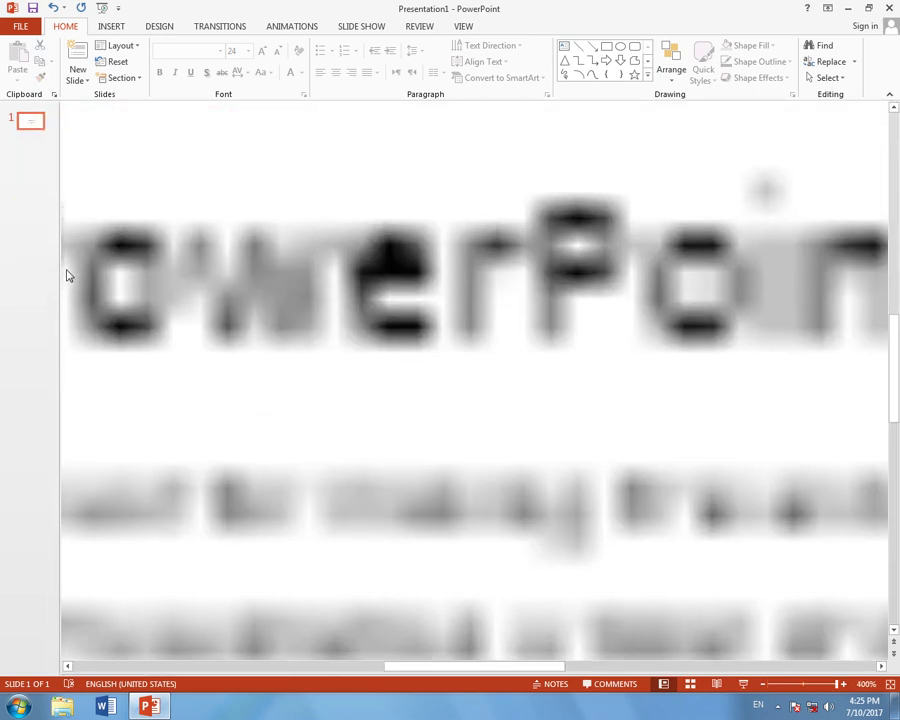
pyautogui.keyDown('ctrl'); pyautogui.scroll(-5, 68, 276); pyautogui.keyUp('ctrl')
pyautogui.keyDown('ctrl'); pyautogui.scroll(2, 20, 265); pyautogui.keyUp('ctrl')
pyautogui.keyDown('ctrl'); pyautogui.scroll(3, 4, 262); pyautogui.keyUp('ctrl')
pyautogui.keyDown('ctrl'); pyautogui.scroll(2, 8, 264); pyautogui.keyUp('ctrl')
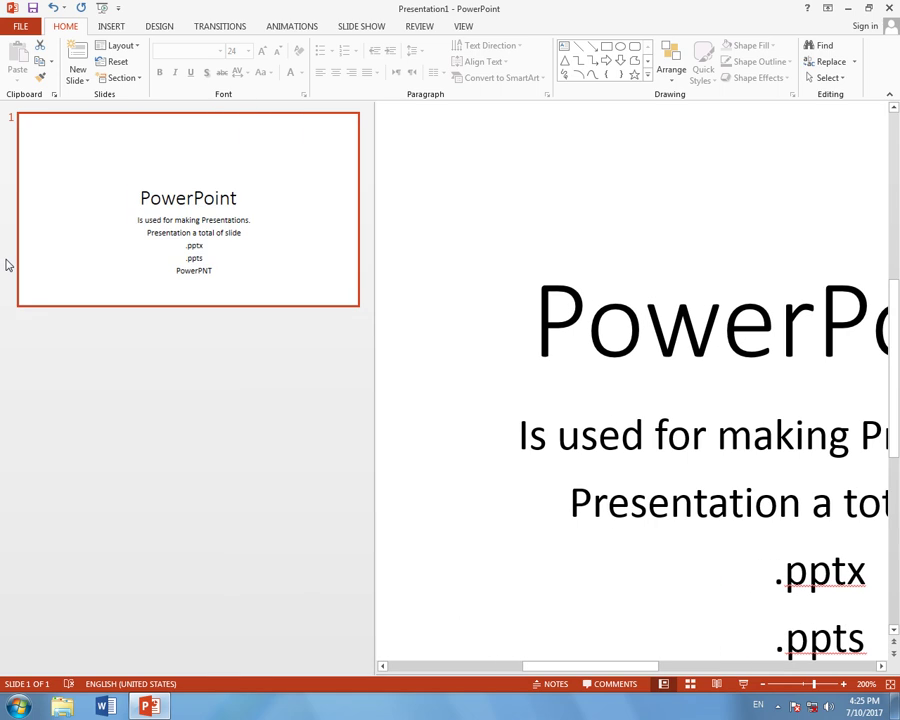
pyautogui.keyDown('ctrl'); pyautogui.scroll(-2, 5, 264); pyautogui.keyUp('ctrl')
pyautogui.keyDown('ctrl'); pyautogui.scroll(-5, 416, 294); pyautogui.keyUp('ctrl')
pyautogui.keyDown('ctrl'); pyautogui.scroll(2, 416, 294); pyautogui.keyUp('ctrl')
pyautogui.keyDown('ctrl'); pyautogui.scroll(-2, 418, 296); pyautogui.keyUp('ctrl')
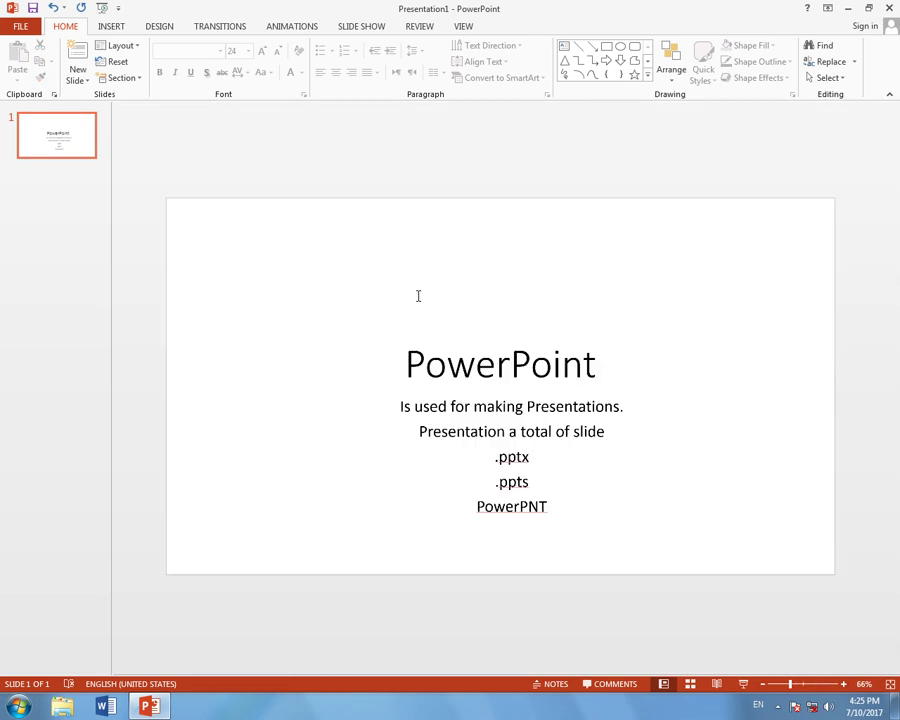
pyautogui.keyDown('ctrl'); pyautogui.scroll(-5, 418, 296); pyautogui.keyUp('ctrl')
pyautogui.keyDown('ctrl'); pyautogui.scroll(2, 417, 301); pyautogui.keyUp('ctrl')
pyautogui.keyDown('ctrl'); pyautogui.scroll(3, 417, 301); pyautogui.keyUp('ctrl')
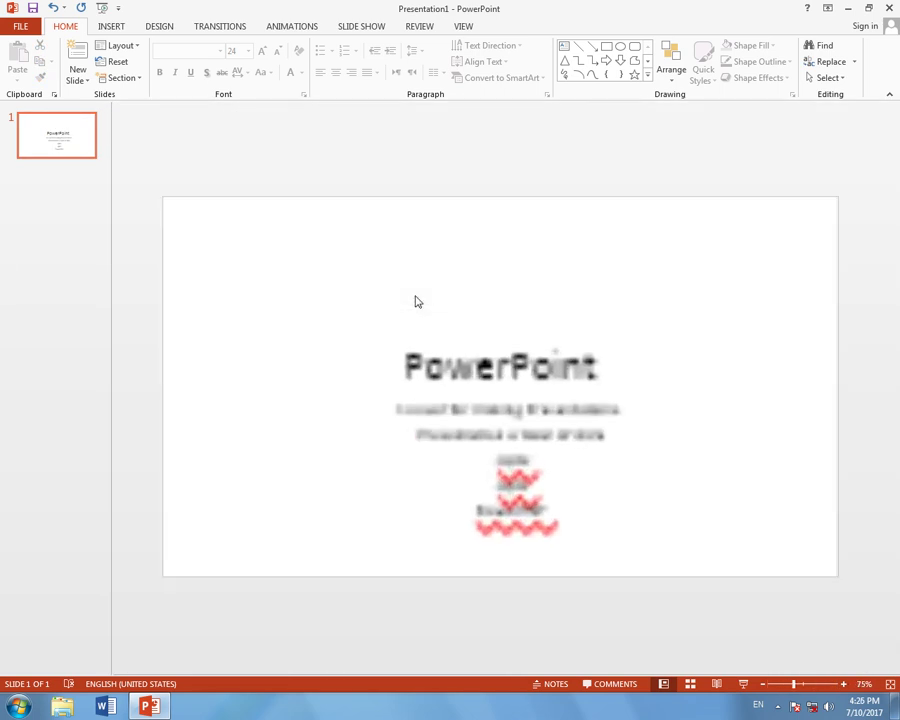
pyautogui.keyDown('ctrl'); pyautogui.scroll(2, 417, 301); pyautogui.keyUp('ctrl')
pyautogui.keyDown('ctrl'); pyautogui.scroll(-1, 417, 301); pyautogui.keyUp('ctrl')
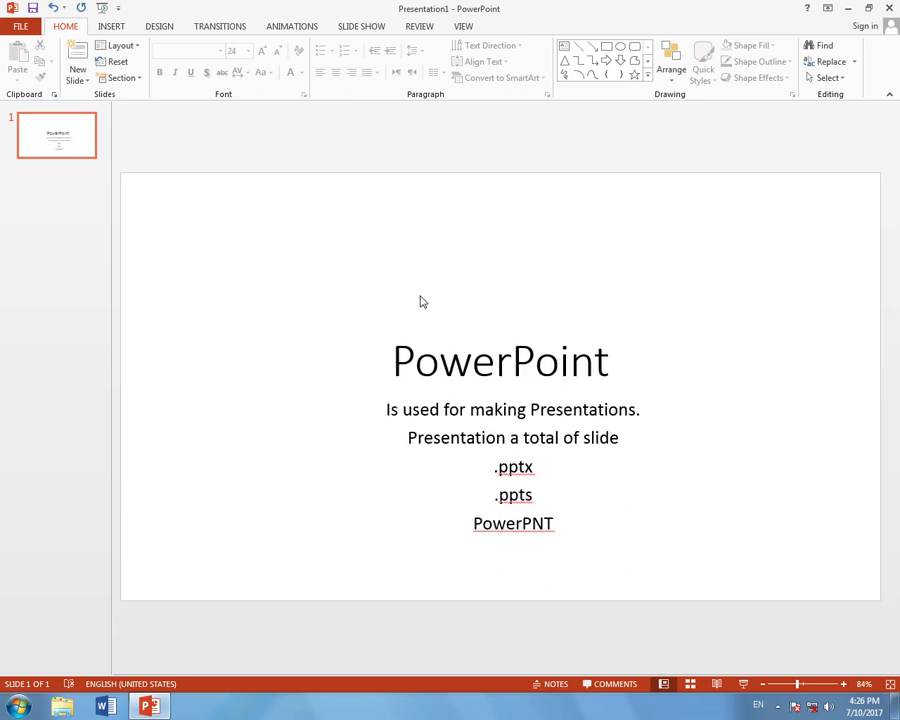
pyautogui.click(690, 685)
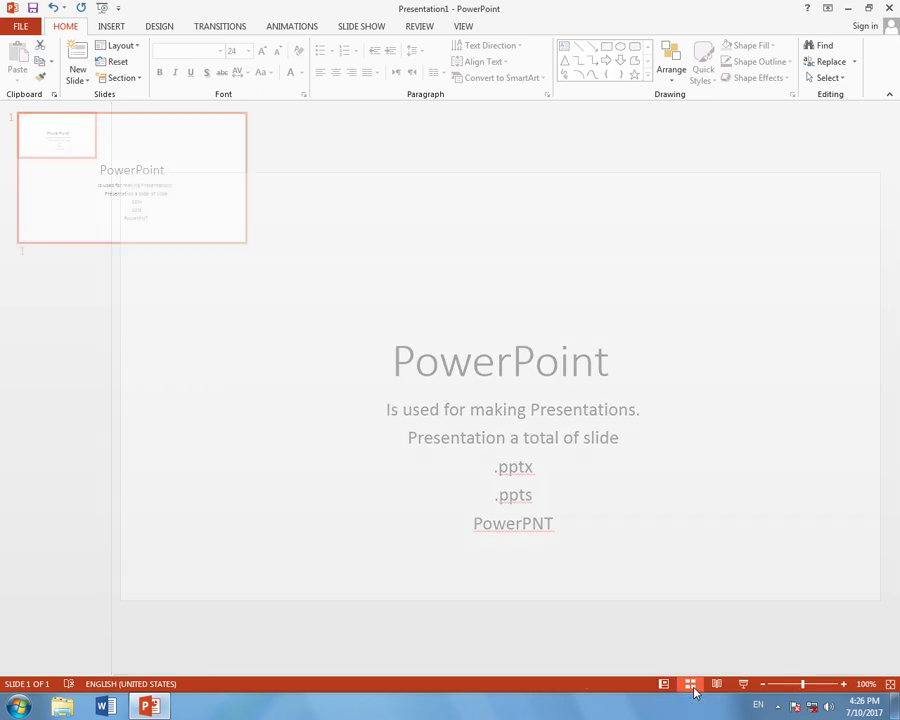
pyautogui.click(715, 686)
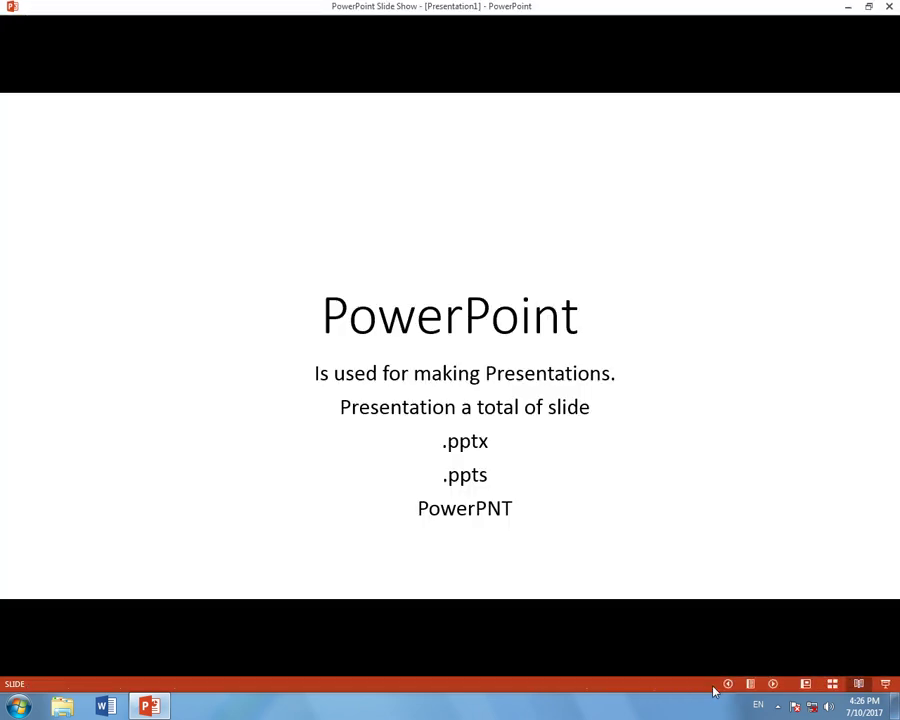
pyautogui.click(884, 686)
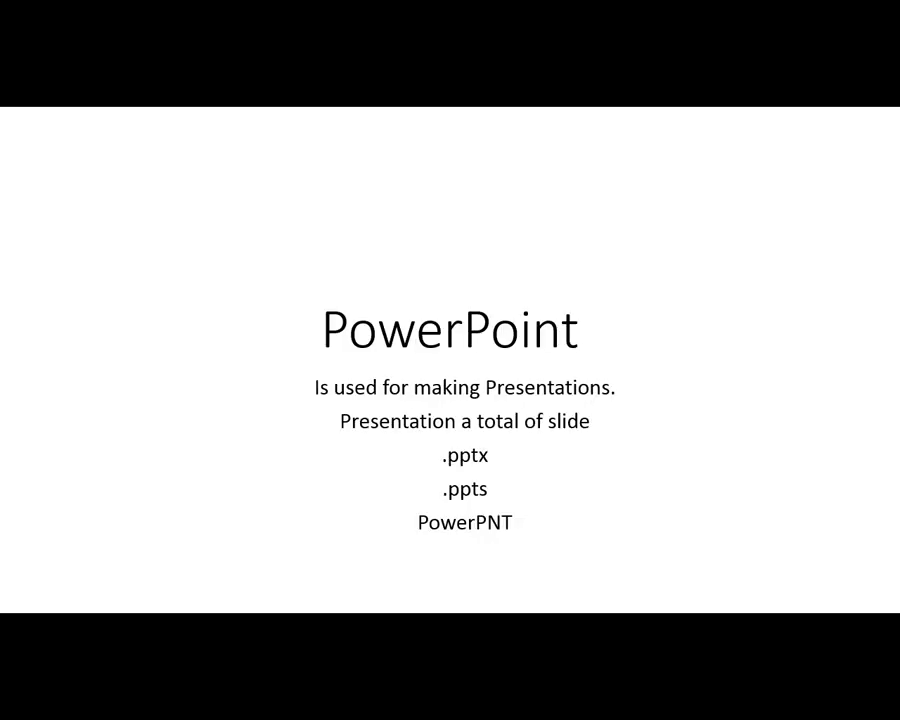
pyautogui.click(667, 671)
pyautogui.click(667, 671)
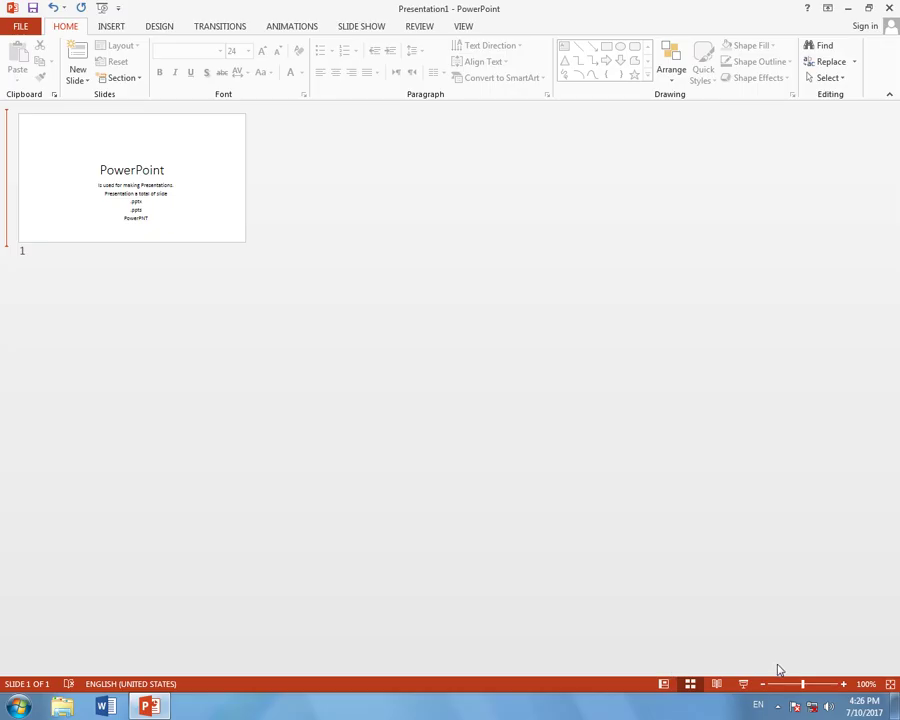
pyautogui.click(666, 685)
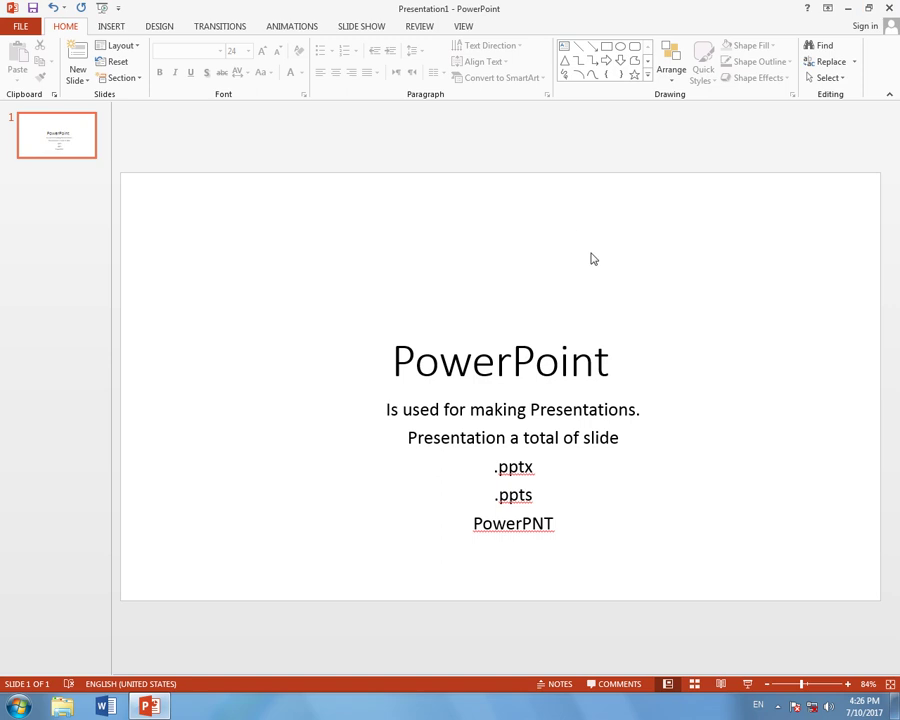
# Step: Delete the title text 'PowerPoint' from the slide
pyautogui.moveTo(566, 507); pyautogui.dragTo(398, 384)
pyautogui.click(335, 332)
pyautogui.hotkey('shift', 'Right')
pyautogui.hotkey('shift', 'Right')
pyautogui.hotkey('shift', 'Right')
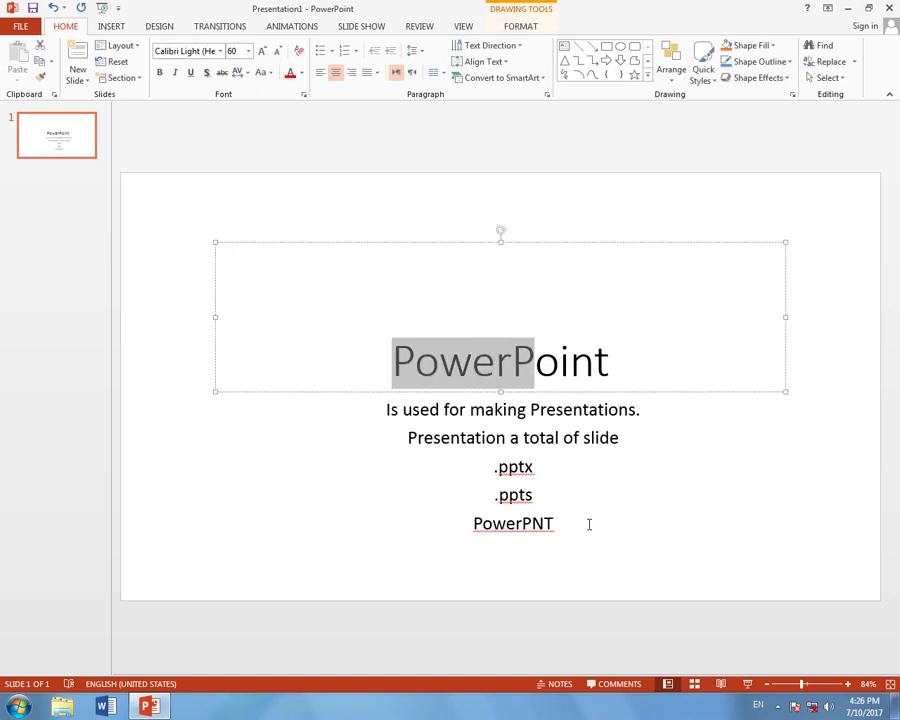
pyautogui.hotkey('shift', 'Right')
pyautogui.hotkey('shift', 'Right')
pyautogui.hotkey('shift', 'Right')
pyautogui.press('Delete')
# Step: Delete all subtitle lines, then close PowerPoint with Alt+F4, answering the save prompt
pyautogui.click(592, 545)
pyautogui.moveTo(592, 545); pyautogui.dragTo(333, 384)
pyautogui.press('Delete')
pyautogui.click(156, 256)
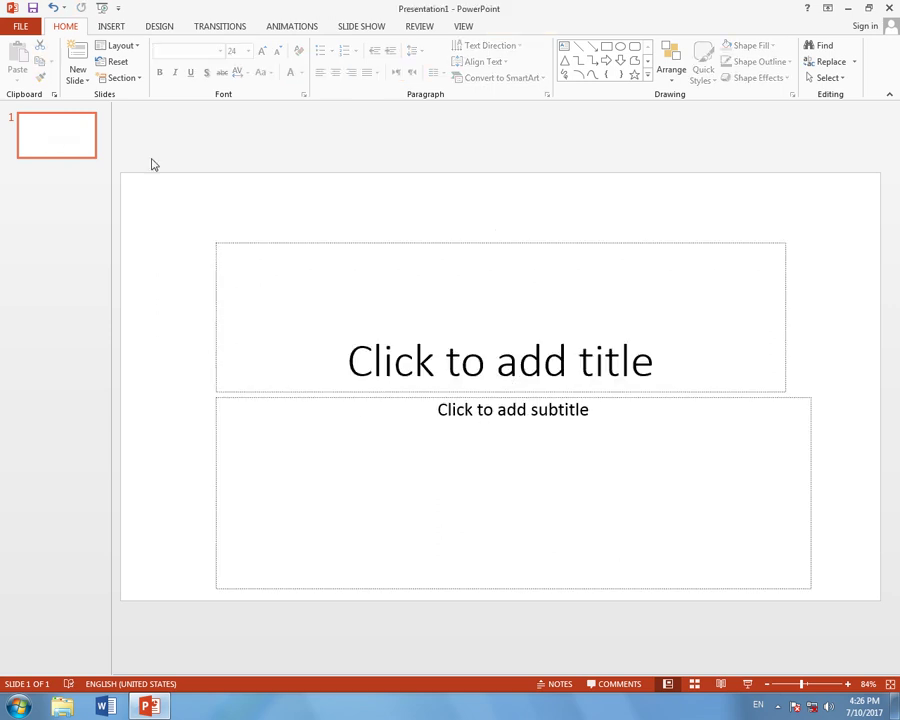
pyautogui.hotkey('alt', 'F4')
pyautogui.click(446, 366)
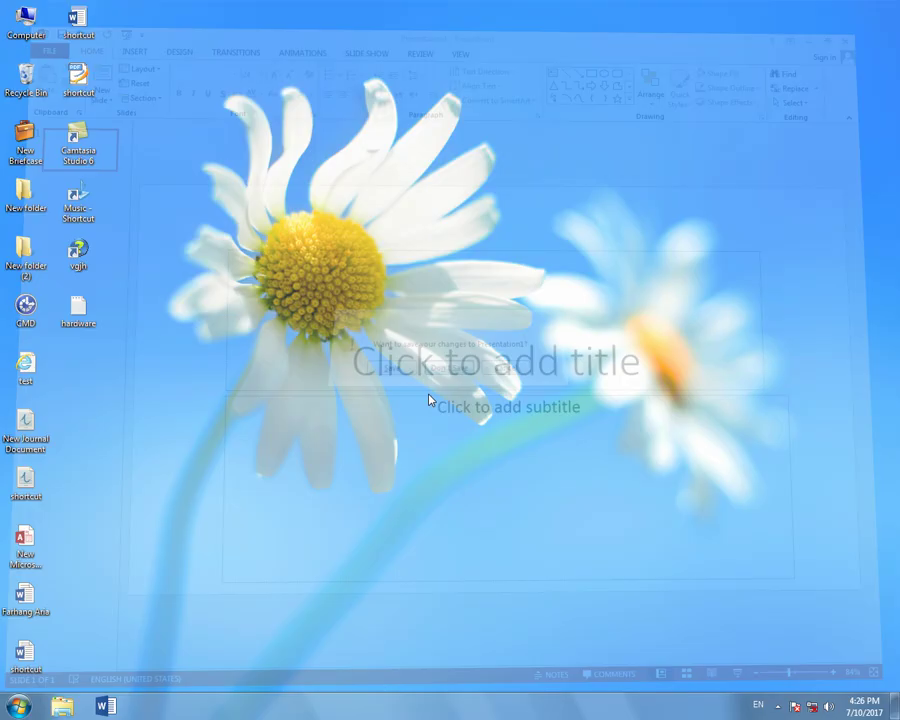
# Step: Start PowerPoint from a new command prompt with 'start powerpnt' and preview the Wisp theme
pyautogui.press('super+r')
pyautogui.press('Return')
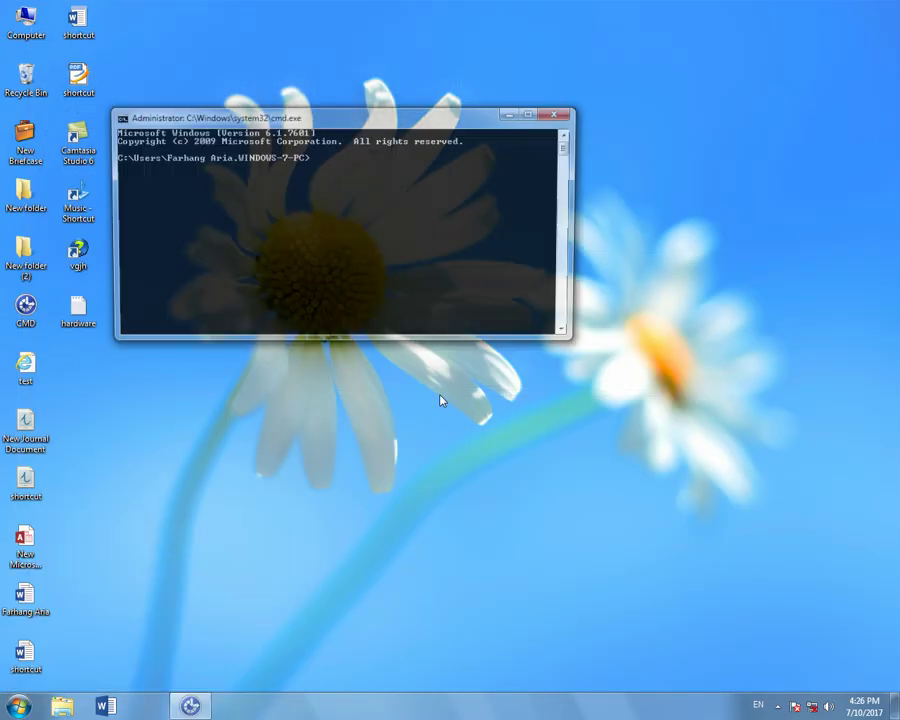
pyautogui.write('start powerpn')
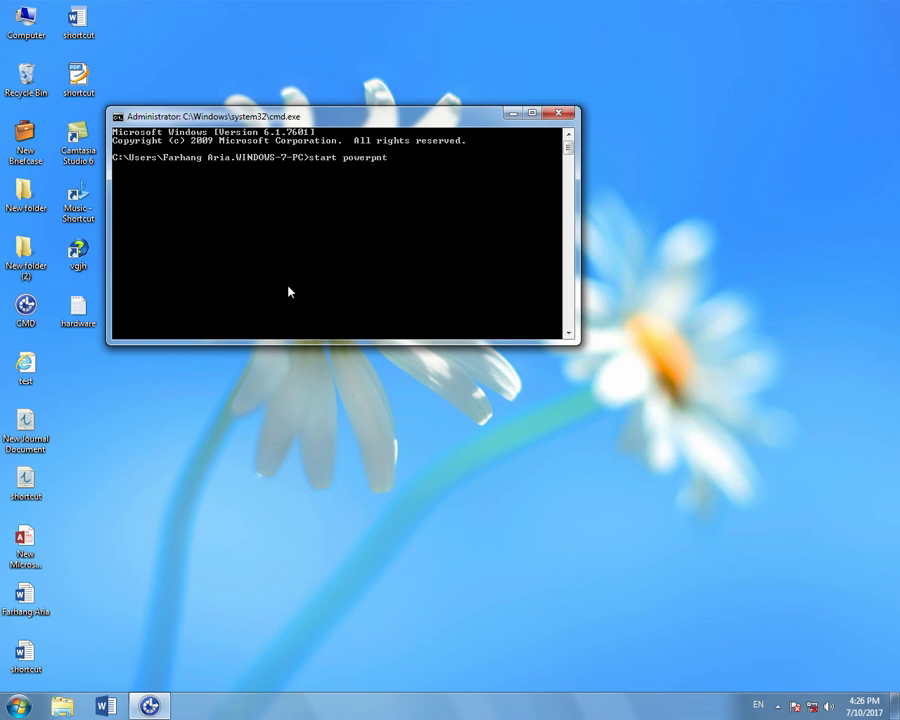
pyautogui.write('t')
pyautogui.press('Return')
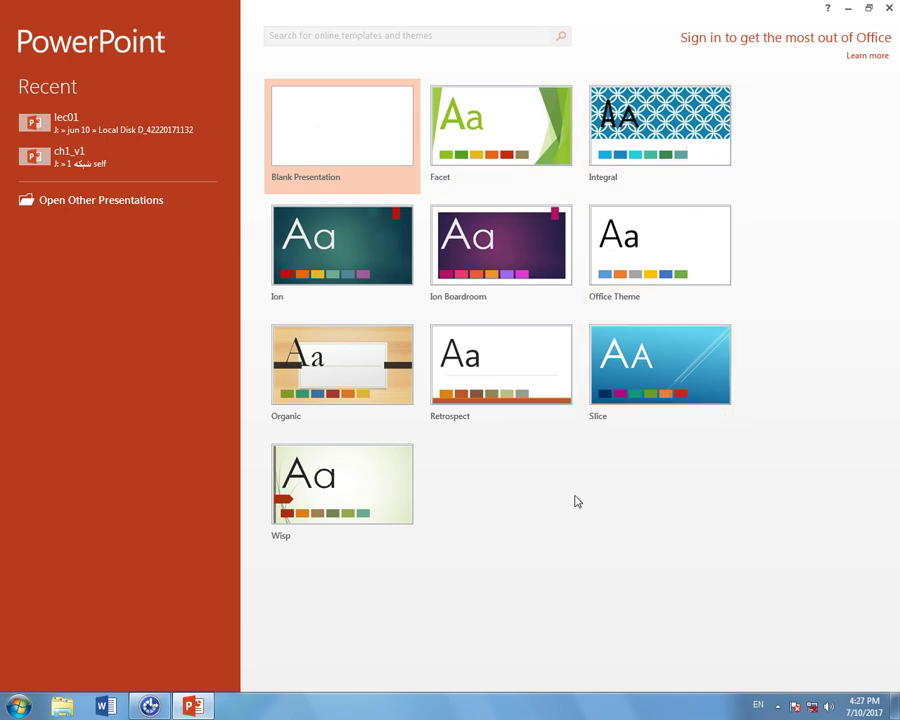
pyautogui.click(301, 474)
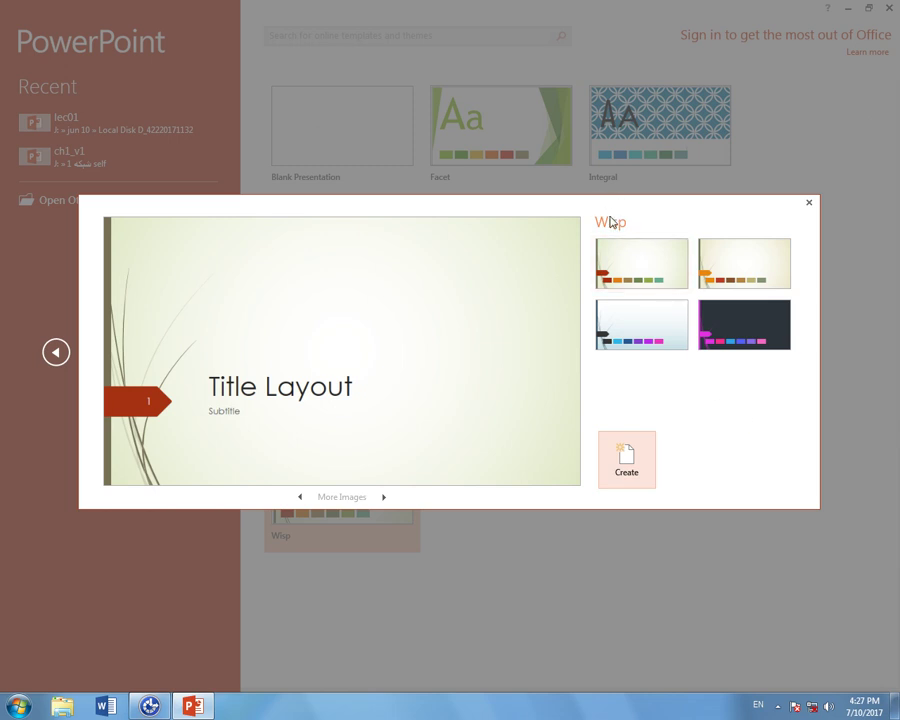
# Step: Compare the Wisp colour variants, then create the presentation from the light-blue one
pyautogui.click(745, 325)
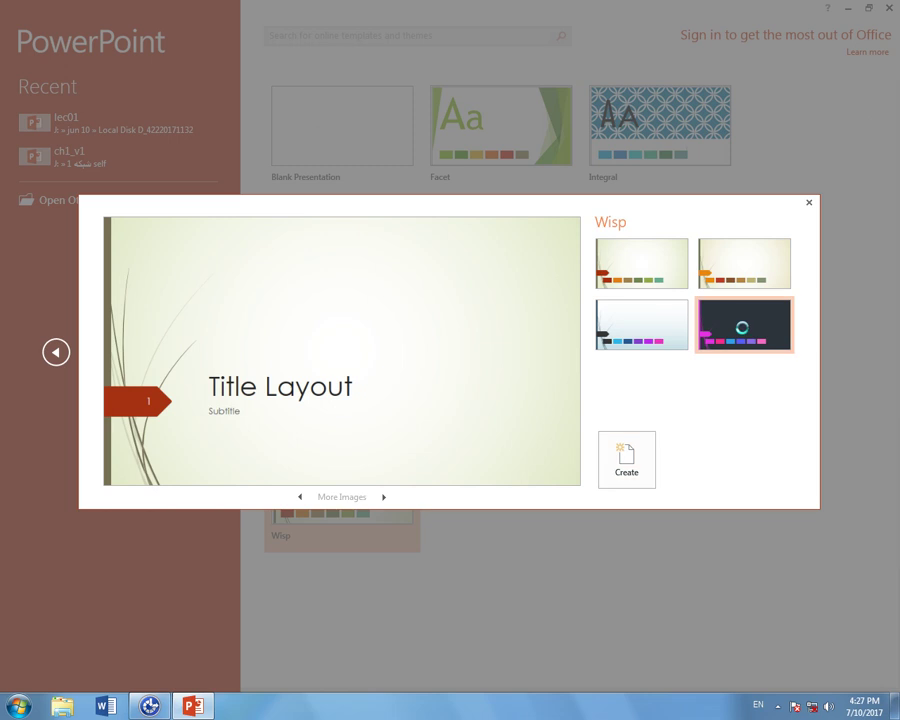
pyautogui.click(668, 323)
pyautogui.click(660, 291)
pyautogui.click(745, 272)
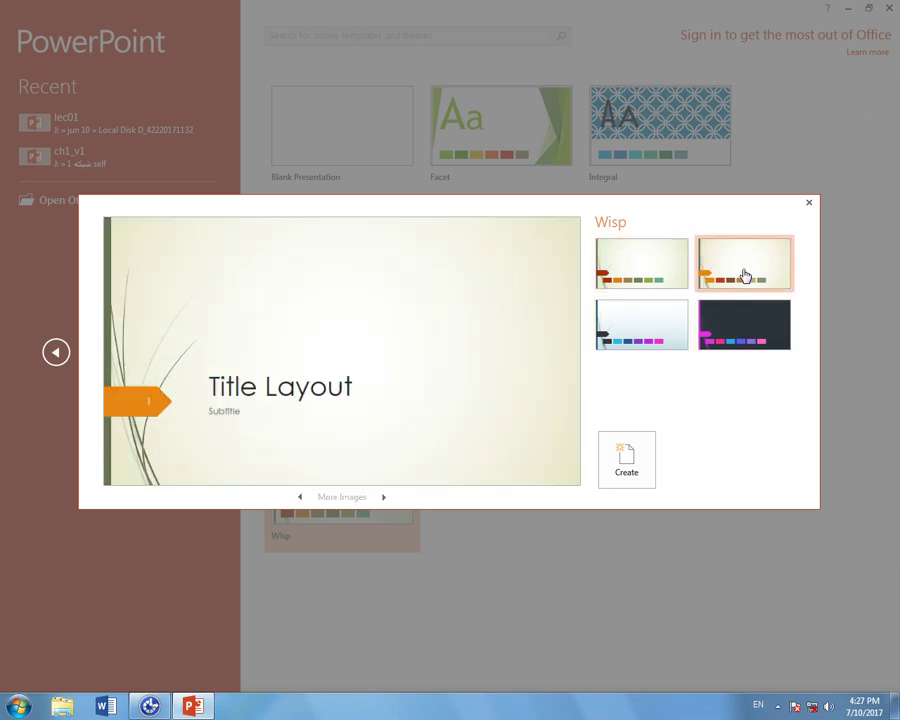
pyautogui.click(755, 338)
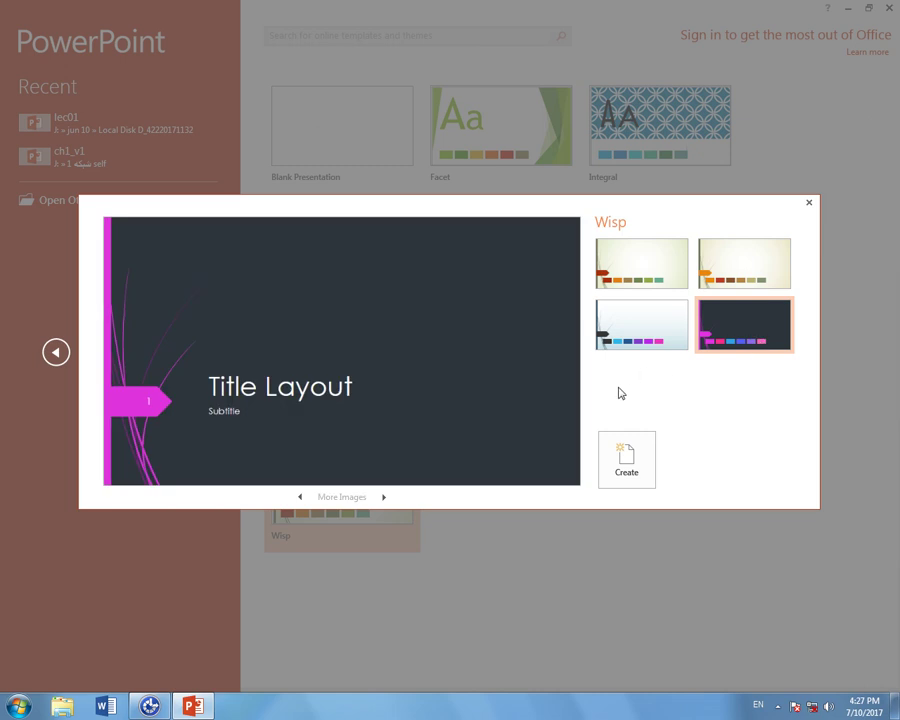
pyautogui.click(606, 333)
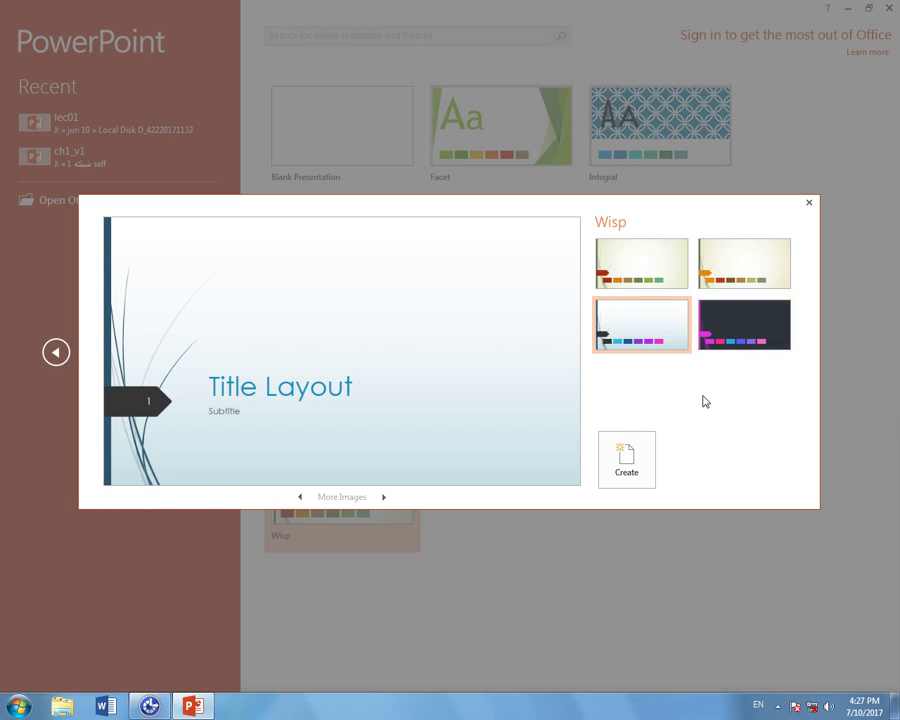
pyautogui.click(710, 333)
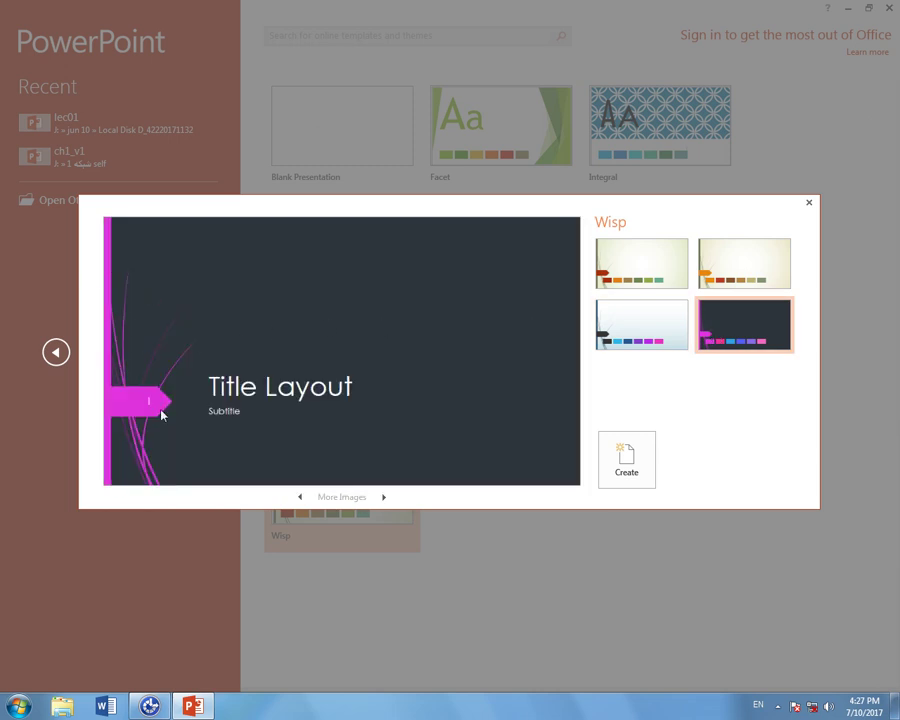
pyautogui.click(641, 325)
pyautogui.click(622, 462)
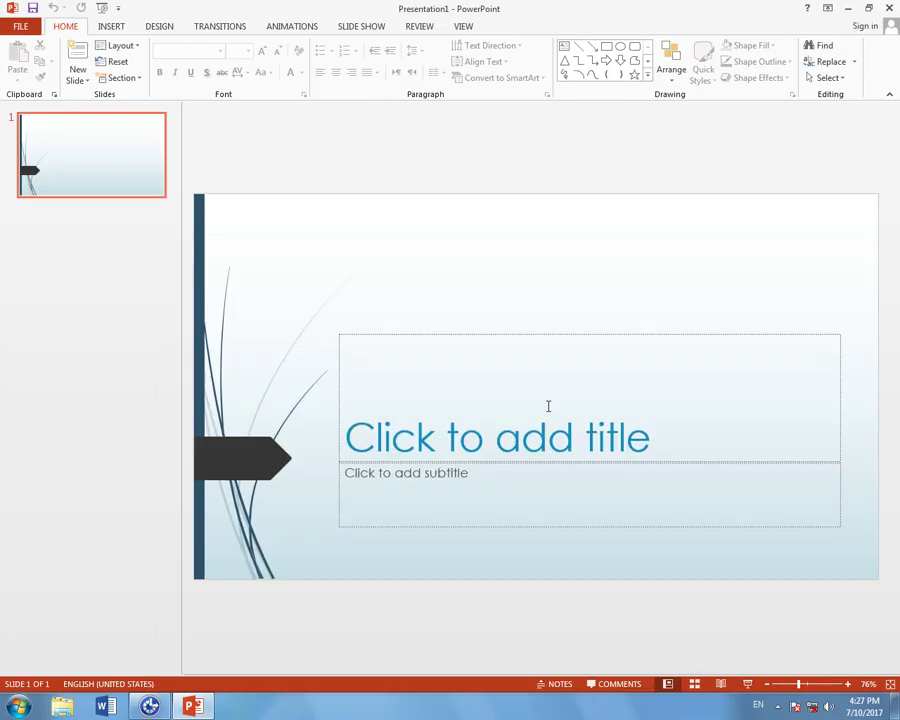
# Step: Add new slides after slide 1 until the presentation has eleven slides
pyautogui.click(548, 406)
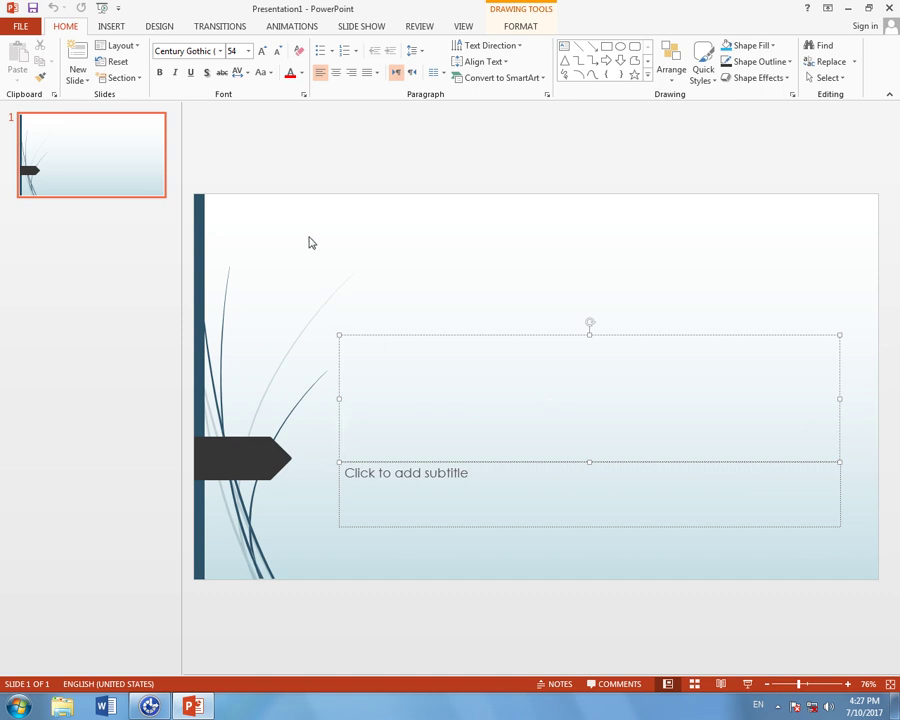
pyautogui.click(72, 272)
pyautogui.click(130, 178)
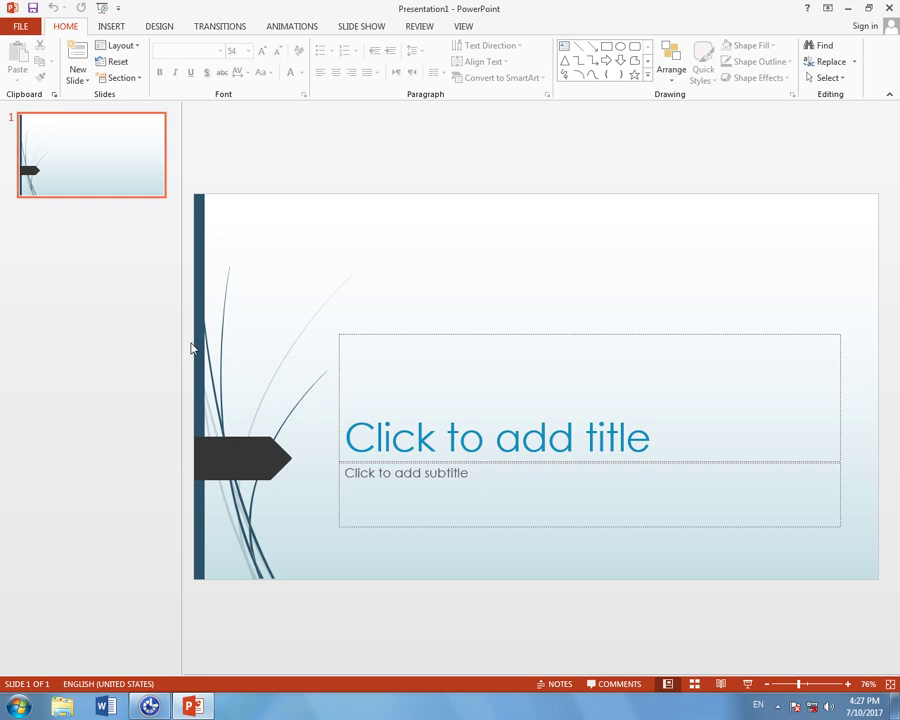
pyautogui.click(123, 222)
pyautogui.press('Return')
pyautogui.click(91, 321)
pyautogui.press('Return')
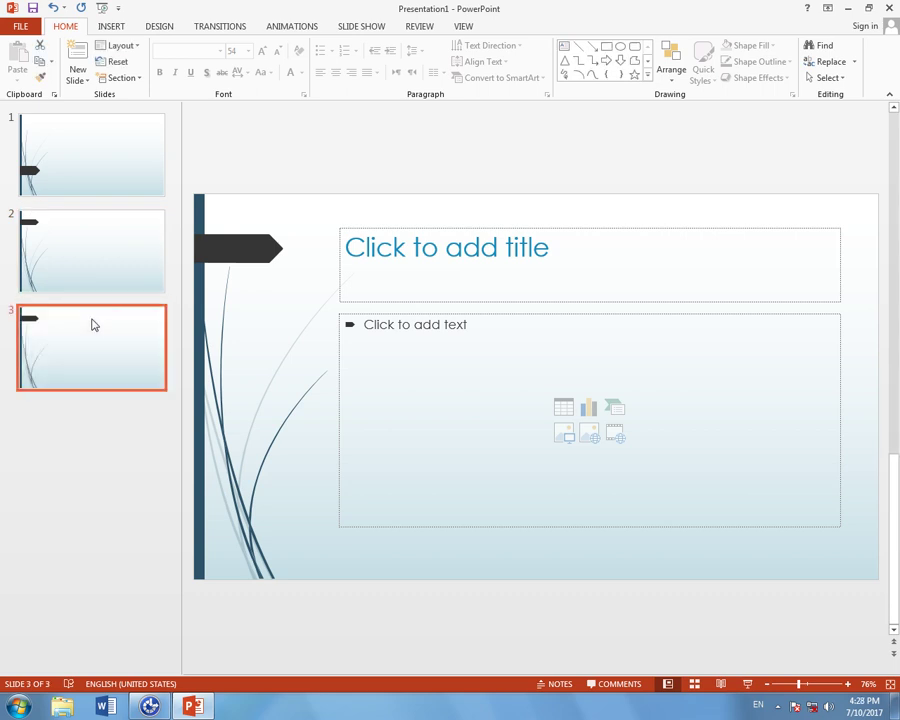
pyautogui.press('Return')
pyautogui.press('Return')
pyautogui.press('Return')
pyautogui.press('Return')
pyautogui.press('Return')
pyautogui.press('Return')
pyautogui.press('Return')
pyautogui.press('Return')
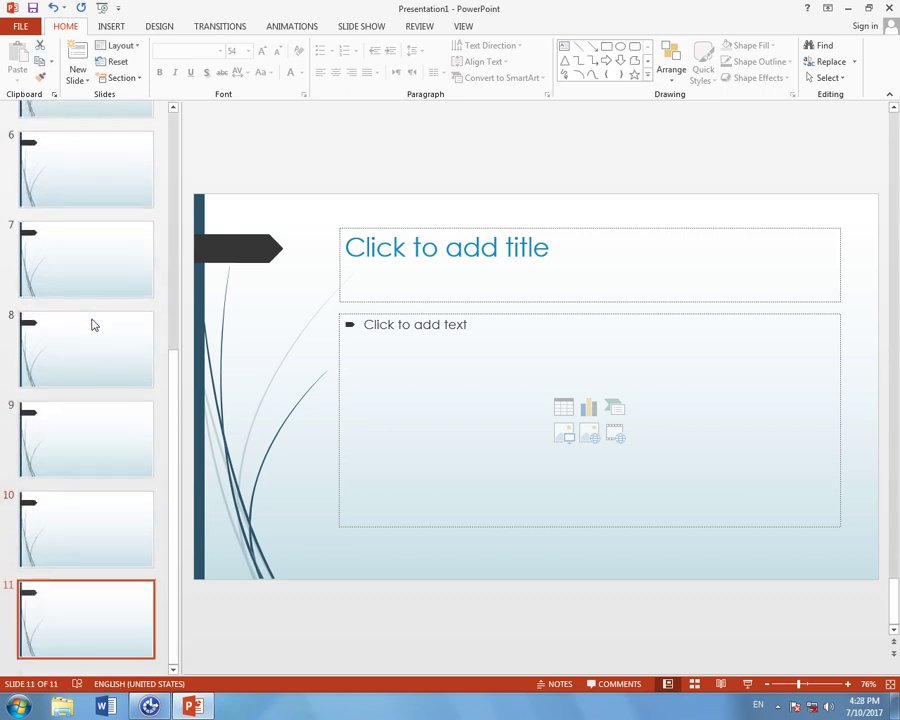
# Step: Select the slides in the thumbnail list and delete them all
pyautogui.scroll(2, 93, 324)
pyautogui.scroll(3, 92, 318)
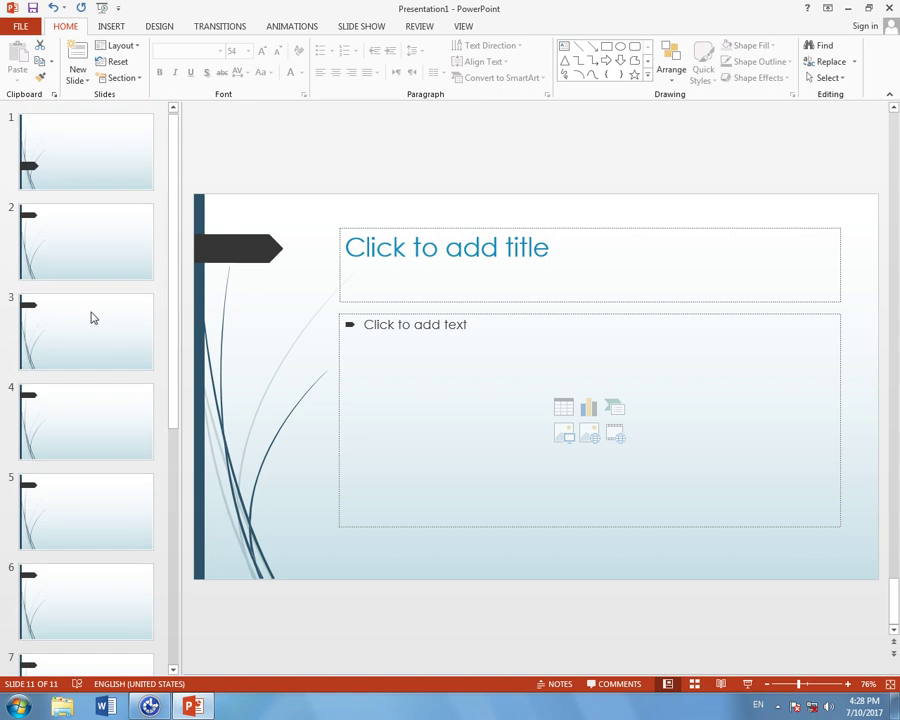
pyautogui.scroll(-4, 92, 317)
pyautogui.scroll(-2, 91, 316)
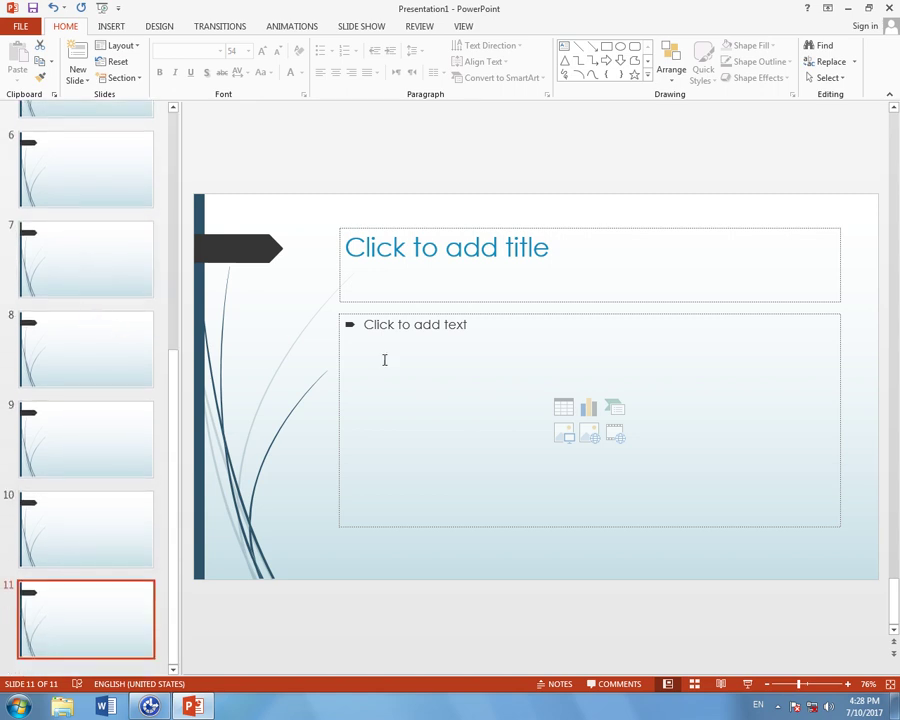
pyautogui.click(486, 435)
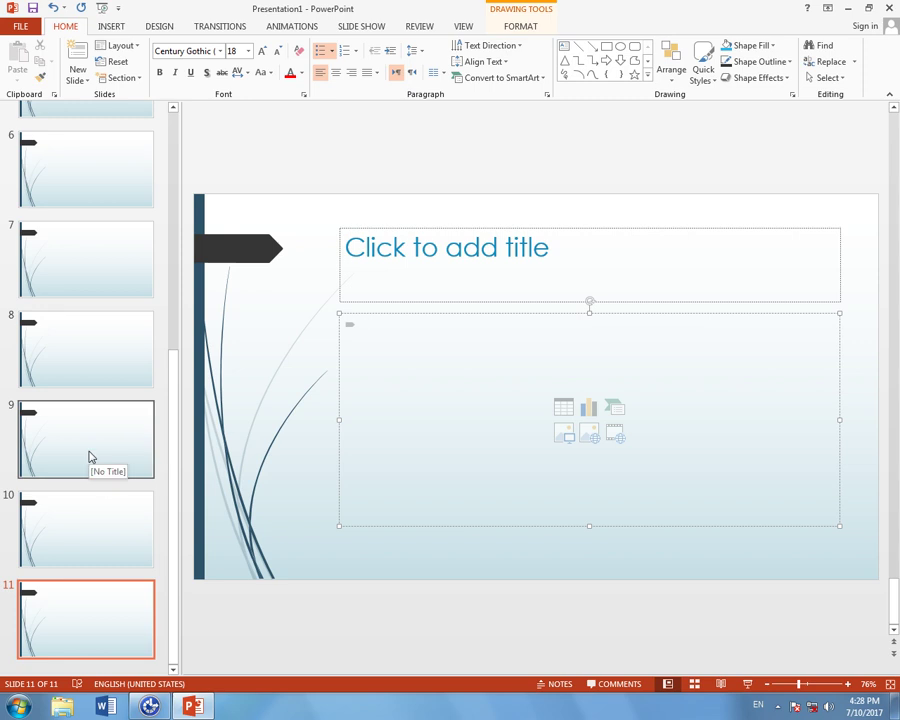
pyautogui.click(108, 589)
pyautogui.press('Delete')
pyautogui.press('Delete')
pyautogui.press('Delete')
pyautogui.press('Delete')
pyautogui.press('Delete')
pyautogui.press('Delete')
pyautogui.press('Delete')
pyautogui.press('Delete')
pyautogui.press('Delete')
pyautogui.press('Delete')
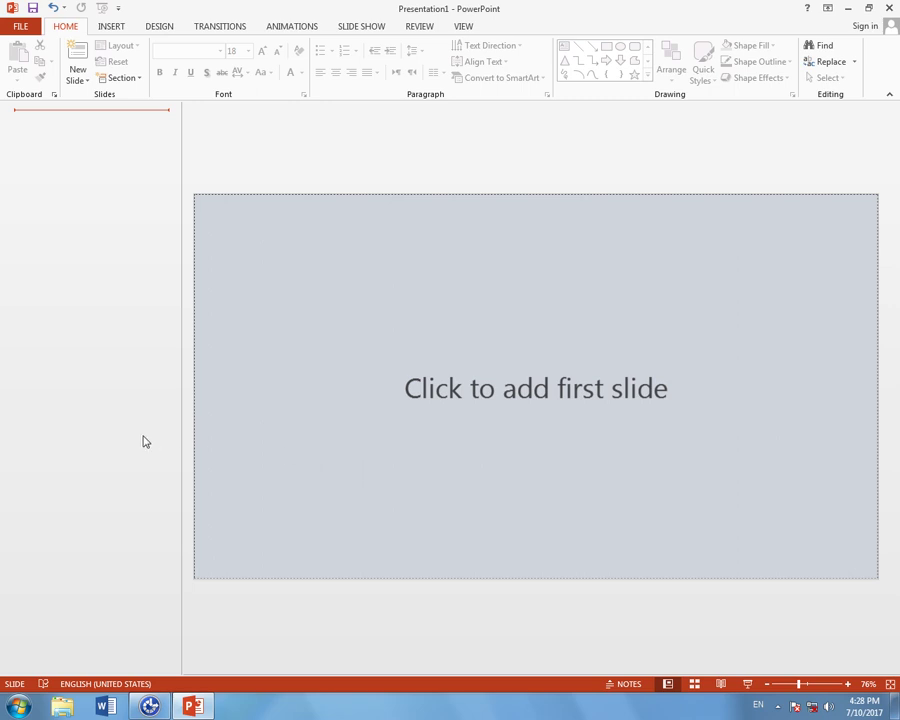
# Step: Add a first Wisp title slide to the empty presentation
pyautogui.click(605, 393)
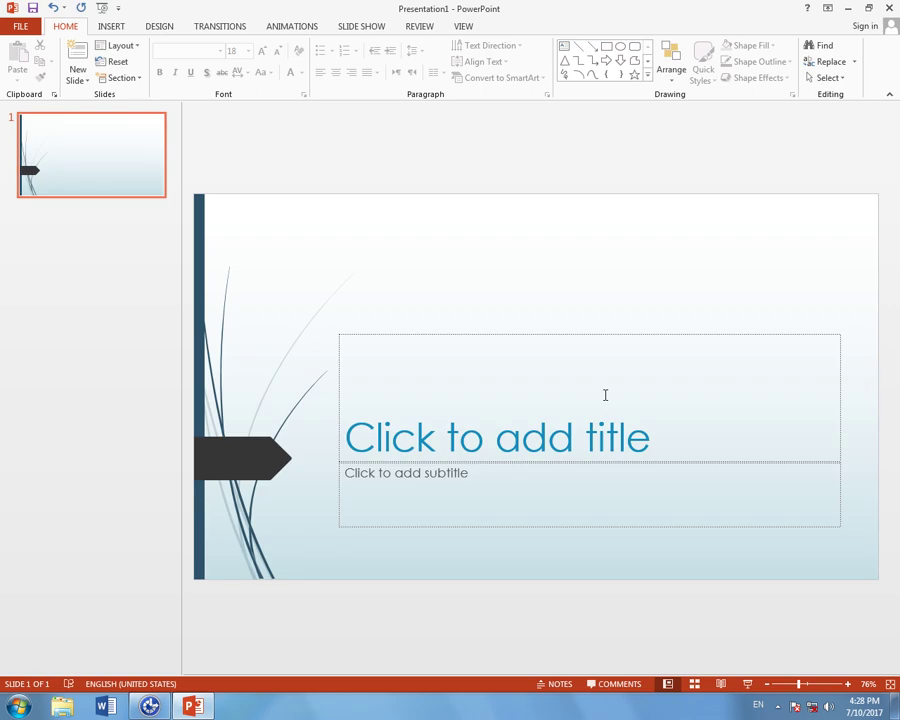
pyautogui.click(448, 390)
pyautogui.click(405, 262)
# Step: Save the presentation as Presentation1 in Documents as a standard PowerPoint Presentation
pyautogui.click(24, 27)
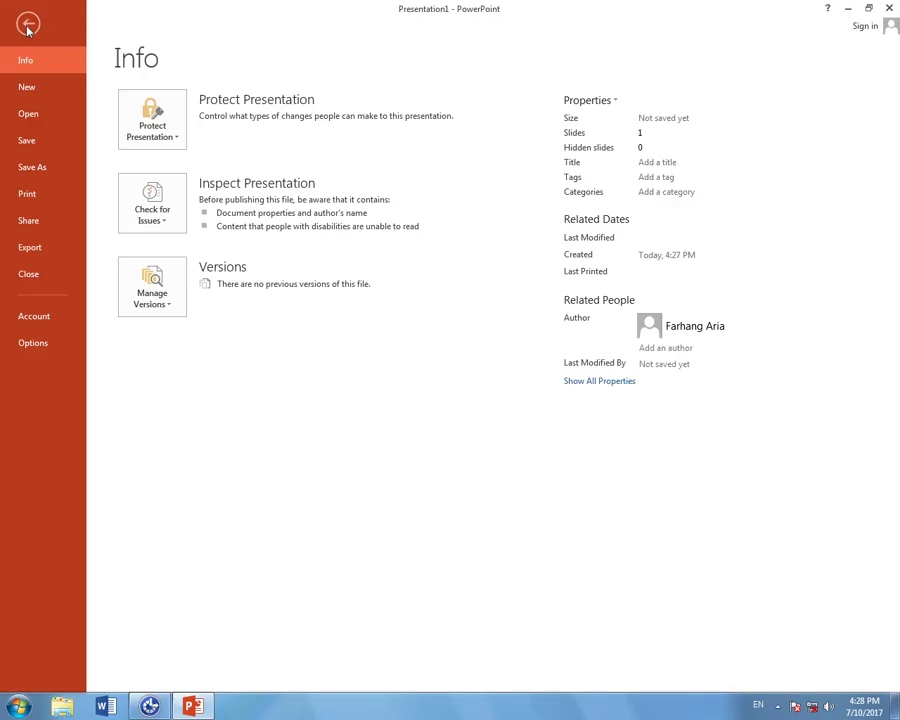
pyautogui.click(79, 96)
pyautogui.click(74, 114)
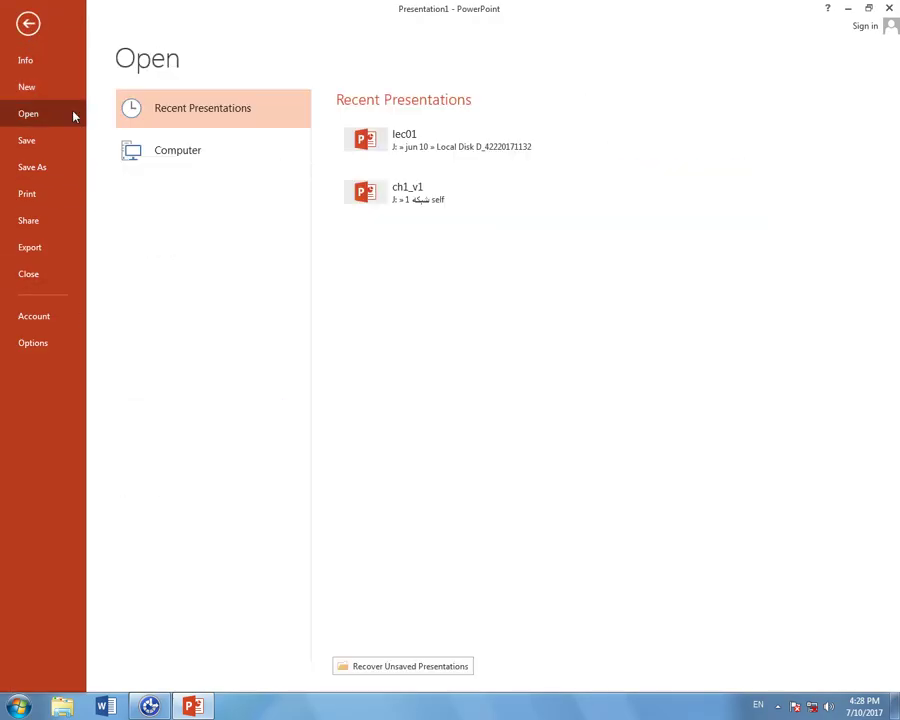
pyautogui.click(54, 152)
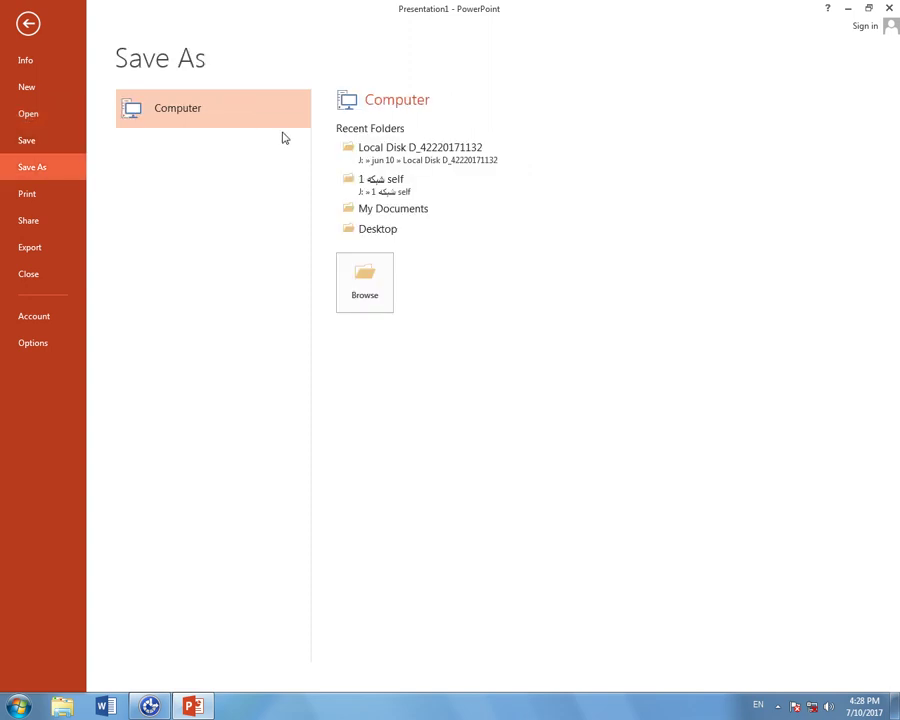
pyautogui.click(372, 279)
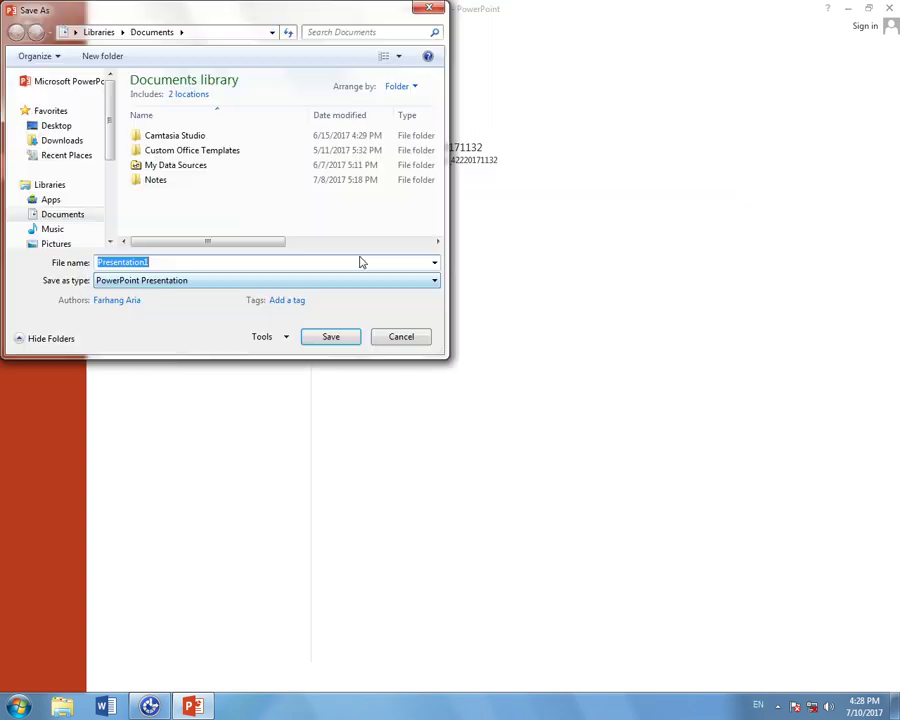
pyautogui.click(250, 280)
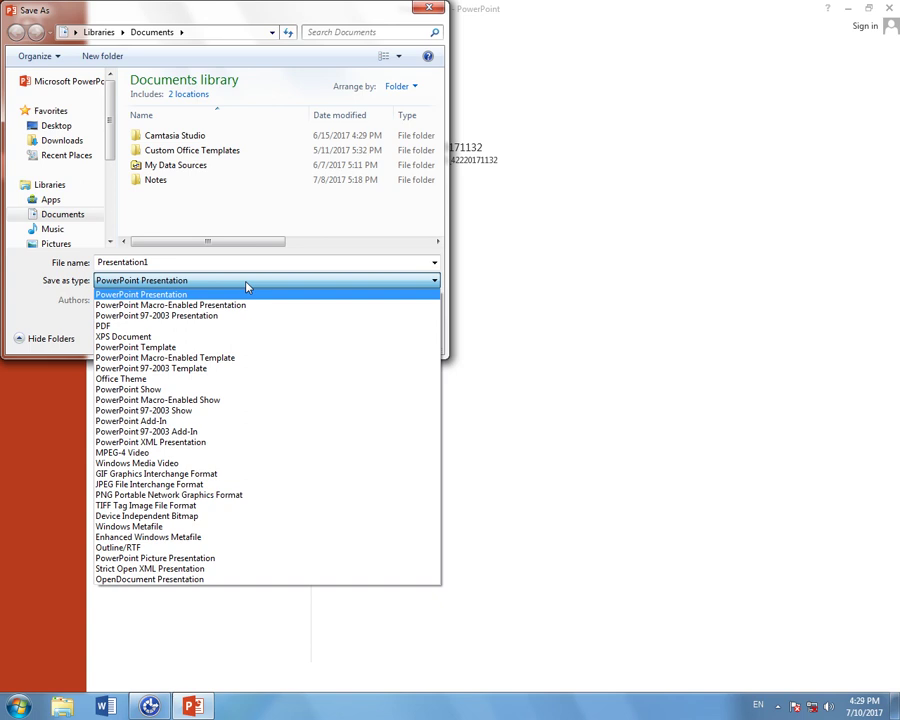
pyautogui.click(183, 294)
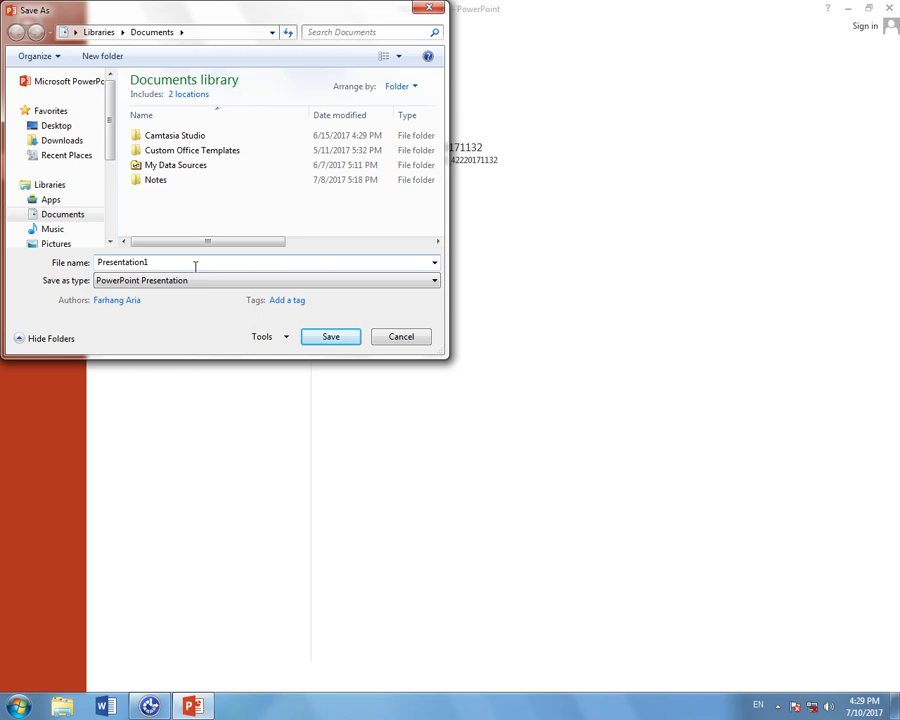
pyautogui.click(330, 335)
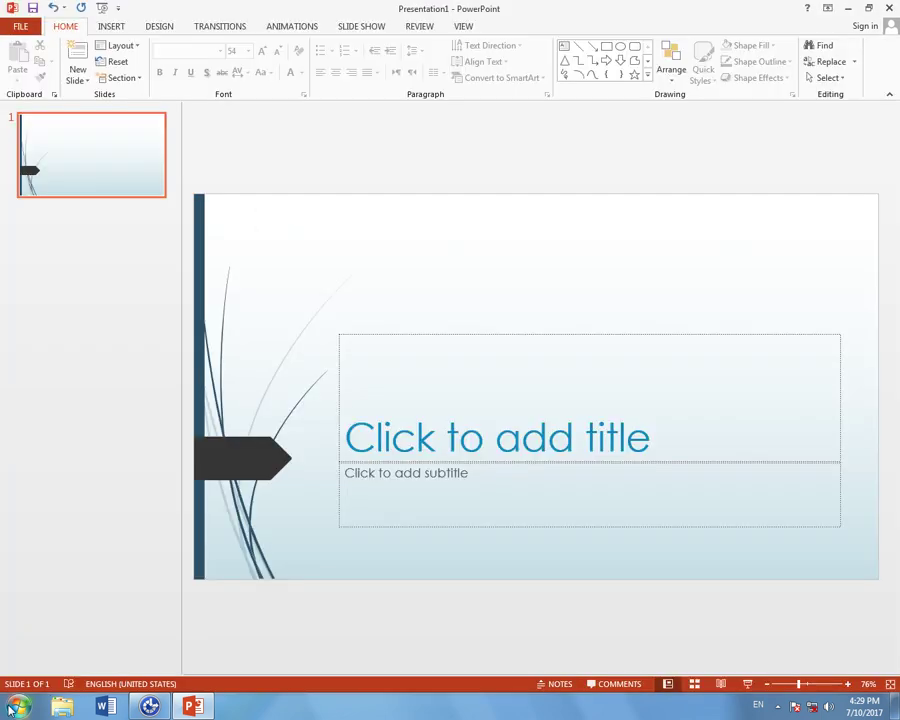
pyautogui.click(18, 706)
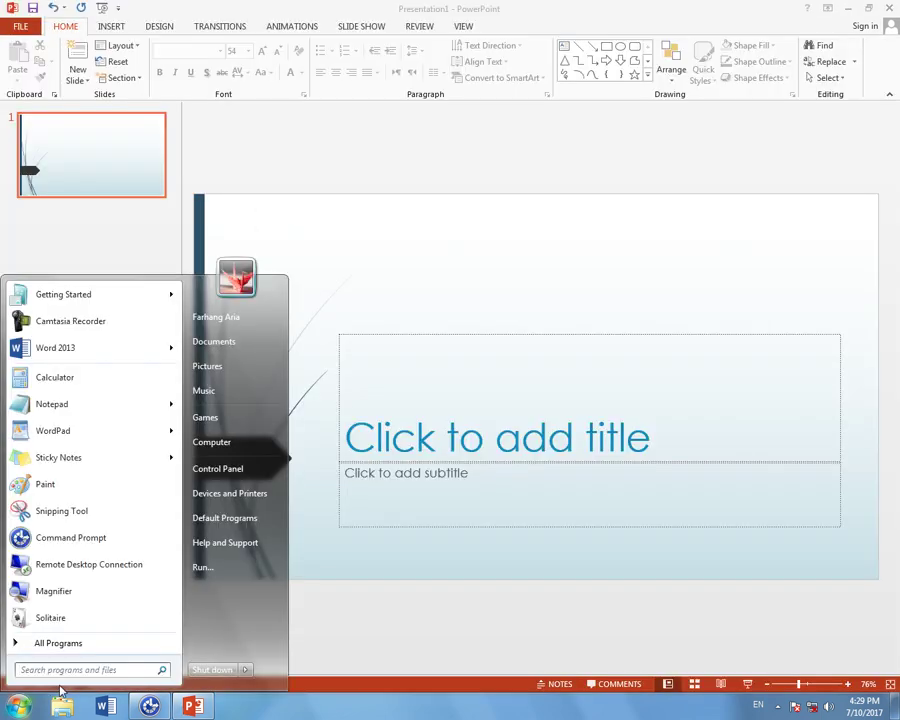
# Step: In Documents, check Presentation1's properties (48.5 KB .pptx), then reopen it in PowerPoint
pyautogui.click(232, 344)
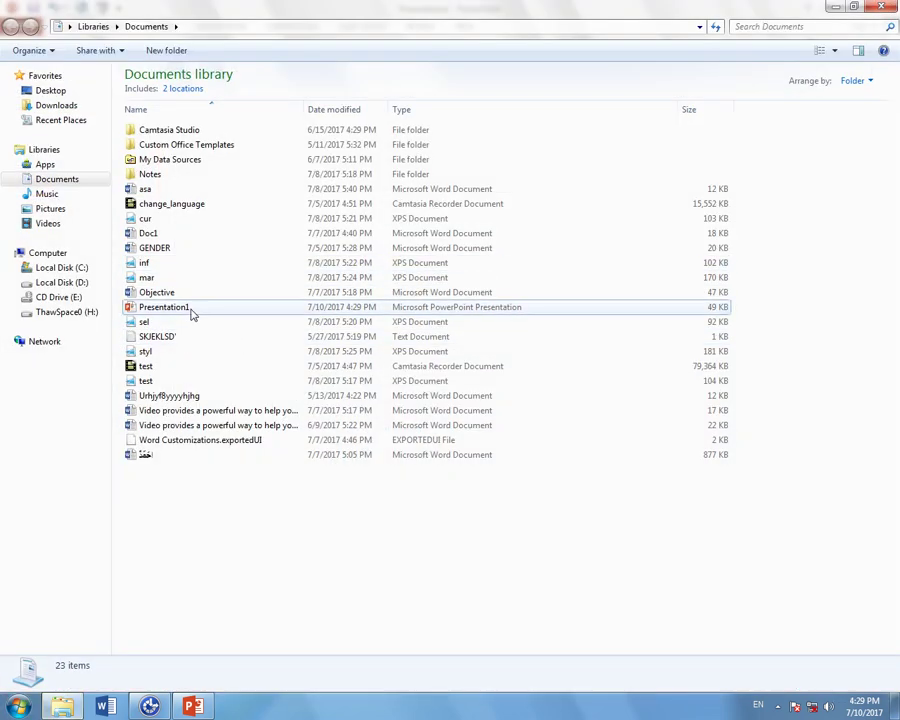
pyautogui.click(193, 313)
pyautogui.rightClick(193, 313)
pyautogui.click(266, 679)
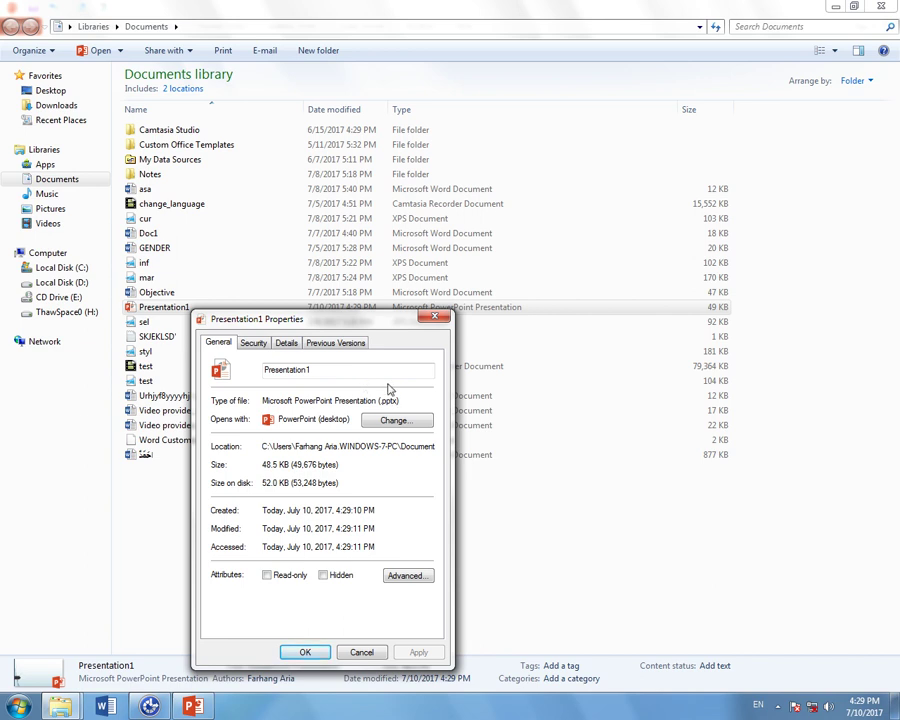
pyautogui.click(434, 318)
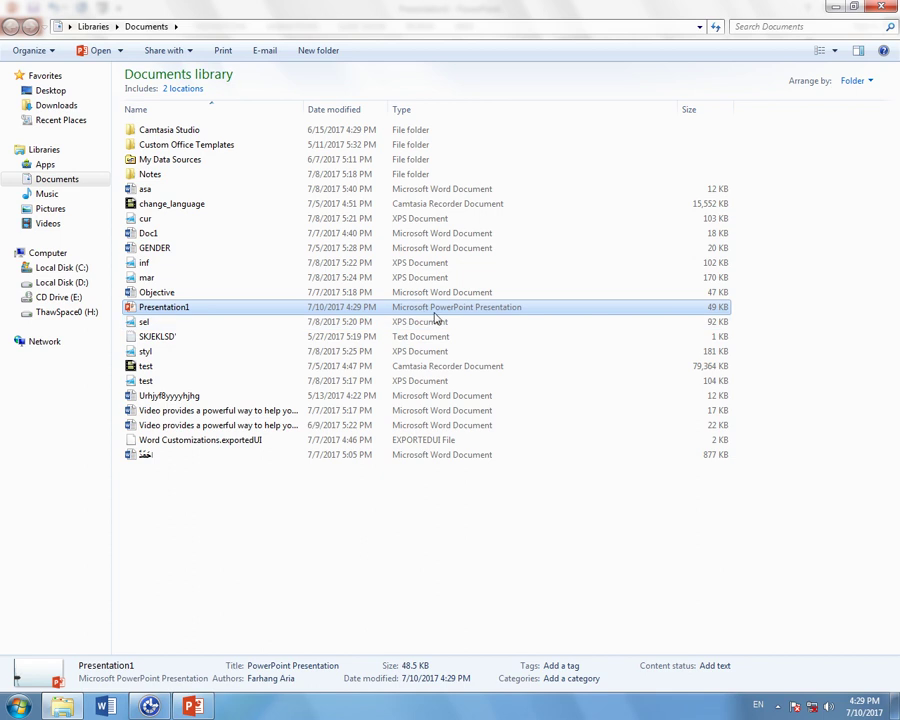
pyautogui.press('Return')
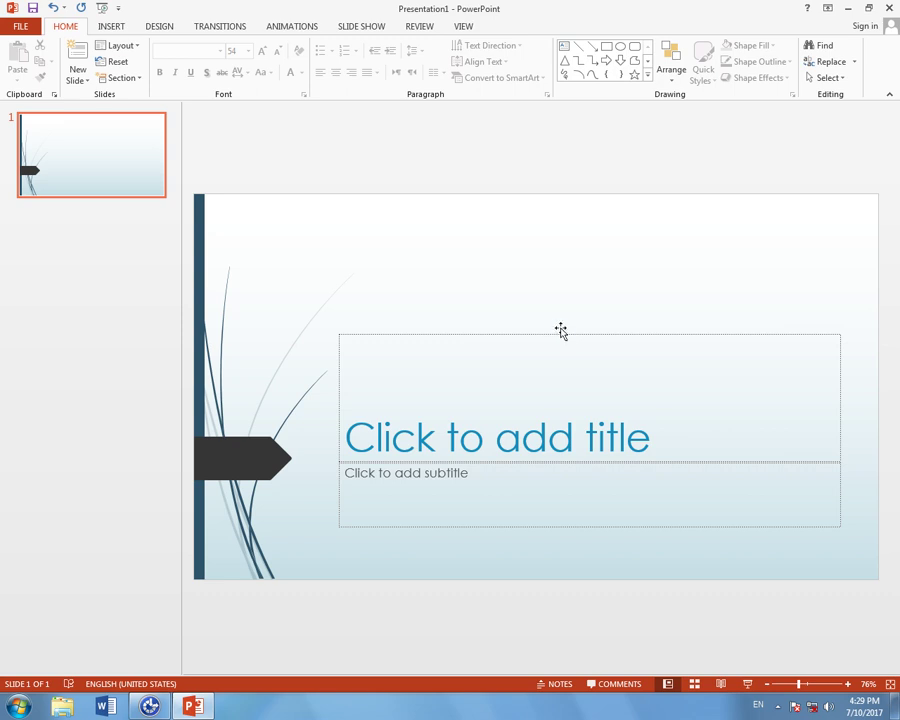
# Step: Cancel a first Save As, title the slide 'Save as = f12', then reopen Save As with F12
pyautogui.press('F12')
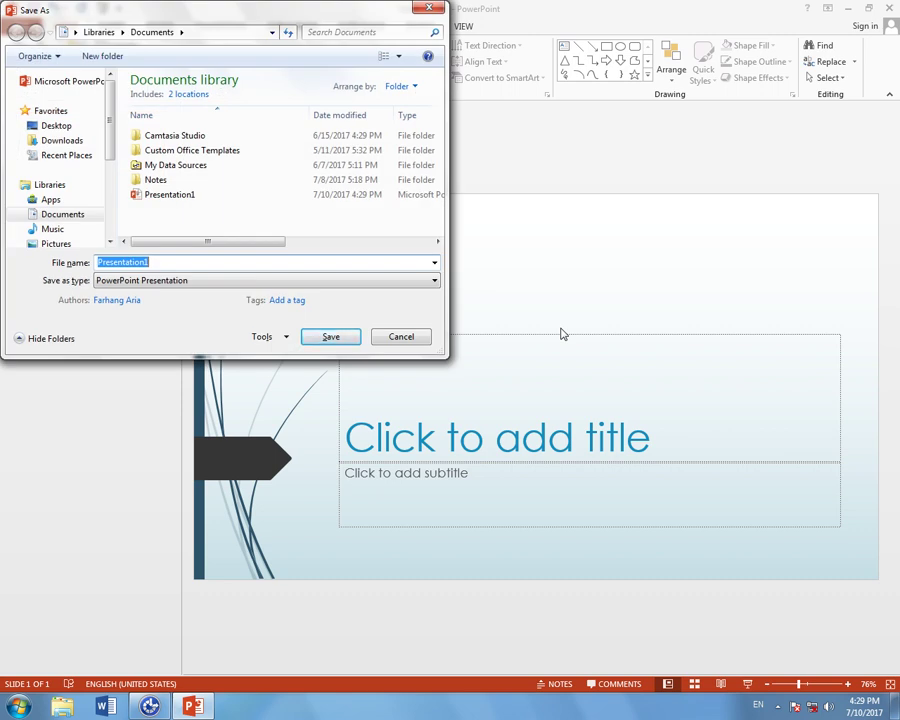
pyautogui.click(400, 335)
pyautogui.click(590, 425)
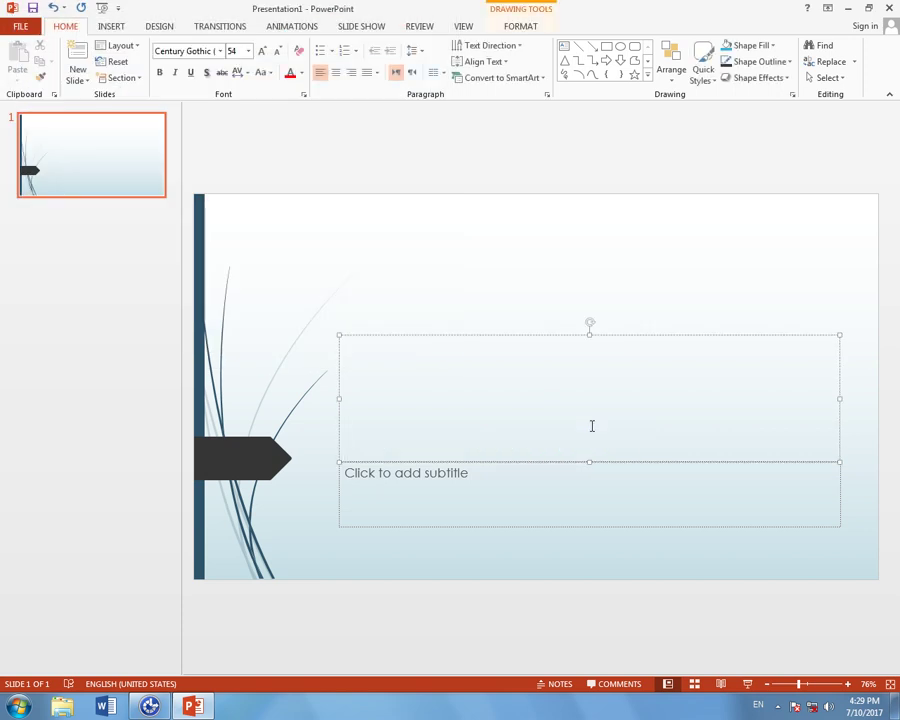
pyautogui.write('SAa')
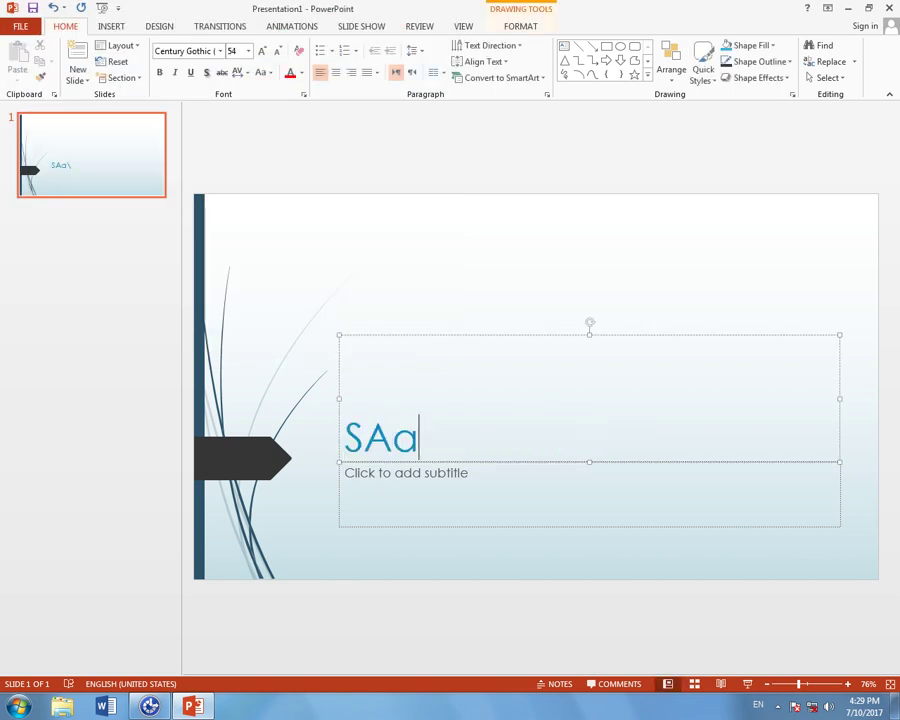
pyautogui.press('BackSpace')
pyautogui.press('BackSpace')
pyautogui.write('ave as = ')
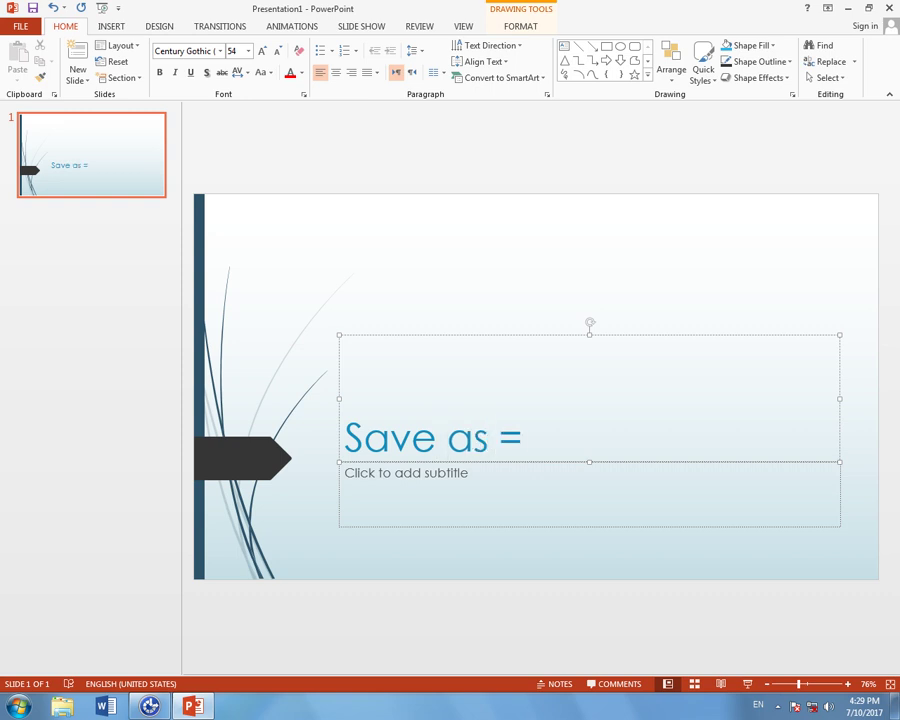
pyautogui.write('f12')
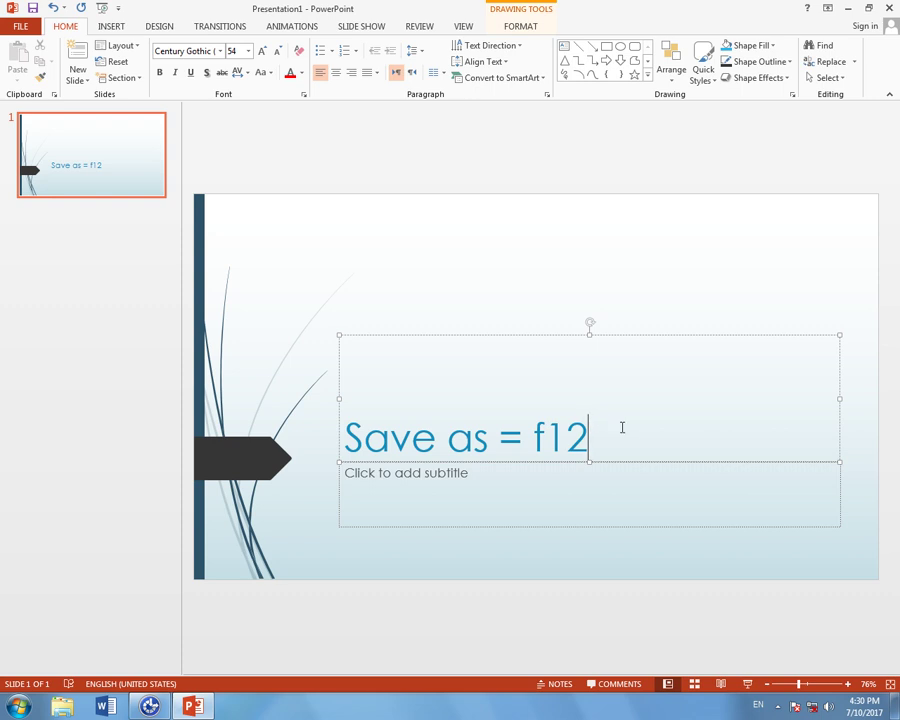
pyautogui.press('F12')
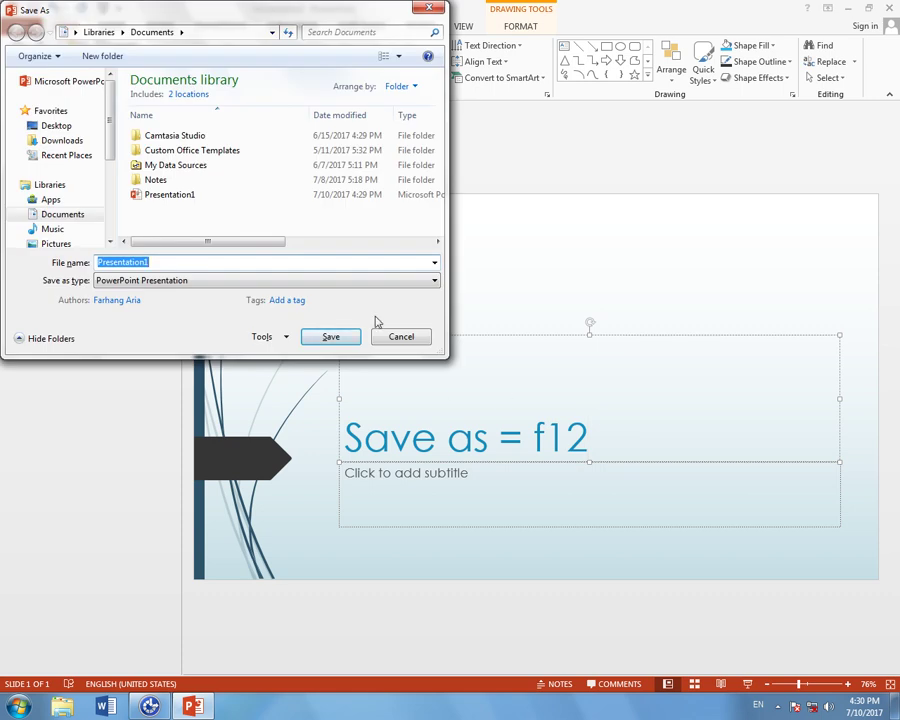
# Step: Save Presentation1 as a PowerPoint 97-2003 Presentation (.ppt) file
pyautogui.click(343, 280)
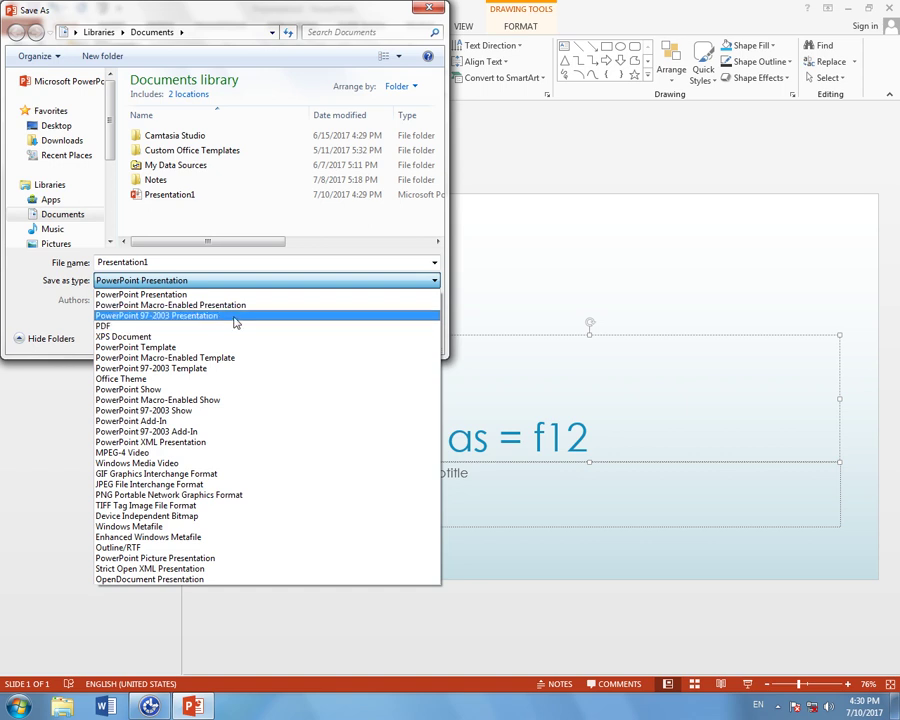
pyautogui.click(235, 316)
pyautogui.click(323, 337)
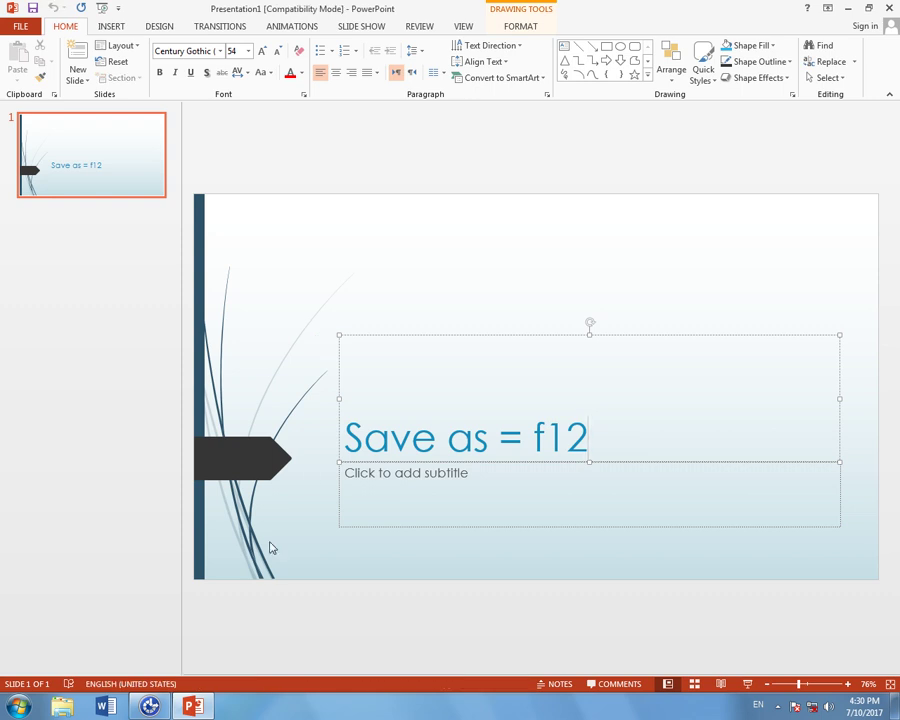
pyautogui.click(18, 706)
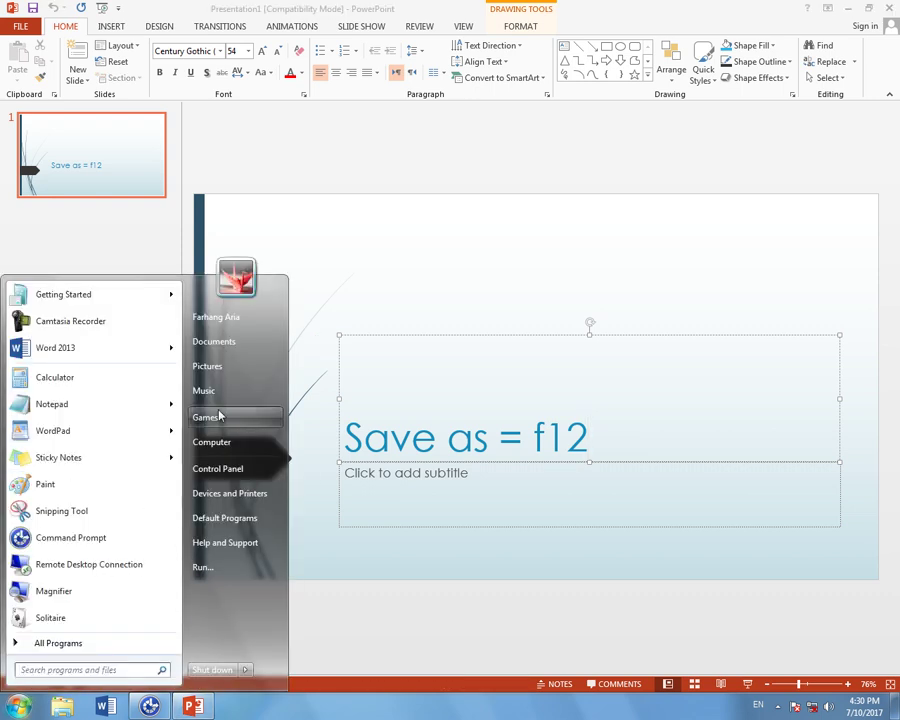
# Step: Check the Properties of the new 522 KB Presentation1 .ppt file in Documents
pyautogui.click(252, 342)
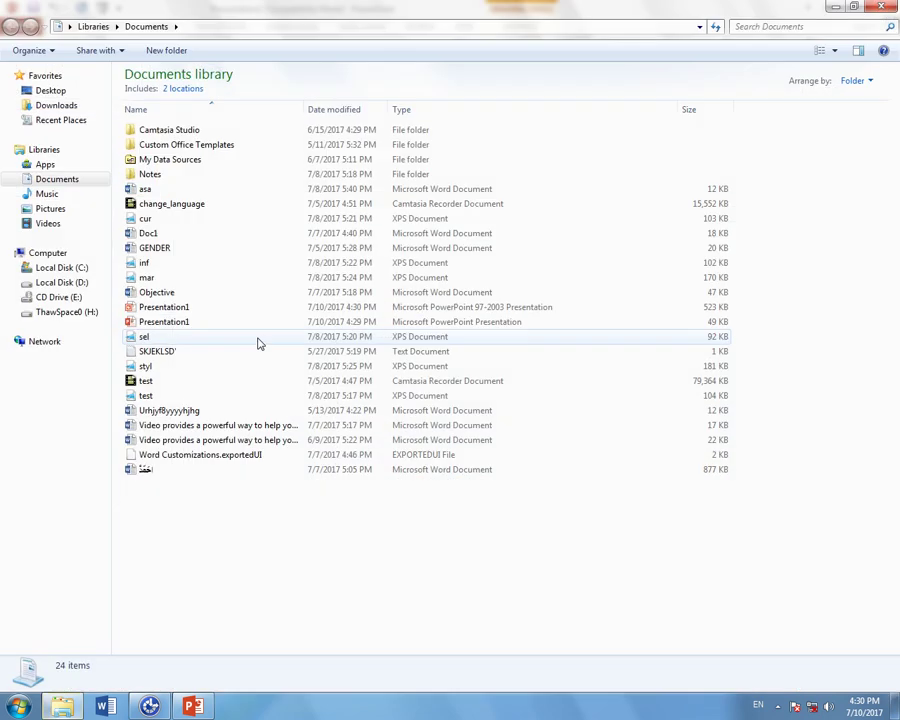
pyautogui.rightClick(179, 312)
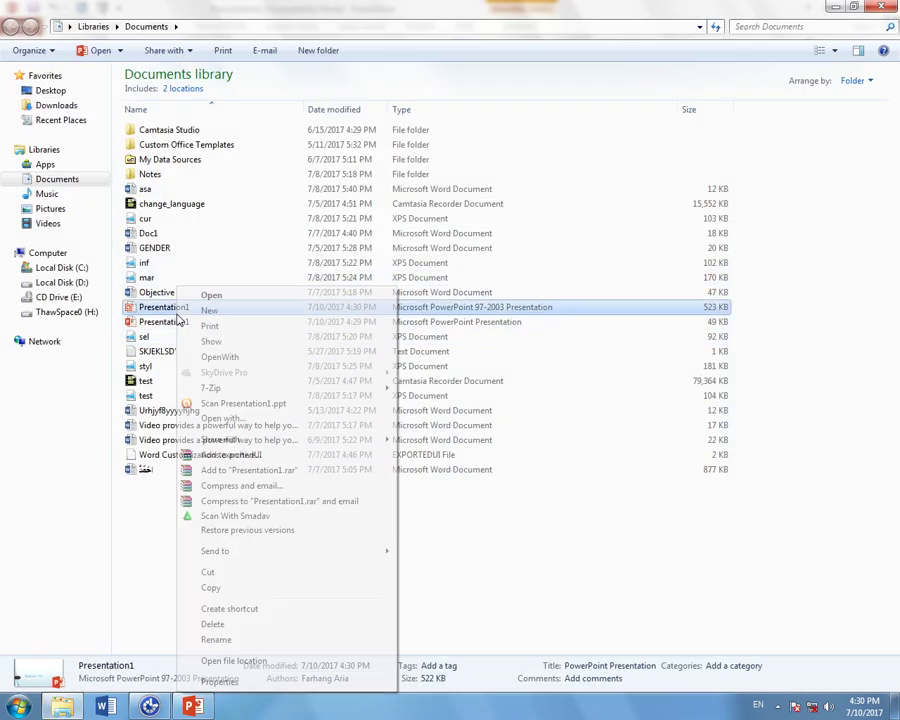
pyautogui.click(212, 681)
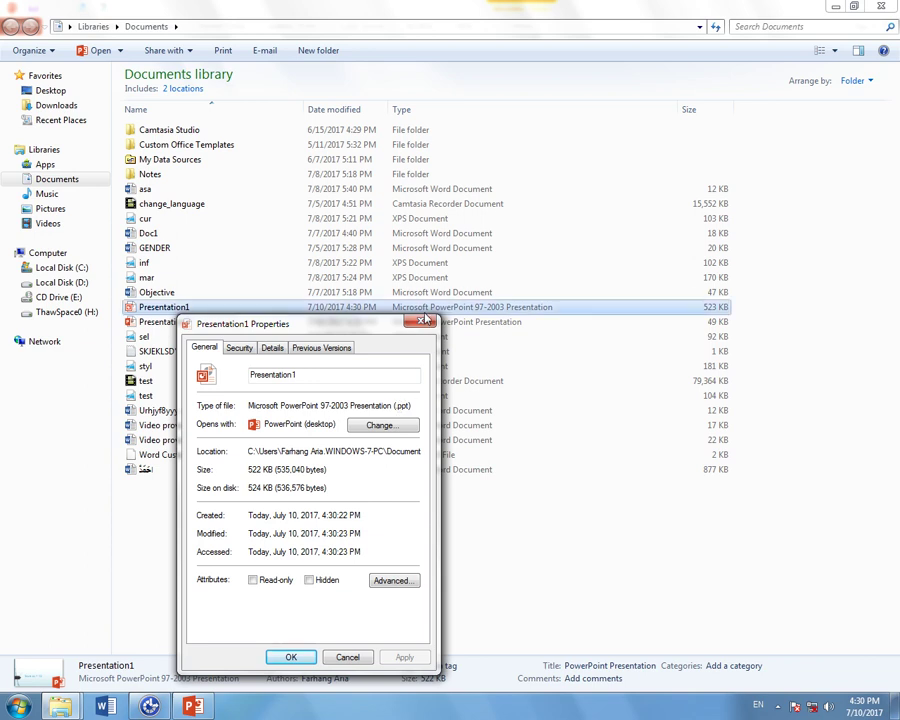
pyautogui.click(428, 321)
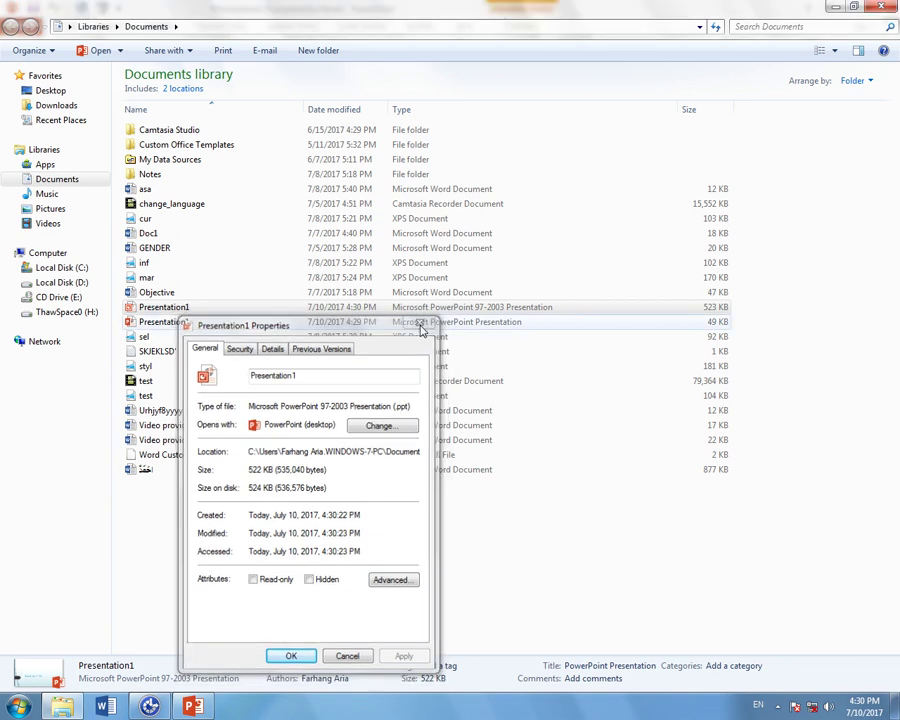
# Step: Back in PowerPoint, set the Save As type to PDF and open its publishing Options
pyautogui.hotkey('alt', 'Tab')
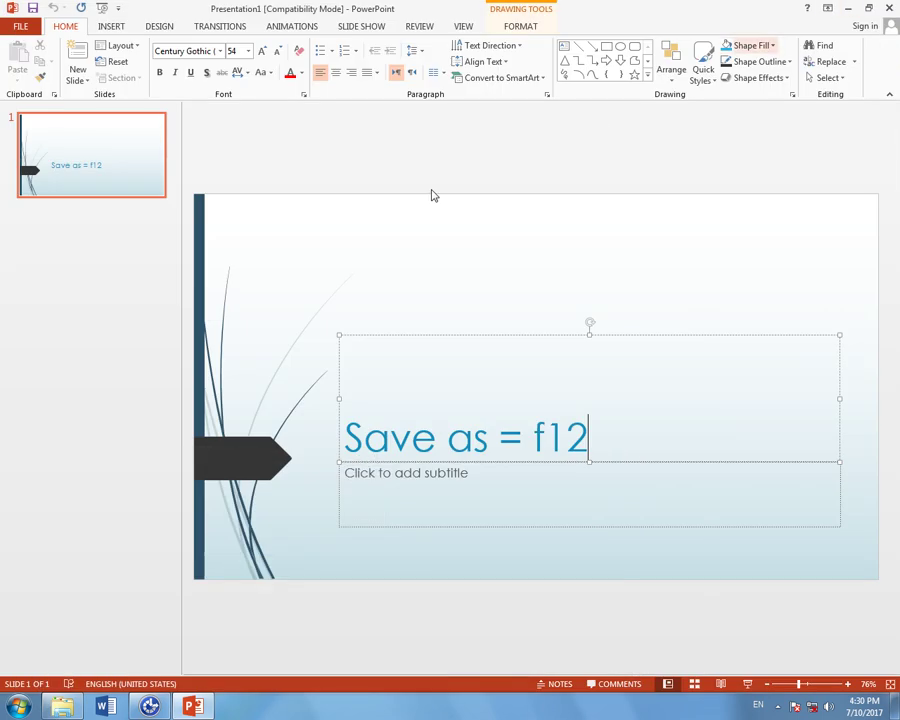
pyautogui.press('F12')
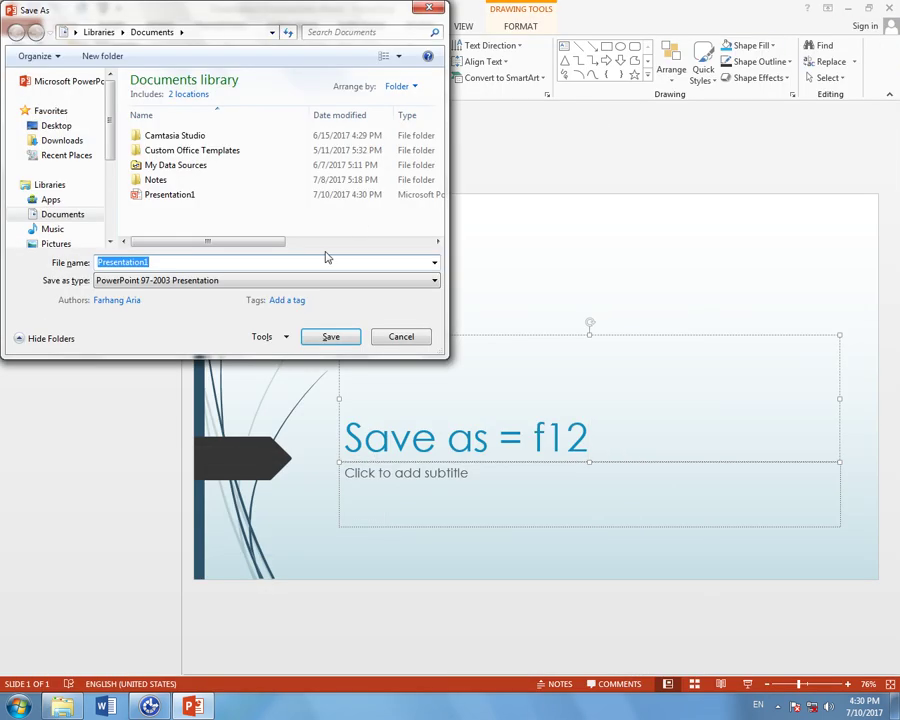
pyautogui.click(310, 281)
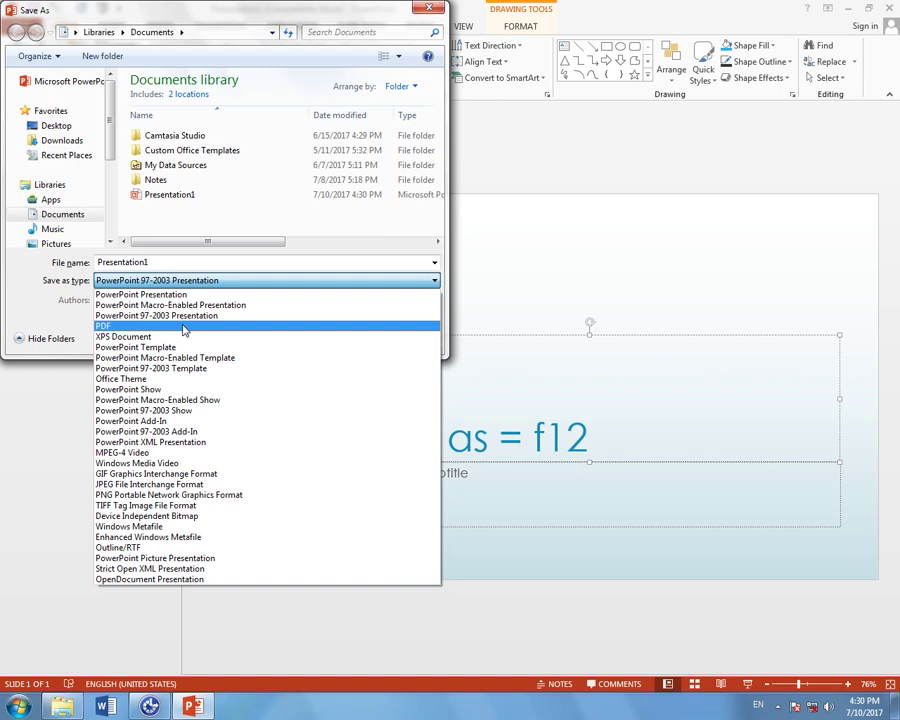
pyautogui.click(184, 327)
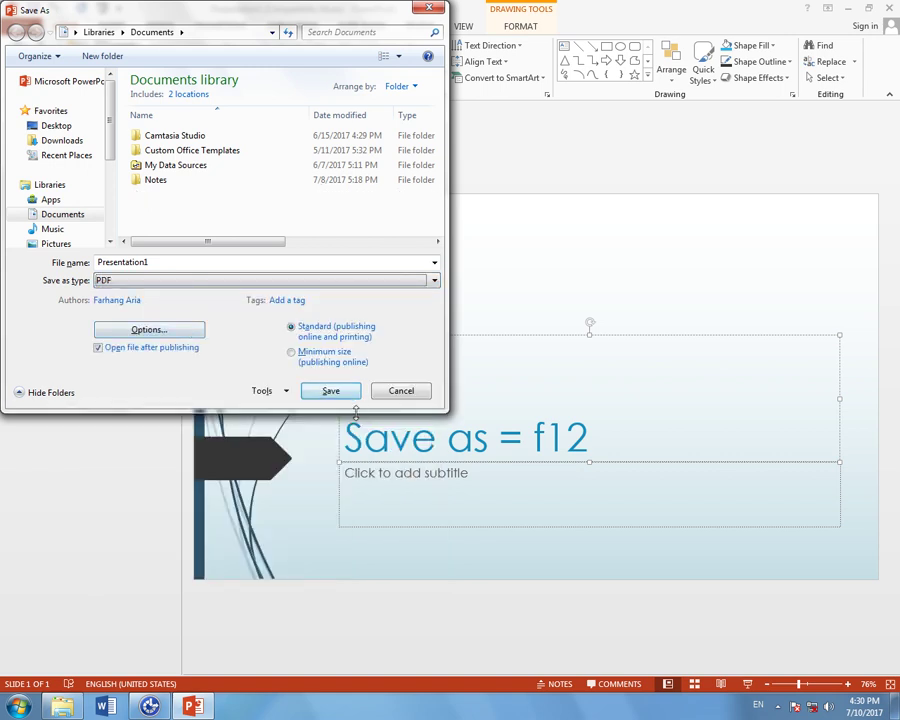
pyautogui.click(180, 335)
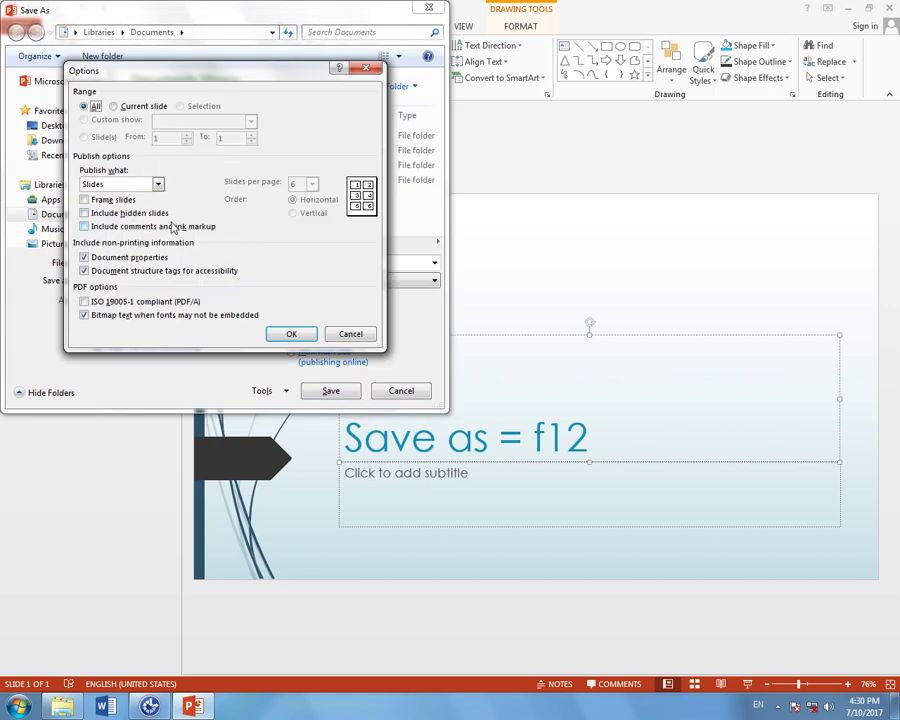
# Step: Turn on Frame slides for the PDF, keep hidden slides excluded, and confirm
pyautogui.click(122, 201)
pyautogui.click(116, 215)
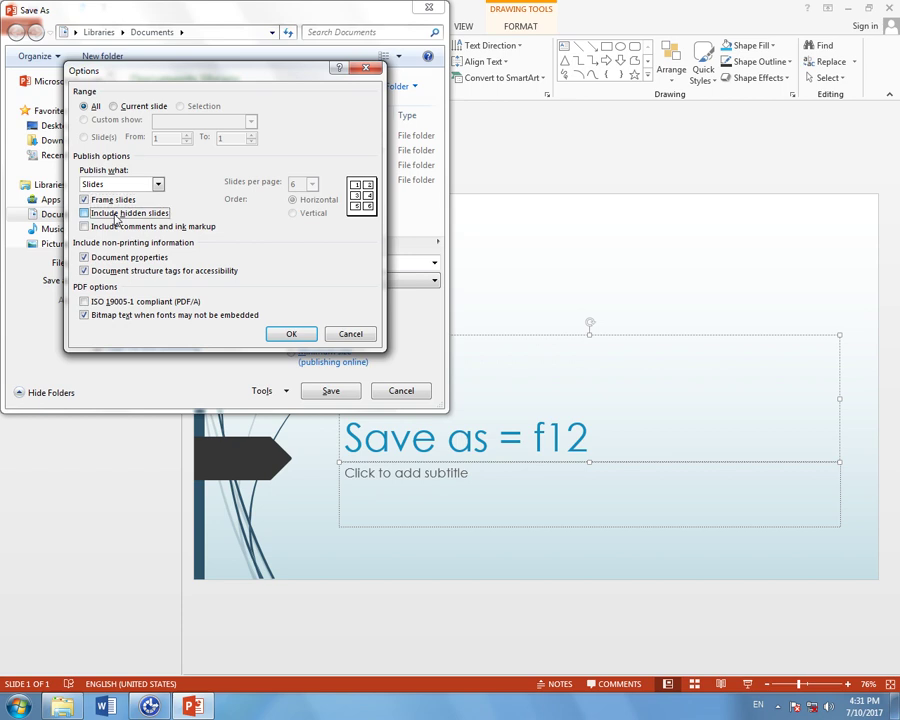
pyautogui.click(116, 215)
pyautogui.click(290, 334)
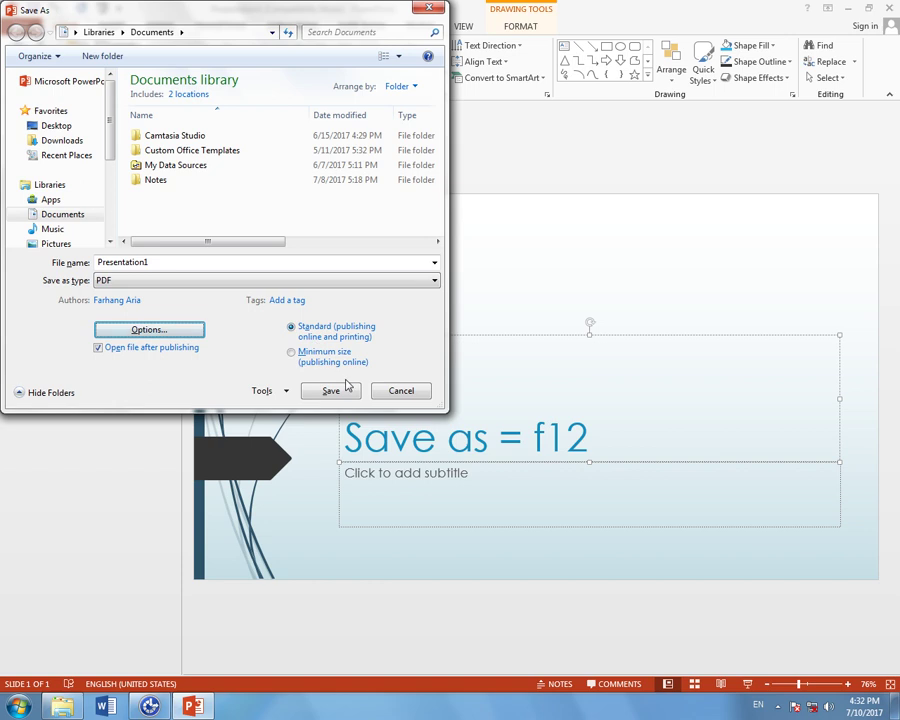
# Step: Publish the 22 KB Presentation1 PDF, view it in PDF Reader, then return to PowerPoint
pyautogui.click(328, 390)
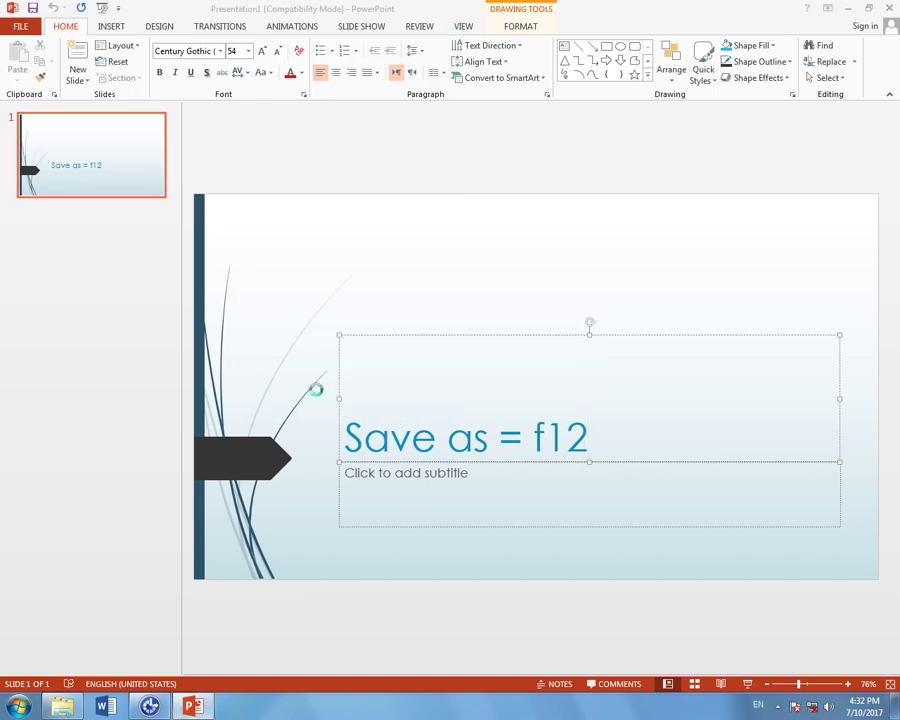
pyautogui.hotkey('alt', 'Tab')
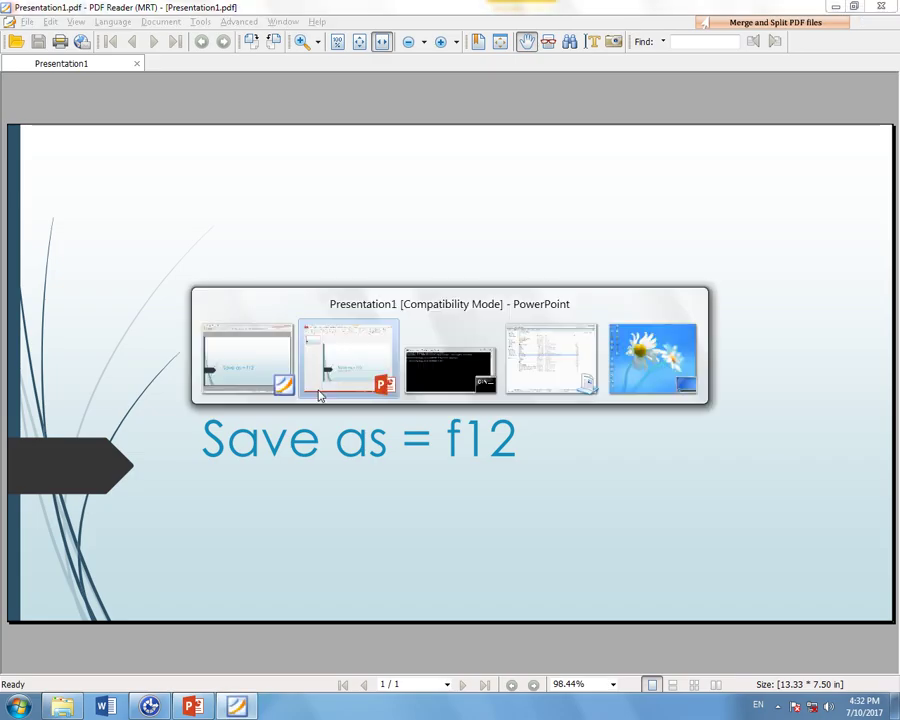
pyautogui.hotkey('alt', 'Tab')
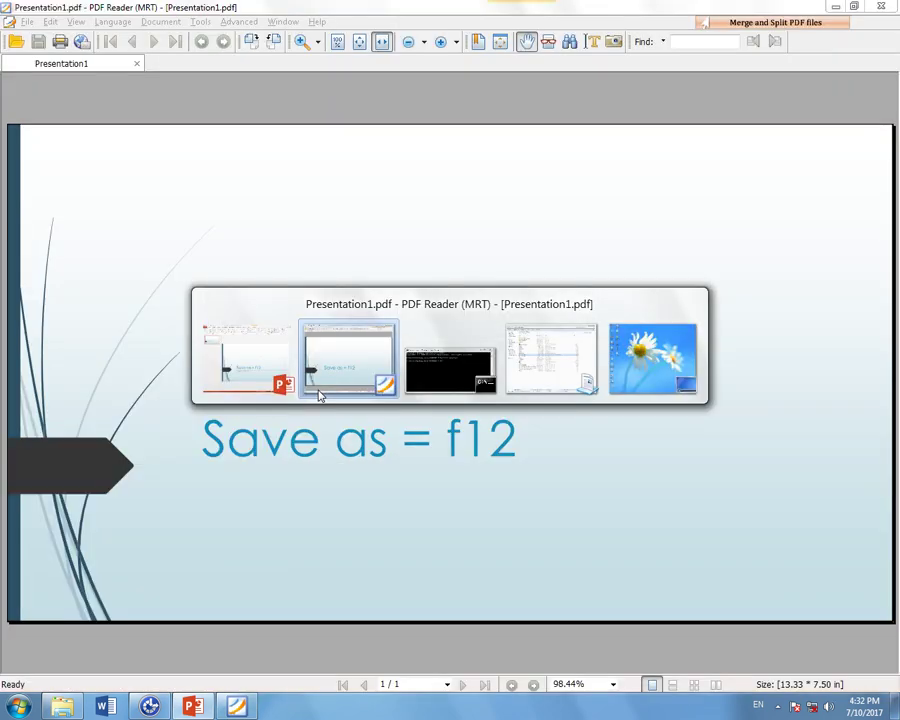
pyautogui.hotkey('alt', 'Tab')
pyautogui.hotkey('alt', 'Tab')
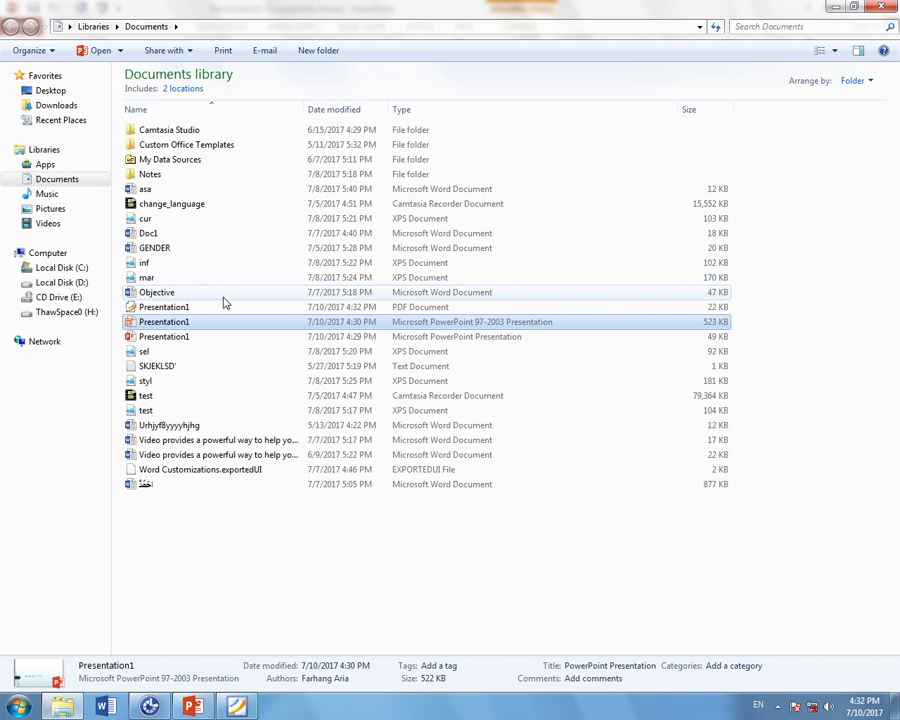
pyautogui.click(227, 307)
pyautogui.doubleClick(227, 307)
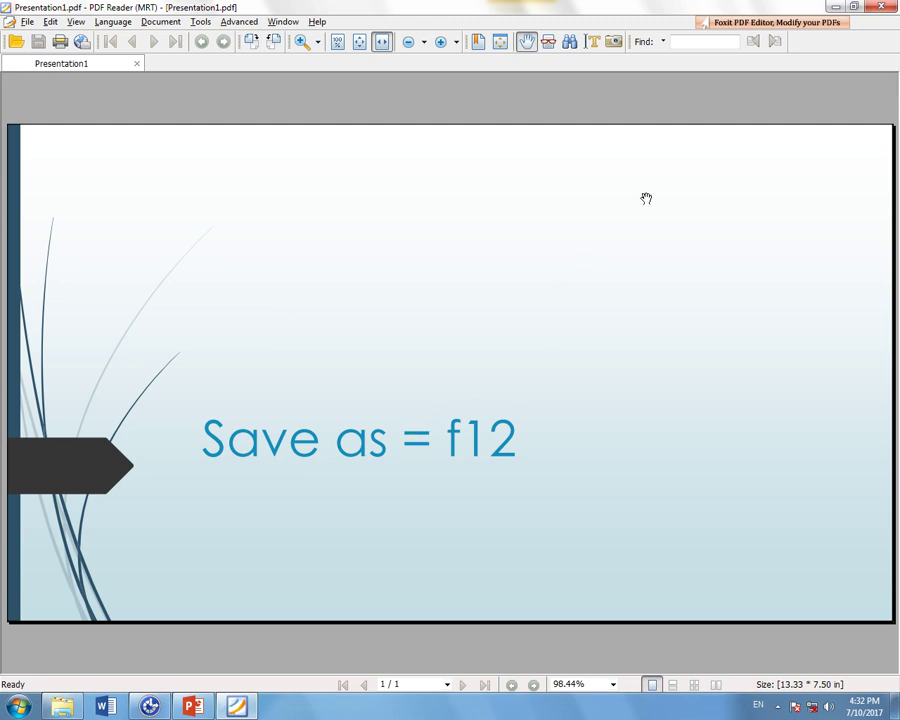
pyautogui.click(881, 6)
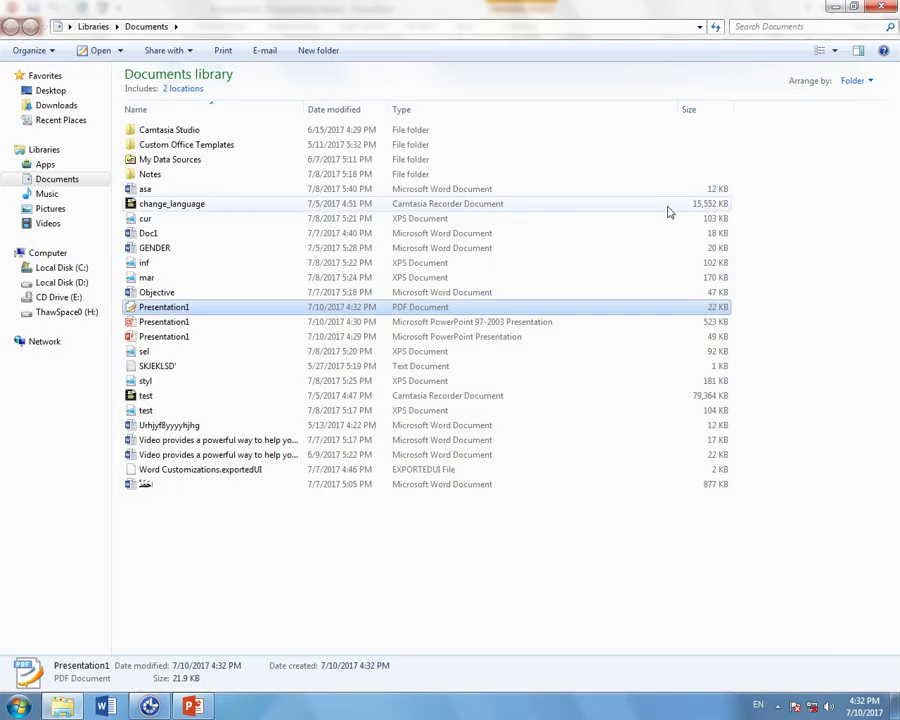
pyautogui.hotkey('alt', 'Tab')
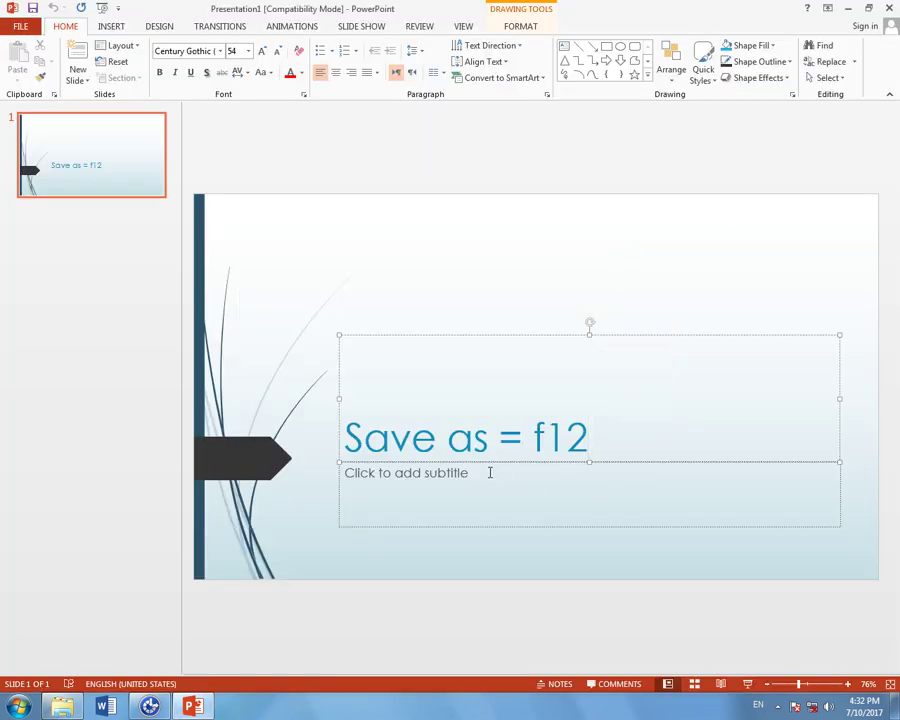
# Step: Change the slide title to 'Portable Document Format =pdf' and open Save As again
pyautogui.moveTo(655, 437); pyautogui.dragTo(335, 441)
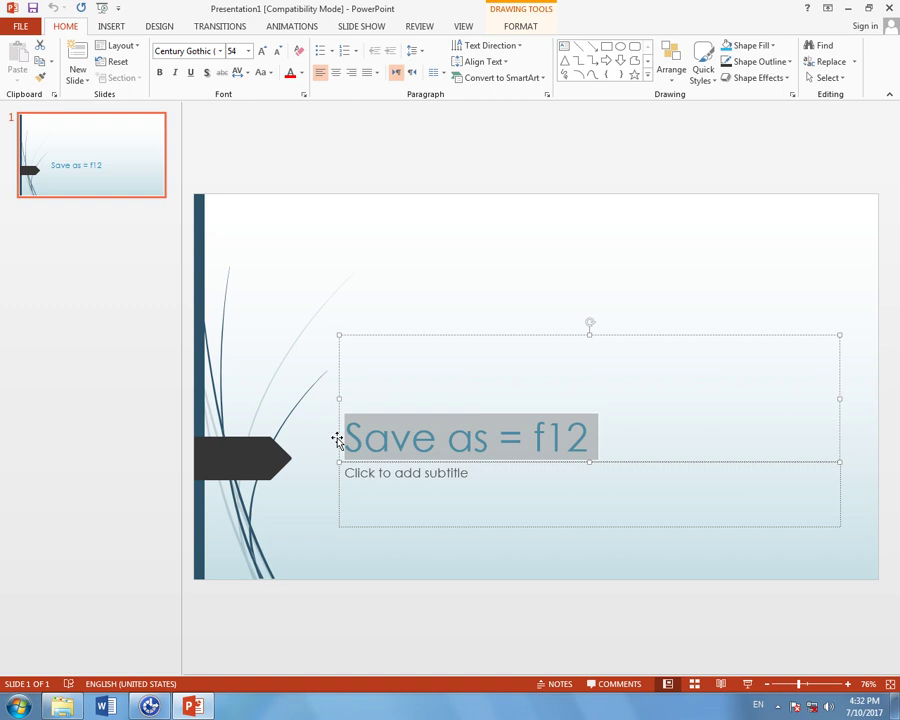
pyautogui.write('Portable Document')
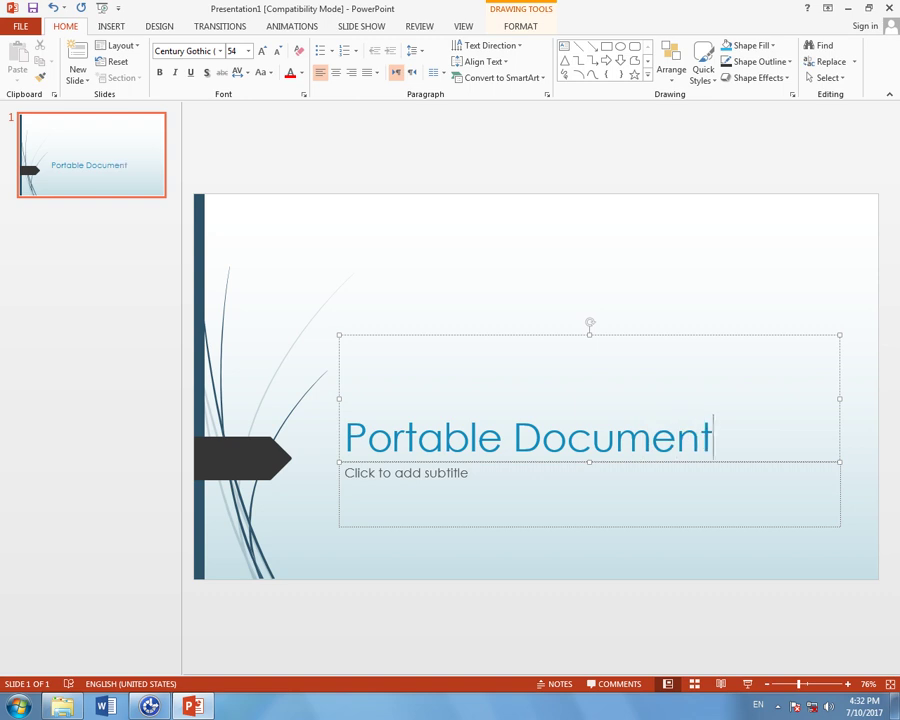
pyautogui.write(' Form')
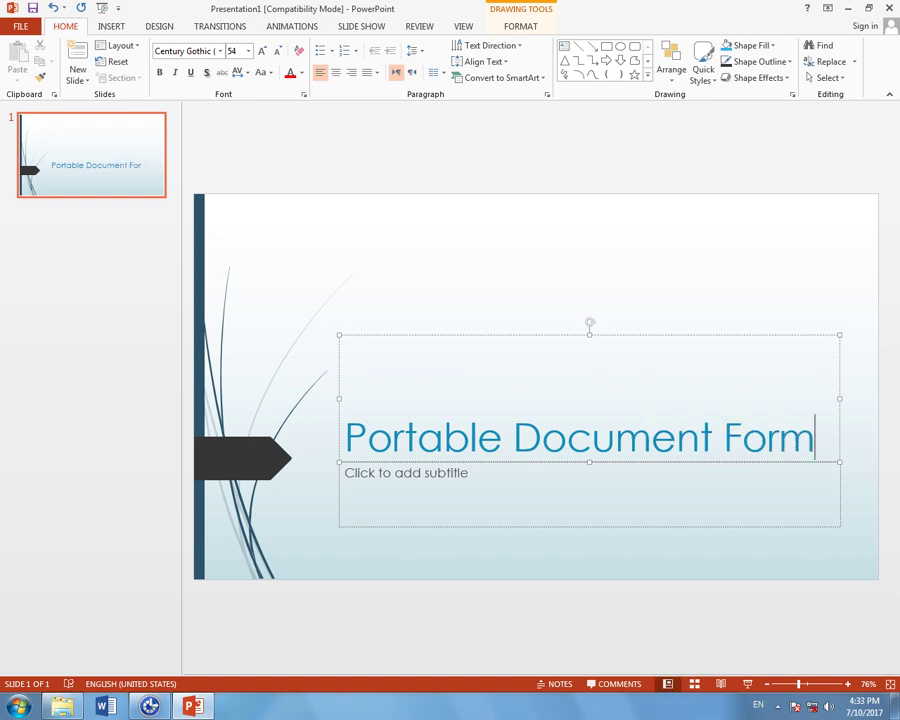
pyautogui.write('at')
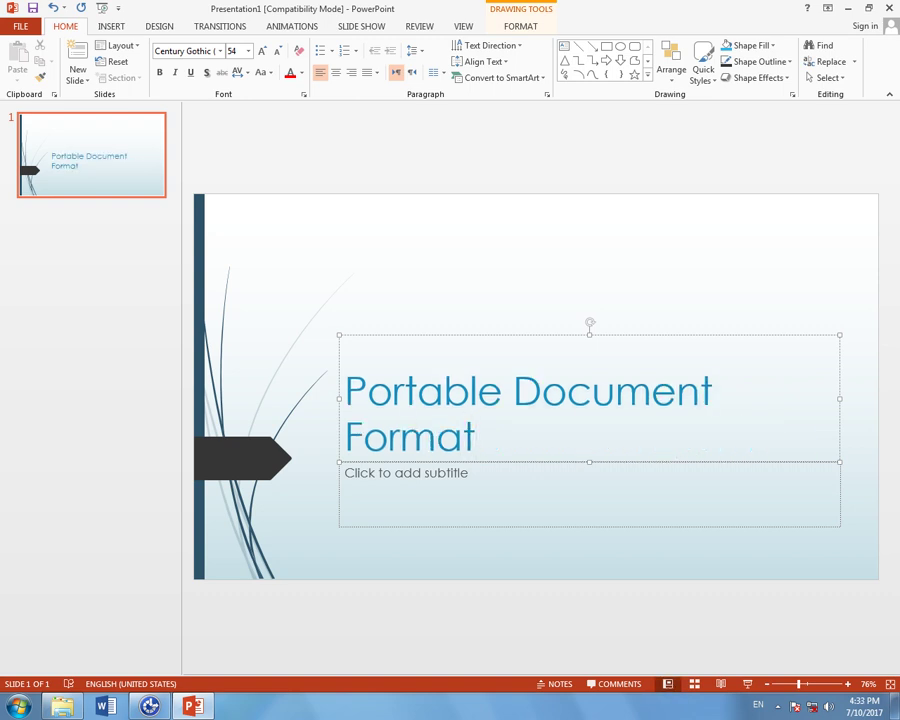
pyautogui.write(' =pdf')
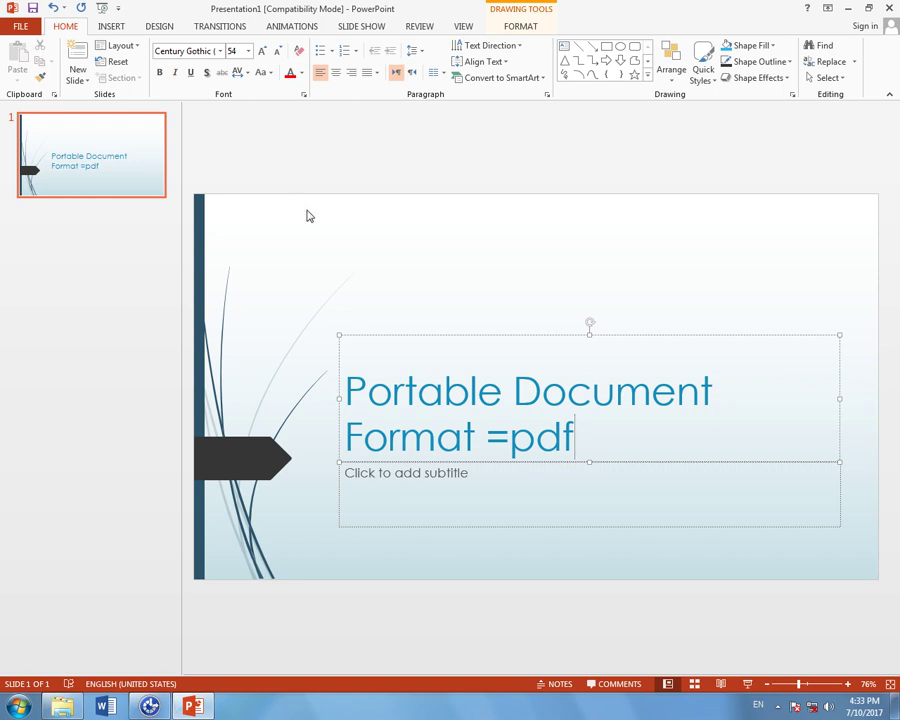
pyautogui.press('F12')
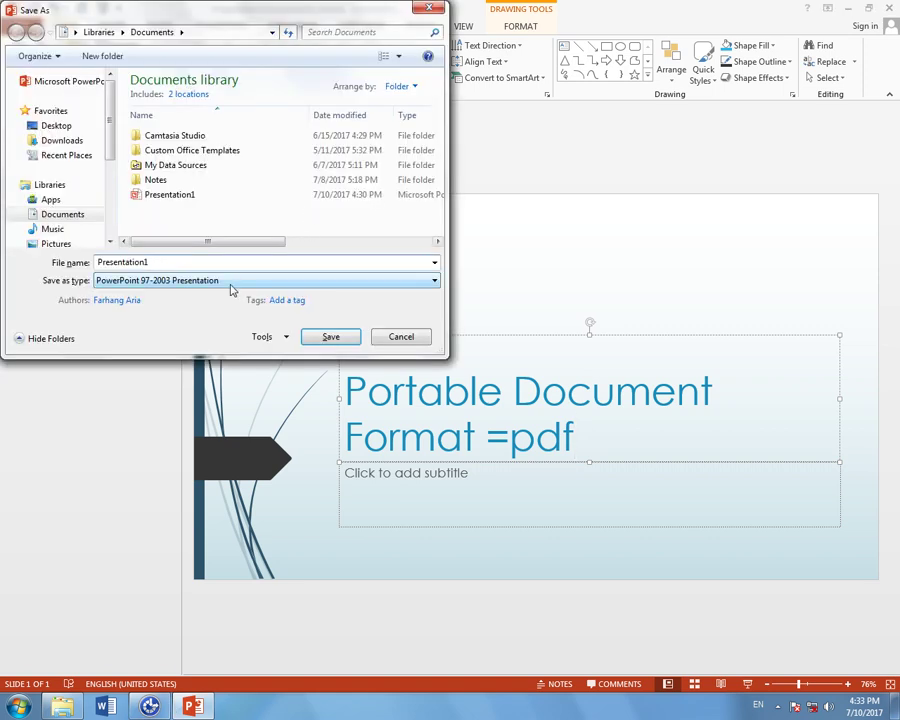
# Step: Cancel Save As without changing the file type, then show the Design themes and variants
pyautogui.click(226, 282)
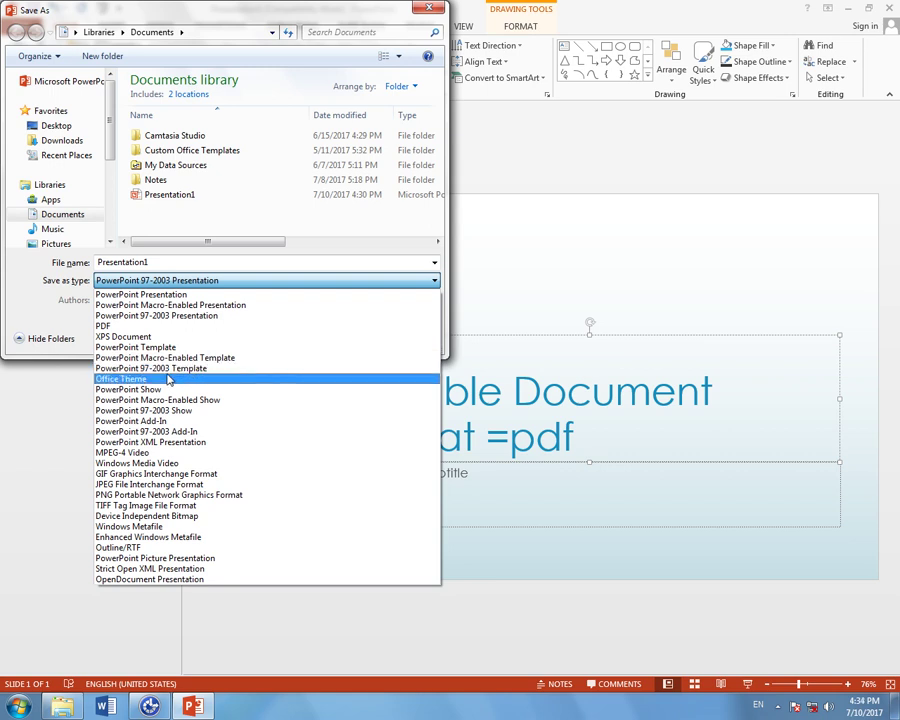
pyautogui.click(560, 268)
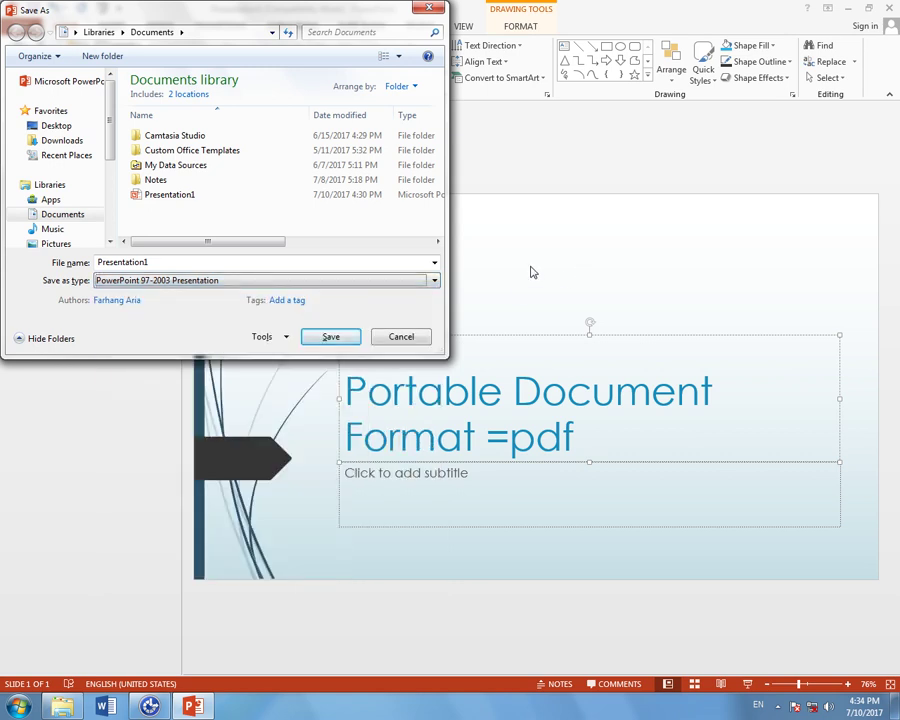
pyautogui.click(376, 278)
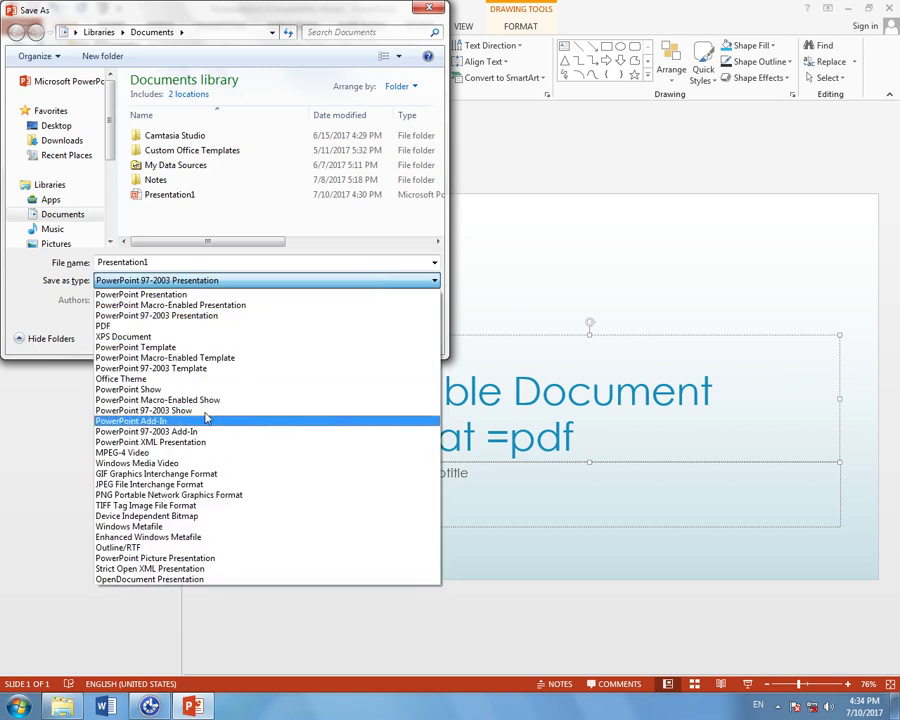
pyautogui.click(425, 8)
pyautogui.click(426, 8)
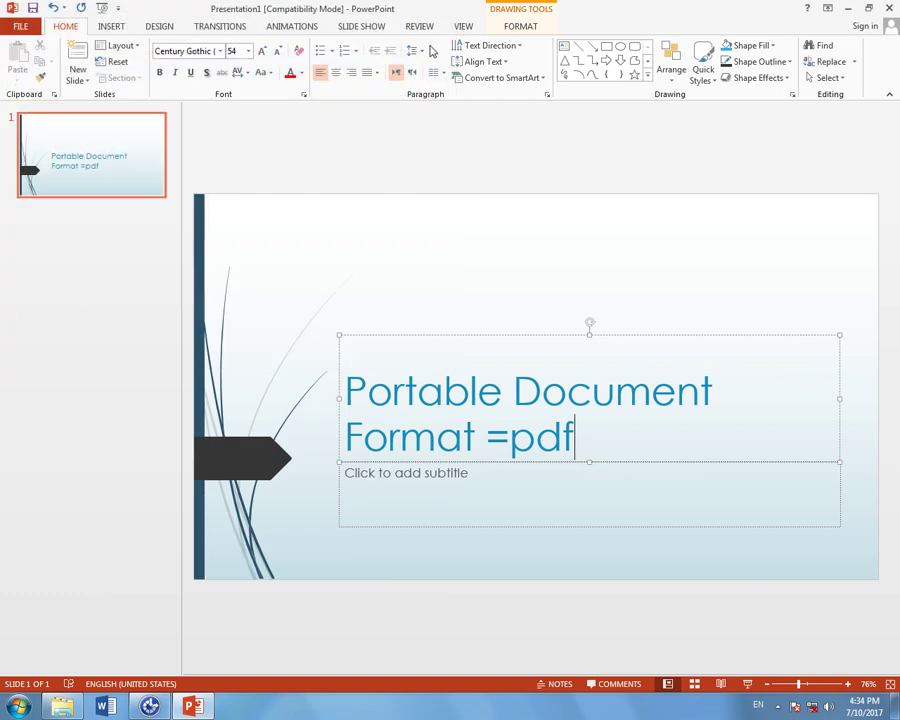
pyautogui.click(161, 27)
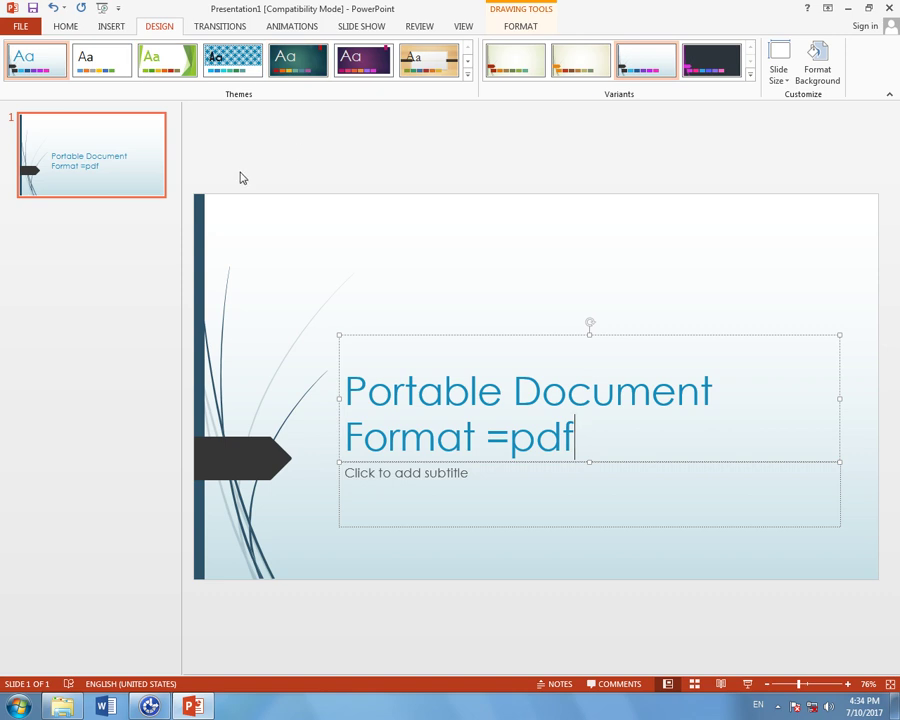
# Step: Delete the only slide and add a new empty Title Slide in the Wisp design
pyautogui.click(113, 144)
pyautogui.press('Delete')
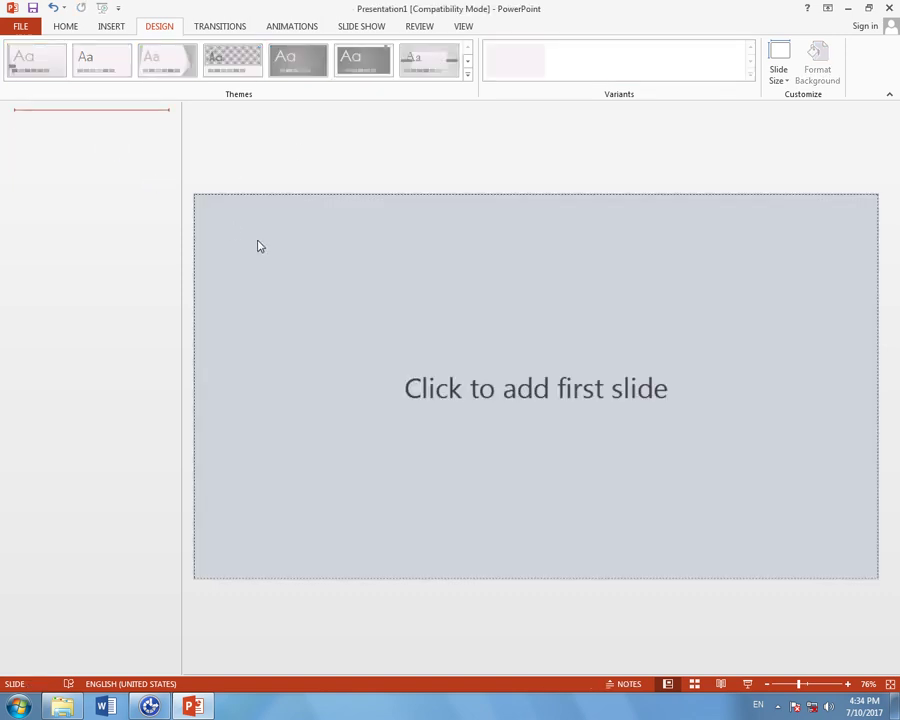
pyautogui.click(105, 28)
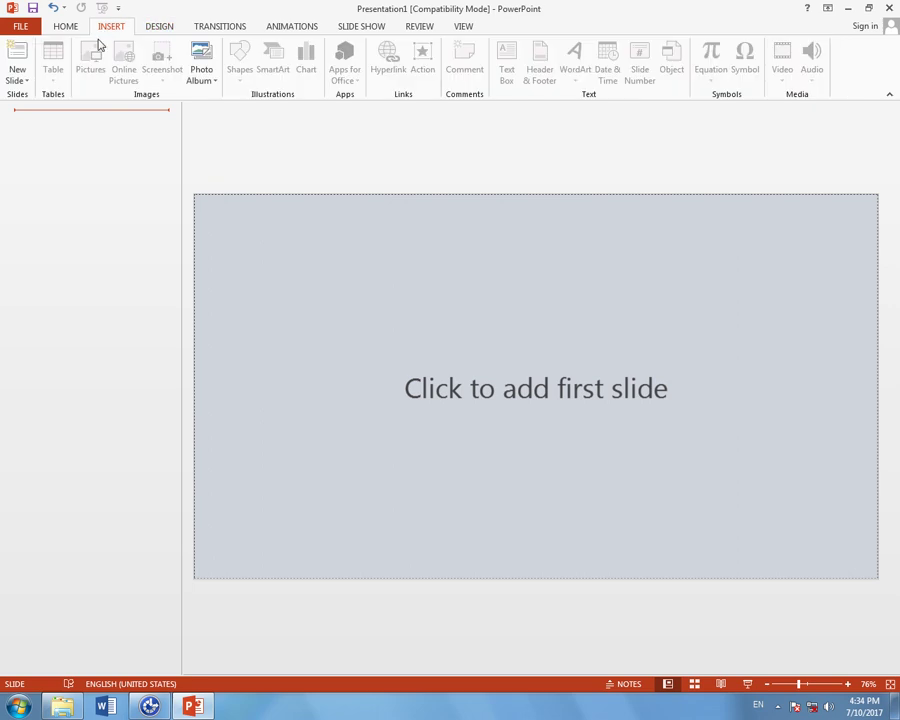
pyautogui.click(80, 29)
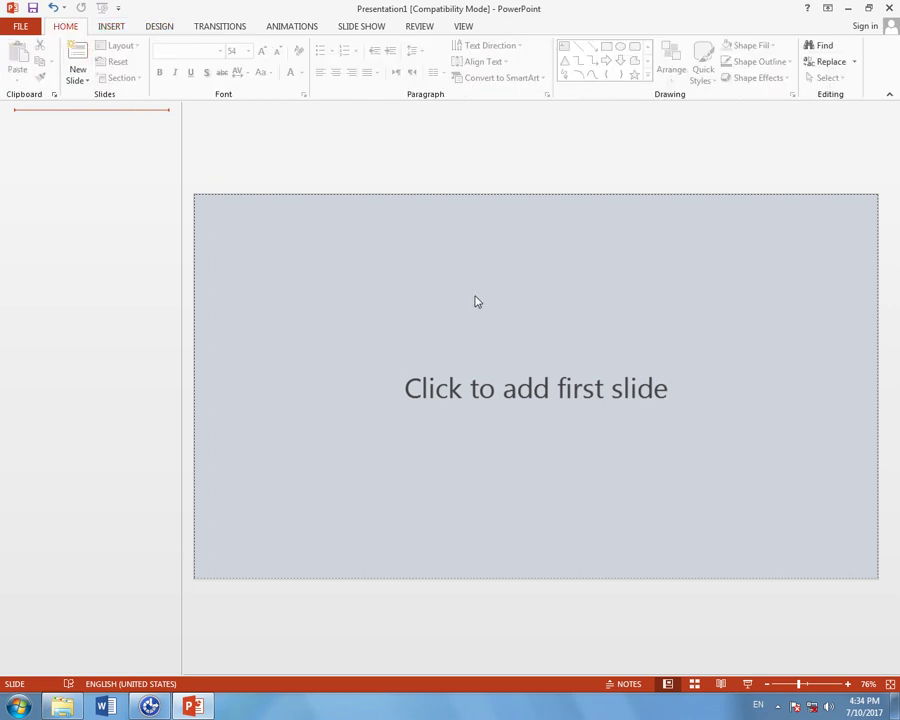
pyautogui.click(80, 77)
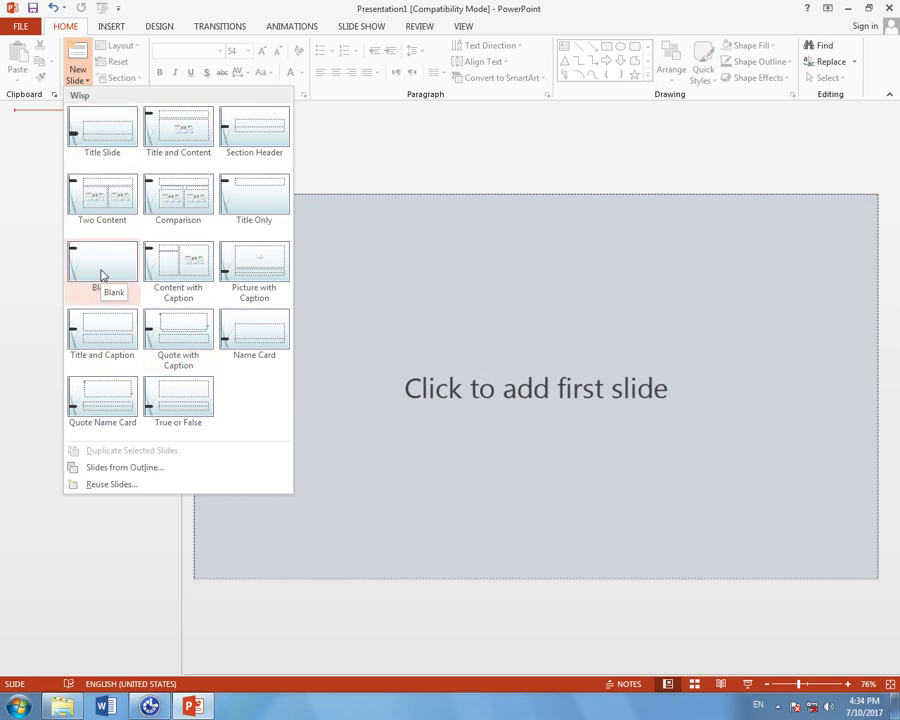
pyautogui.click(114, 131)
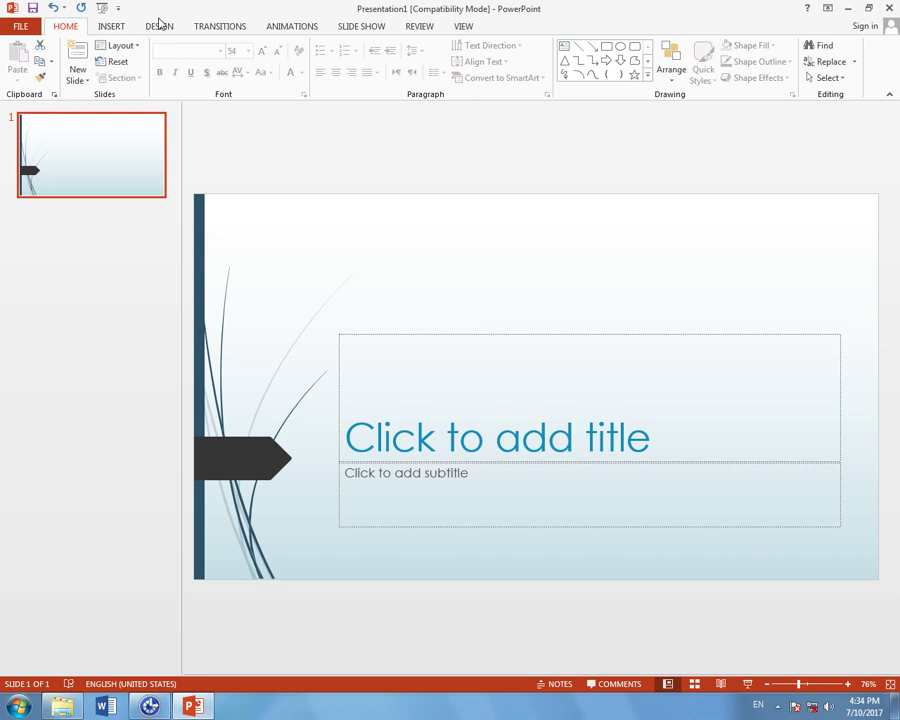
pyautogui.click(159, 27)
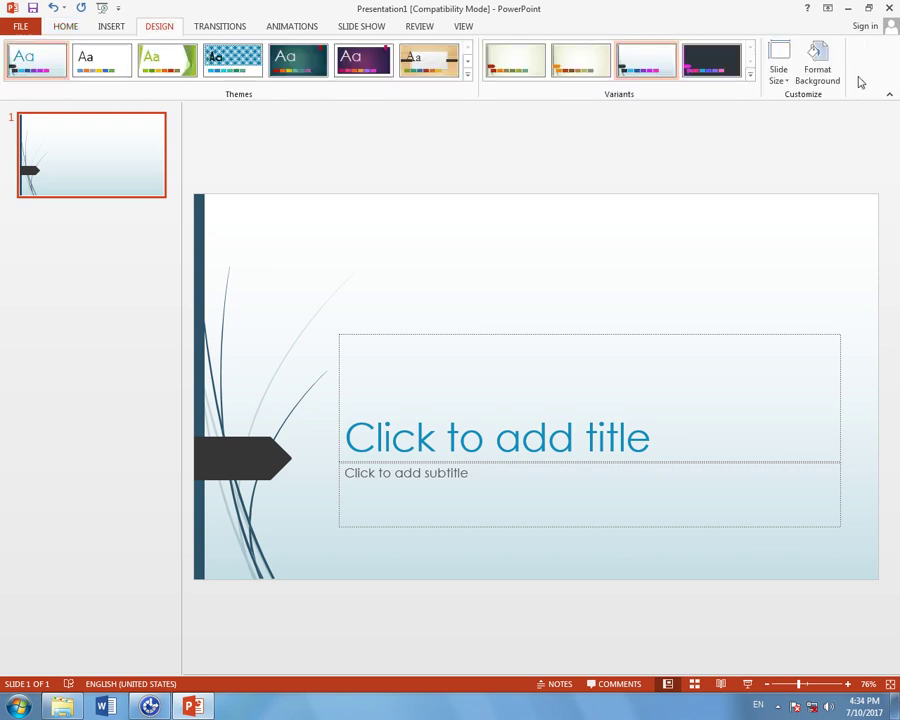
# Step: In Format Background, try solid and texture fills, then settle on a 90° linear gradient fill
pyautogui.click(817, 62)
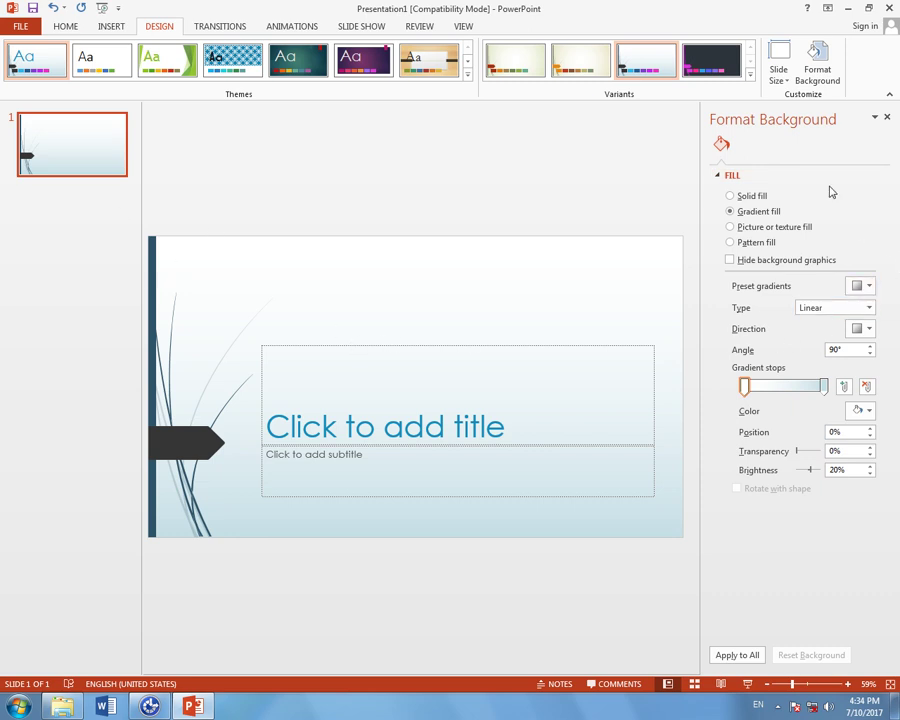
pyautogui.click(763, 199)
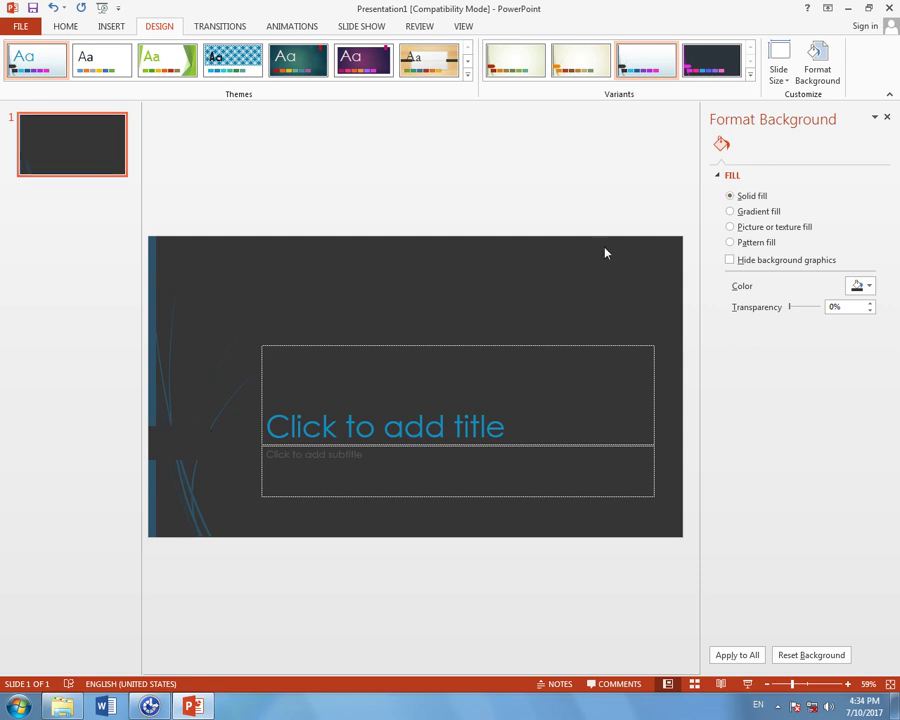
pyautogui.click(803, 262)
pyautogui.click(803, 262)
pyautogui.click(803, 262)
pyautogui.click(802, 261)
pyautogui.click(775, 228)
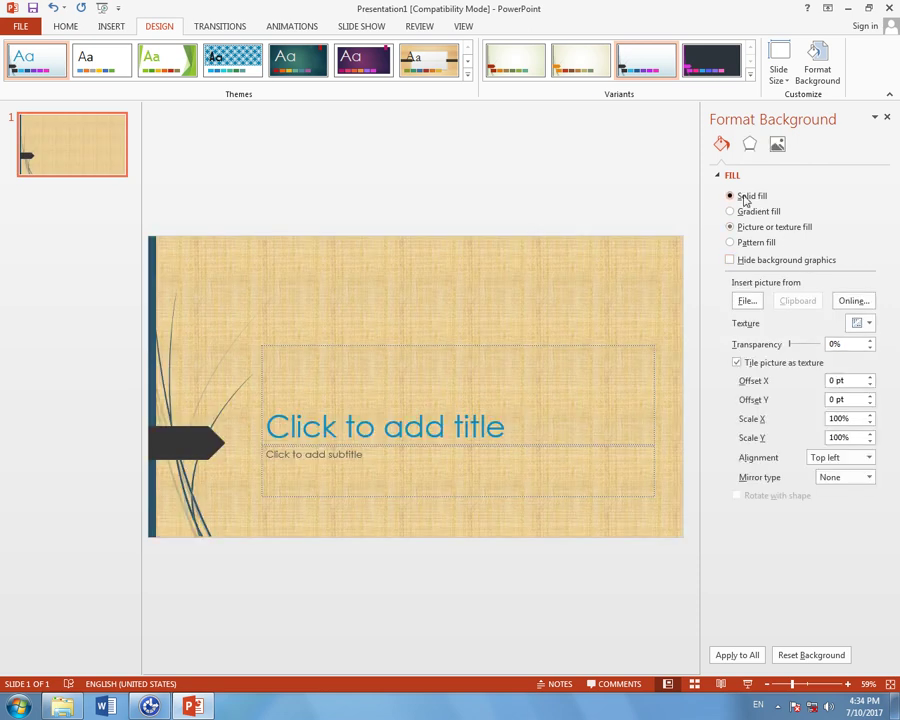
pyautogui.click(745, 198)
pyautogui.click(748, 211)
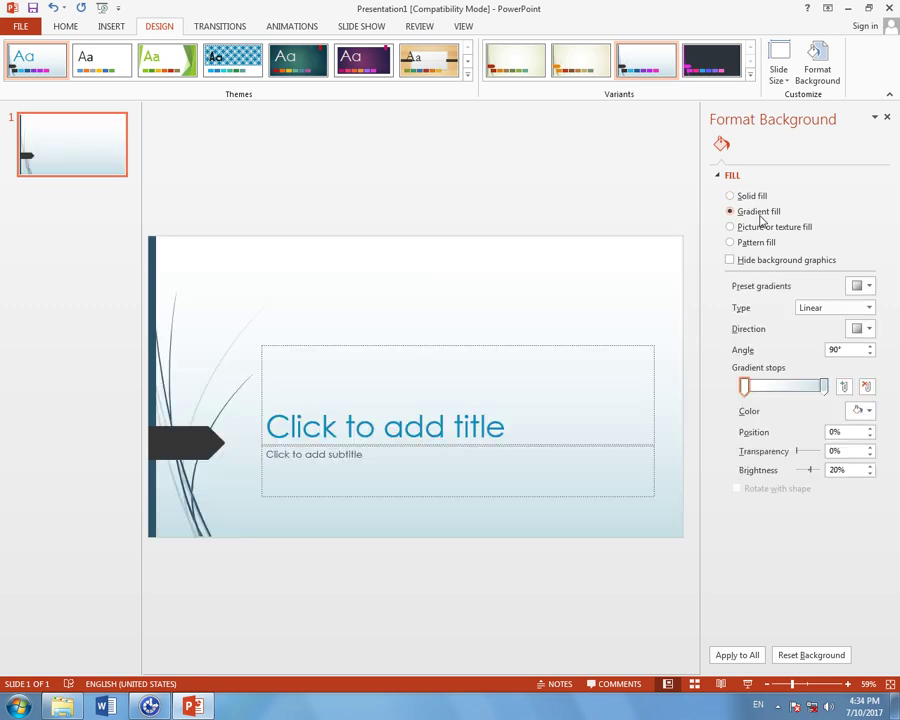
# Step: Apply a purple radial preset gradient to the slide background
pyautogui.click(864, 290)
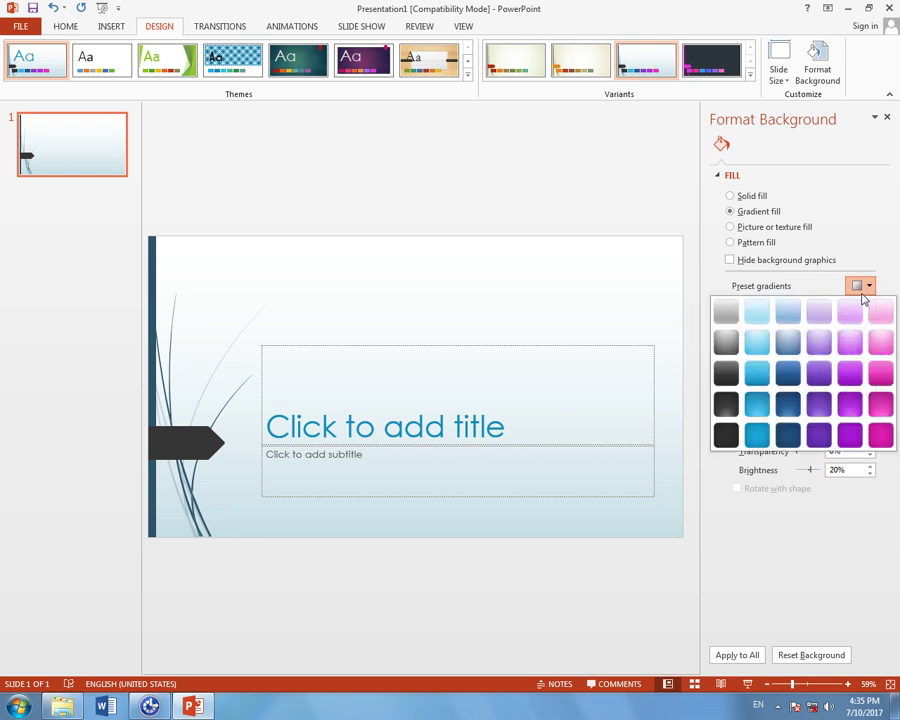
pyautogui.click(828, 356)
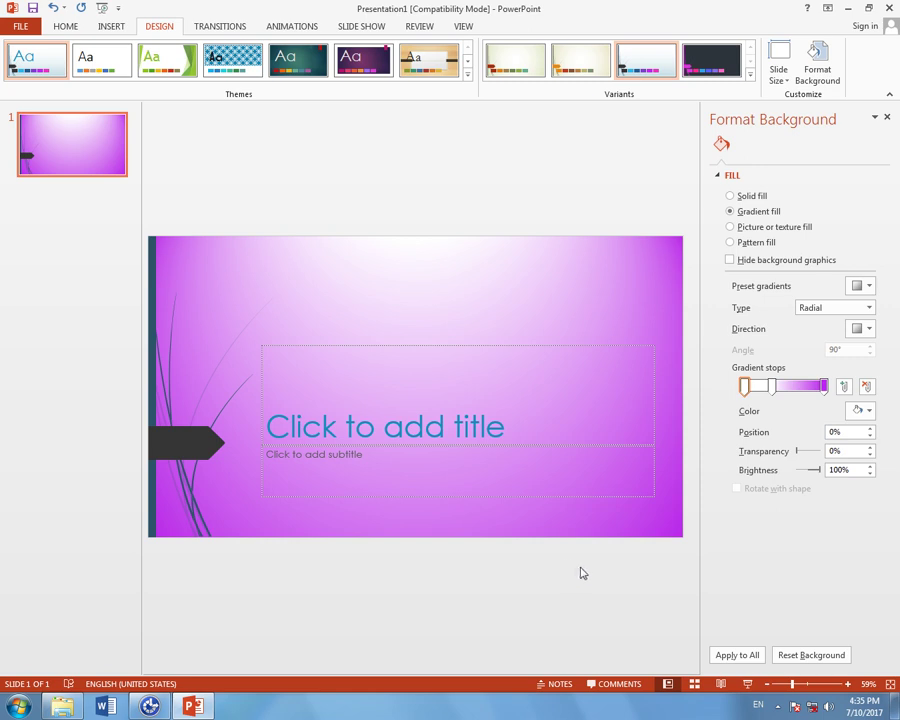
pyautogui.click(788, 80)
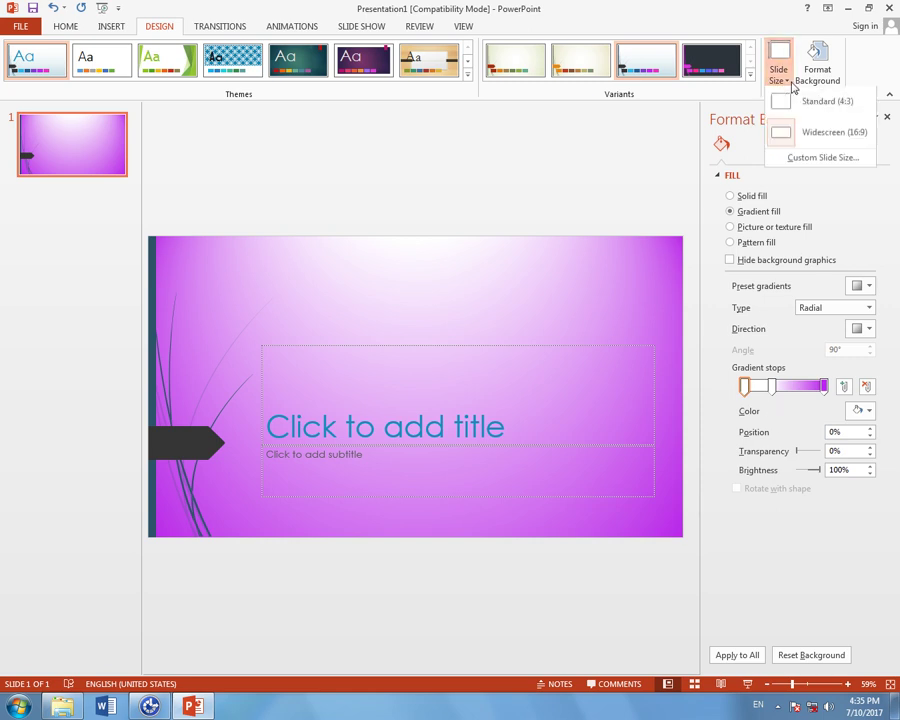
pyautogui.press('Escape')
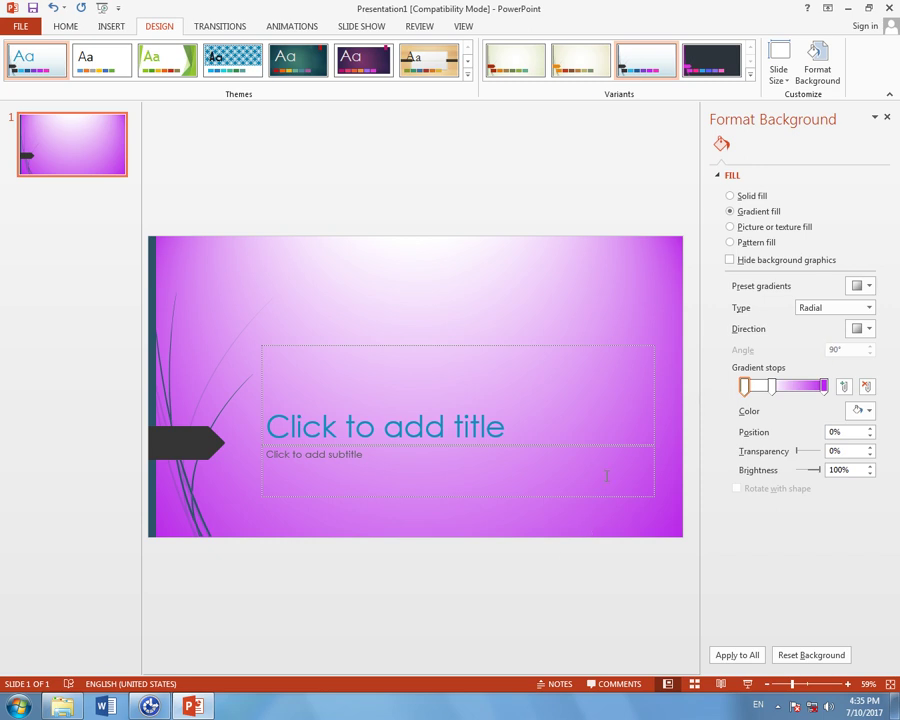
# Step: Make the second gradient stop light blue and push it out past 70%
pyautogui.click(772, 388)
pyautogui.click(858, 411)
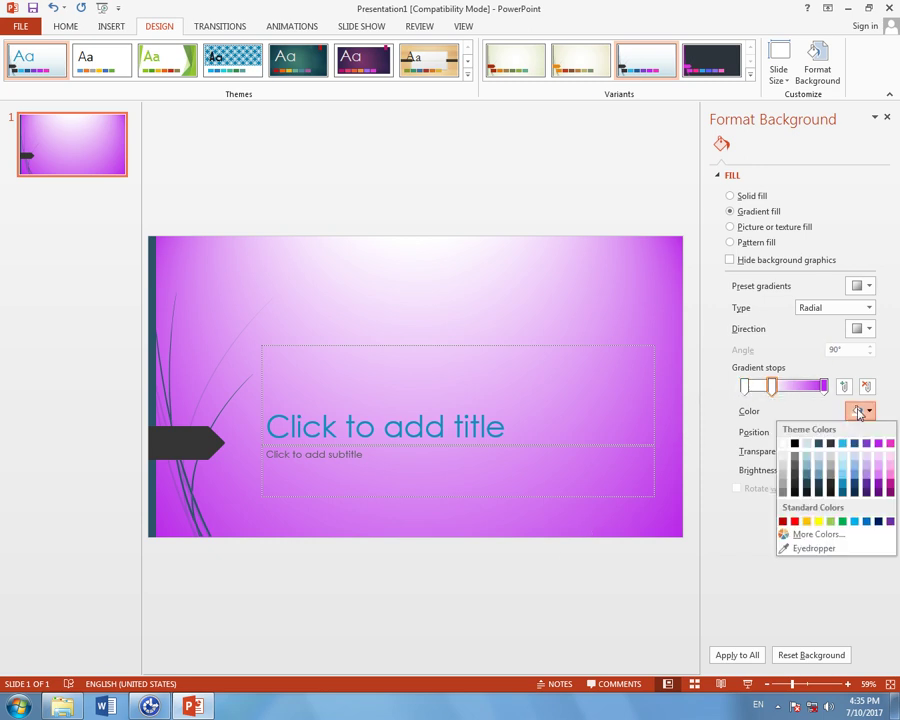
pyautogui.click(842, 443)
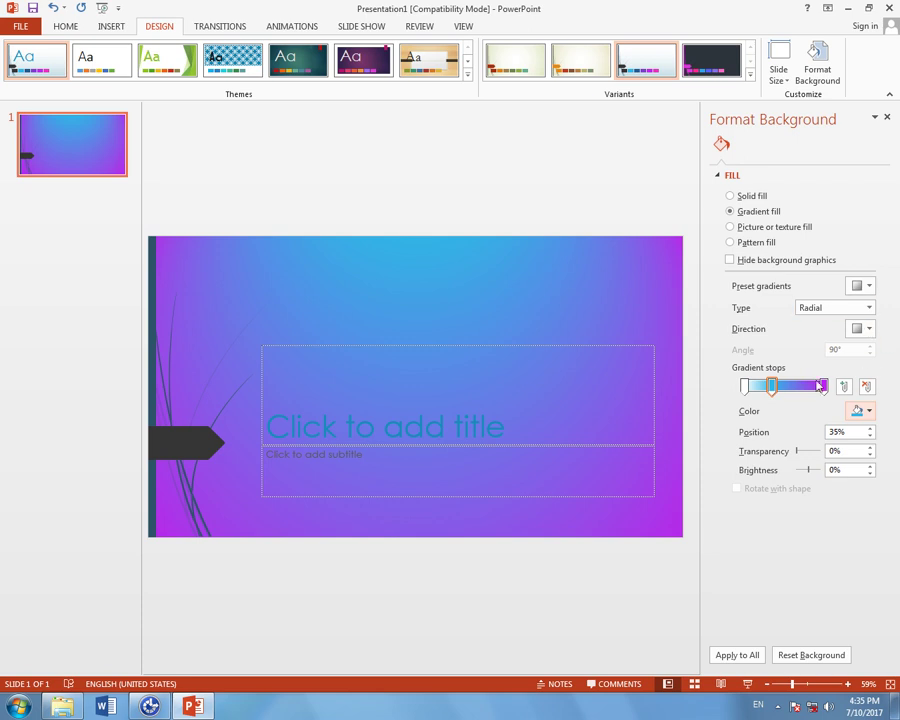
pyautogui.moveTo(772, 386); pyautogui.dragTo(810, 393)
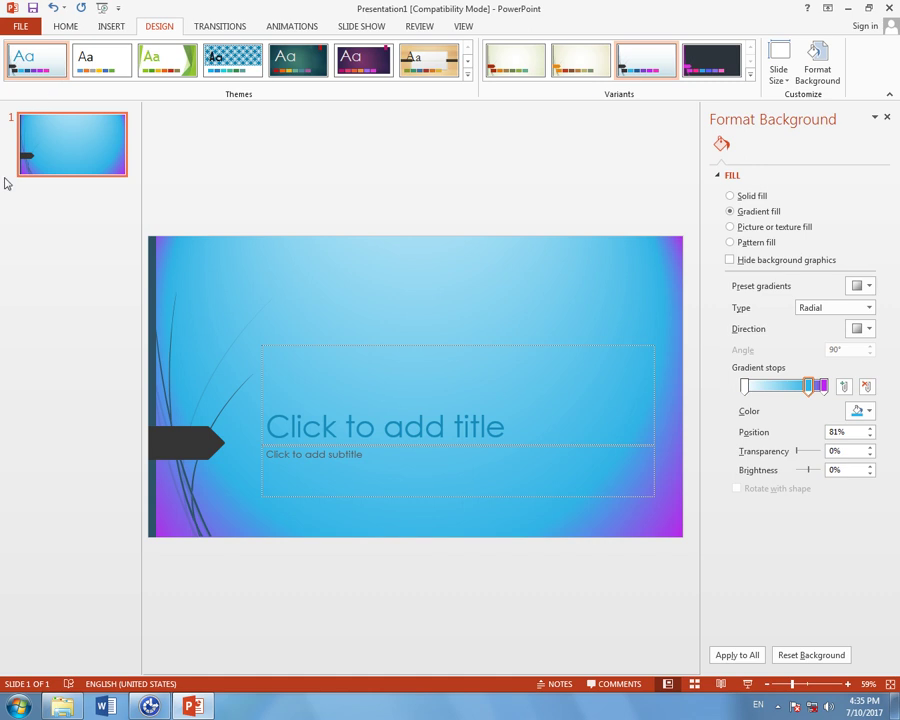
# Step: Save the slide design as an Office Theme file named custom
pyautogui.press('F12')
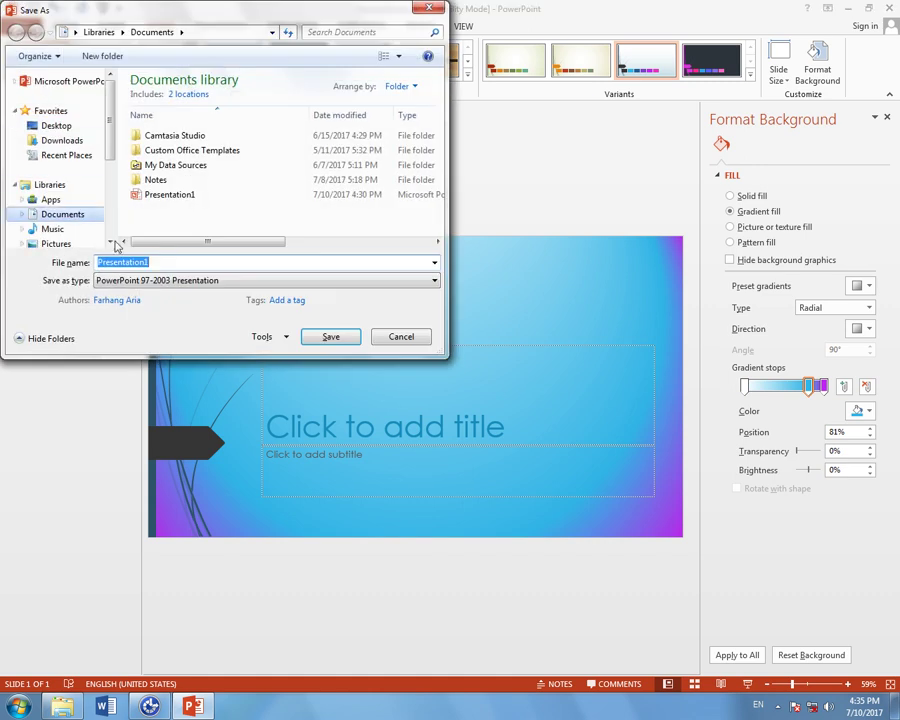
pyautogui.click(203, 280)
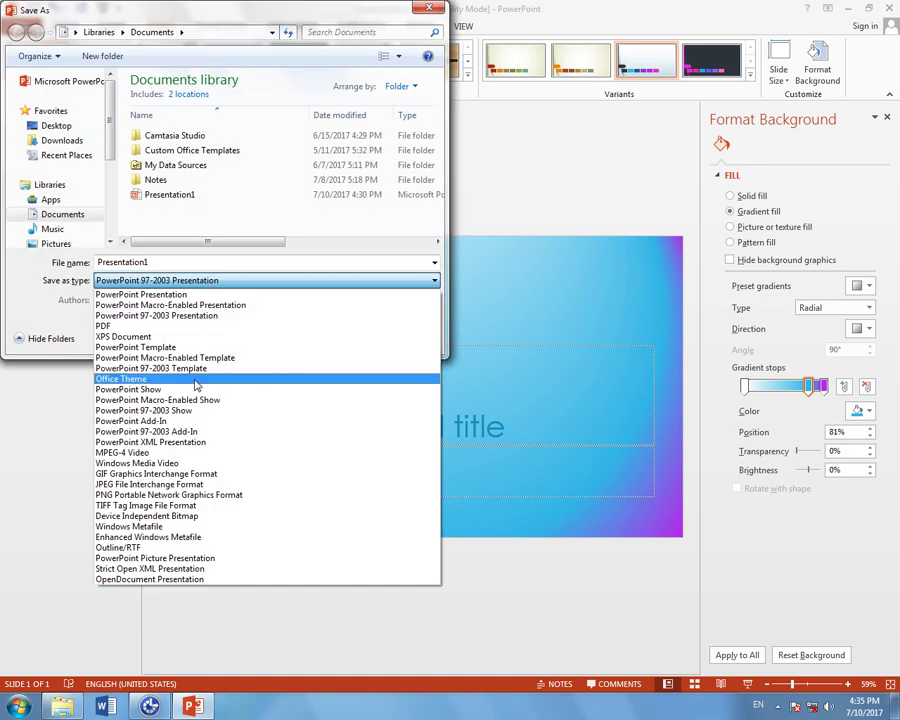
pyautogui.click(215, 378)
pyautogui.click(210, 280)
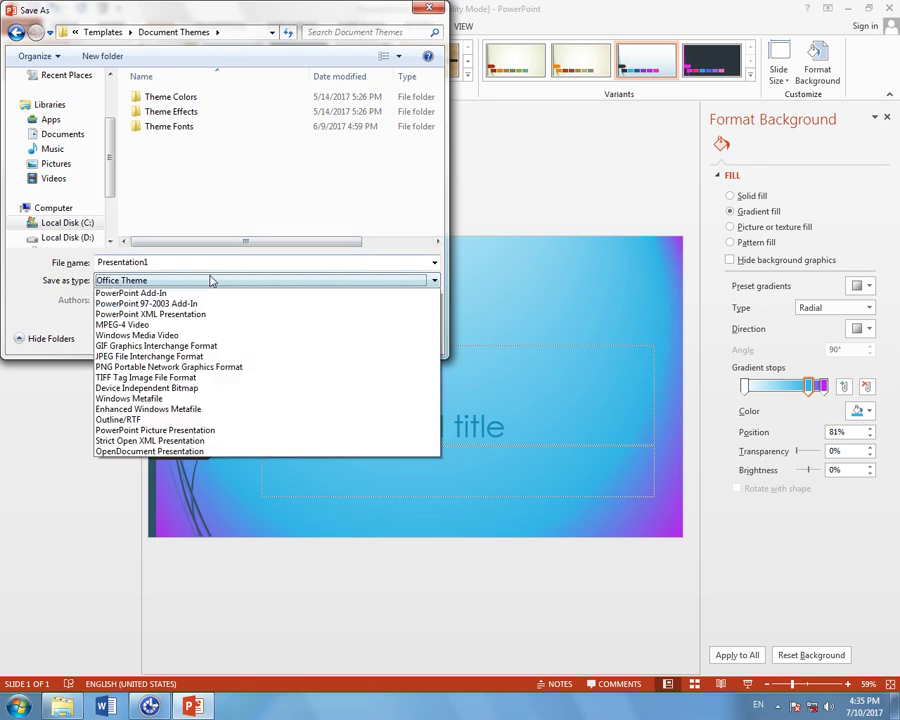
pyautogui.click(198, 274)
pyautogui.doubleClick(193, 262)
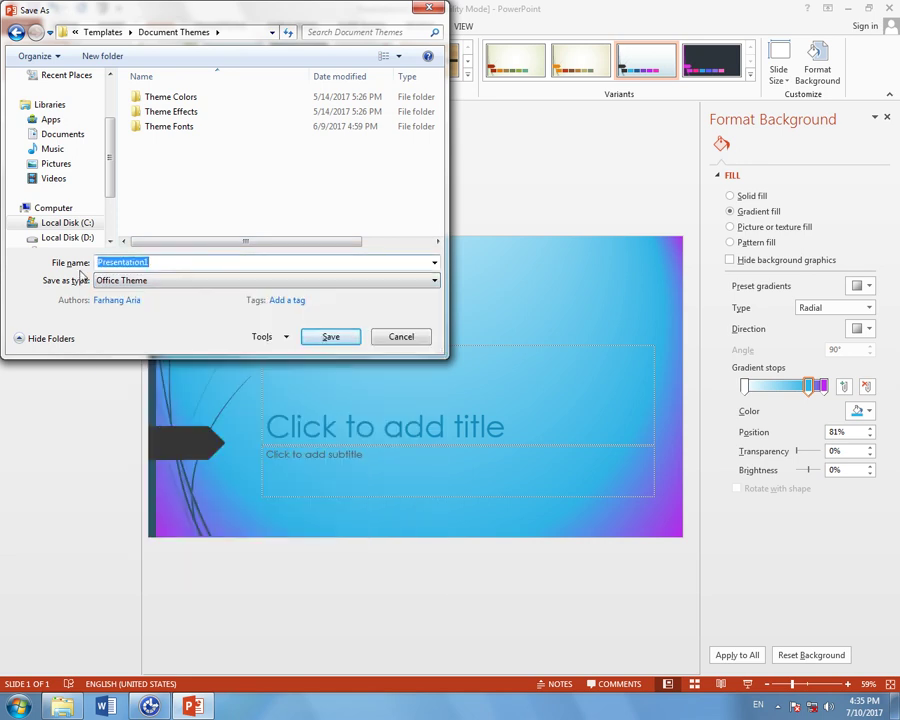
pyautogui.write('custom')
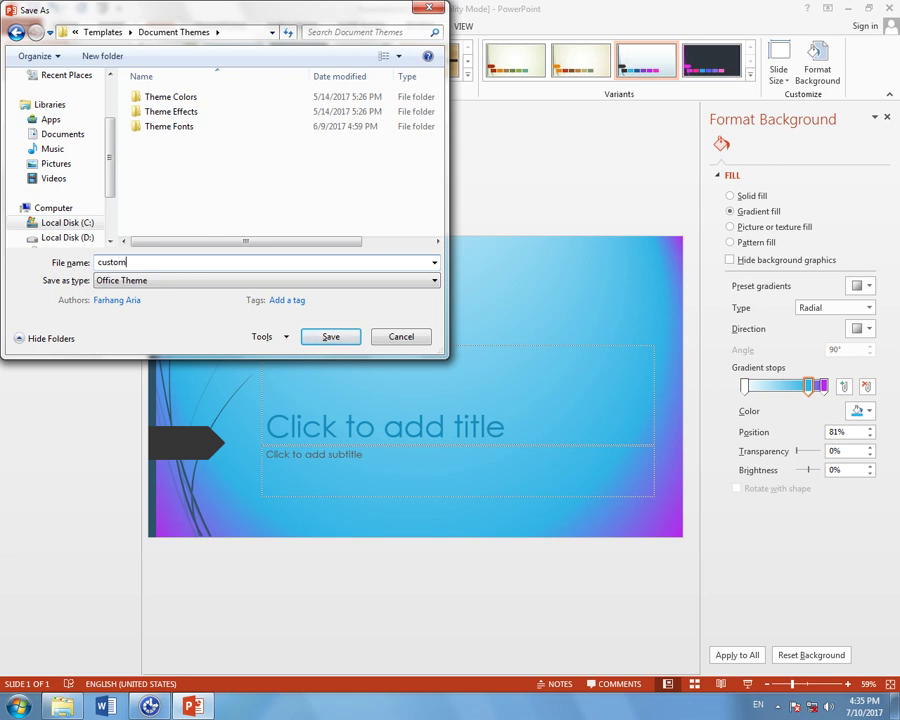
pyautogui.press('Return')
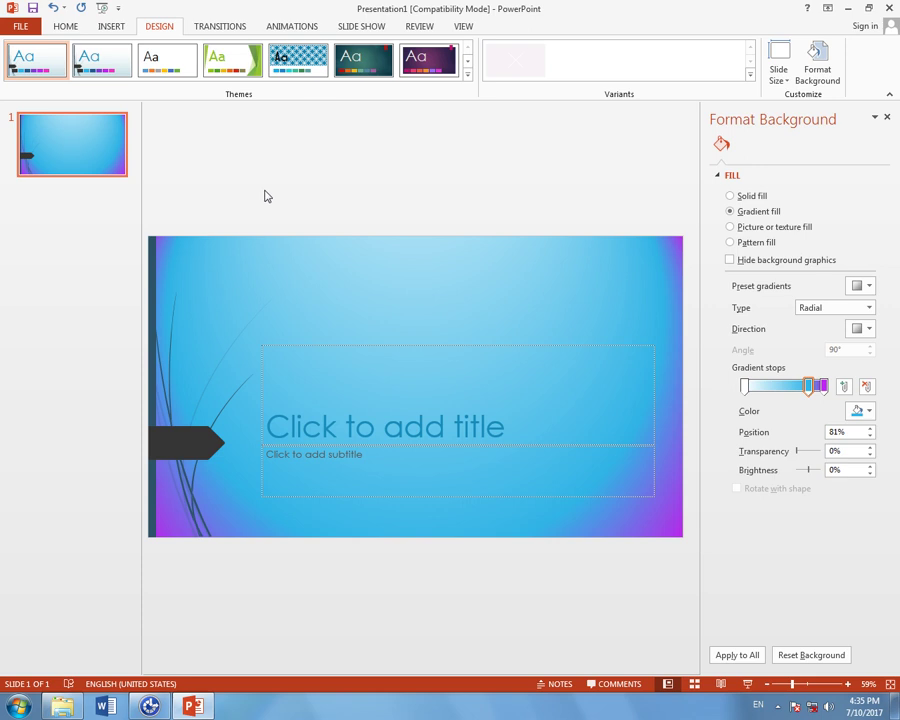
# Step: Browse the Themes and Variants galleries, trying the second theme and then the purple theme
pyautogui.click(466, 76)
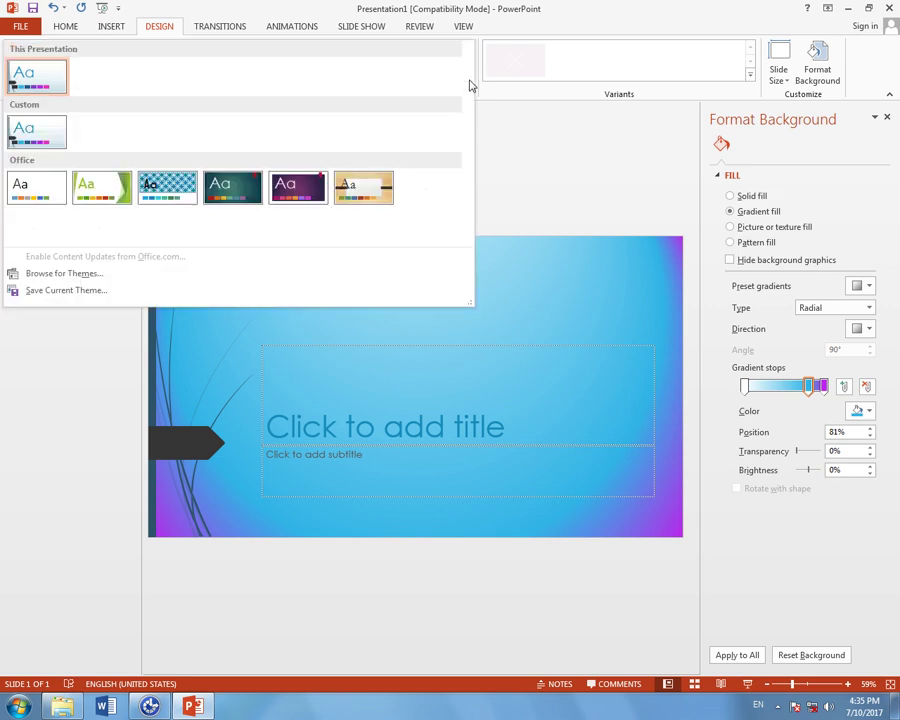
pyautogui.click(36, 80)
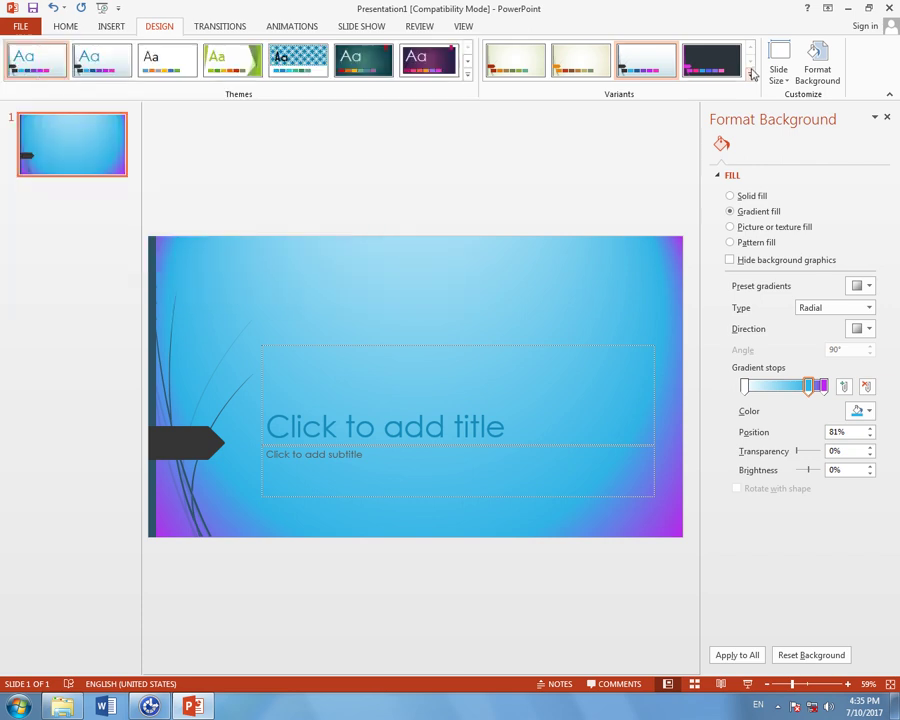
pyautogui.click(750, 74)
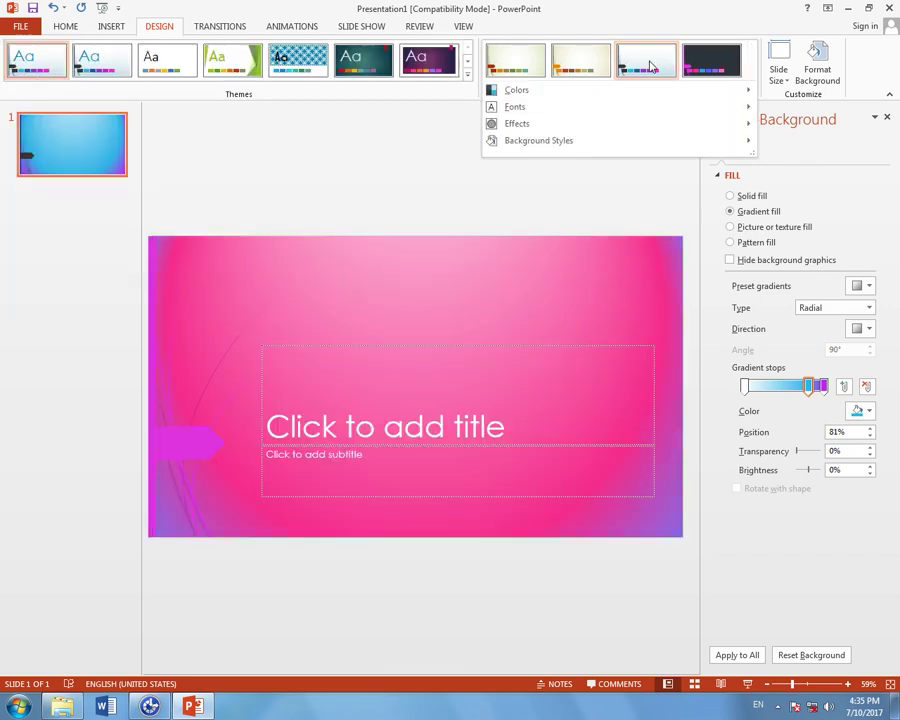
pyautogui.click(715, 66)
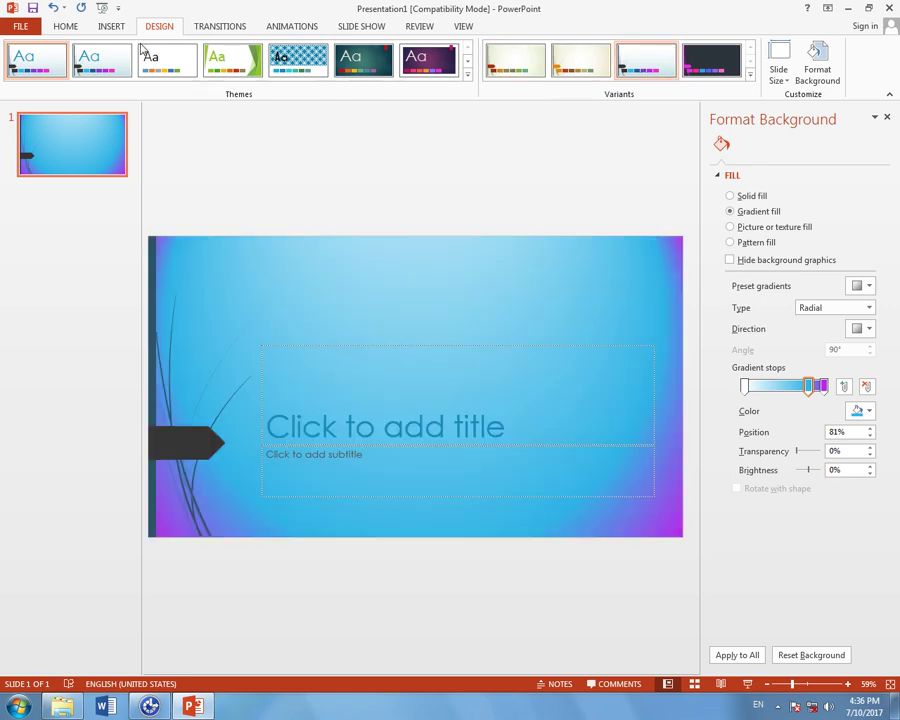
pyautogui.click(103, 74)
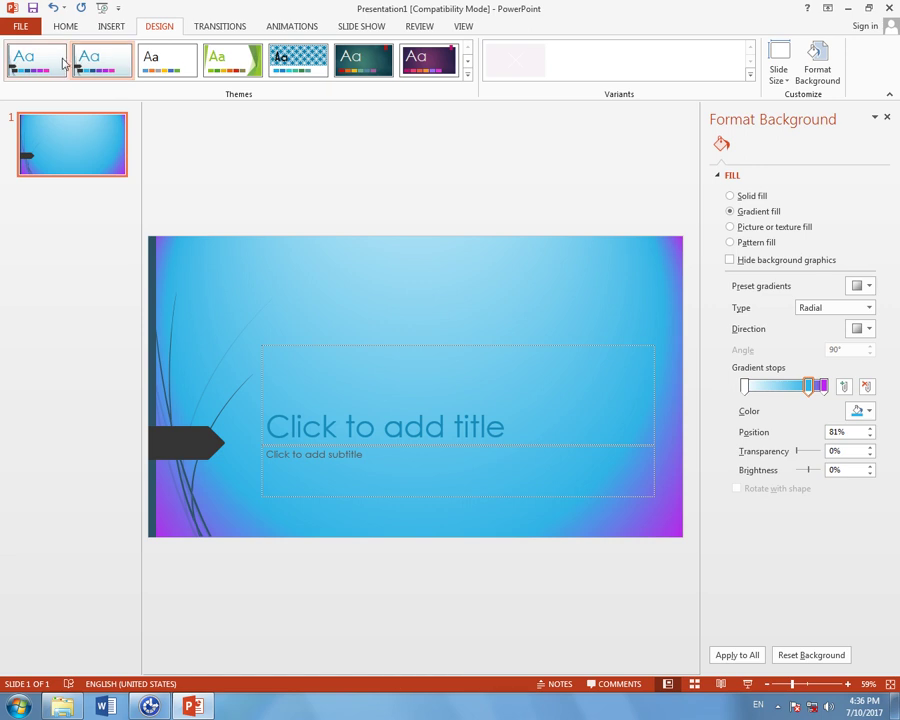
pyautogui.click(457, 76)
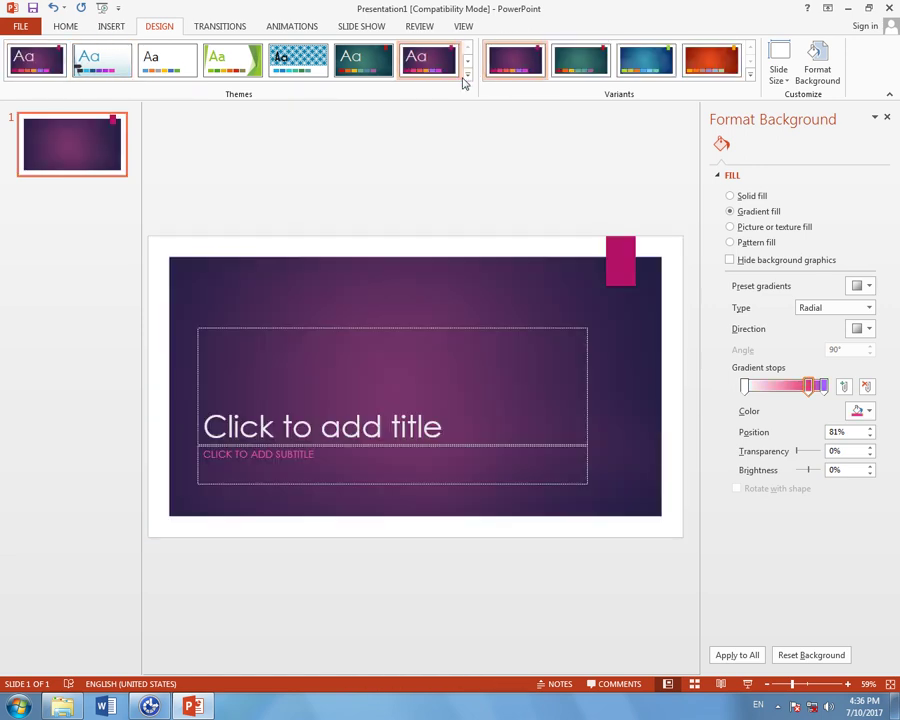
# Step: Close Format Background, apply the blue variant, then reapply the saved custom theme and Office theme
pyautogui.click(887, 118)
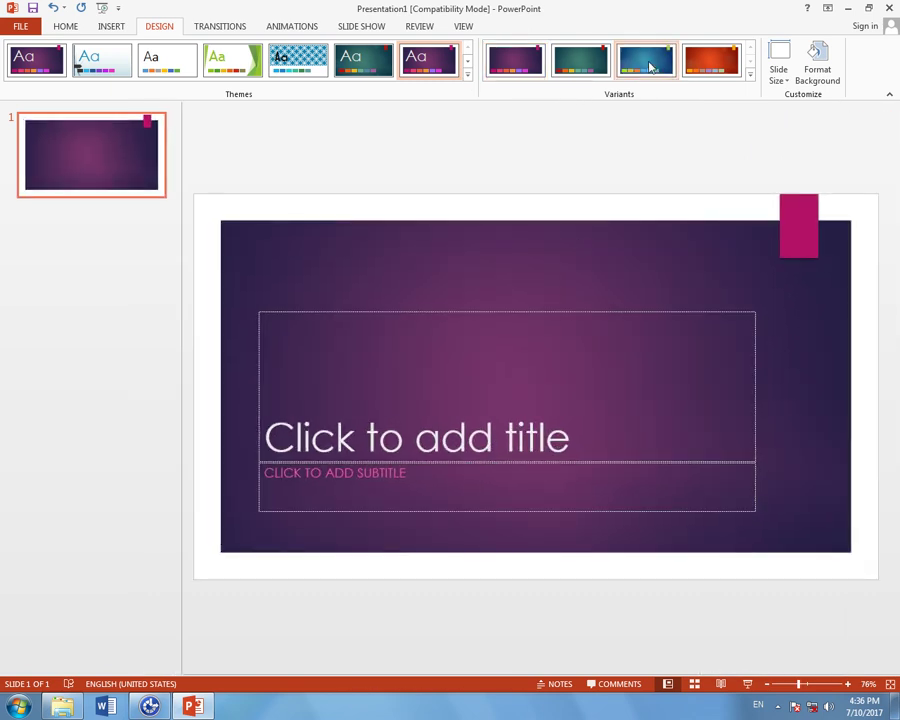
pyautogui.click(650, 66)
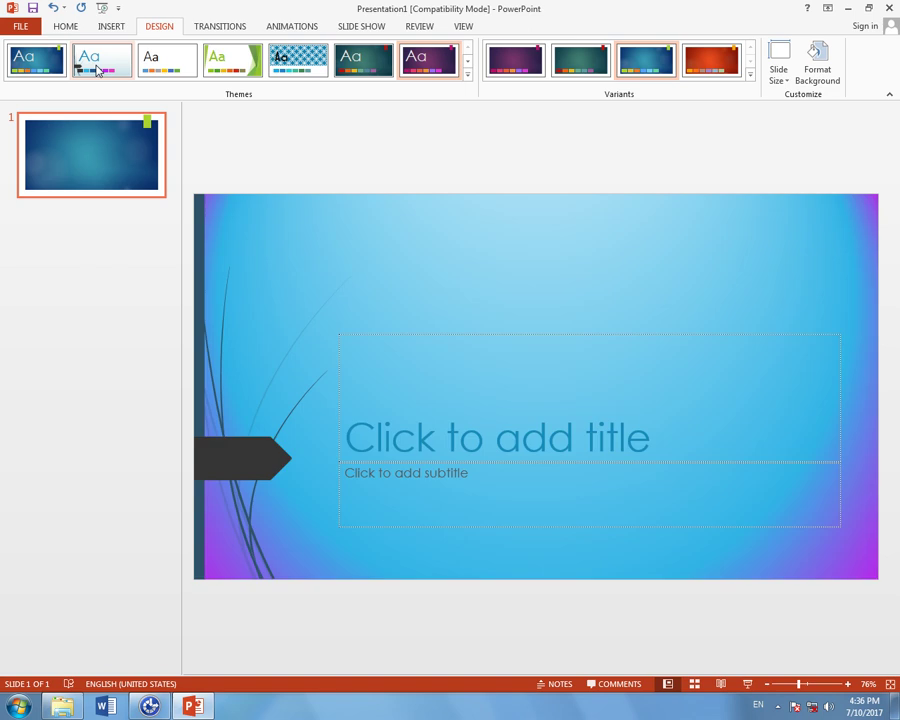
pyautogui.click(97, 70)
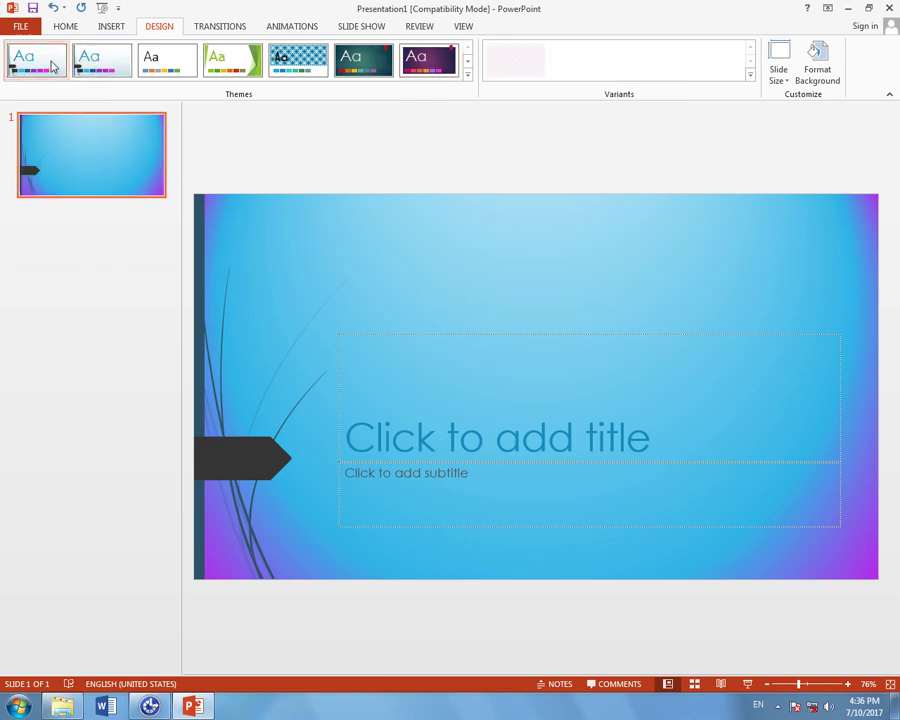
pyautogui.click(167, 58)
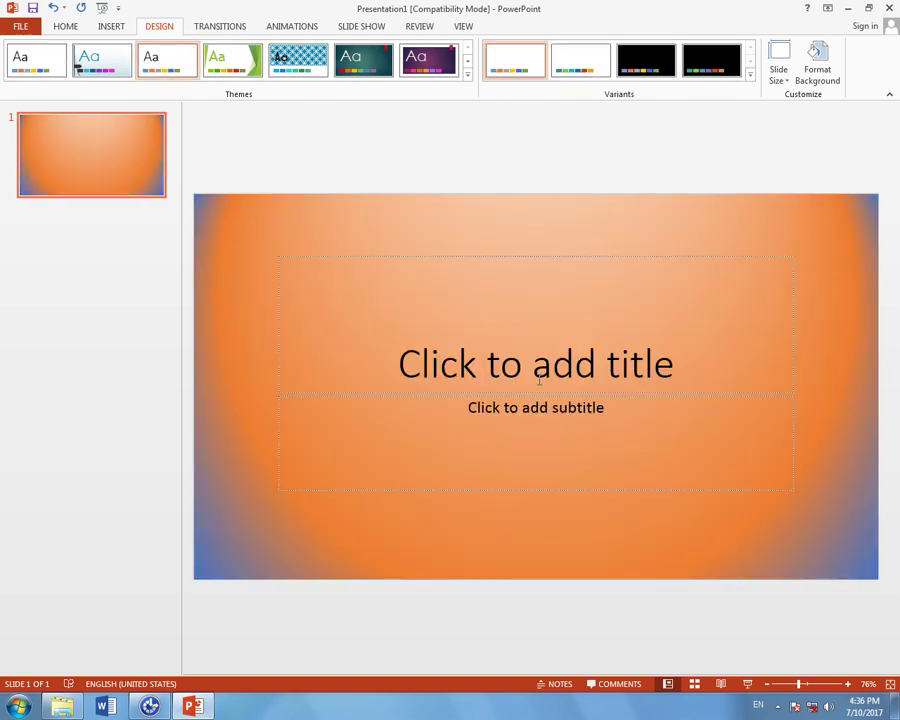
# Step: In Format Background, move the second gradient stop to 74%, then reset the background
pyautogui.click(826, 74)
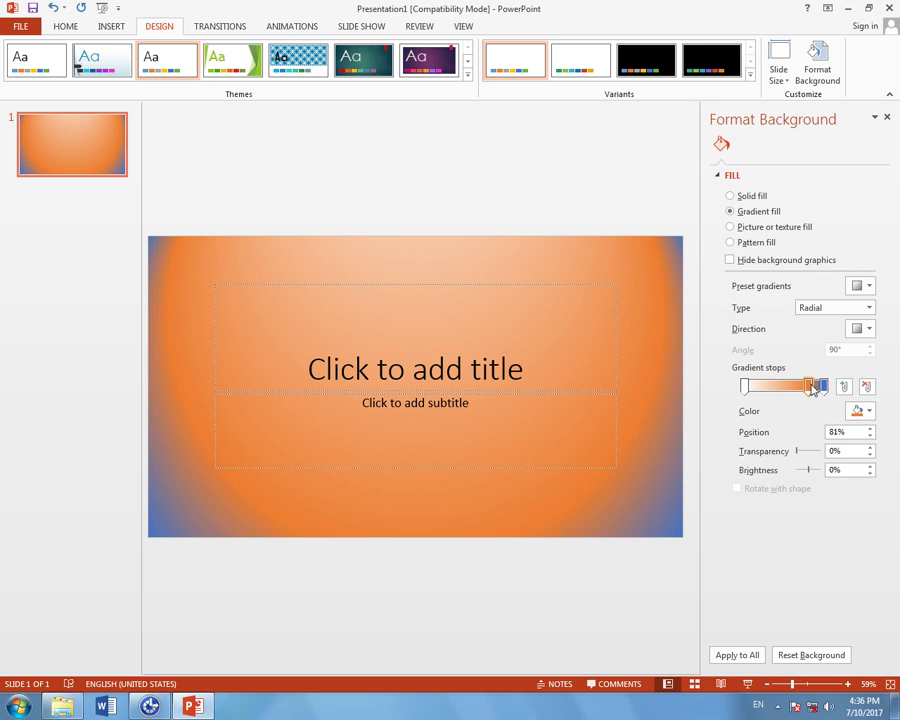
pyautogui.moveTo(812, 387); pyautogui.dragTo(805, 387)
pyautogui.click(820, 655)
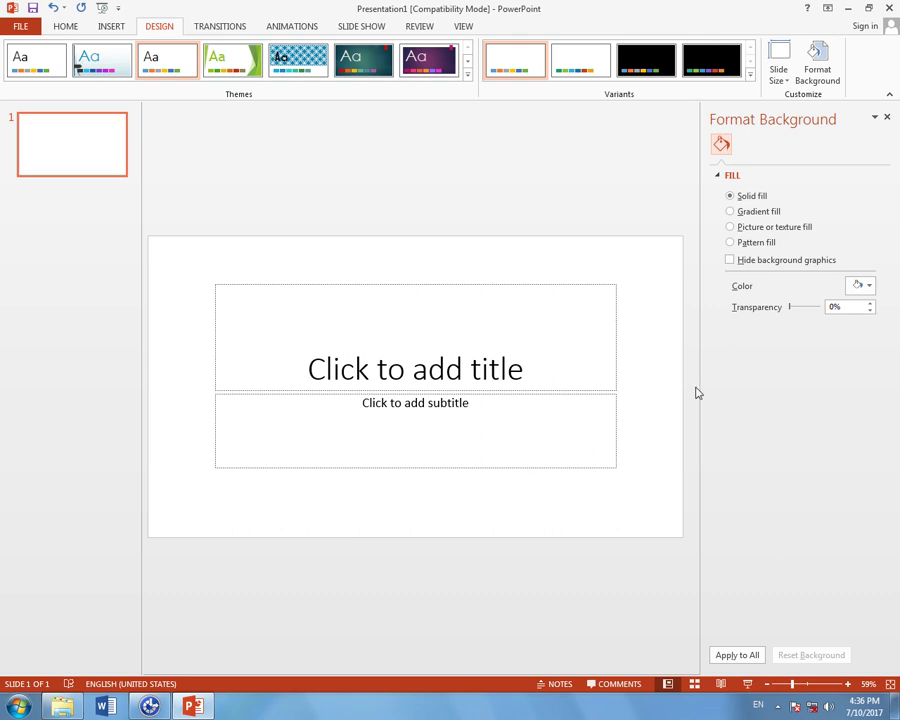
# Step: Try the Facet, Ion and Ion Boardroom themes, then apply the light blue Wisp theme
pyautogui.click(225, 72)
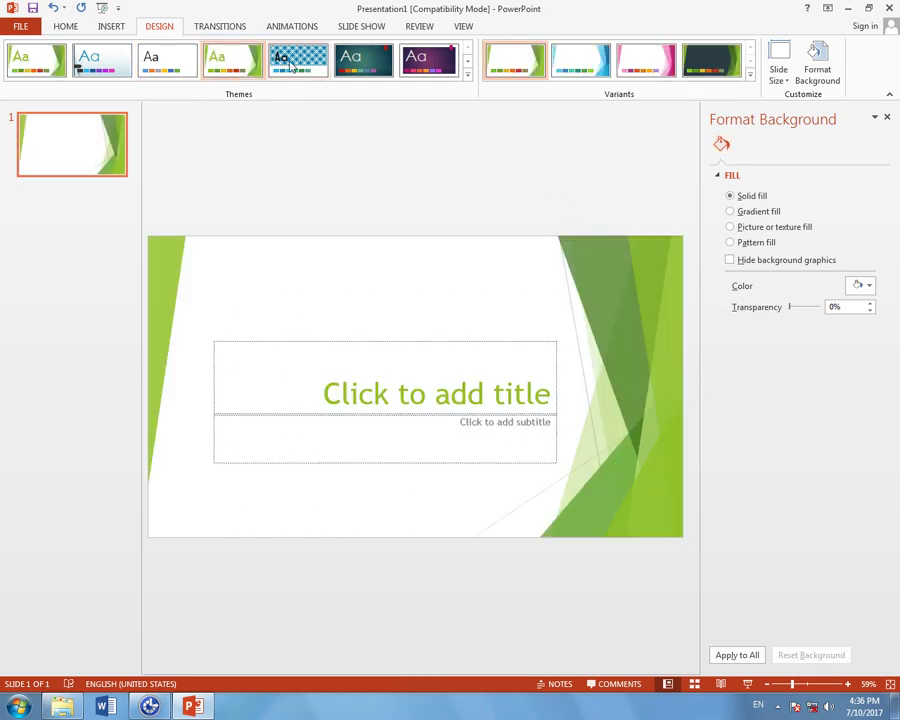
pyautogui.click(290, 62)
pyautogui.click(357, 62)
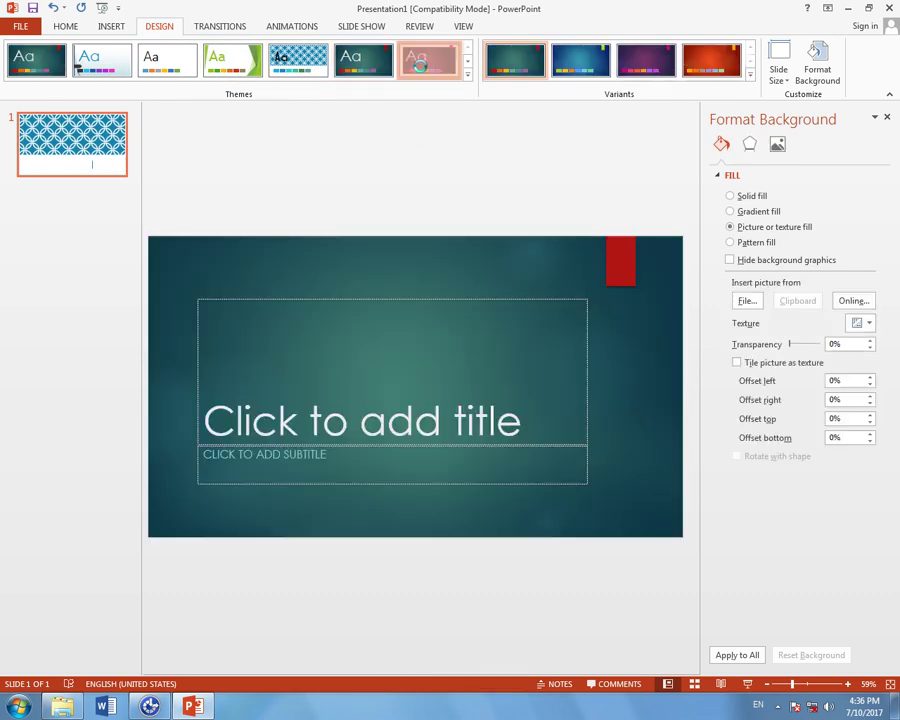
pyautogui.click(418, 62)
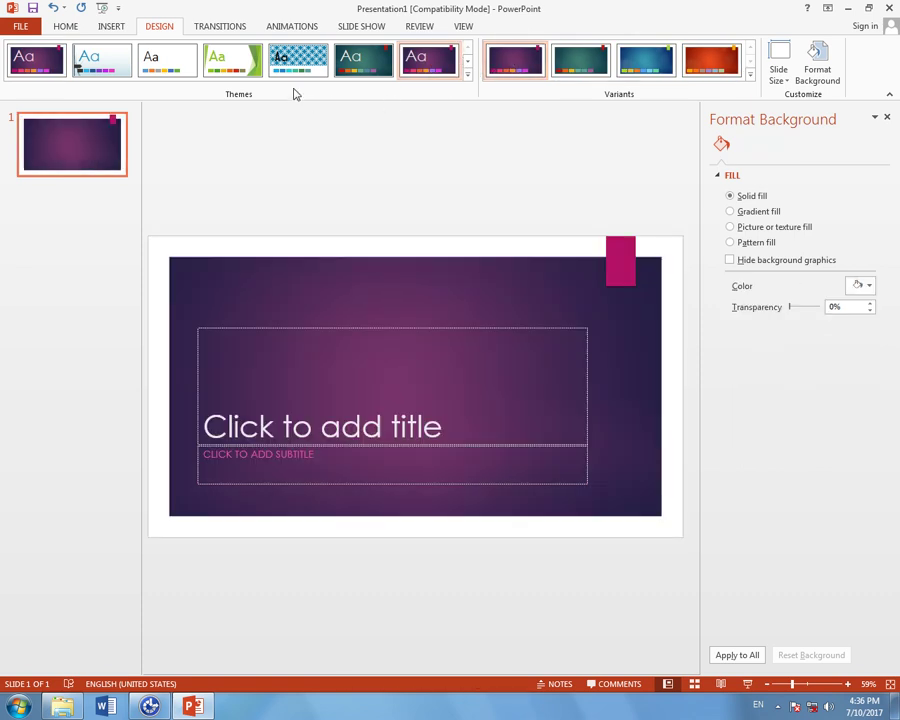
pyautogui.click(95, 58)
pyautogui.click(63, 30)
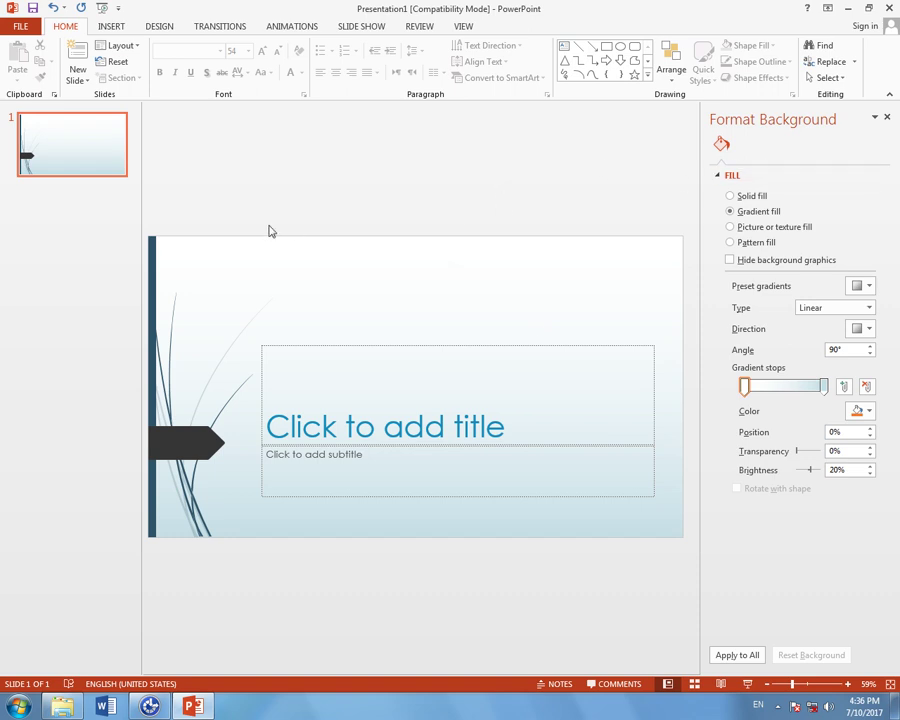
# Step: Export all slides as JPEG images into a Presentation1 folder, then view the Documents library
pyautogui.press('F12')
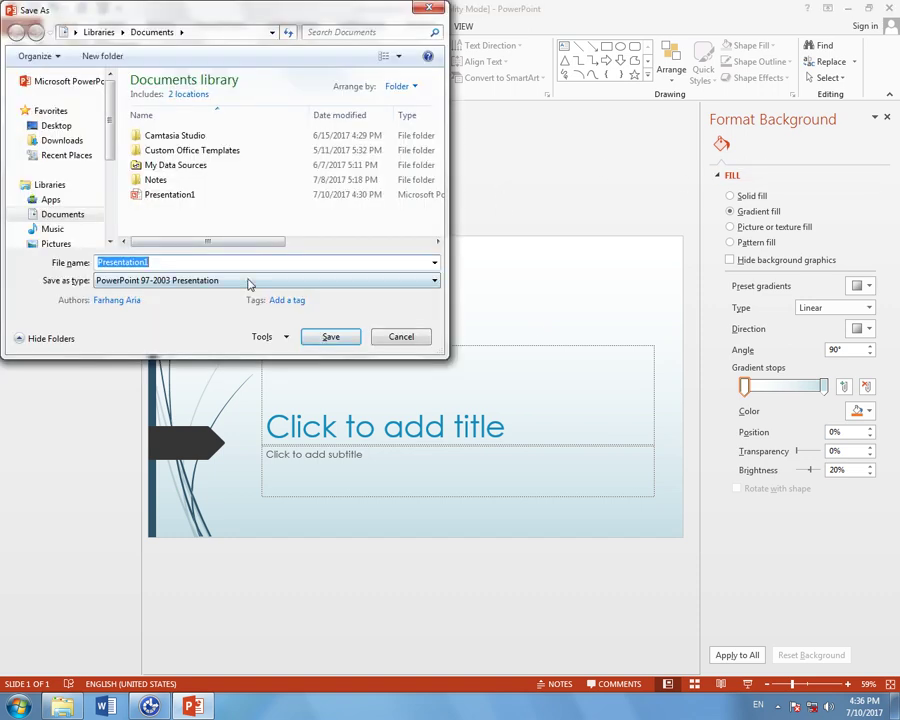
pyautogui.click(249, 281)
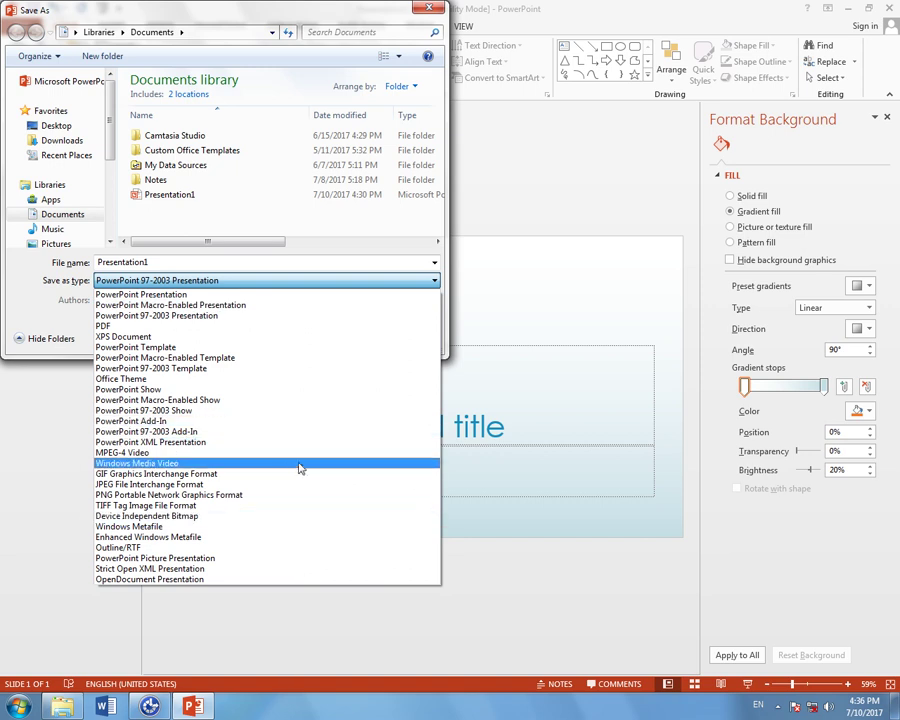
pyautogui.click(161, 487)
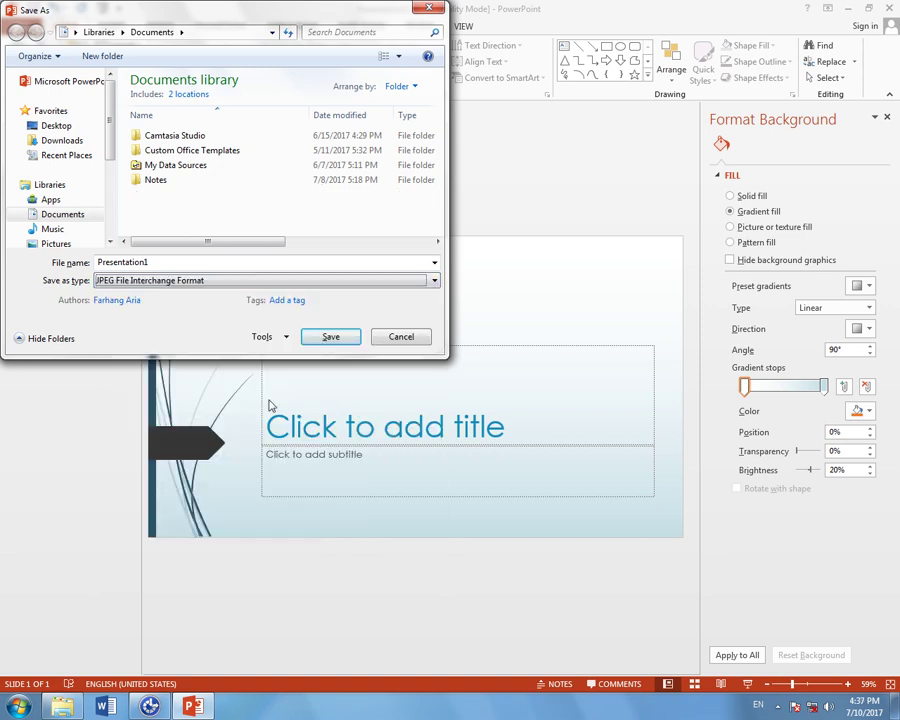
pyautogui.click(341, 337)
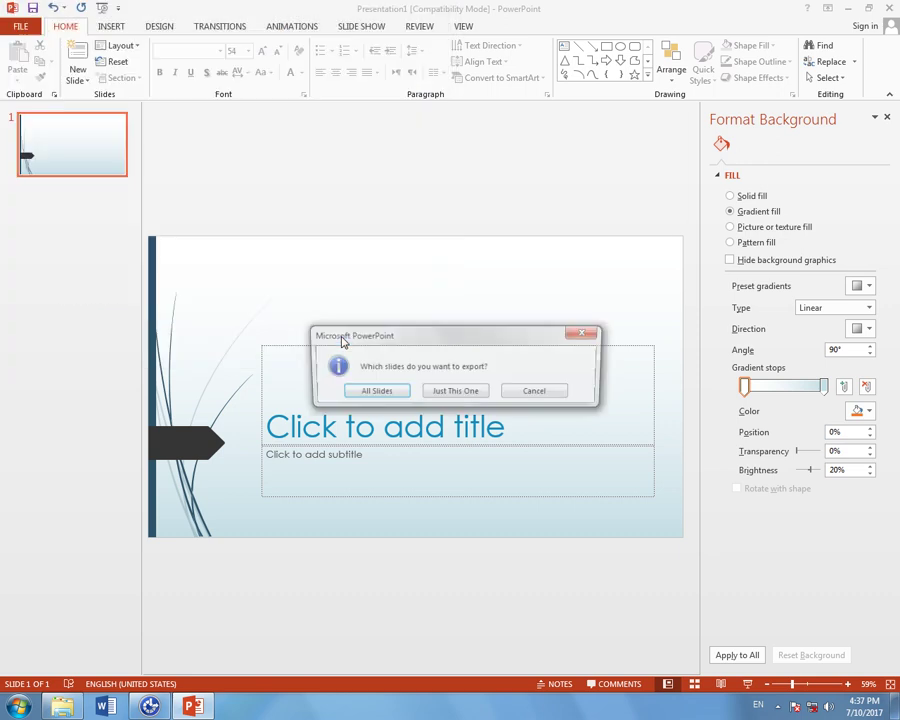
pyautogui.click(373, 392)
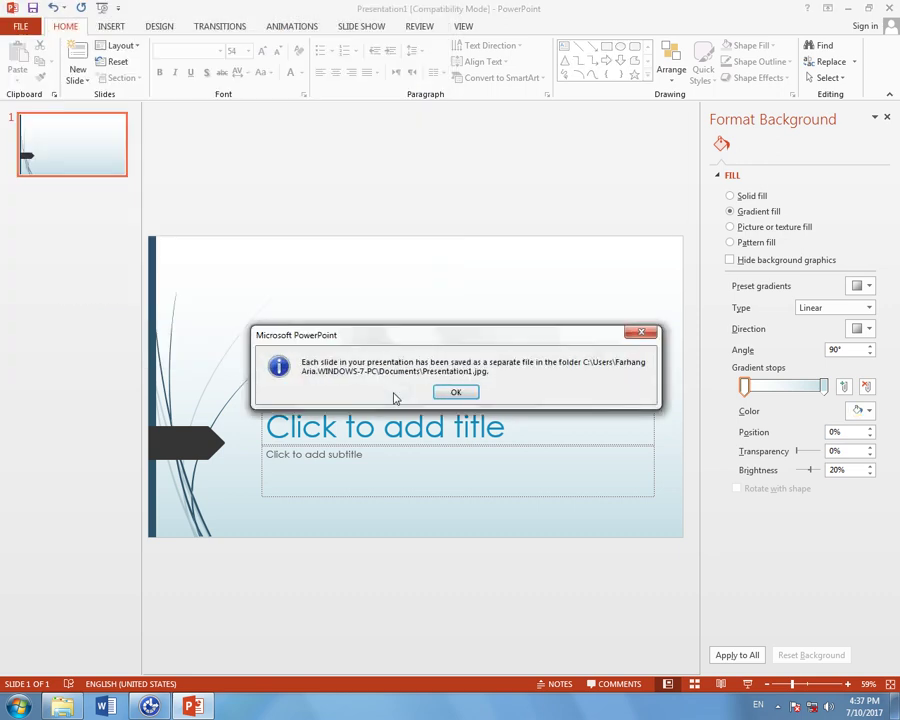
pyautogui.click(452, 393)
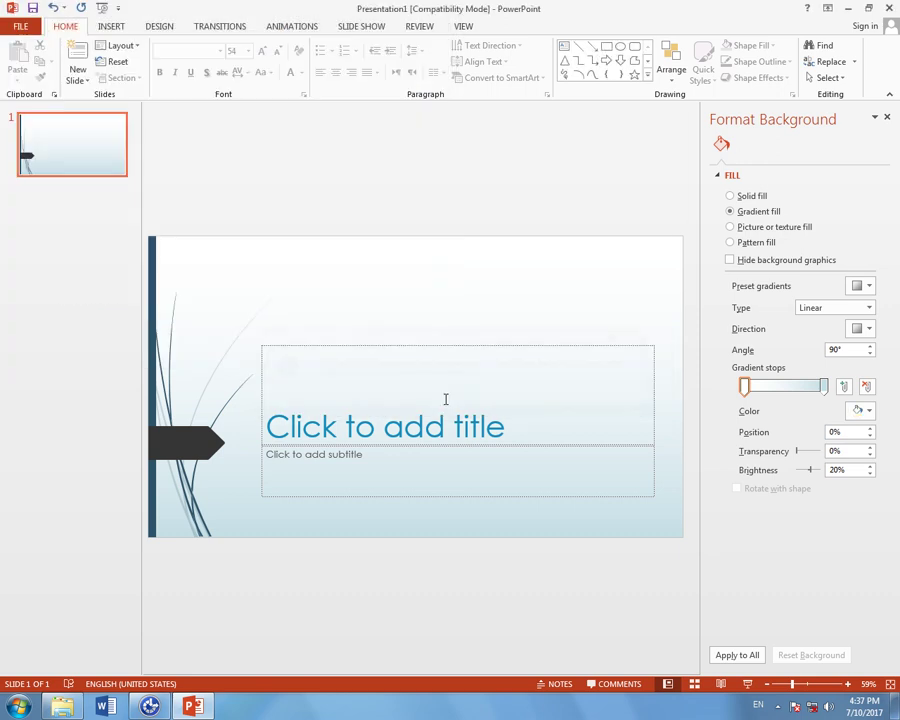
pyautogui.click(63, 707)
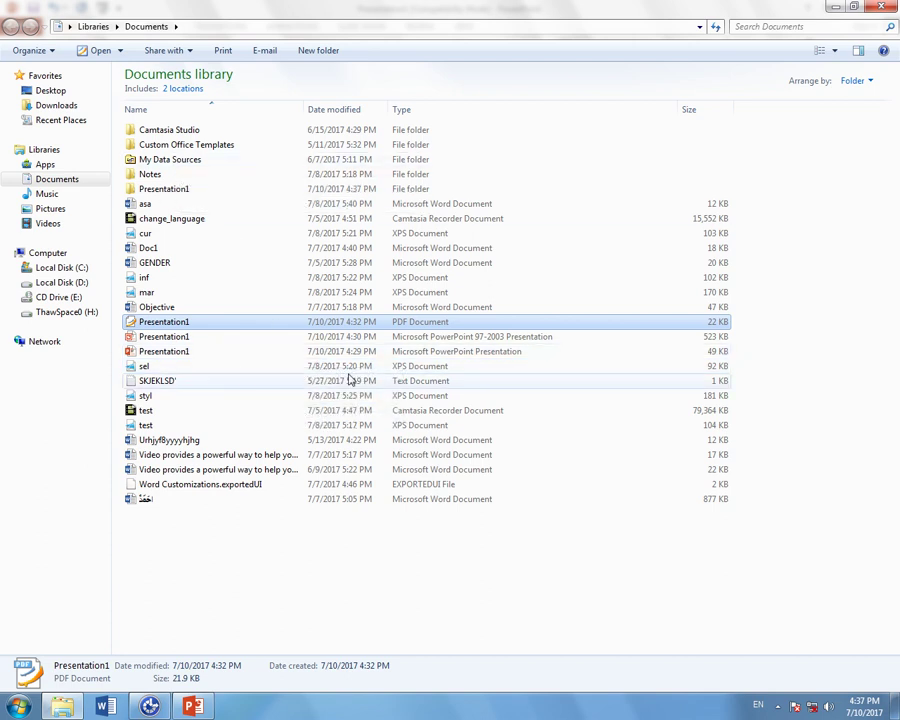
# Step: Switch back from the Documents library to the PowerPoint presentation
pyautogui.click(193, 705)
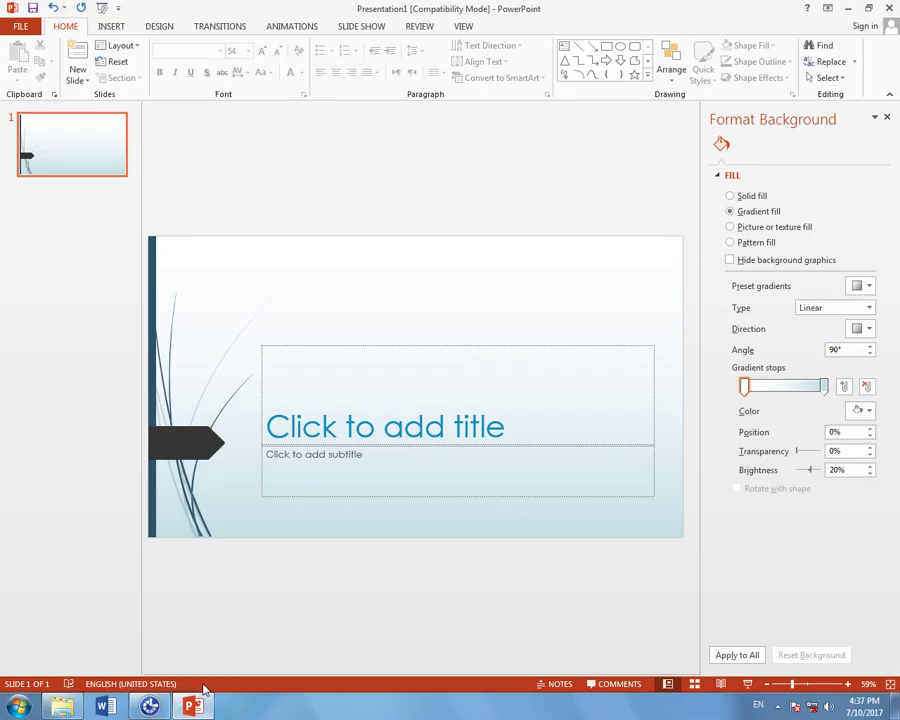
# Step: Save just the current slide as JPEG 'Presentation1' and select the new JPG in Documents
pyautogui.press('F12')
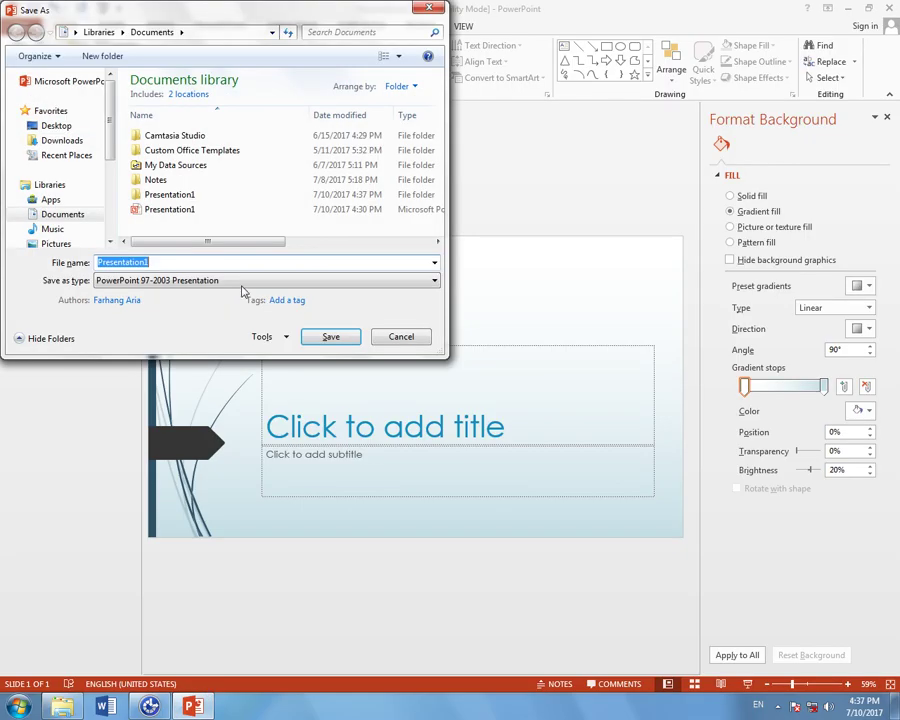
pyautogui.click(245, 281)
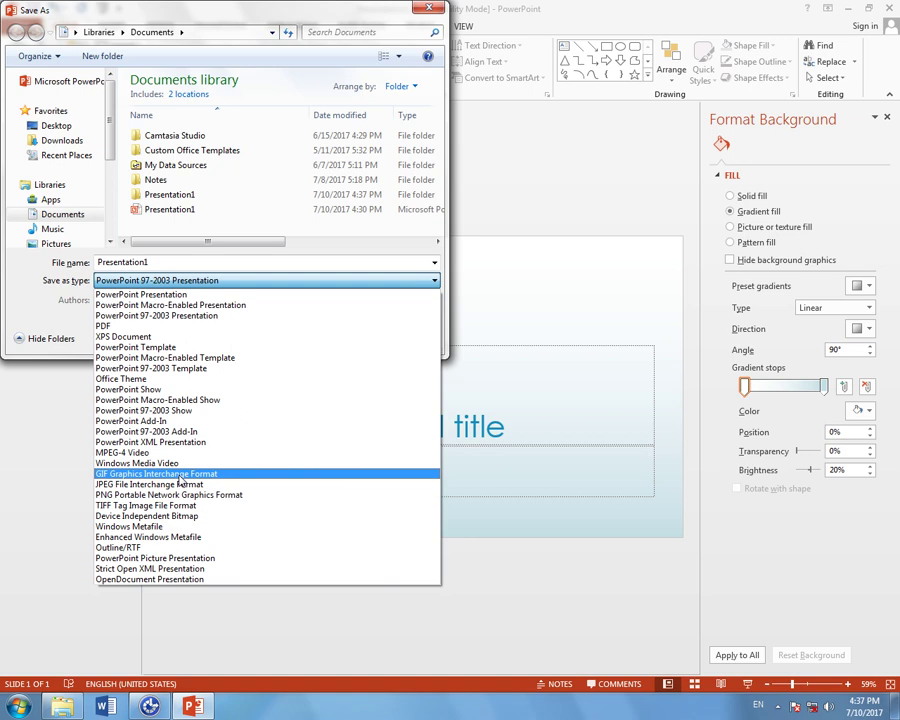
pyautogui.click(181, 484)
pyautogui.click(333, 337)
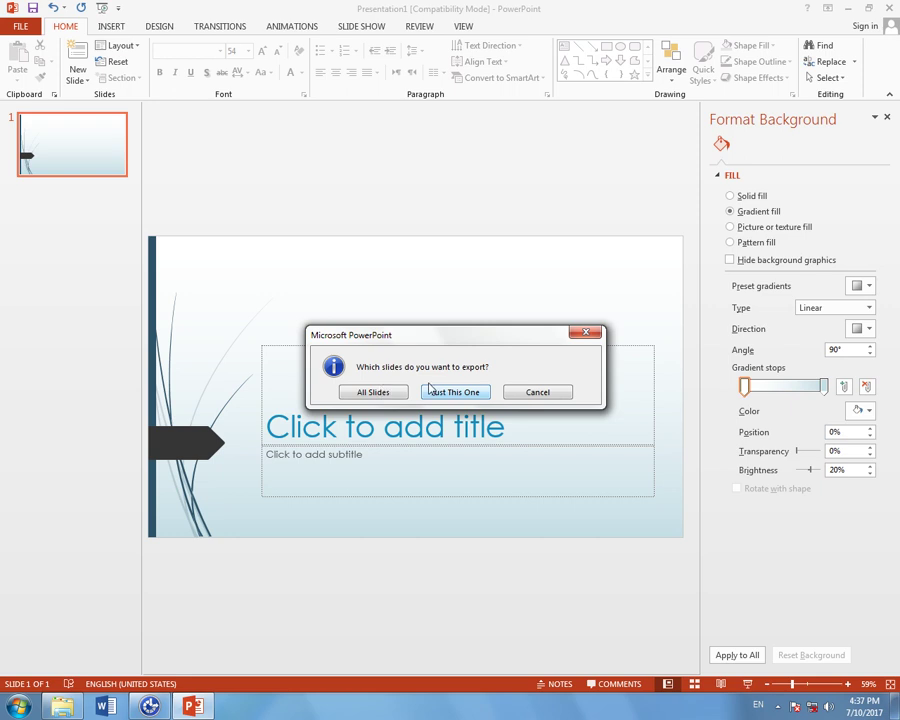
pyautogui.click(430, 391)
pyautogui.click(436, 386)
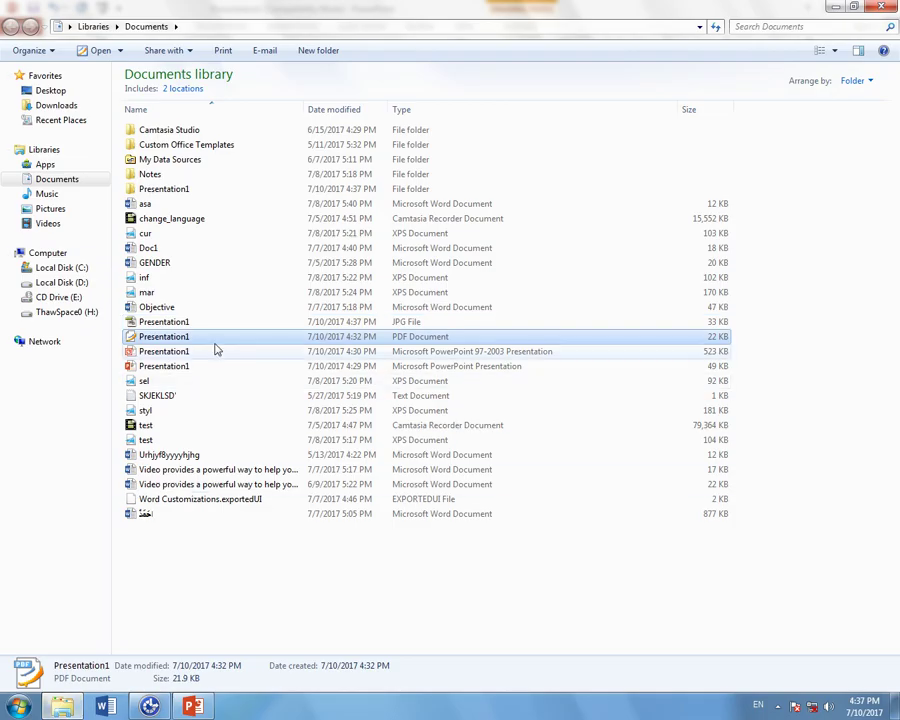
pyautogui.click(149, 322)
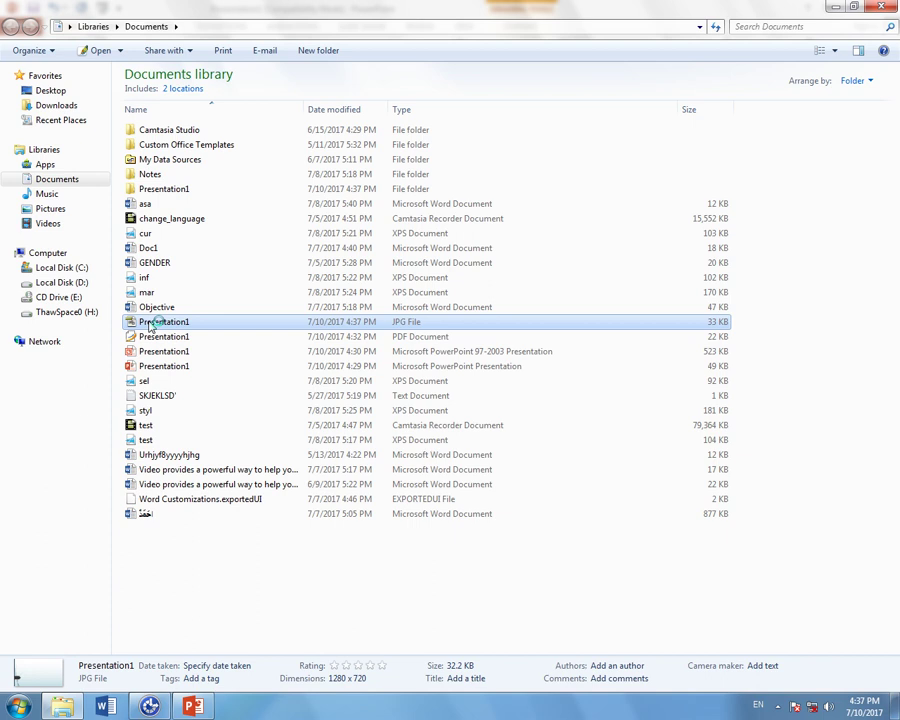
# Step: Open Presentation1.jpg with Edit with Photoshop from its context menu
pyautogui.rightClick(149, 323)
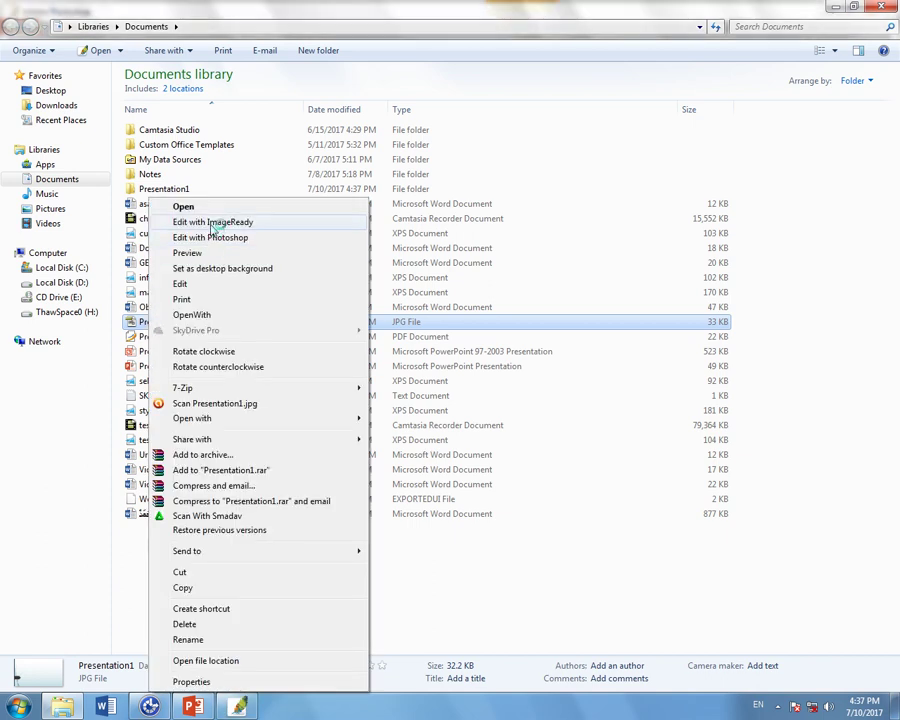
pyautogui.click(210, 253)
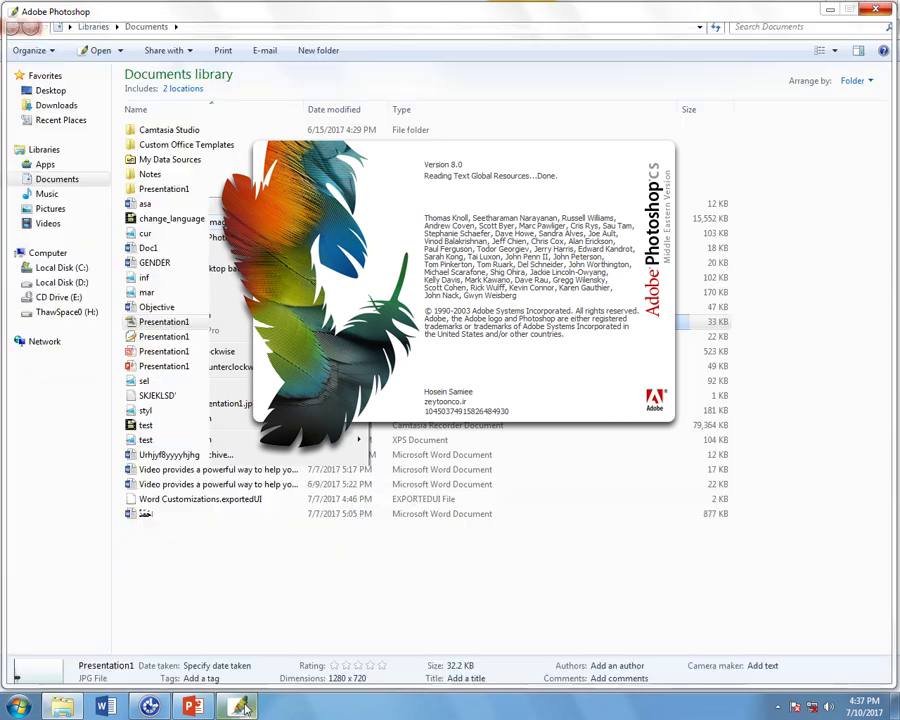
# Step: Force-close the frozen Photoshop, ending its process, then bring up Presentation1.jpg's context menu again
pyautogui.rightClick(238, 707)
pyautogui.click(210, 665)
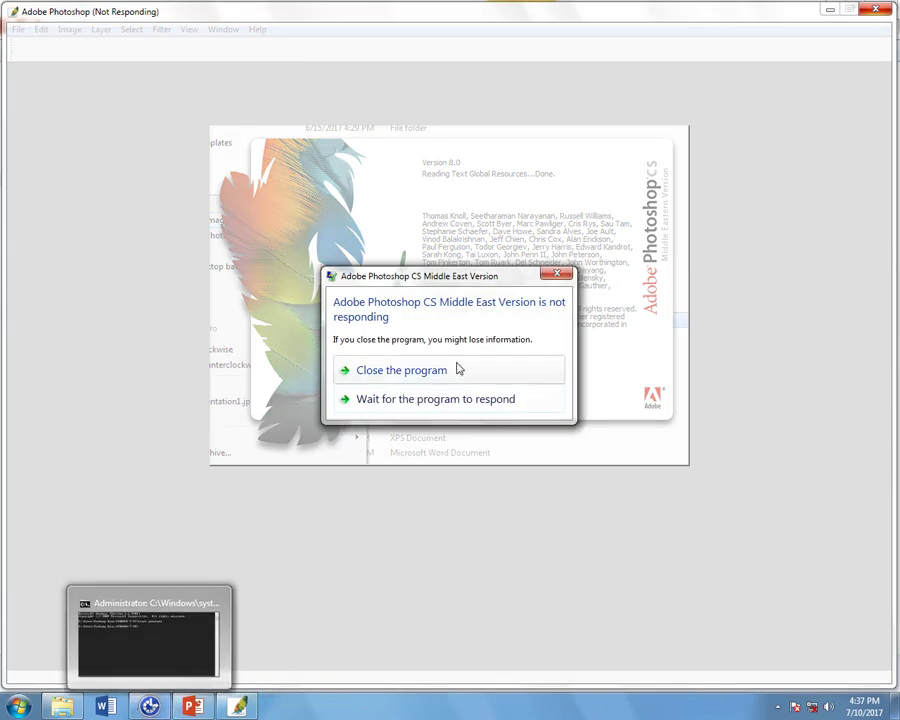
pyautogui.click(458, 369)
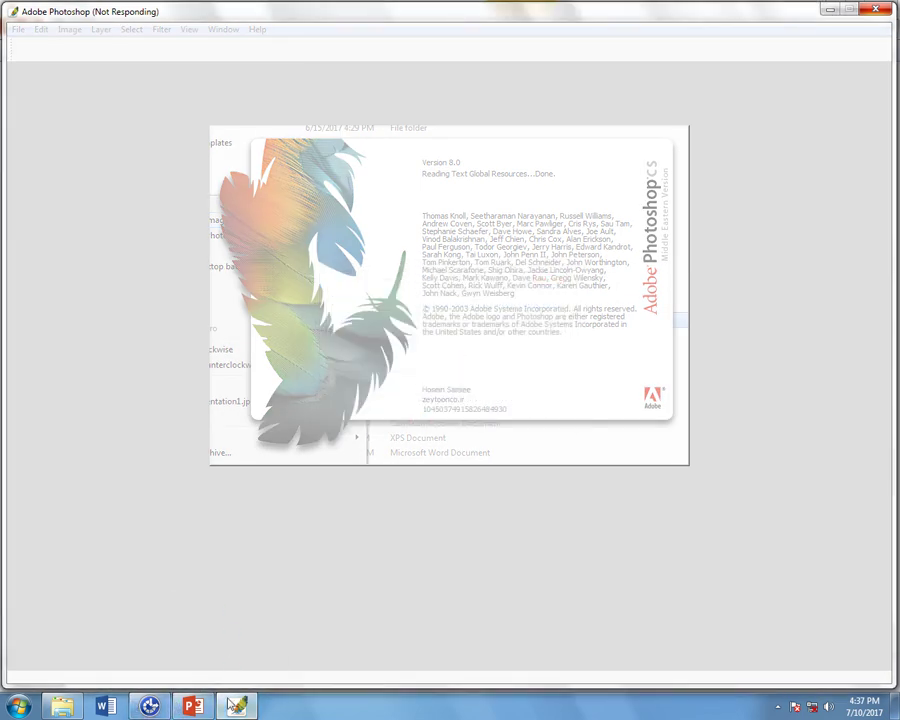
pyautogui.rightClick(237, 706)
pyautogui.click(212, 664)
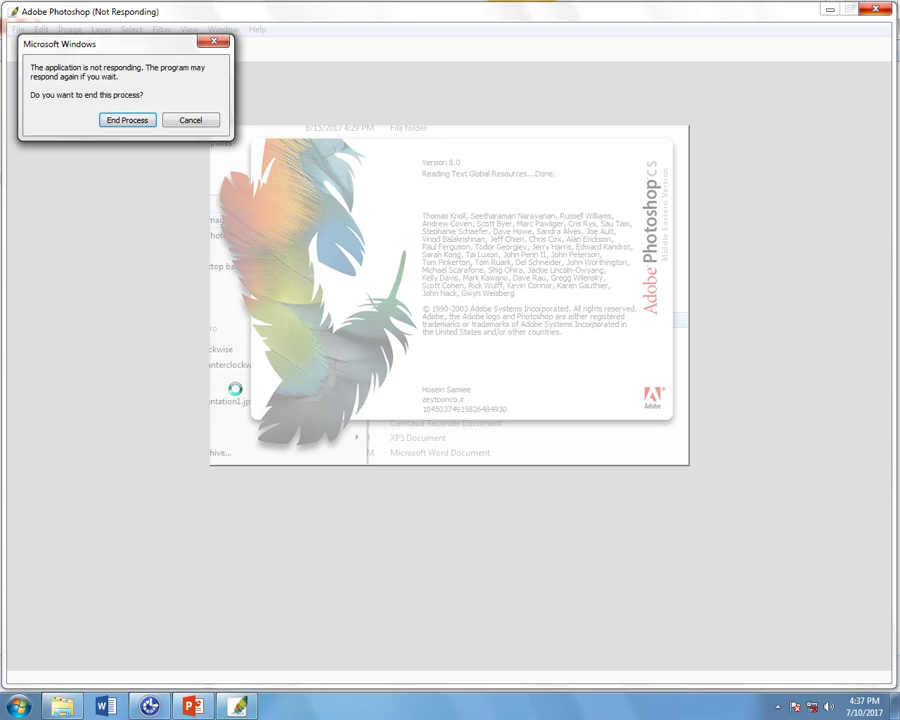
pyautogui.click(128, 120)
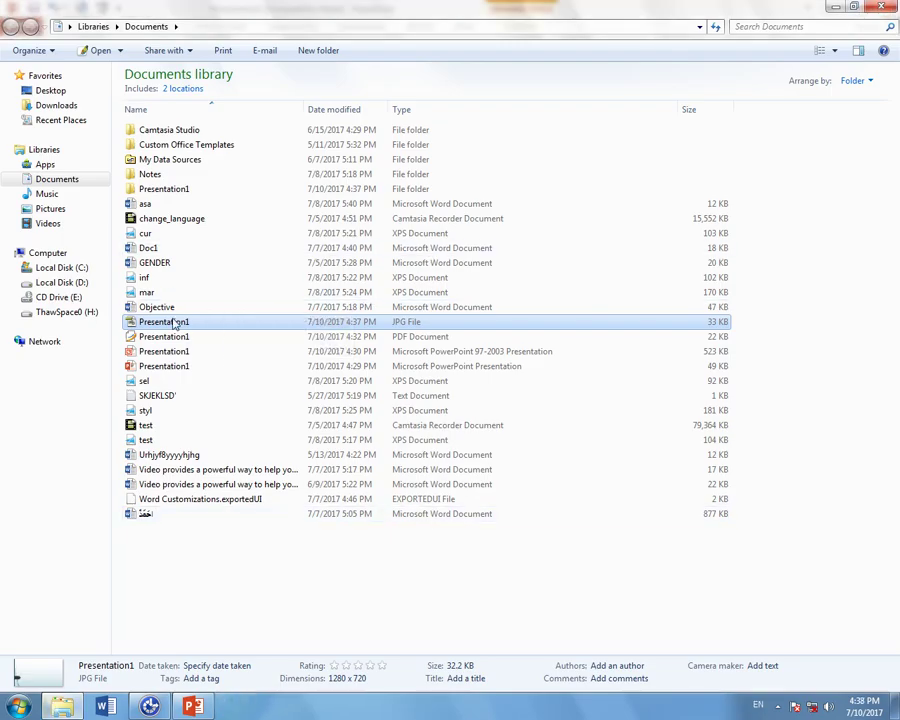
pyautogui.rightClick(176, 324)
# Step: Open Presentation1.jpg in Windows Photo Viewer through the Open with menu
pyautogui.click(241, 253)
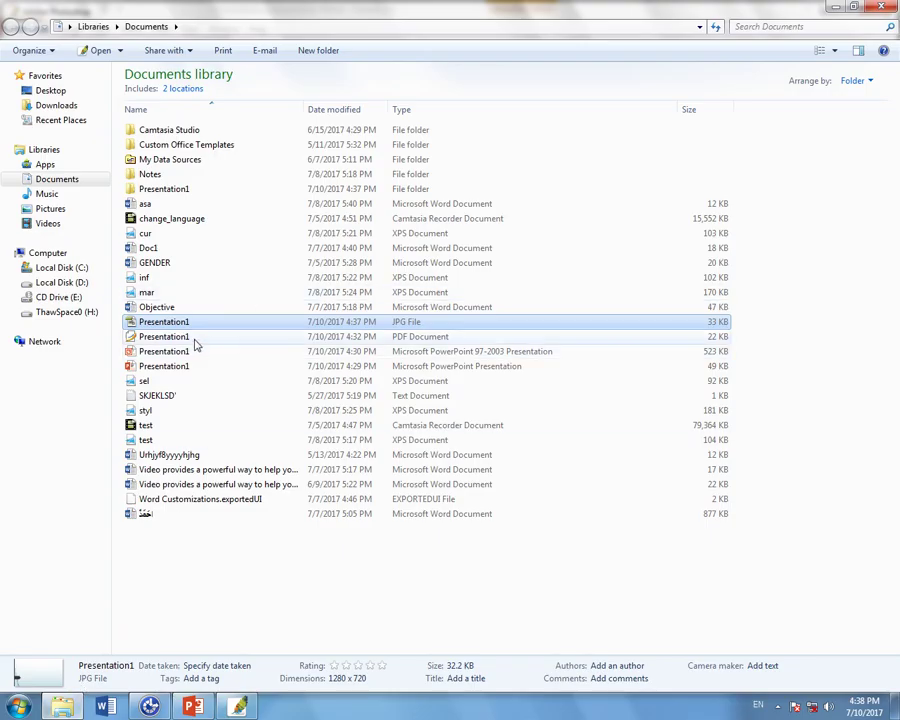
pyautogui.rightClick(206, 324)
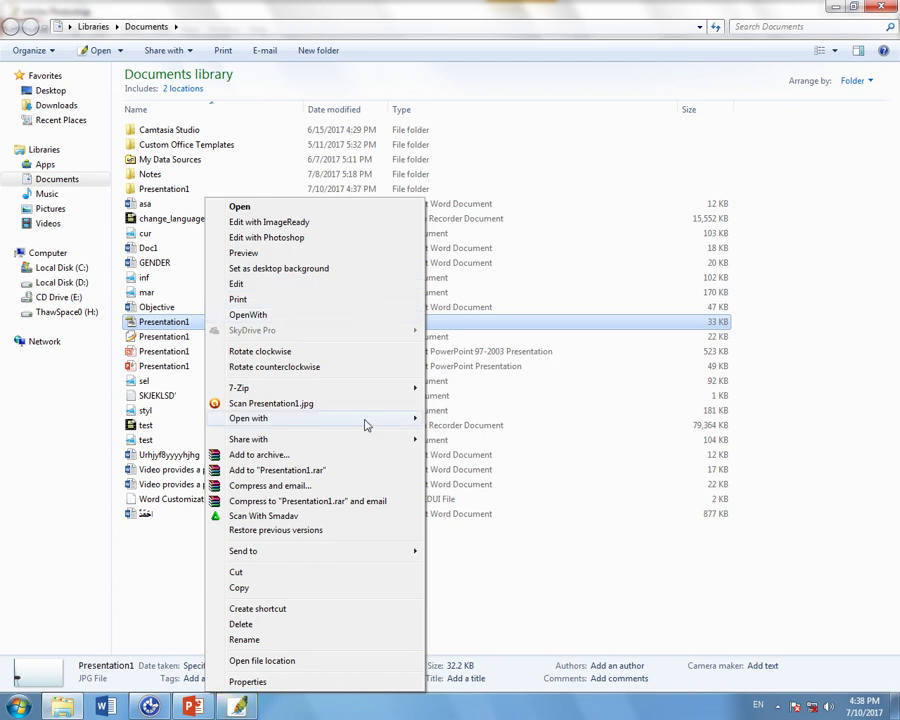
pyautogui.moveTo(248, 418)
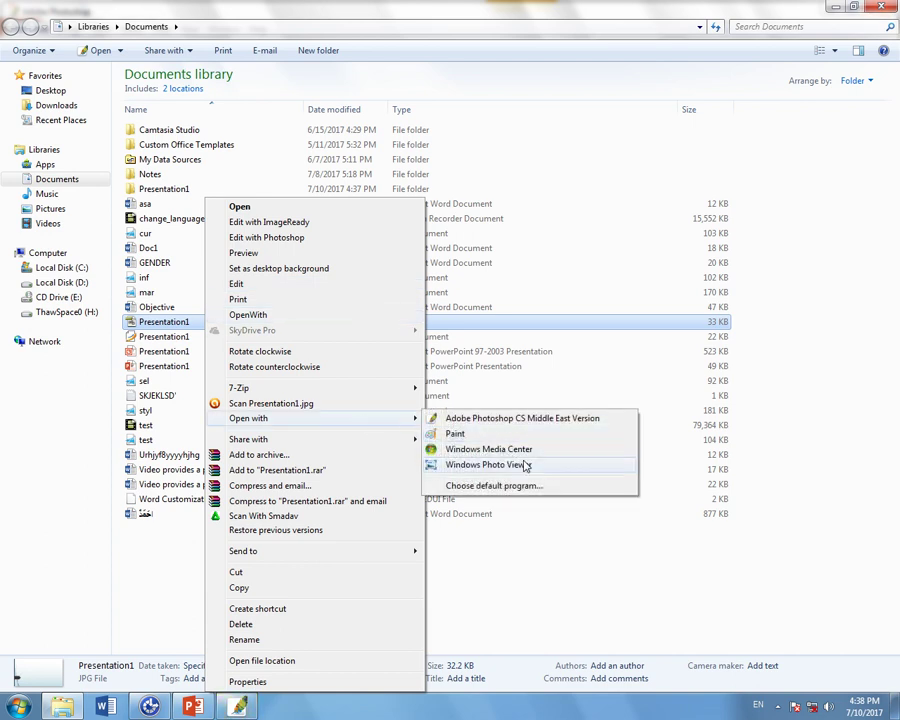
pyautogui.click(524, 465)
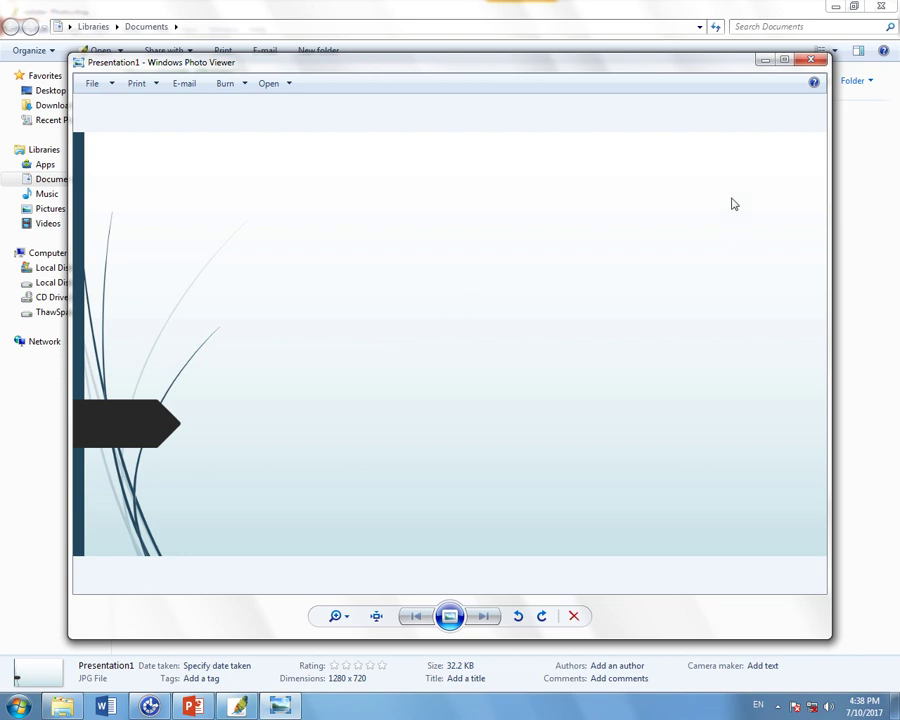
# Step: Close Photo Viewer, dismiss the save prompt, and close Photoshop from the taskbar
pyautogui.click(811, 59)
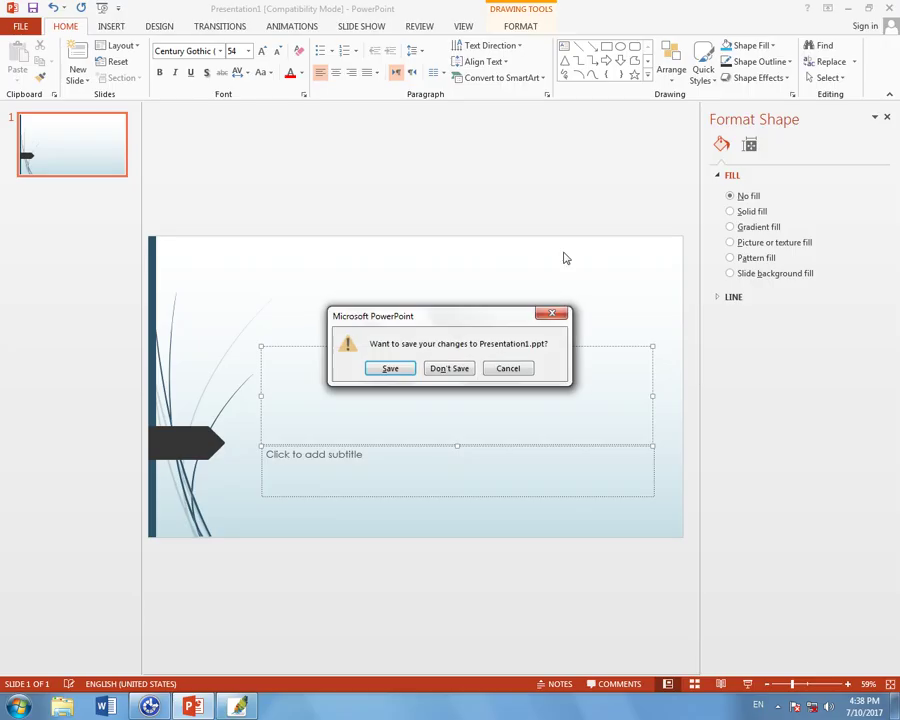
pyautogui.click(508, 368)
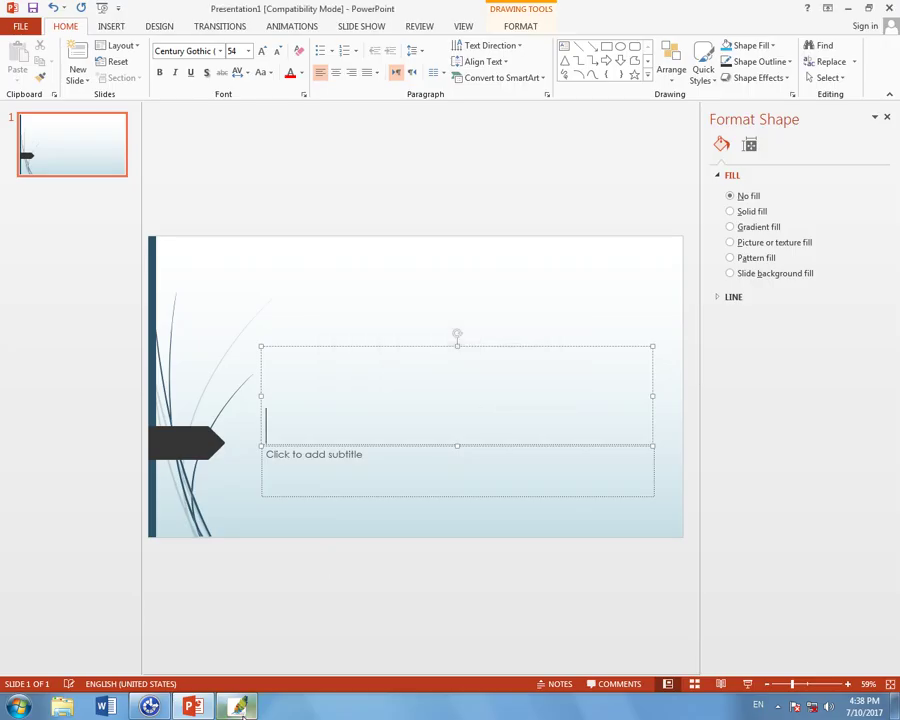
pyautogui.rightClick(240, 706)
pyautogui.click(244, 668)
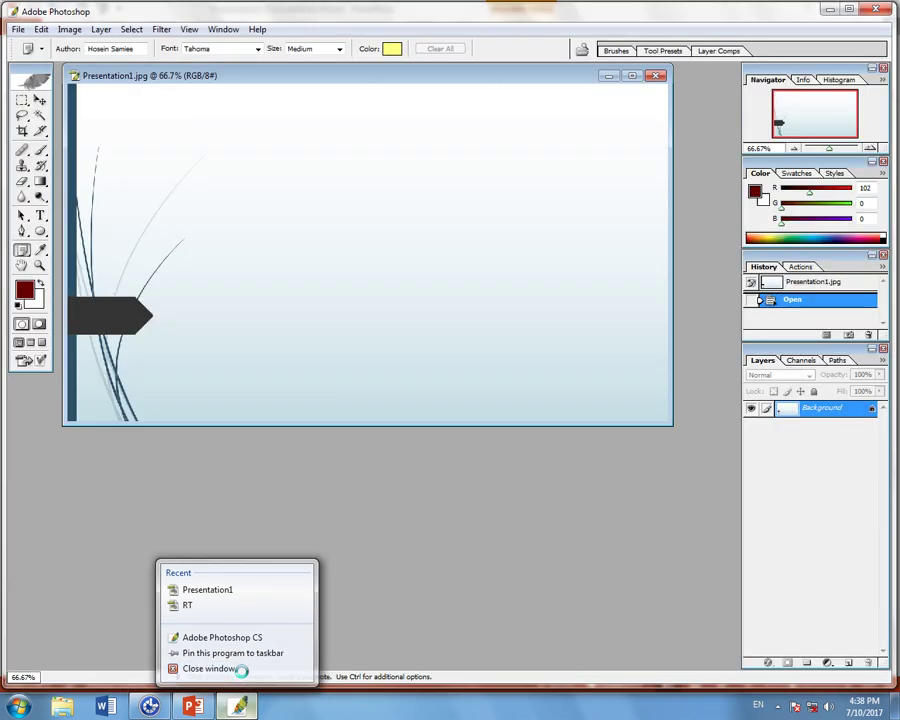
# Step: Open the Save As window, inspect the file formats, and cancel without saving
pyautogui.press('F12')
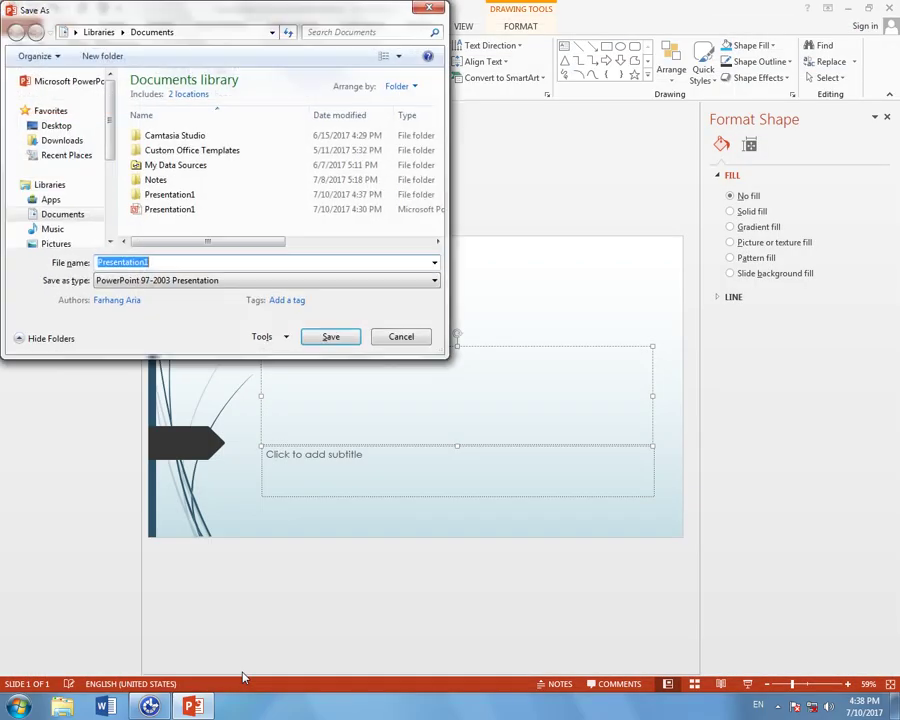
pyautogui.click(416, 283)
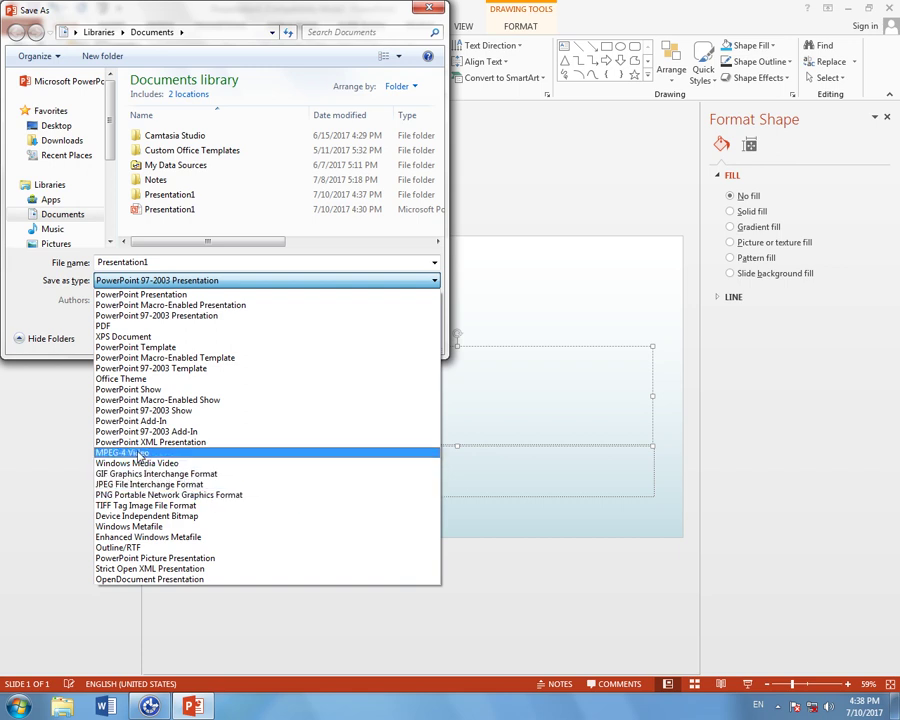
pyautogui.click(28, 574)
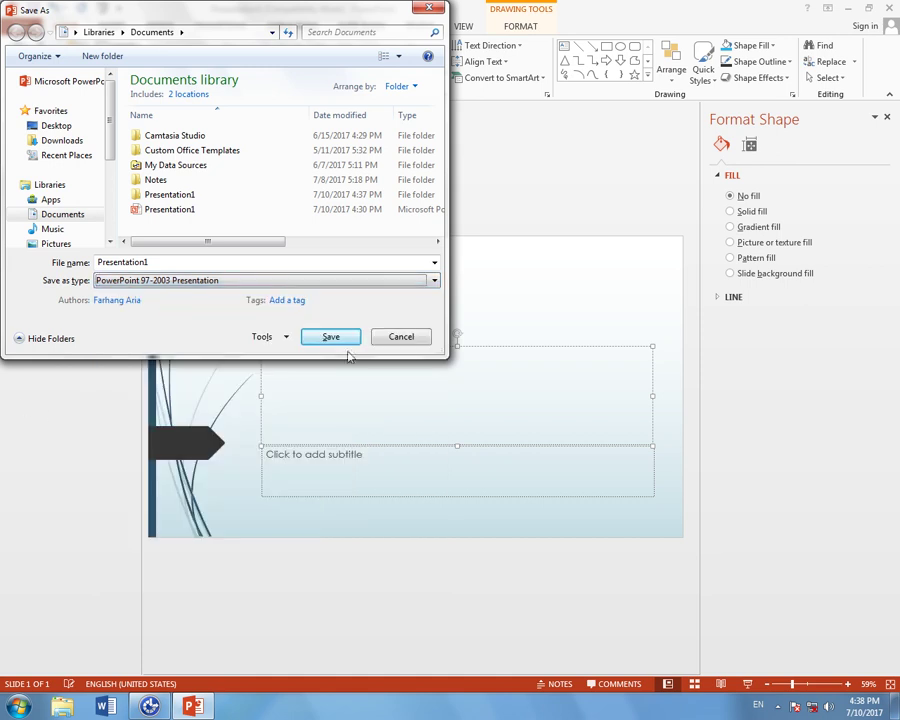
pyautogui.click(419, 338)
# Step: Add two new slides after the title slide so the presentation has three
pyautogui.click(90, 237)
pyautogui.press('Return')
pyautogui.click(83, 287)
pyautogui.press('Return')
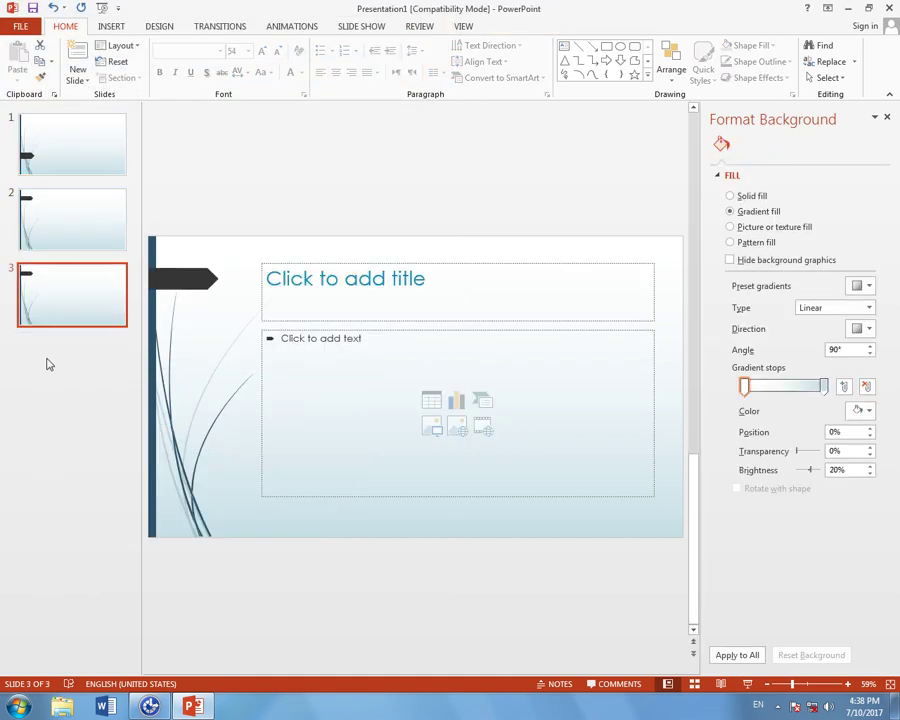
# Step: Add new slides after the last one until the presentation has five slides
pyautogui.click(50, 370)
pyautogui.press('Return')
pyautogui.click(40, 458)
pyautogui.press('Return')
# Step: Title slide 1 as '1' and slide 2 as '2'
pyautogui.click(74, 168)
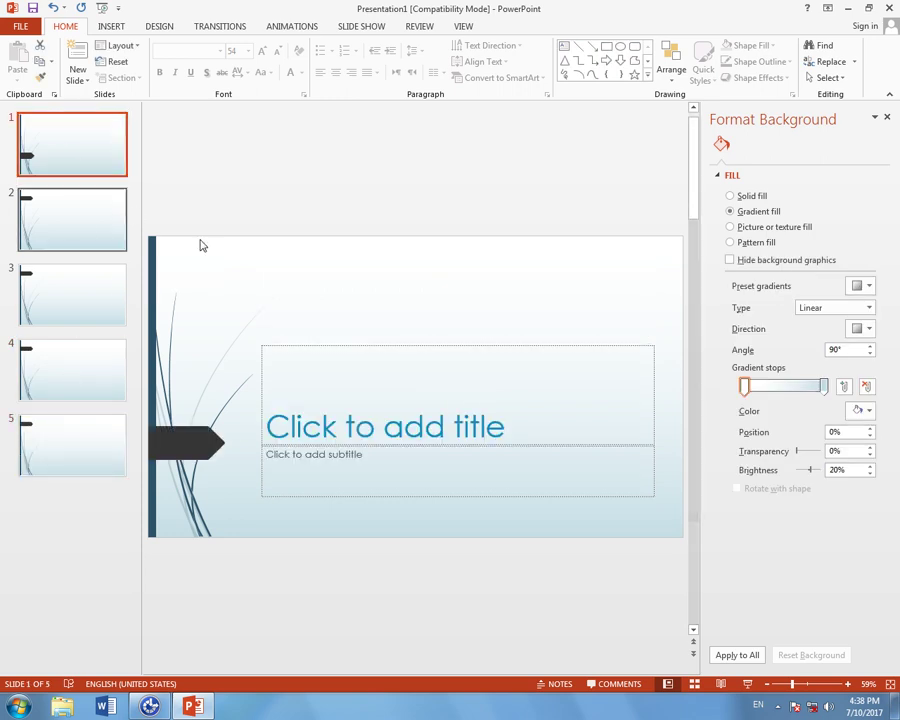
pyautogui.click(410, 443)
pyautogui.click(422, 420)
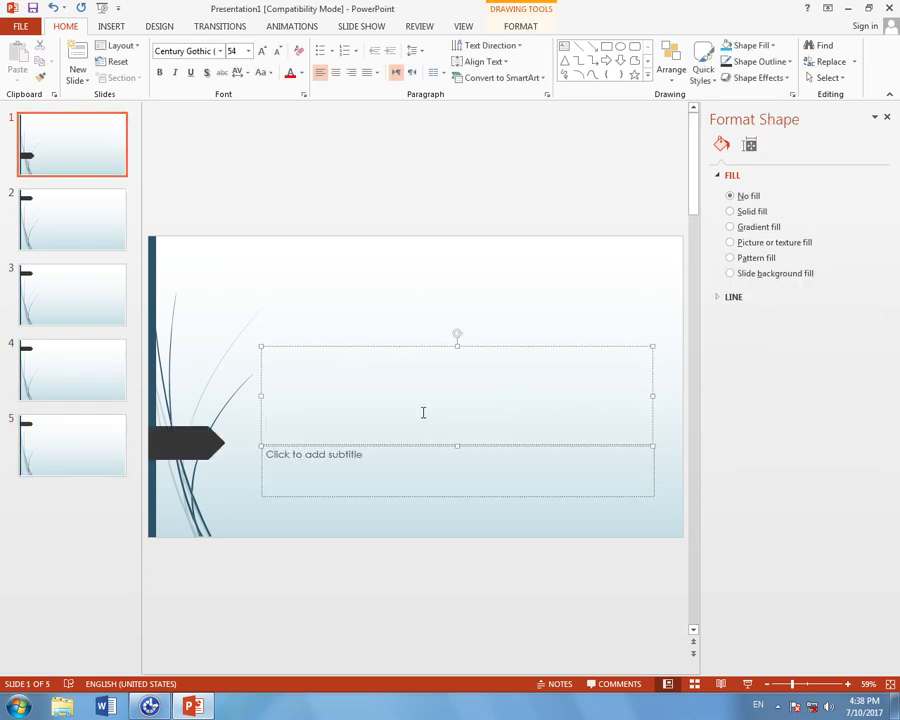
pyautogui.write('1')
pyautogui.click(66, 209)
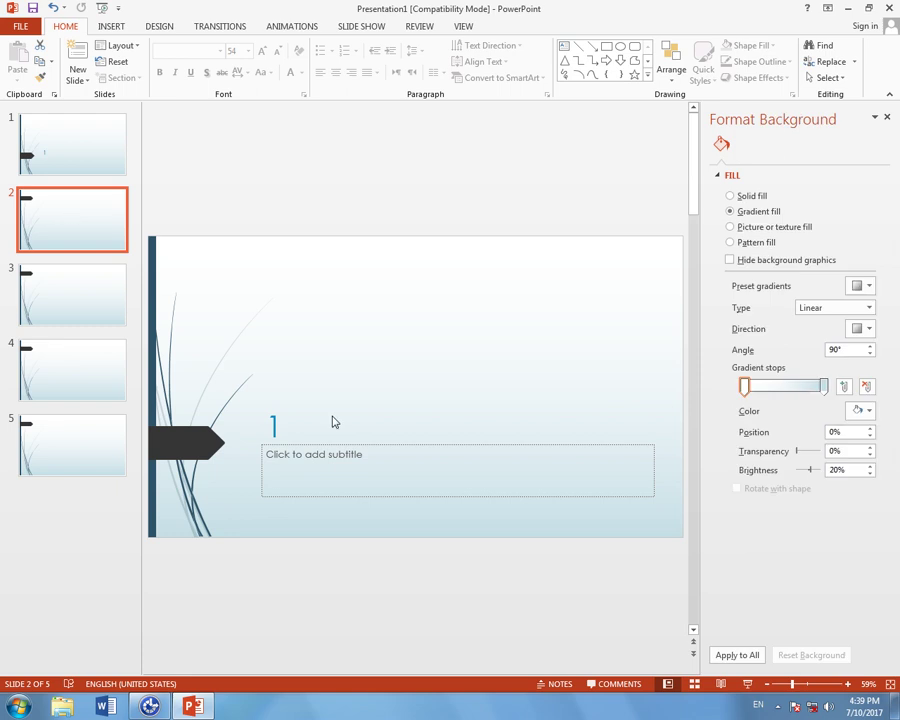
pyautogui.click(432, 301)
pyautogui.write('2')
# Step: Title slides 3, 4 and 5 as '3', '4' and '5', then return to slide 1
pyautogui.click(98, 290)
pyautogui.click(362, 290)
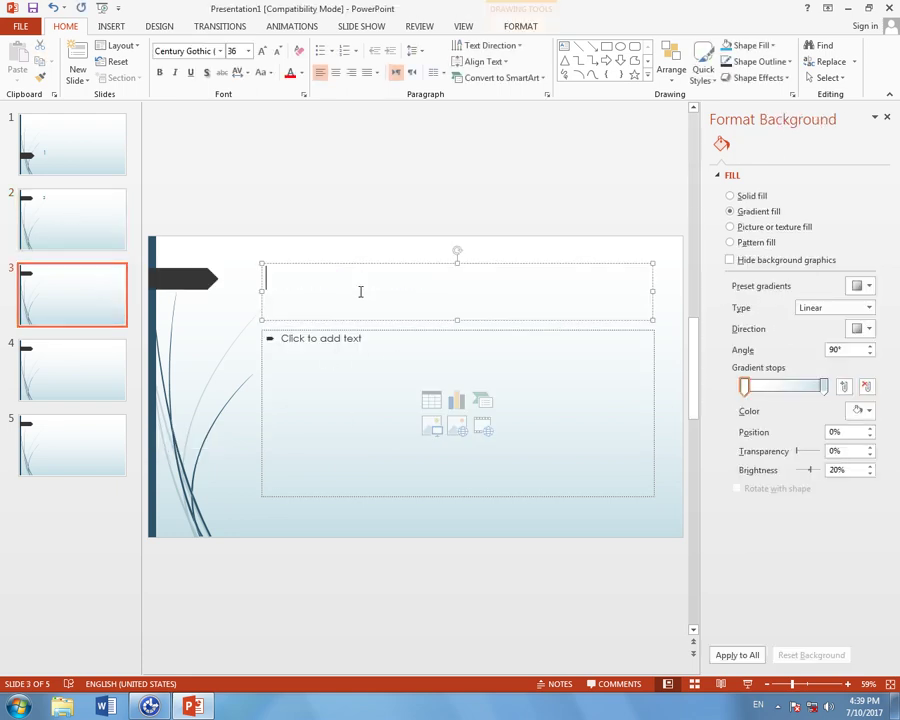
pyautogui.write('3')
pyautogui.click(66, 374)
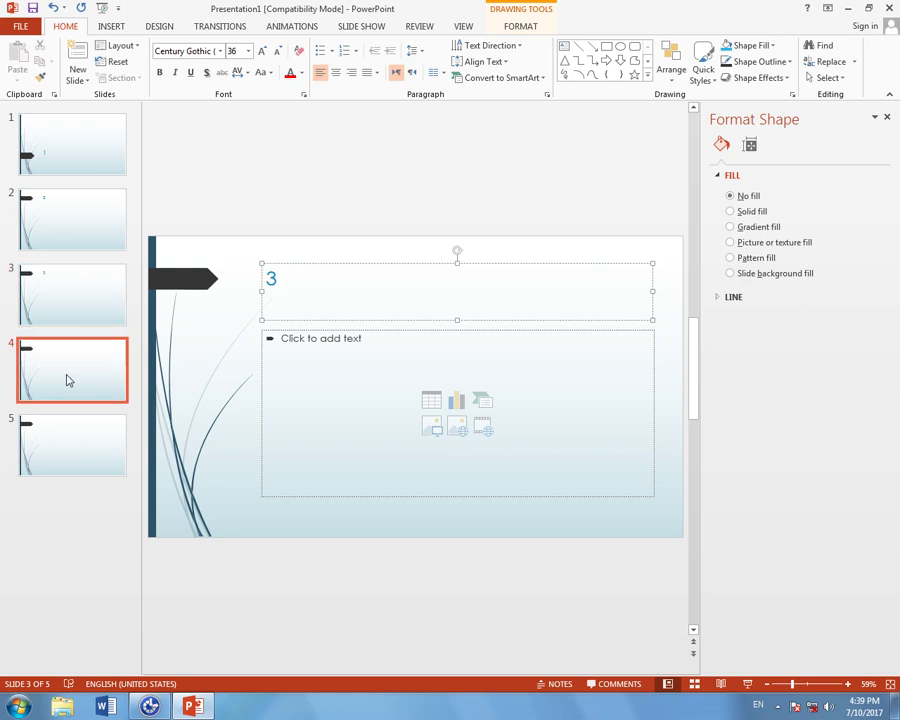
pyautogui.click(362, 305)
pyautogui.write('4')
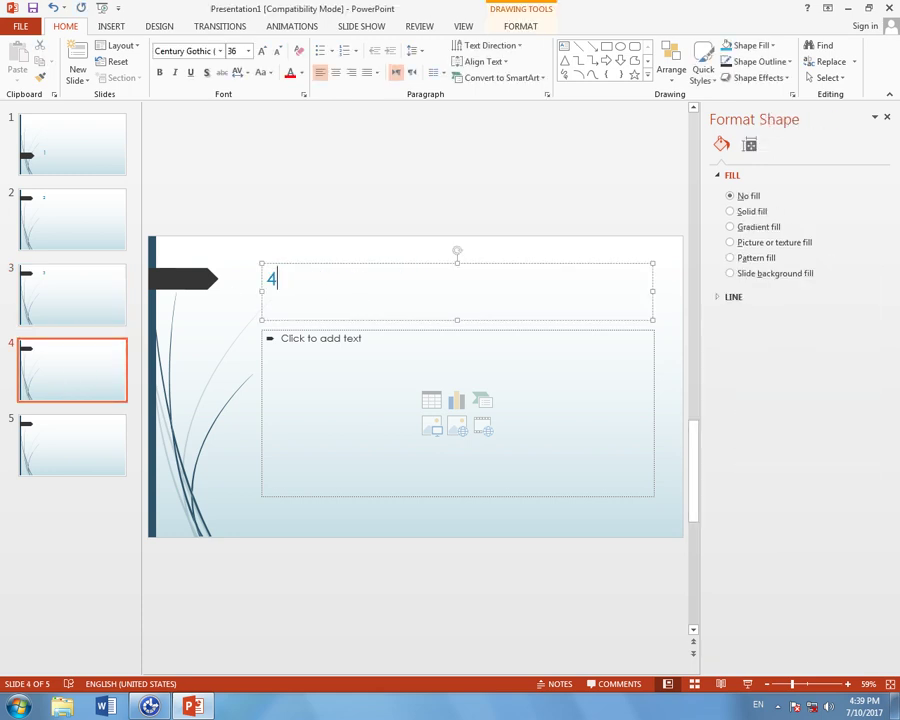
pyautogui.click(88, 430)
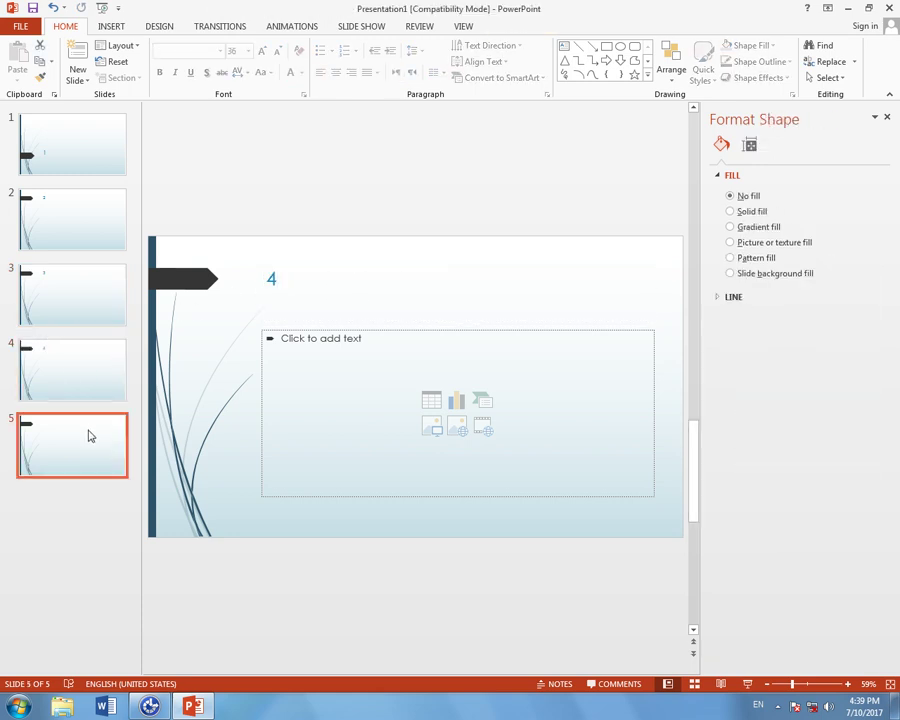
pyautogui.click(365, 287)
pyautogui.write('5')
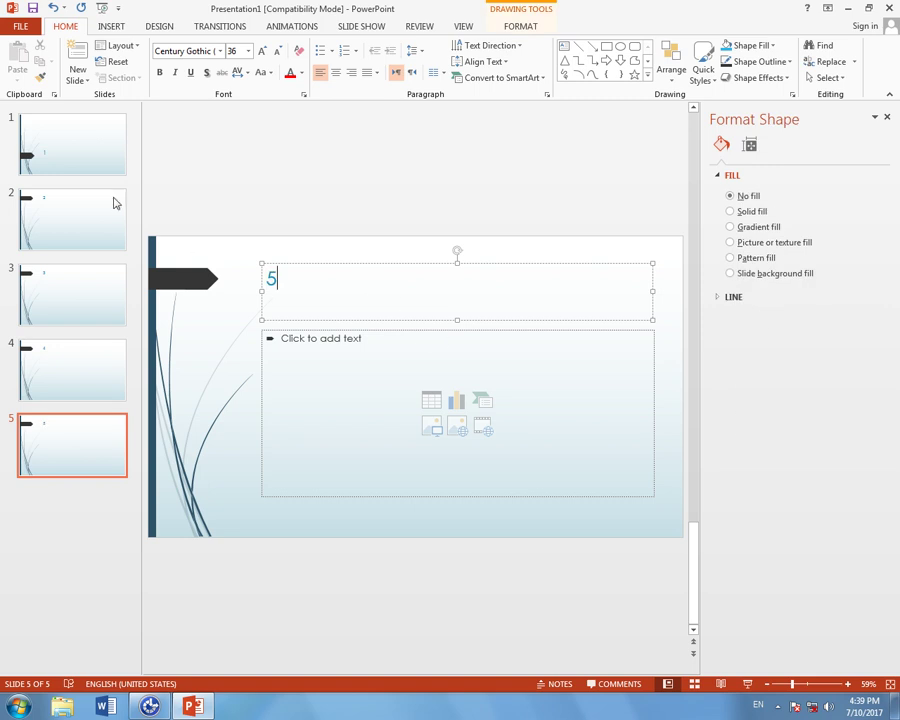
pyautogui.click(54, 154)
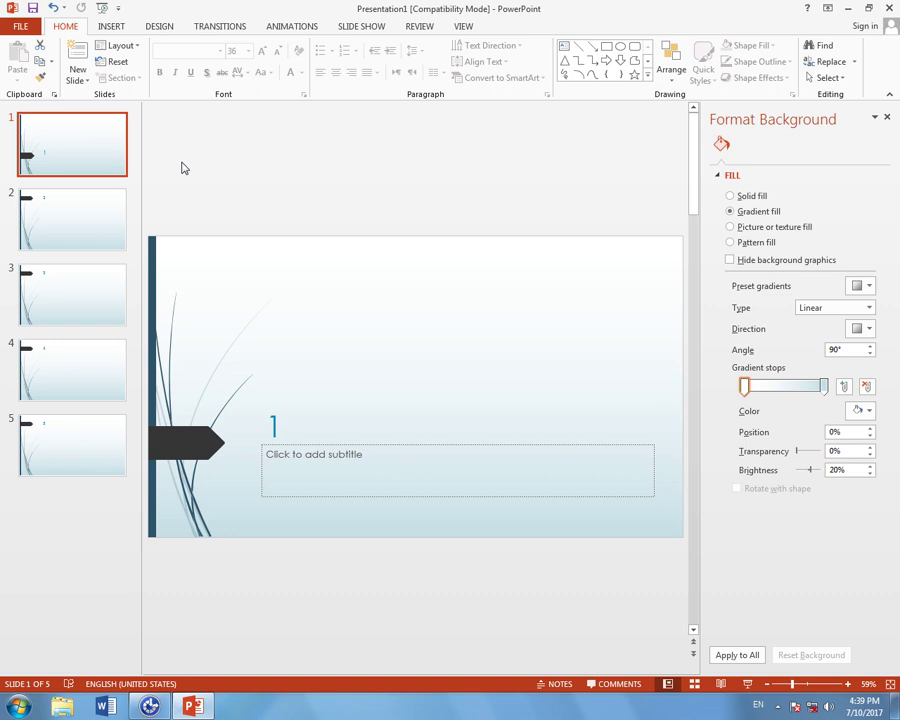
pyautogui.press('F12')
# Step: Save Presentation1 to Documents with MPEG-4 Video as the file type
pyautogui.click(309, 278)
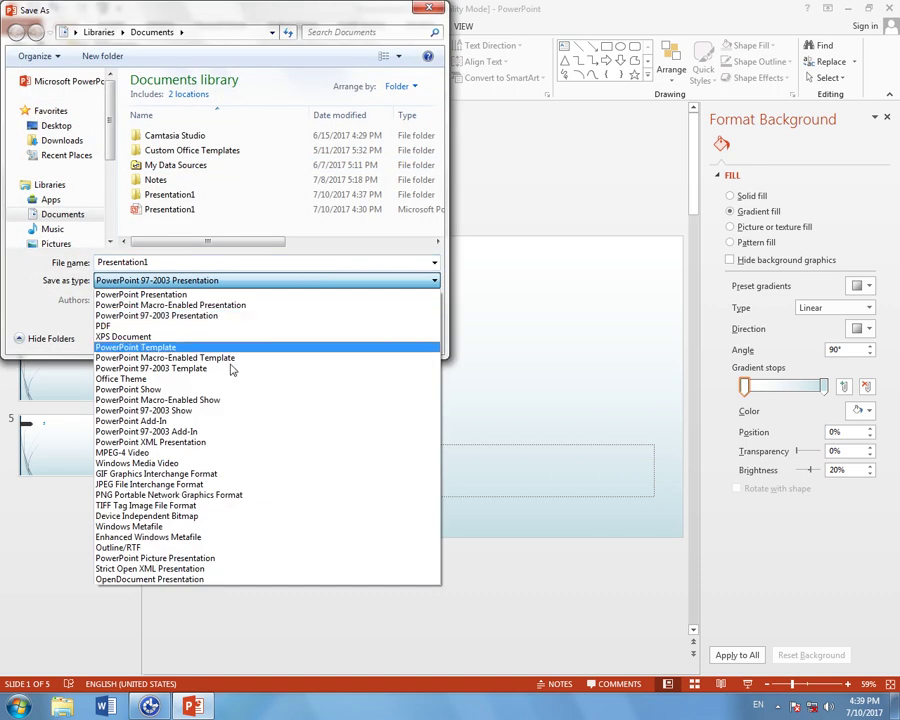
pyautogui.click(183, 456)
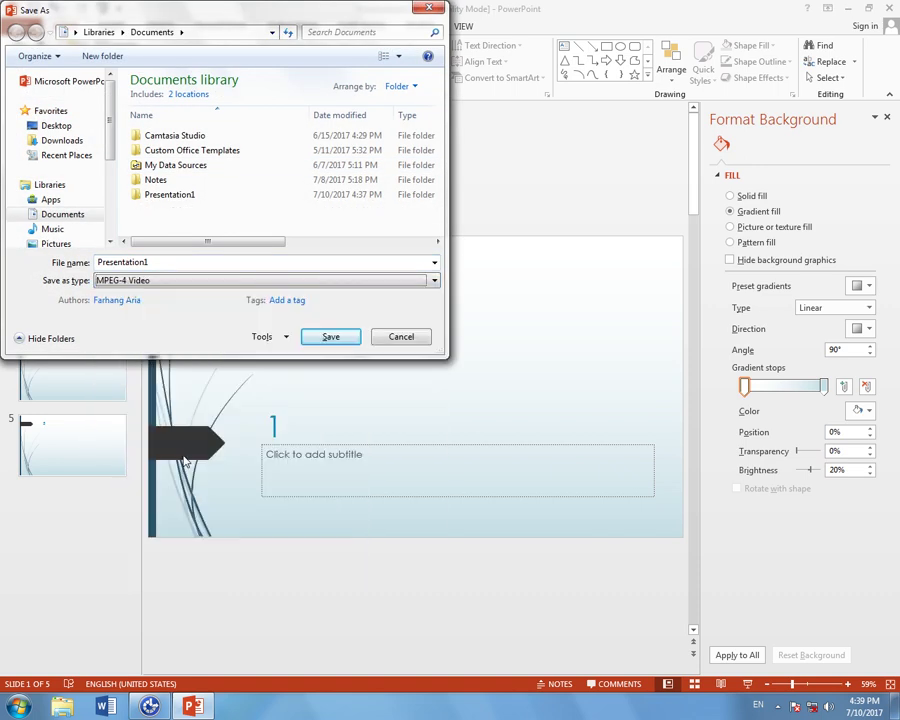
pyautogui.click(320, 343)
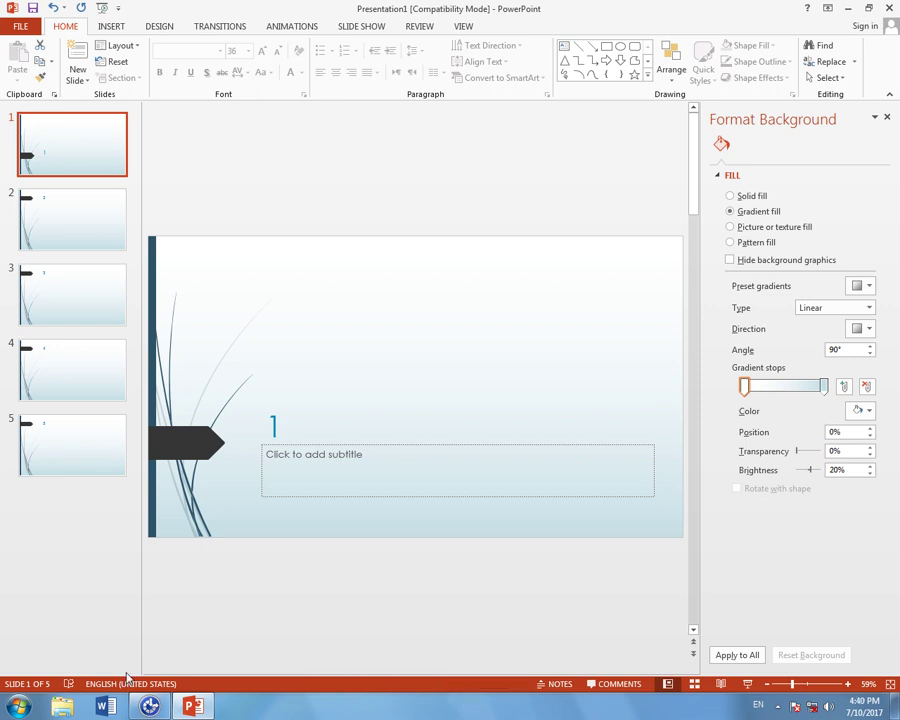
# Step: In Explorer's Documents library, check the Presentation1 folder, then select the Presentation1 MP4 video
pyautogui.click(62, 706)
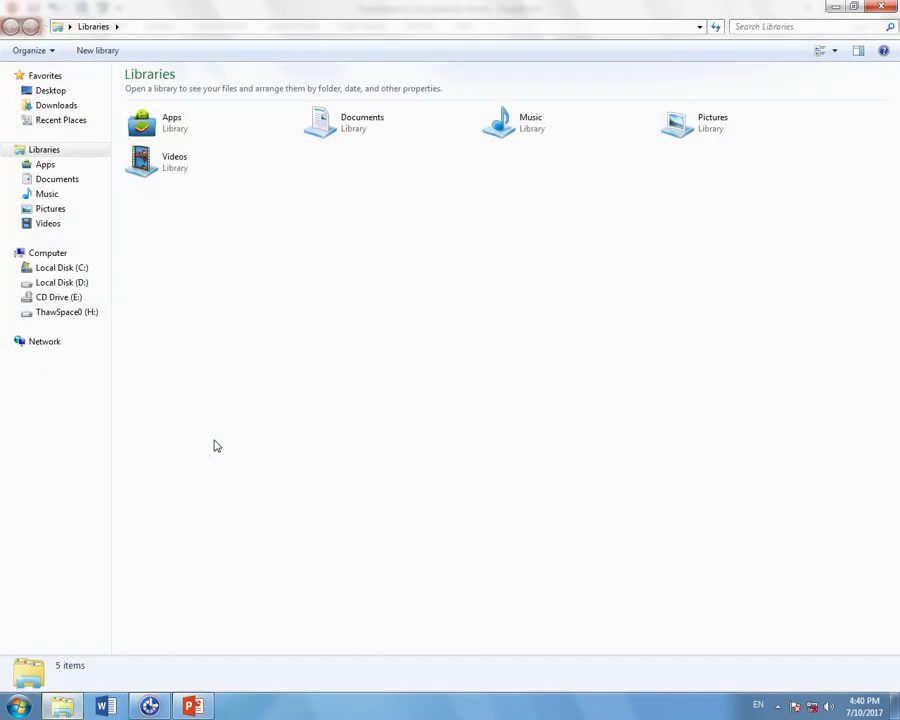
pyautogui.click(60, 181)
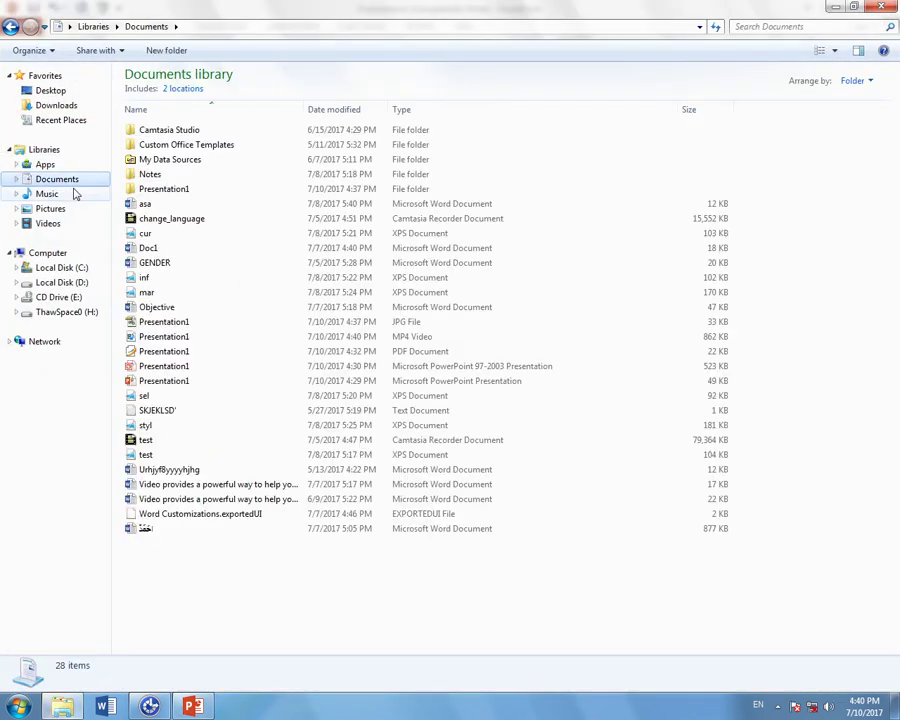
pyautogui.doubleClick(245, 192)
pyautogui.click(166, 137)
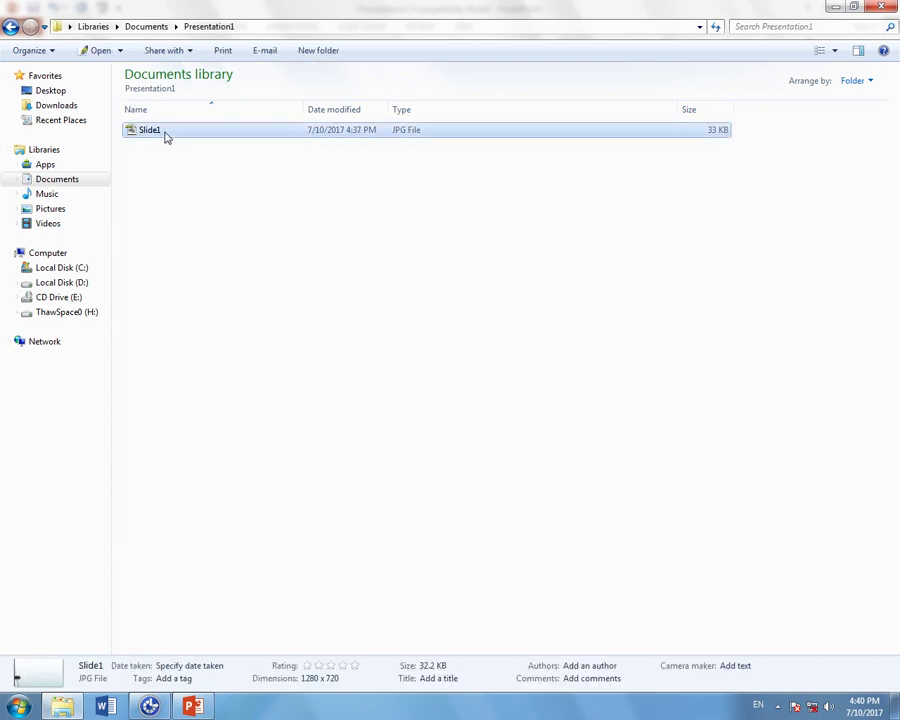
pyautogui.click(10, 27)
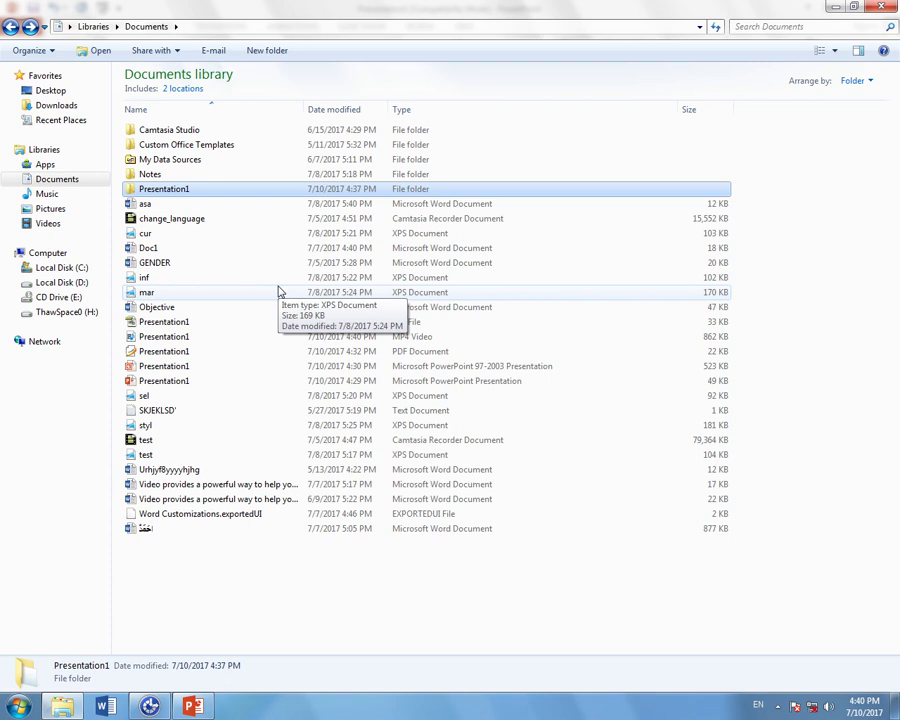
pyautogui.click(526, 336)
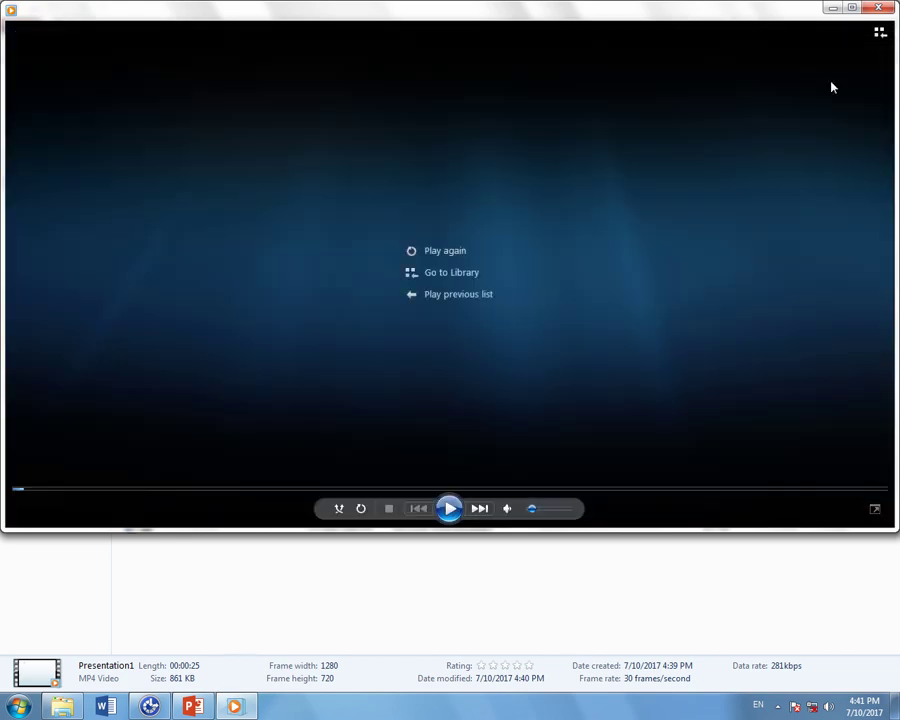
# Step: Close Windows Media Player after the video ends, then close Explorer to return to PowerPoint
pyautogui.click(878, 7)
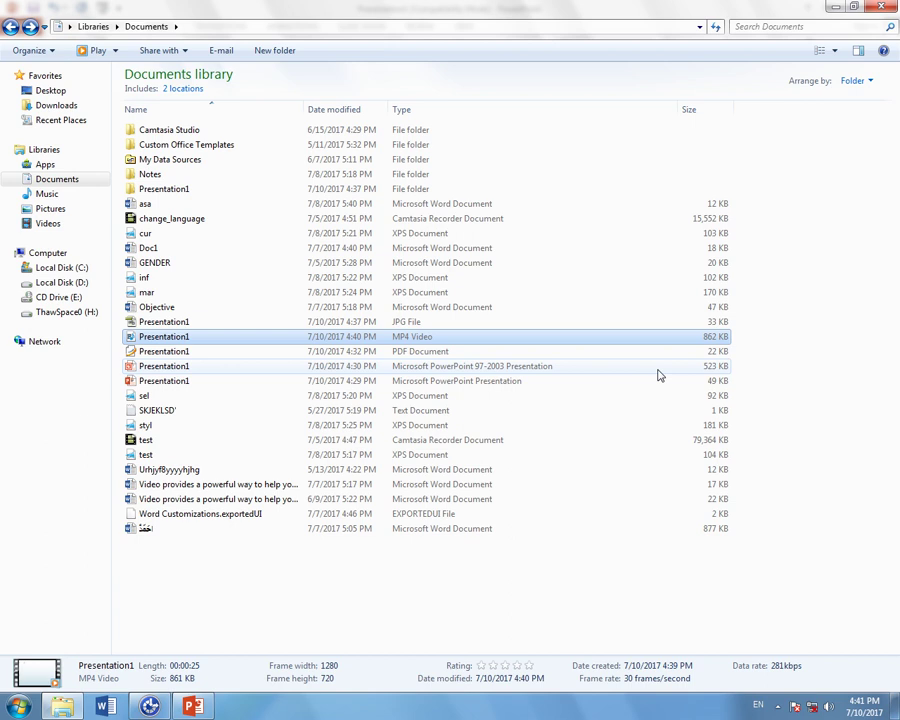
pyautogui.click(881, 7)
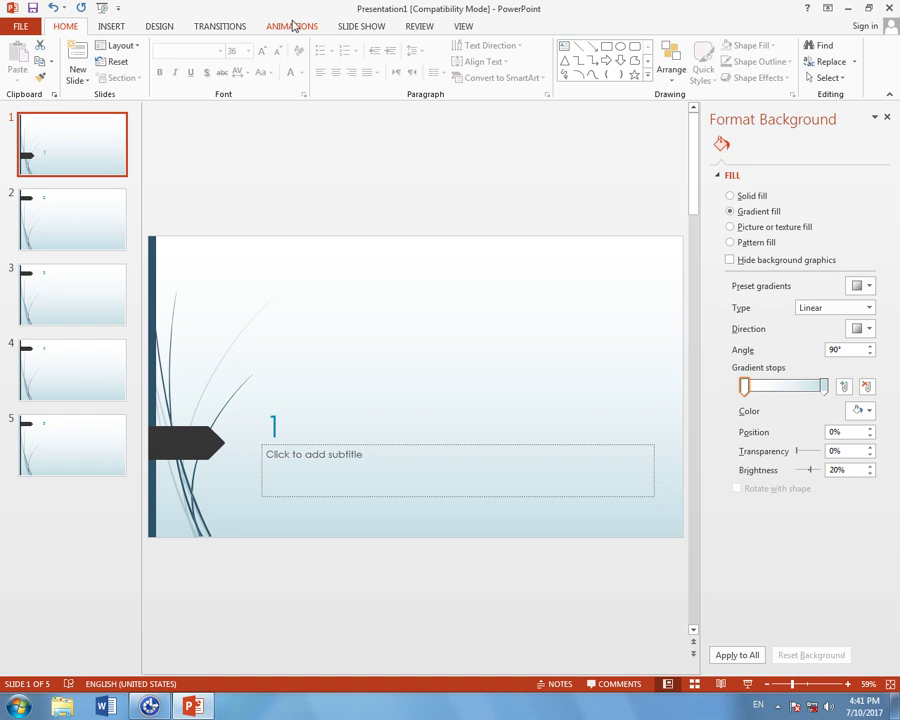
# Step: Set slide 1's transition sound to Bomb and check the system volume level
pyautogui.click(228, 26)
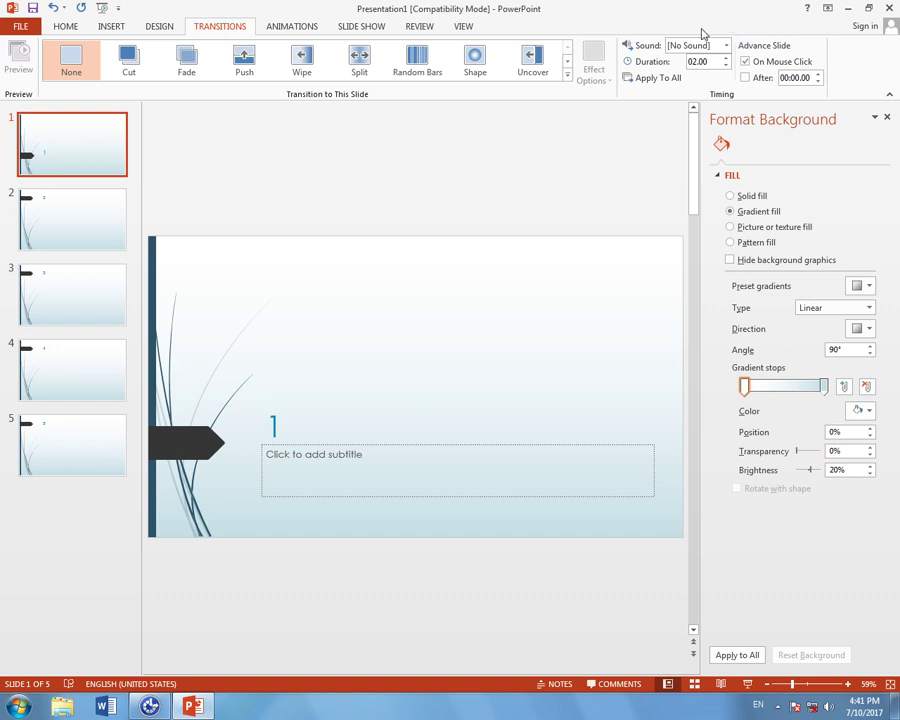
pyautogui.click(706, 50)
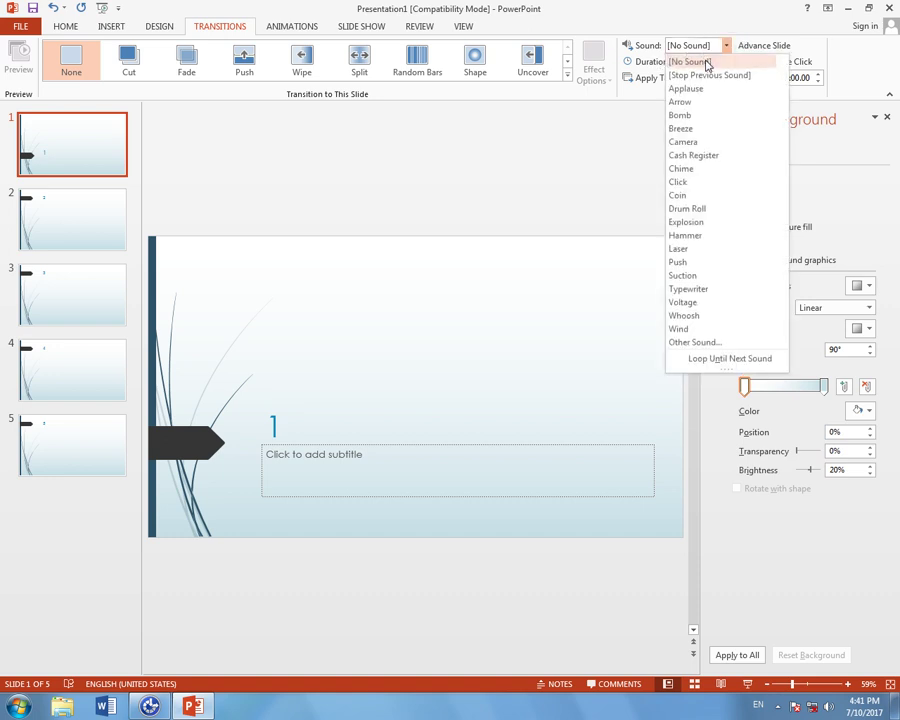
pyautogui.click(681, 115)
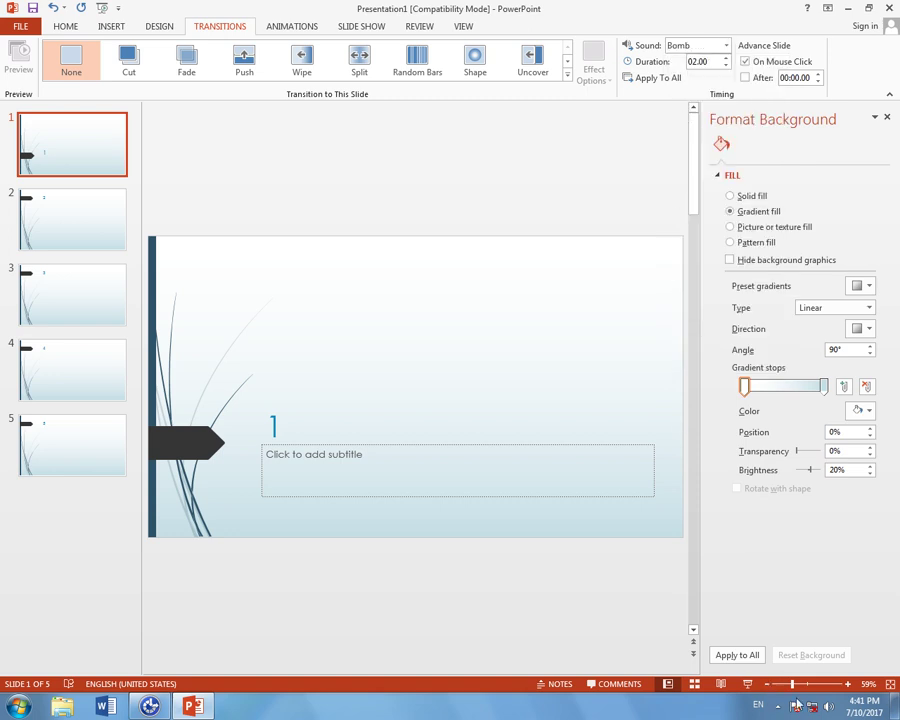
pyautogui.click(829, 705)
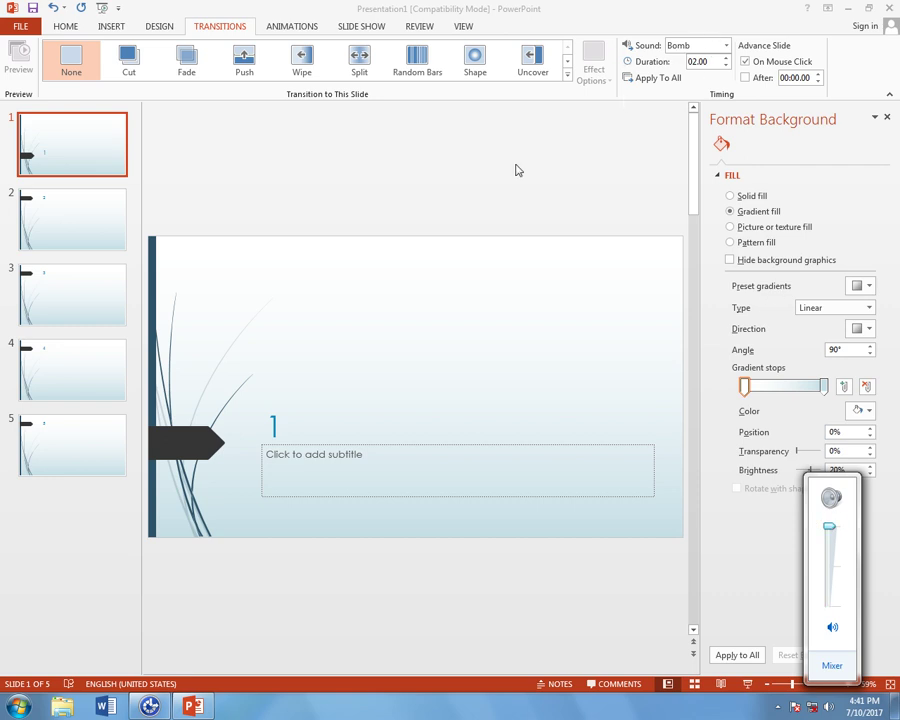
pyautogui.click(435, 364)
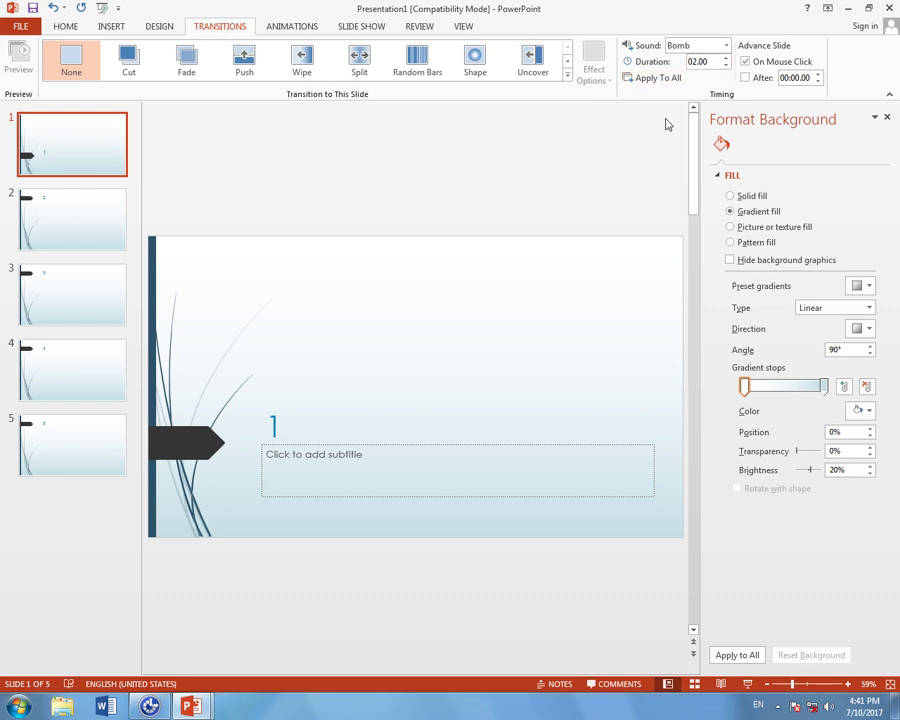
pyautogui.press('F5')
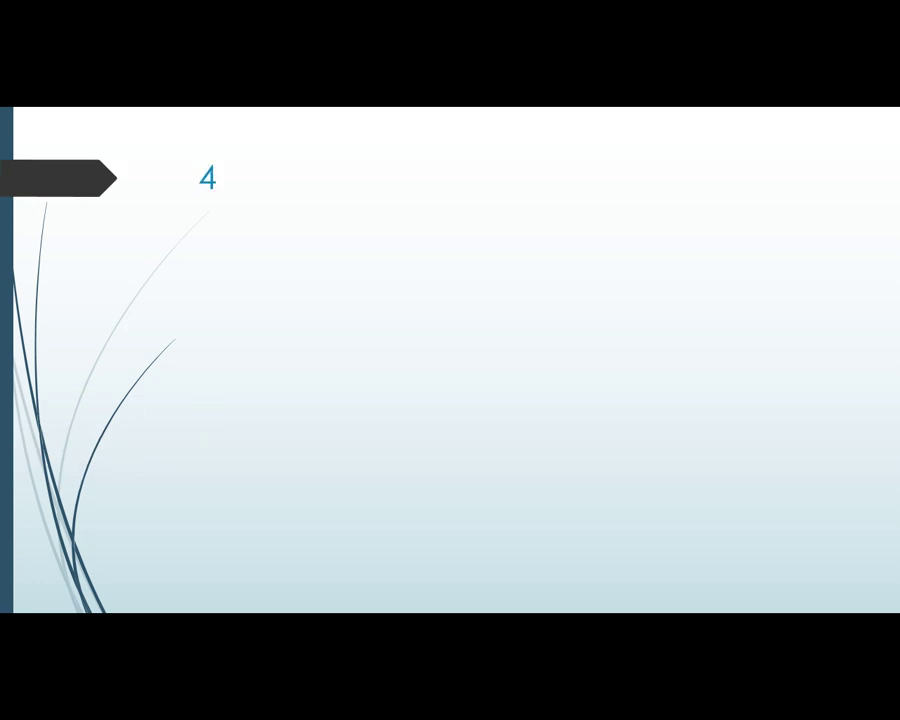
# Step: Exit the slide show, then show the Save As dialog's list of file types
pyautogui.press('Escape')
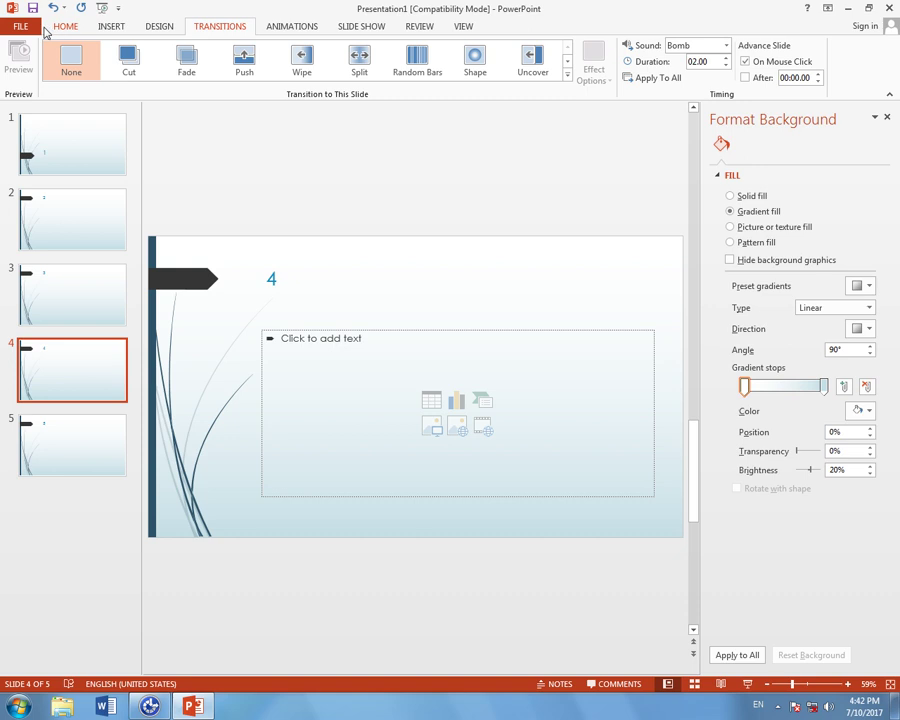
pyautogui.press('F12')
pyautogui.click(251, 284)
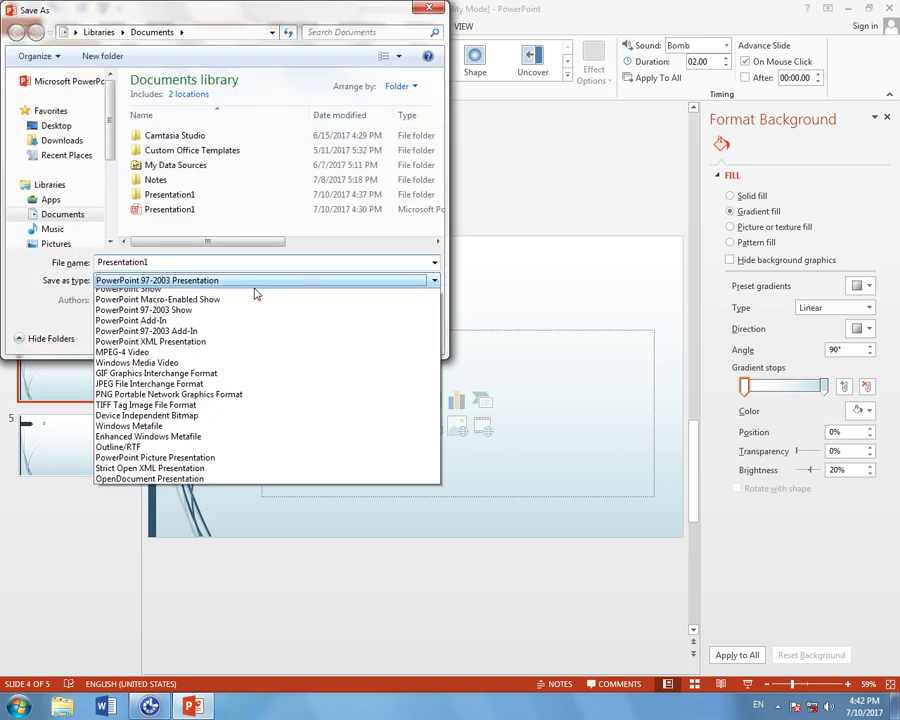
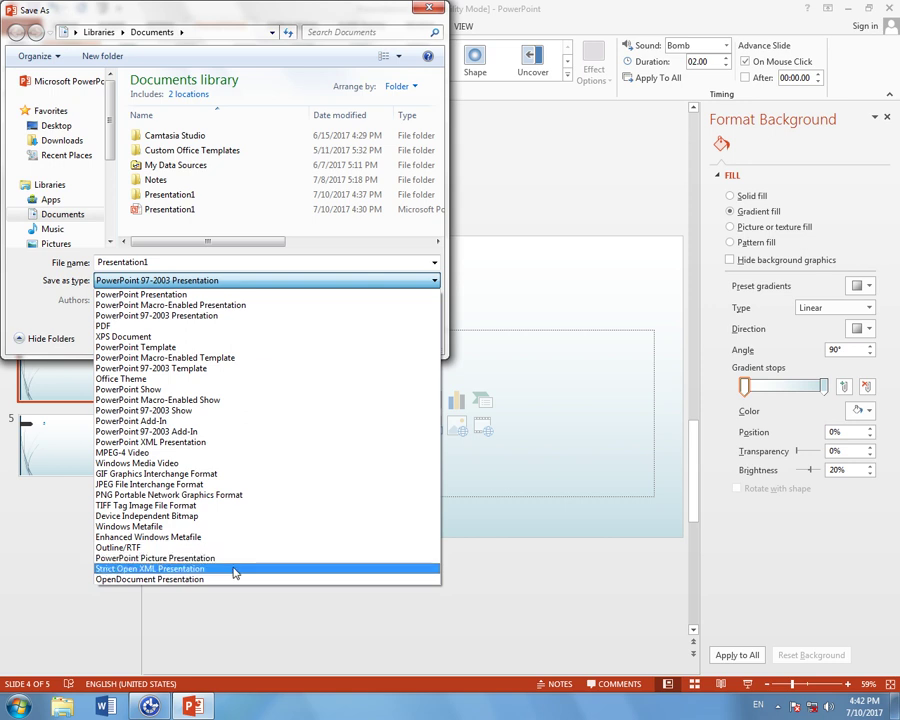
# Step: Pick OpenDocument Presentation as the Save As file type, then cancel without saving
pyautogui.click(204, 580)
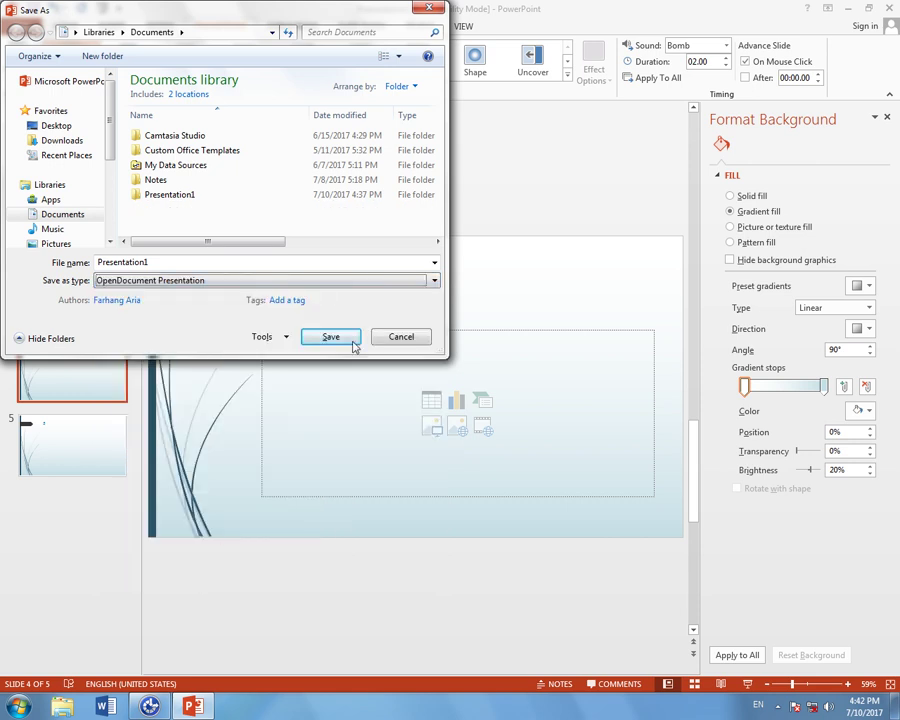
pyautogui.click(400, 337)
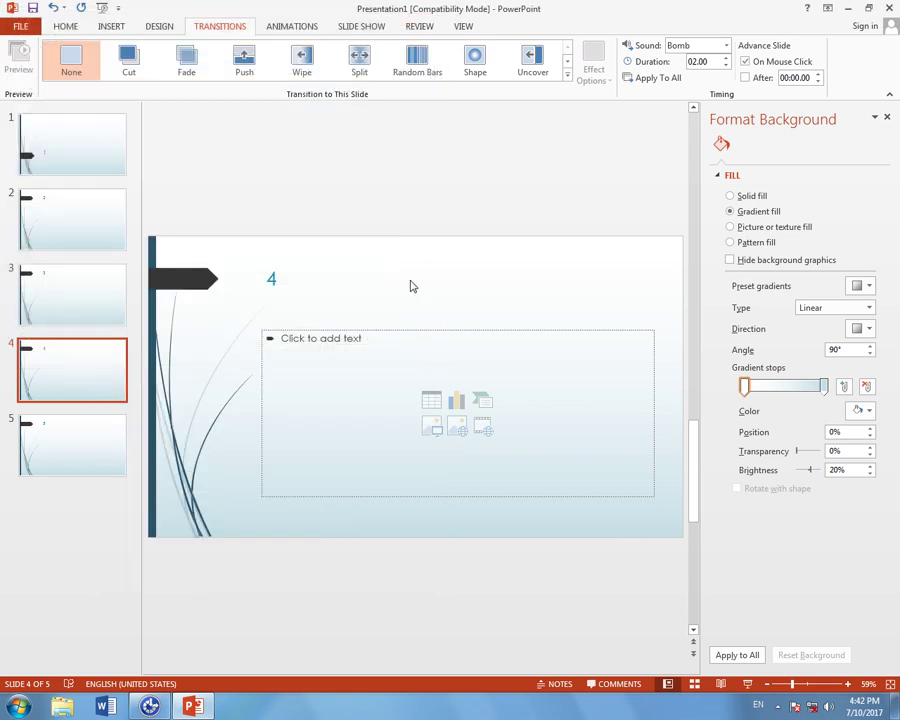
# Step: Open the recent file Presentation1 from Backstage, then close it again
pyautogui.click(19, 27)
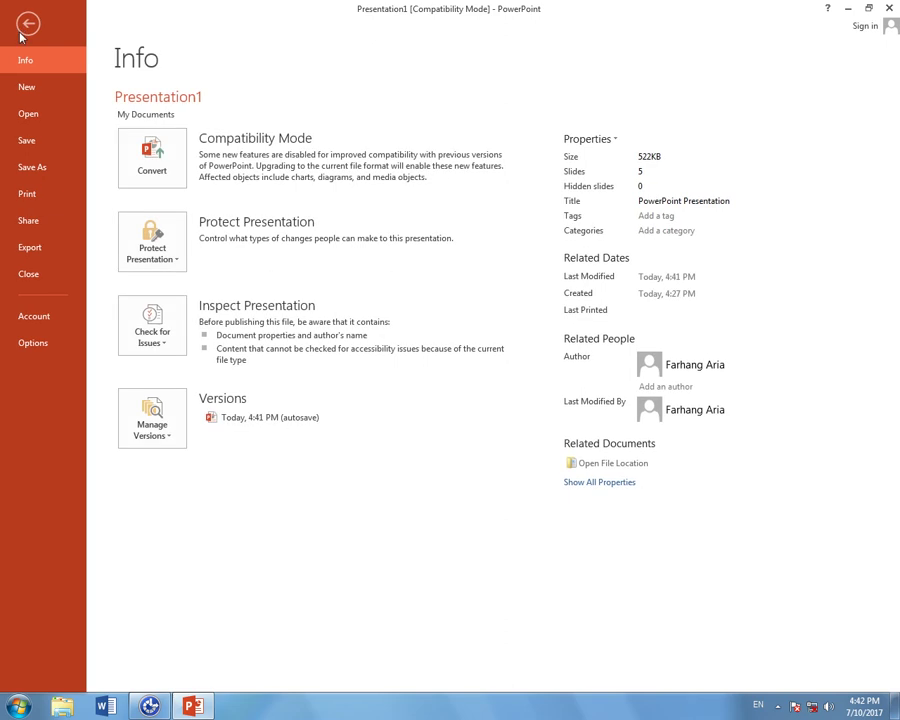
pyautogui.click(46, 115)
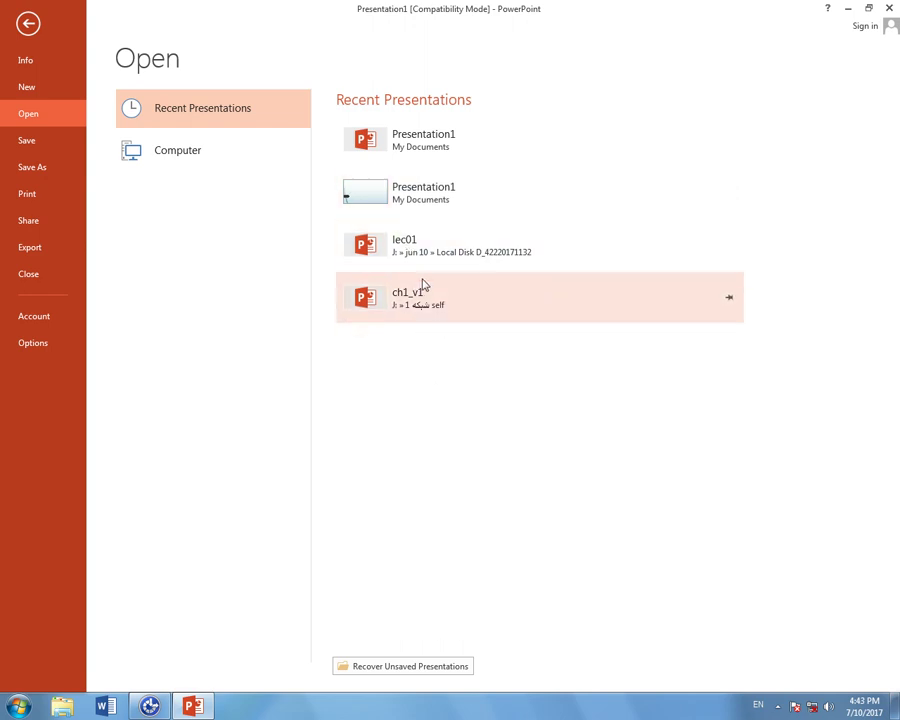
pyautogui.click(480, 201)
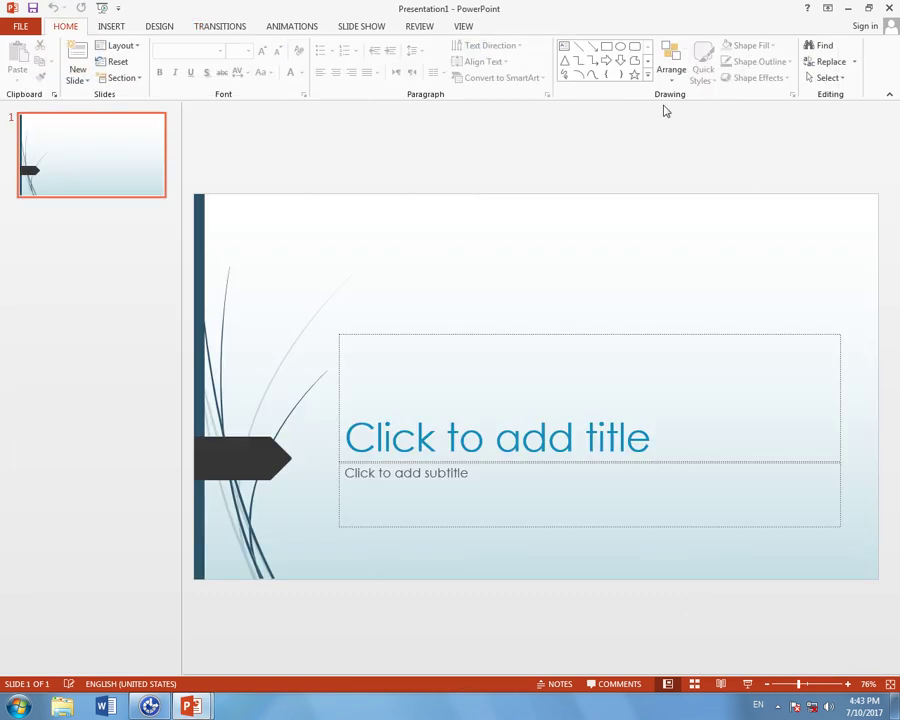
pyautogui.click(889, 9)
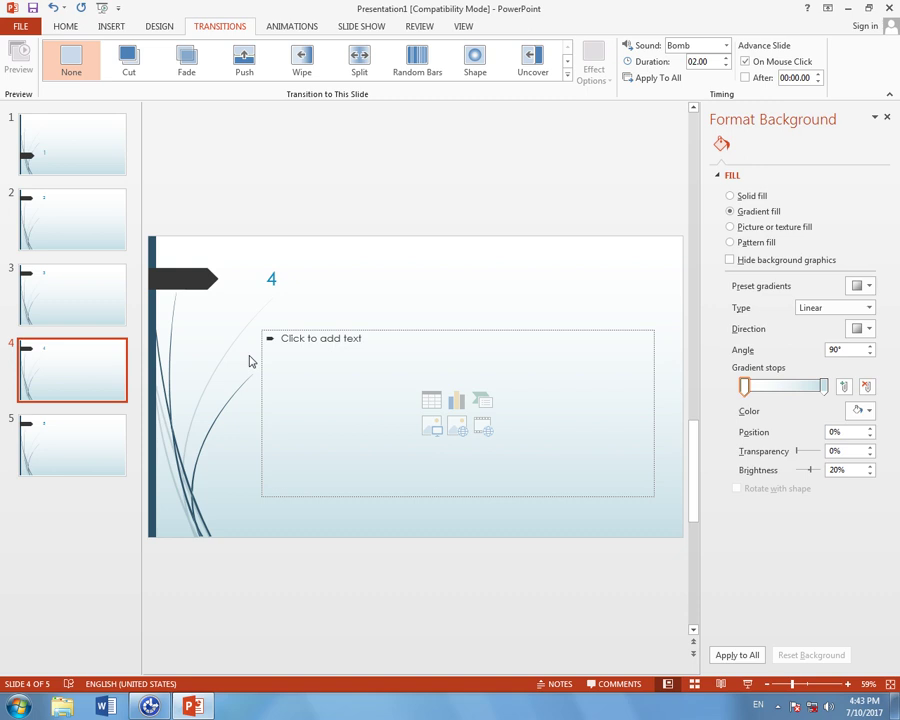
# Step: Reopen Backstage with Ctrl+O, look at Save As, then show the Print settings and preview
pyautogui.hotkey('ctrl', 'o')
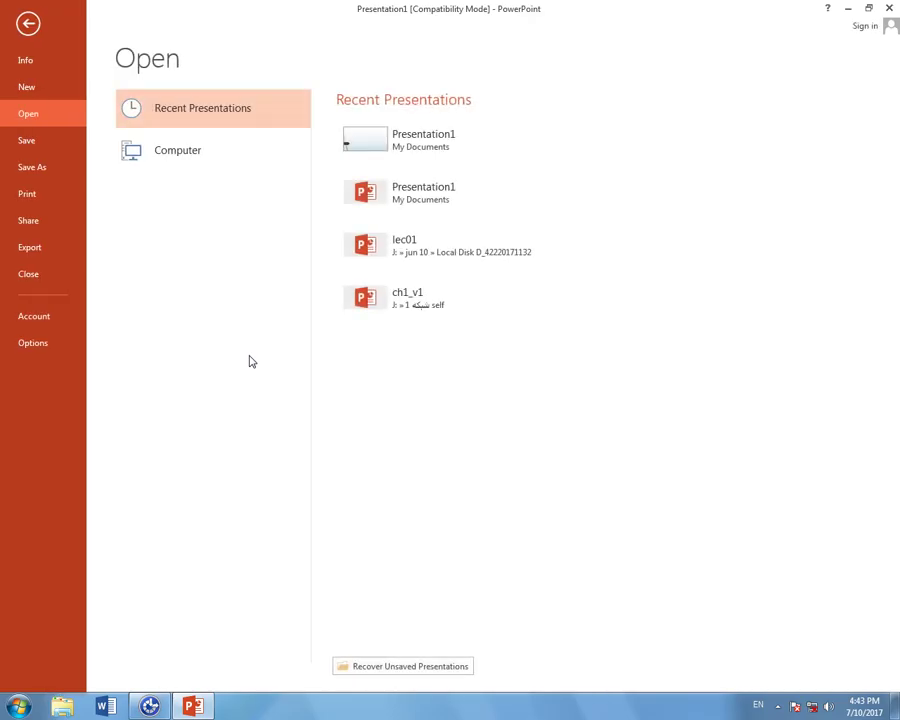
pyautogui.click(44, 166)
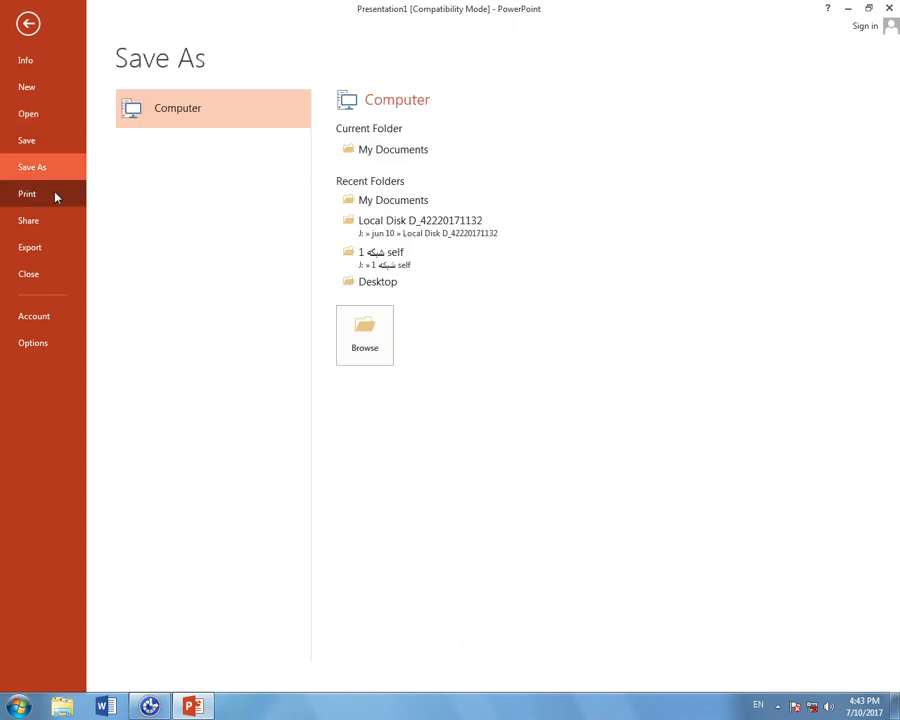
pyautogui.click(55, 195)
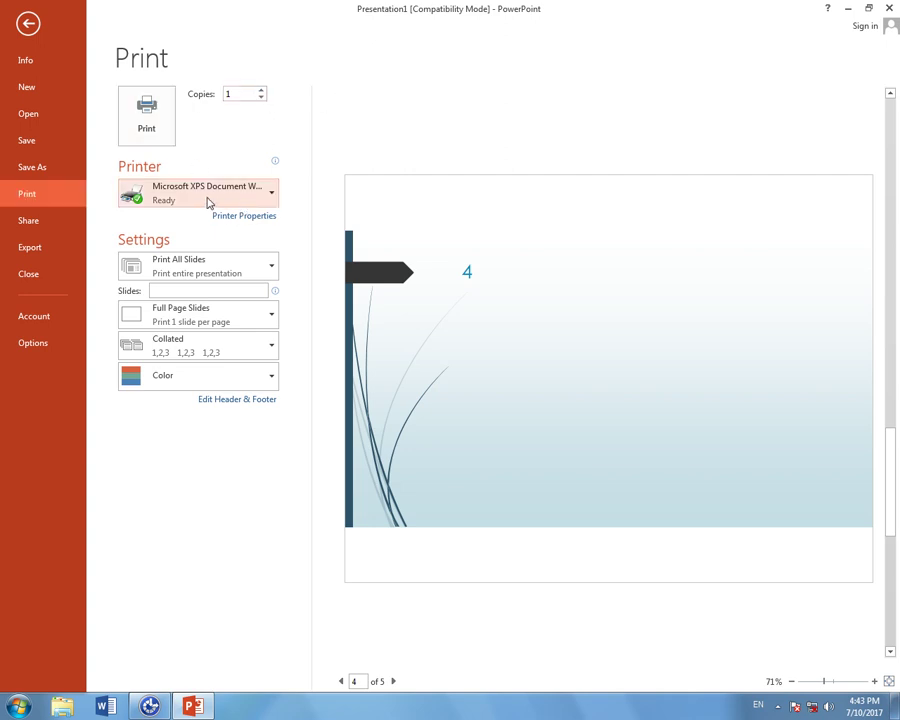
# Step: Try printing a custom slide range of 3-6, then clear the range
pyautogui.click(267, 262)
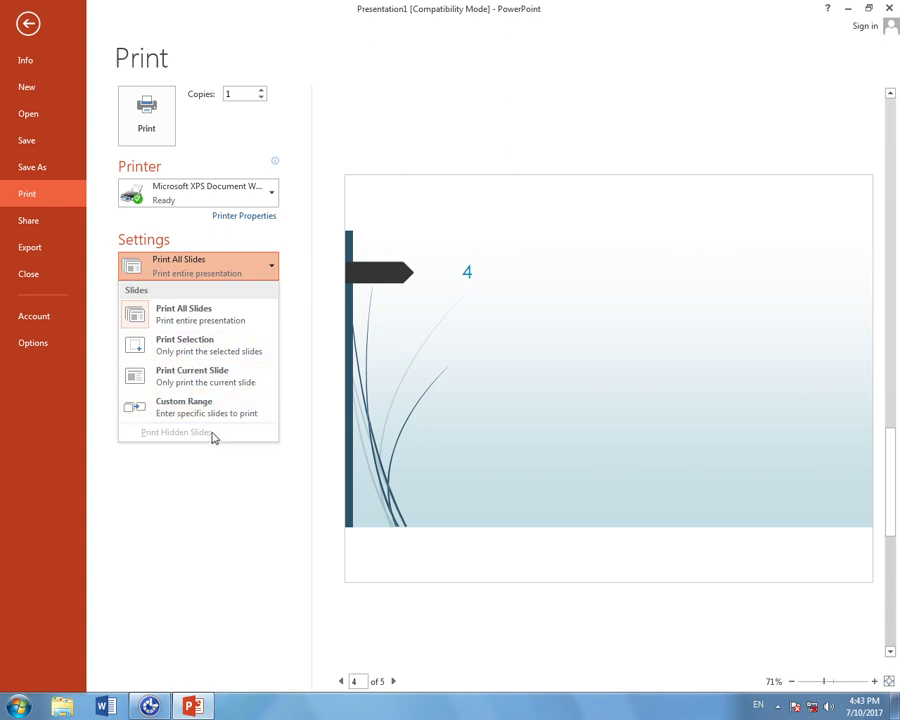
pyautogui.click(204, 416)
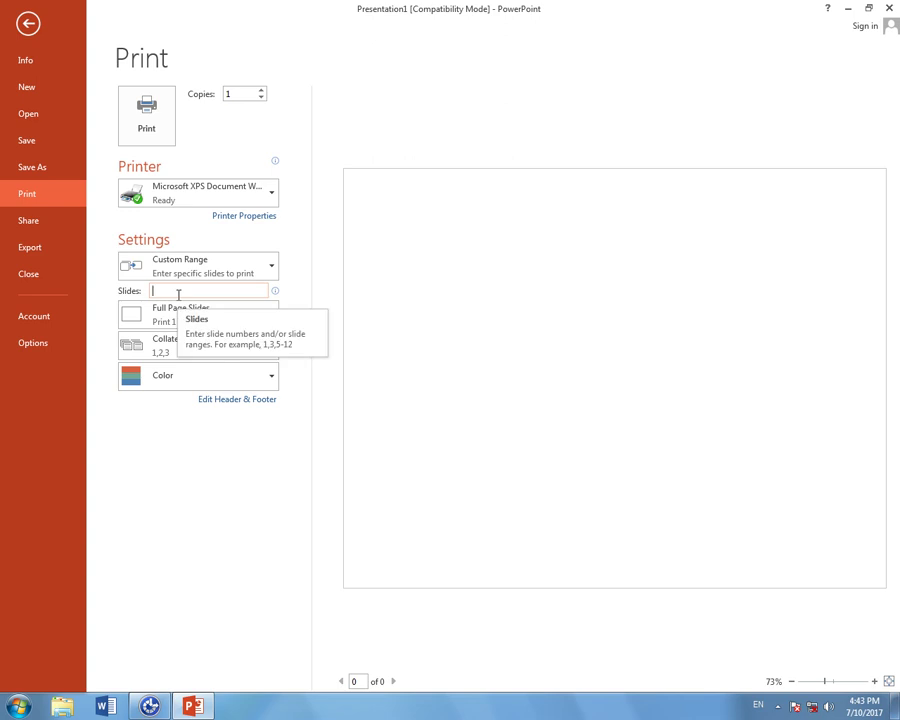
pyautogui.write('3-6')
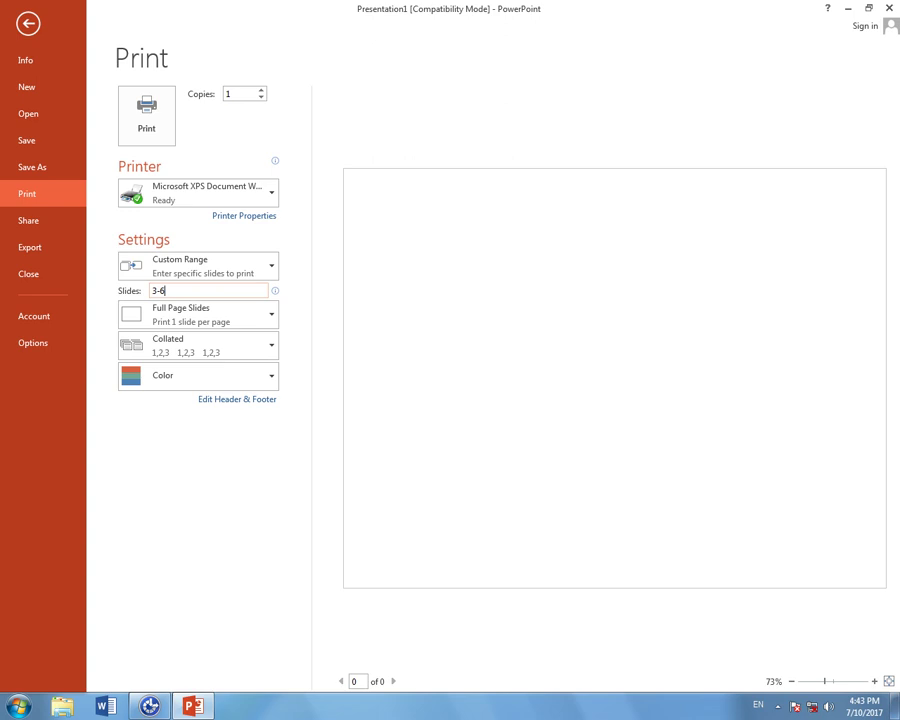
pyautogui.press('BackSpace')
pyautogui.press('BackSpace')
pyautogui.press('BackSpace')
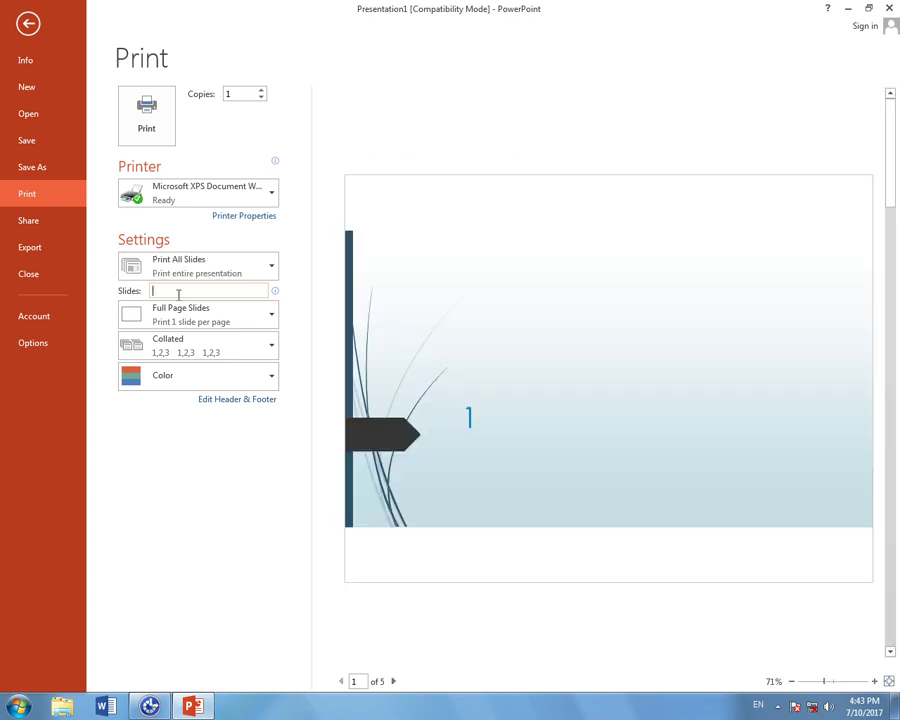
# Step: Try Print Selection and Print Current Slide, then settle on Print All Slides as Notes Pages
pyautogui.click(227, 279)
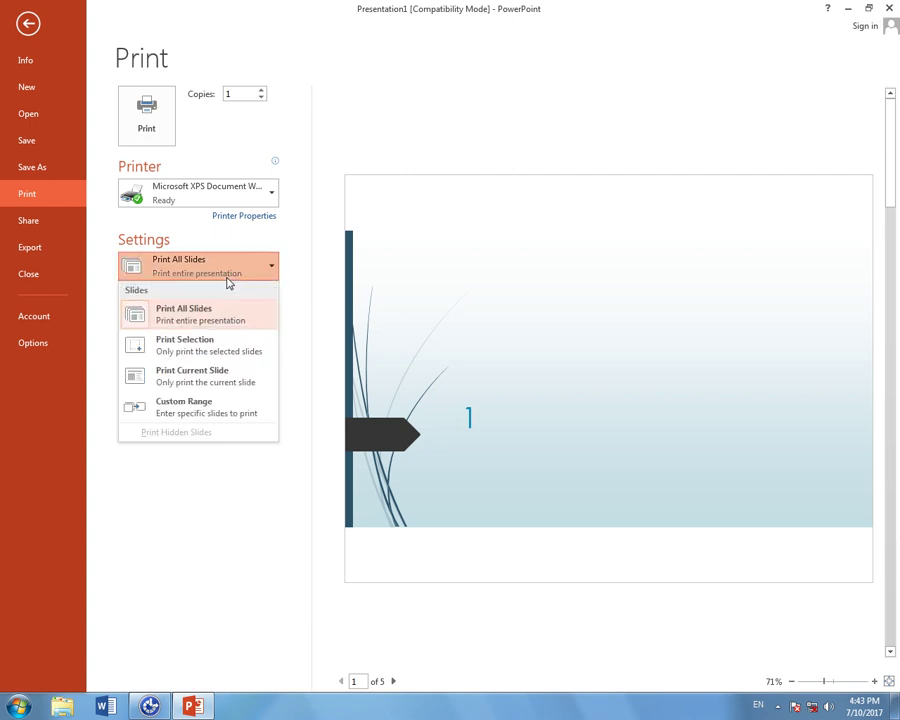
pyautogui.click(236, 356)
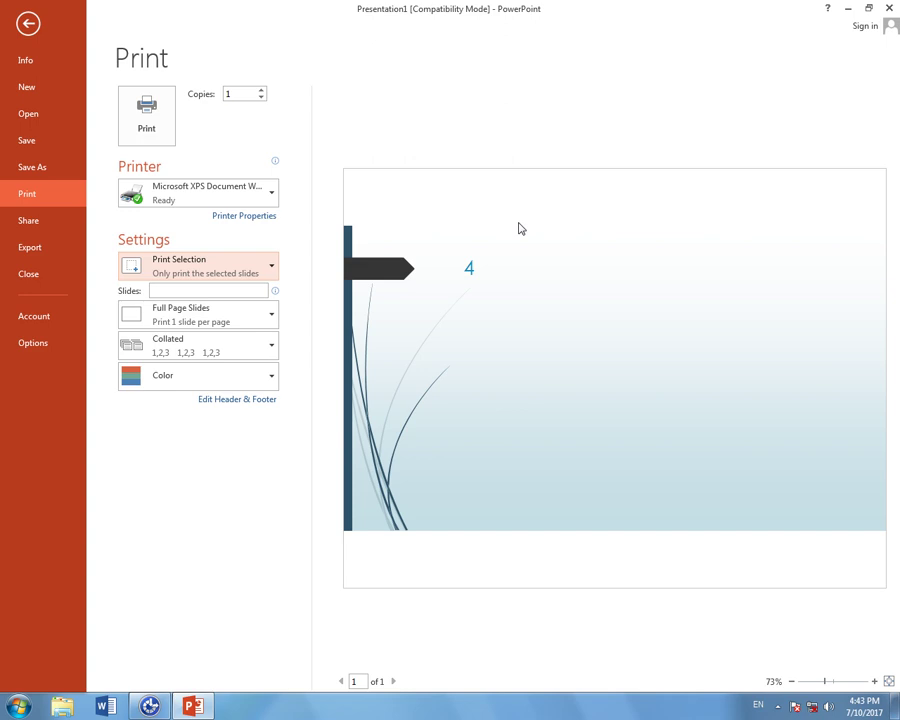
pyautogui.click(227, 278)
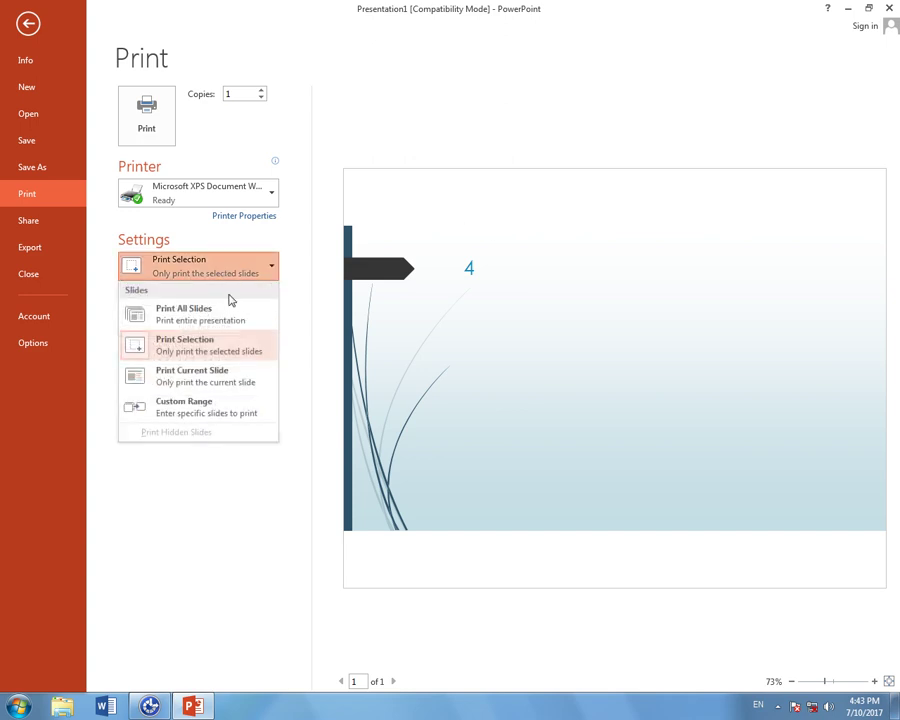
pyautogui.click(247, 382)
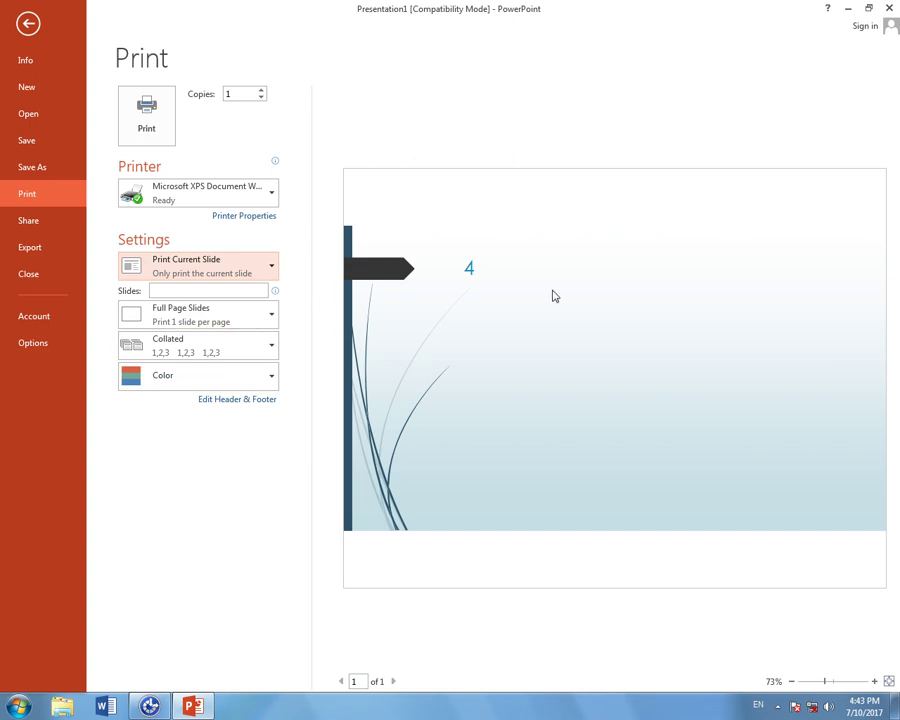
pyautogui.click(233, 275)
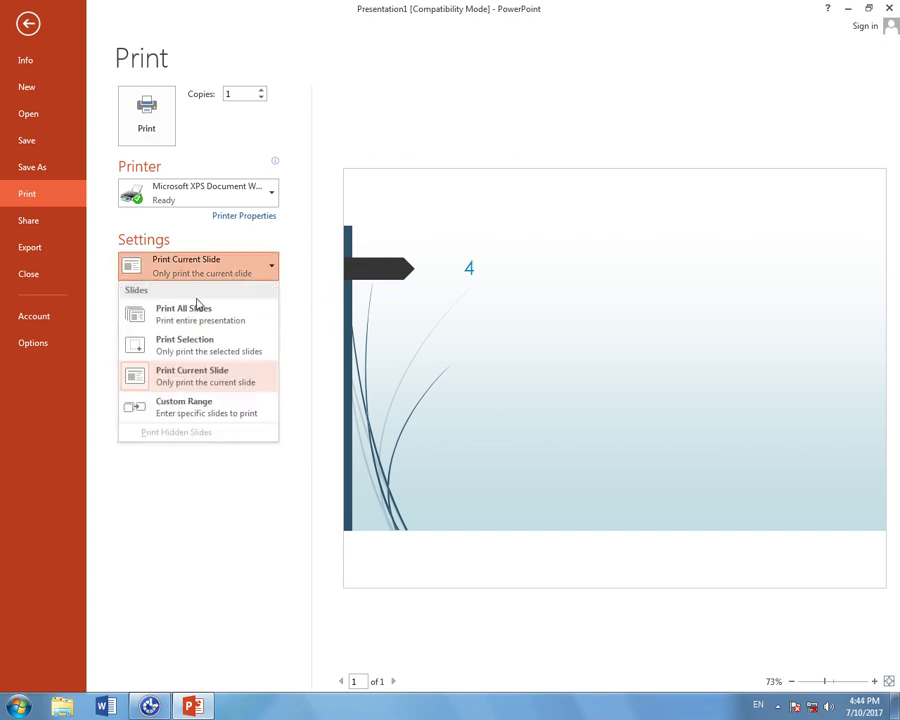
pyautogui.click(196, 306)
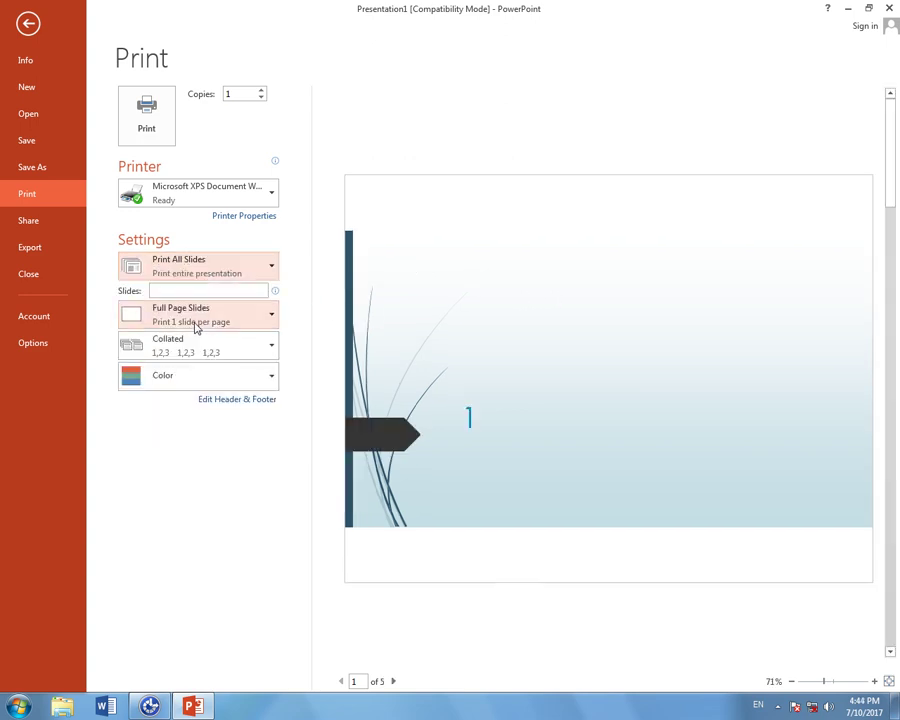
pyautogui.click(264, 320)
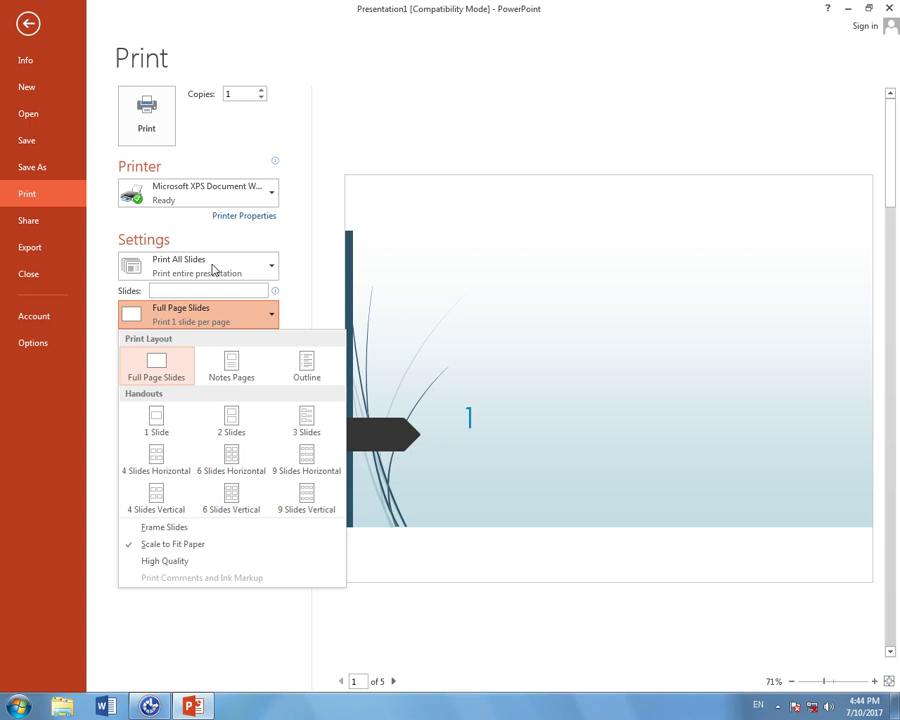
pyautogui.click(228, 364)
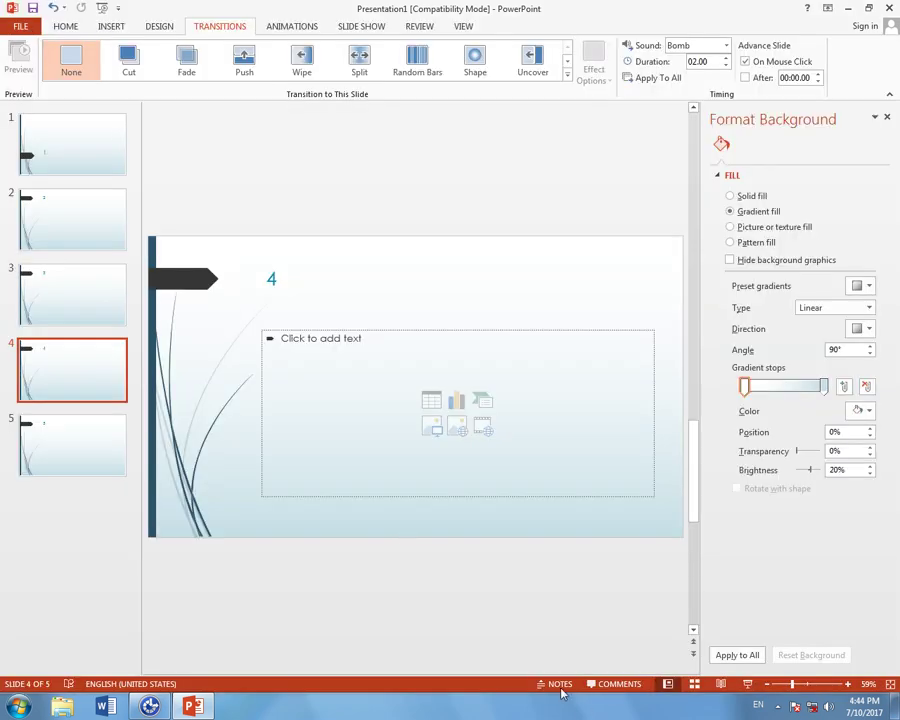
# Step: Fill slide 4's notes with =rand(10) filler paragraphs and preview it with Ctrl+P
pyautogui.click(555, 683)
pyautogui.click(350, 664)
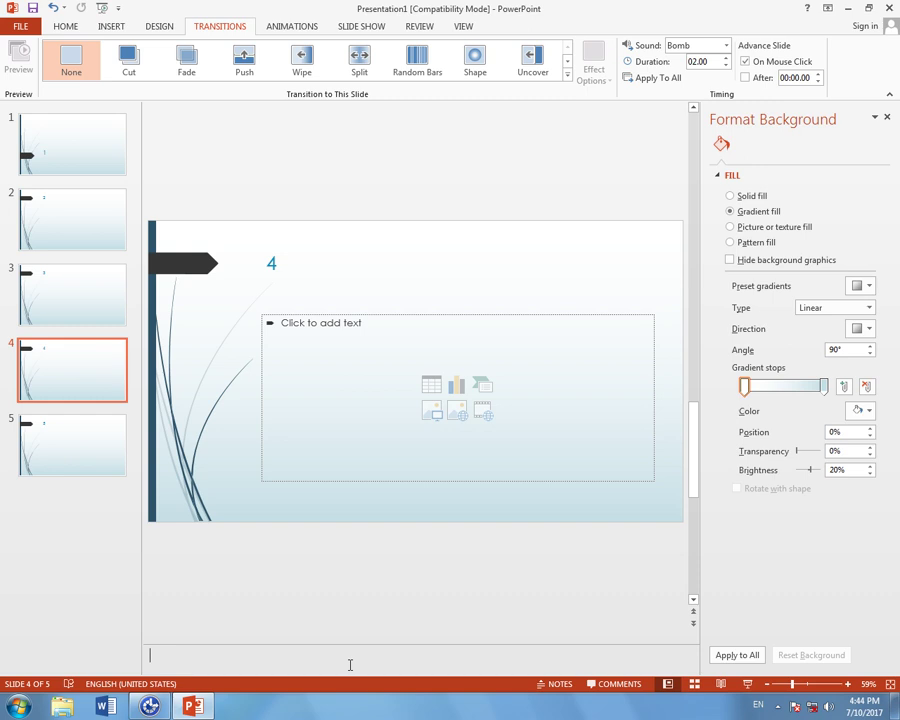
pyautogui.press('super+r')
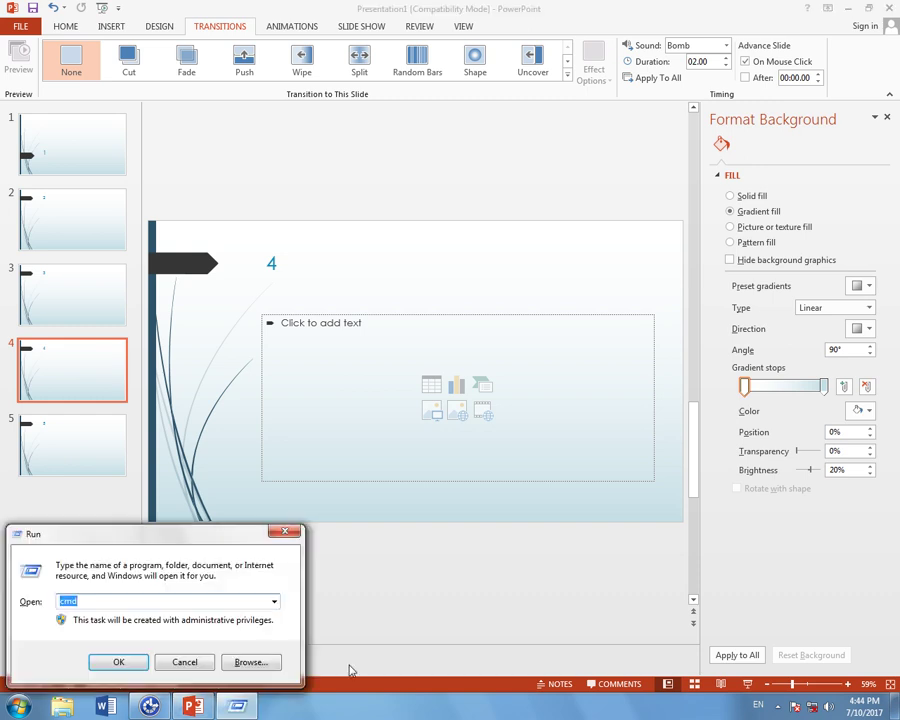
pyautogui.click(184, 661)
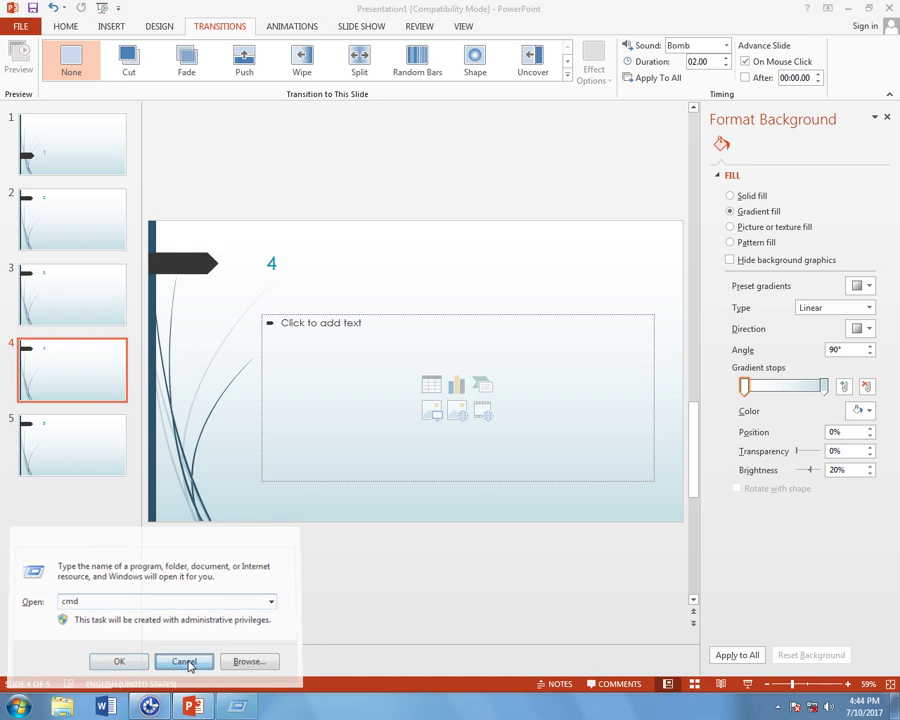
pyautogui.click(260, 652)
pyautogui.write('=rand')
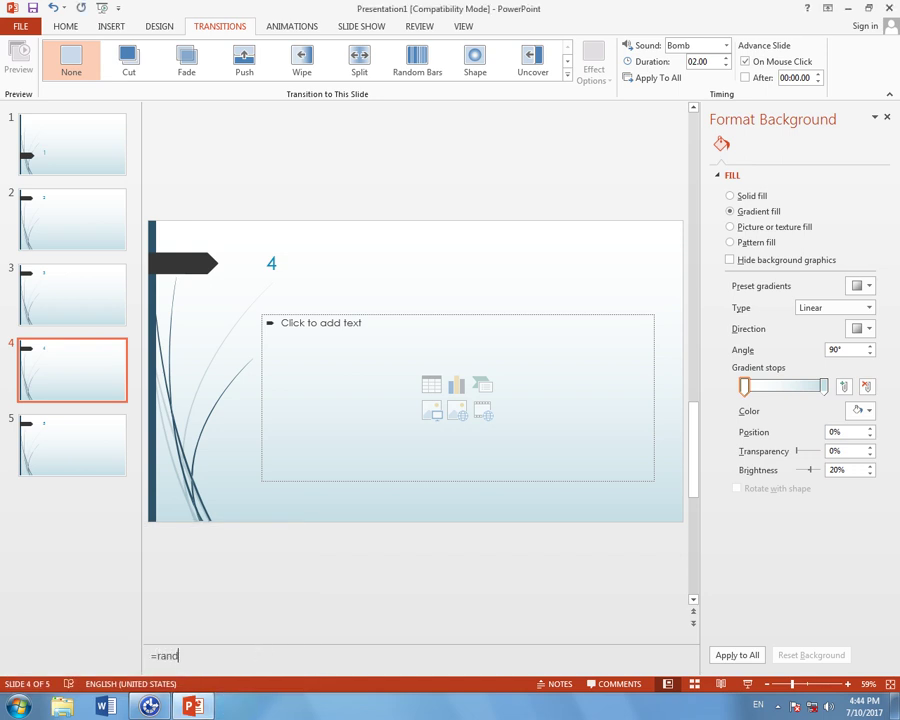
pyautogui.write('(10')
pyautogui.write(')')
pyautogui.press('Return')
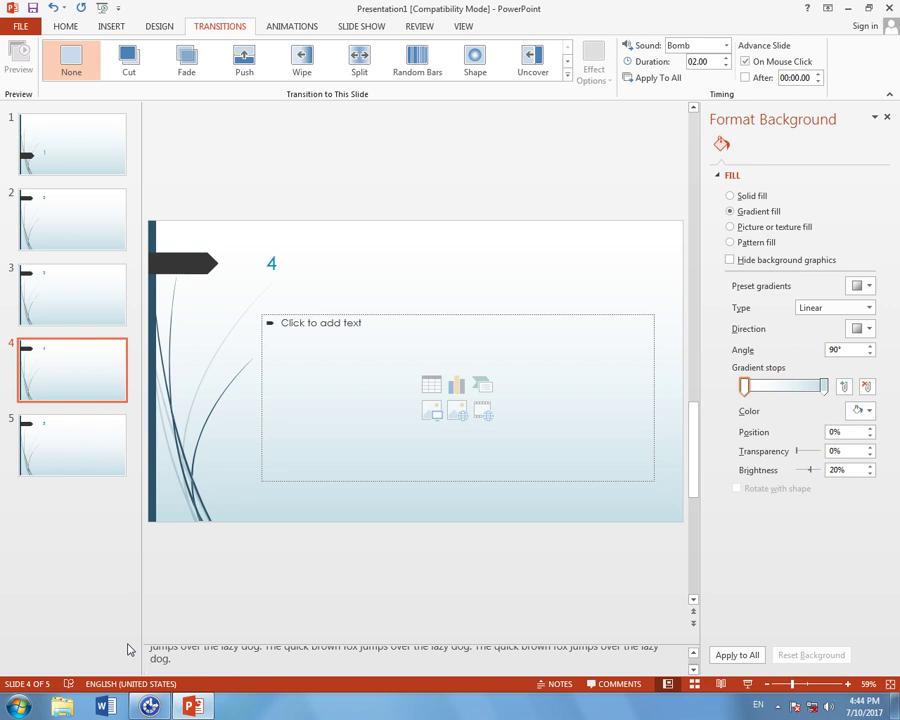
pyautogui.click(338, 508)
pyautogui.hotkey('ctrl', 'p')
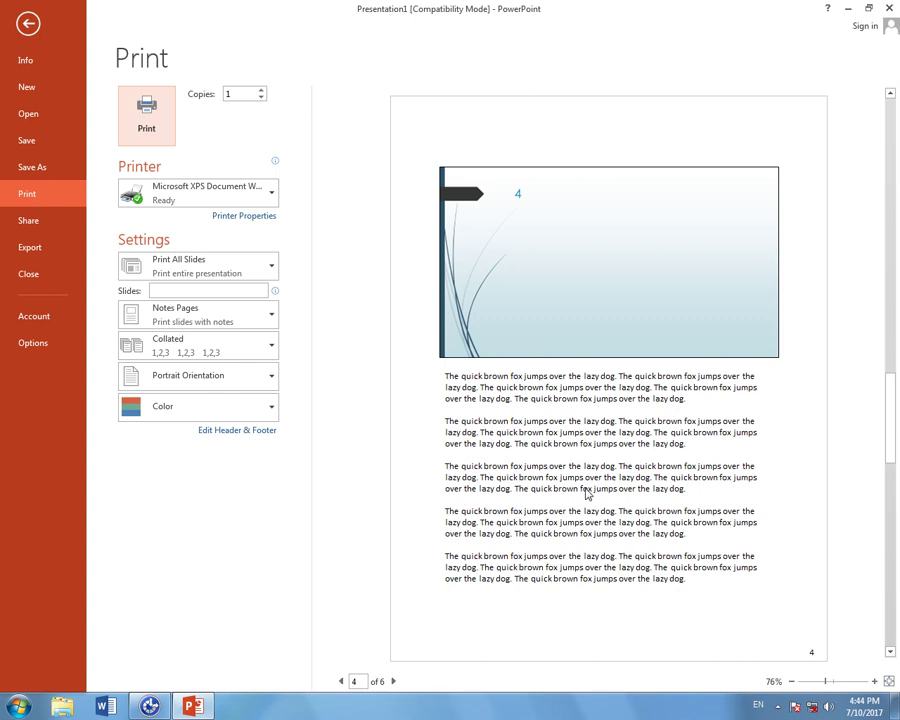
# Step: Switch the print layout to Outline, then back to Full Page Slides
pyautogui.click(243, 314)
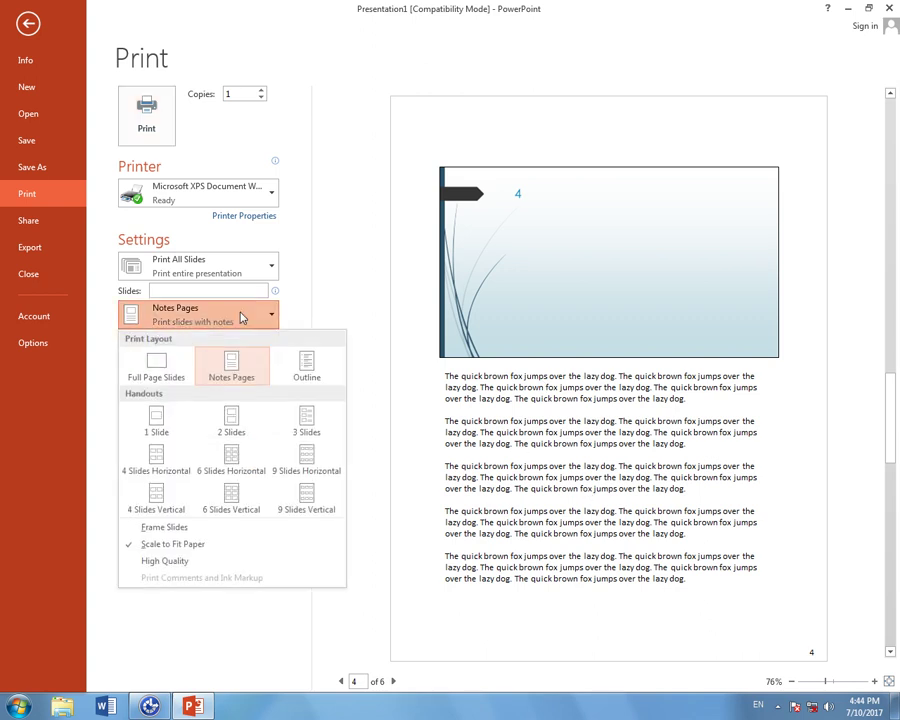
pyautogui.click(305, 368)
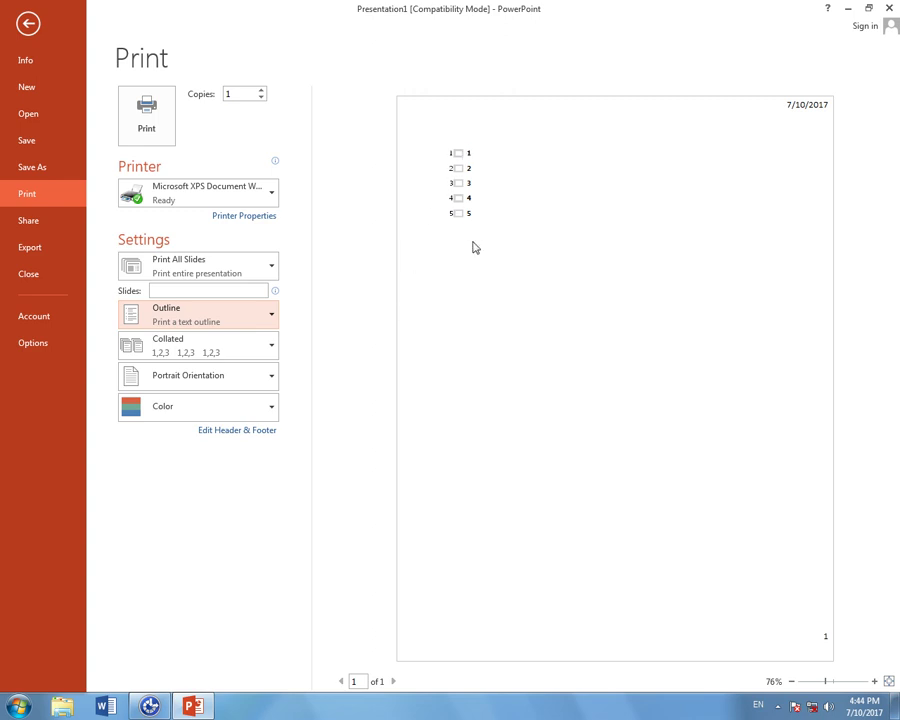
pyautogui.click(196, 314)
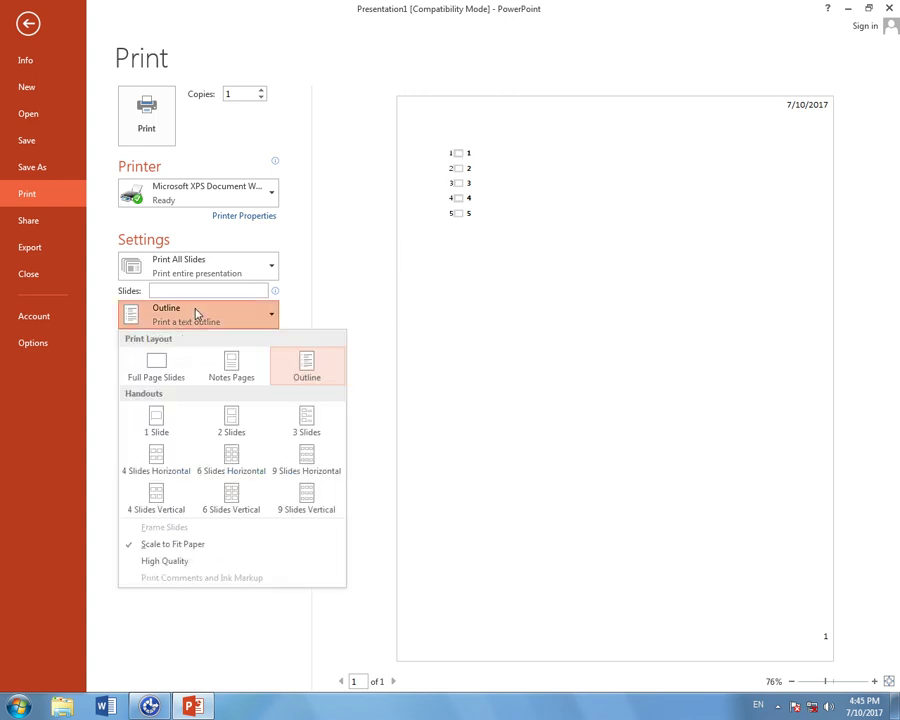
pyautogui.click(140, 366)
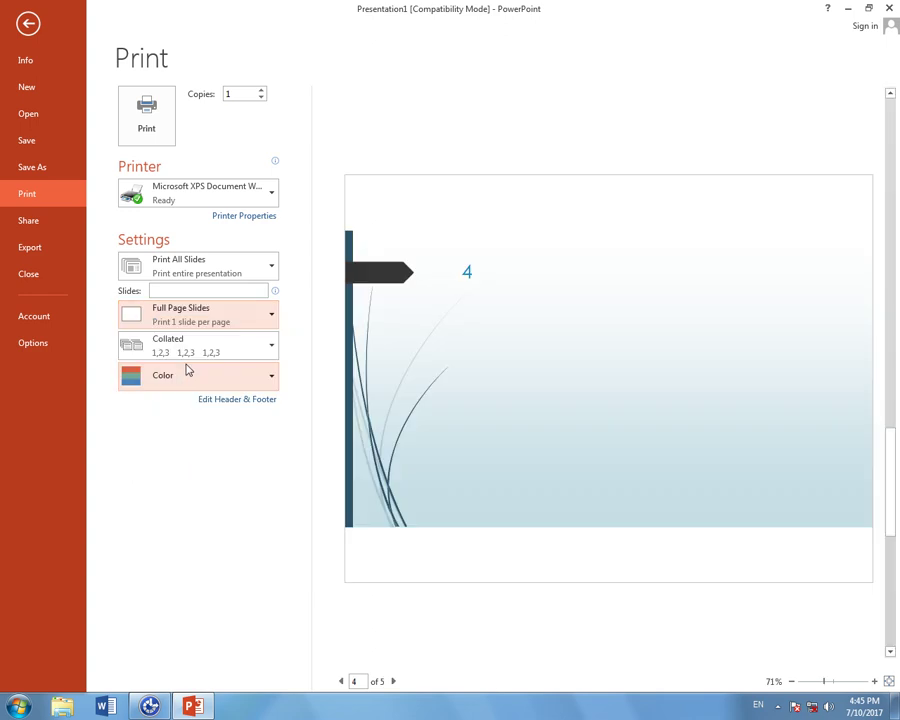
pyautogui.click(231, 322)
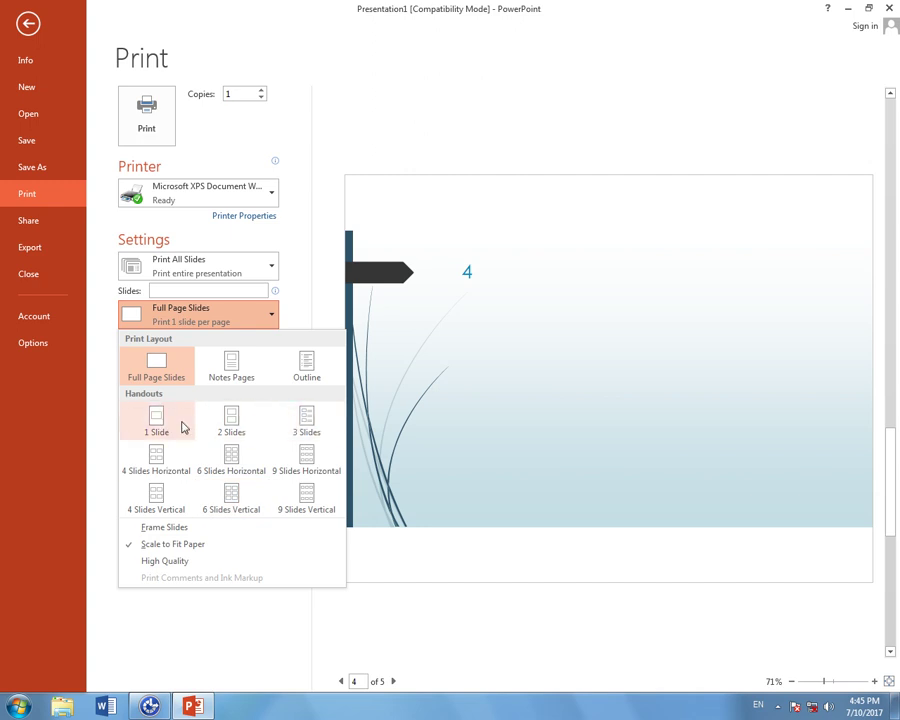
pyautogui.click(295, 410)
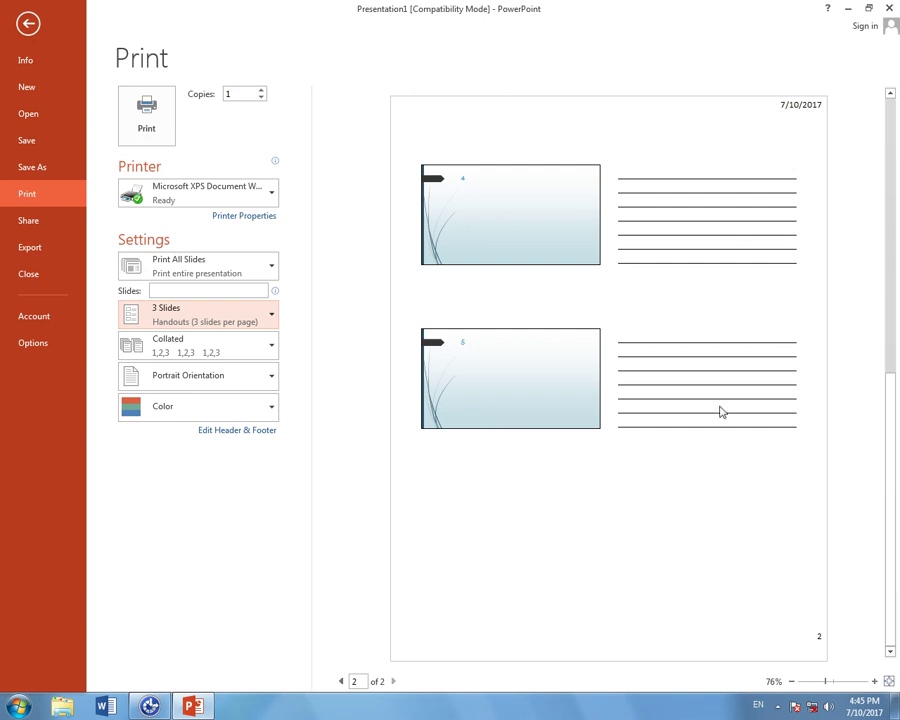
pyautogui.click(249, 323)
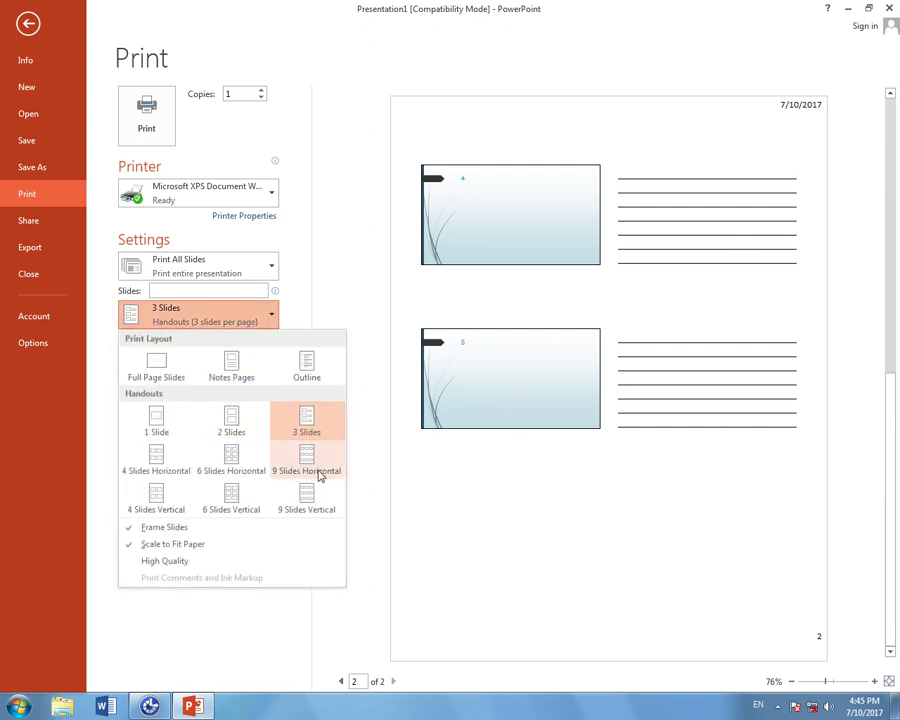
pyautogui.click(154, 468)
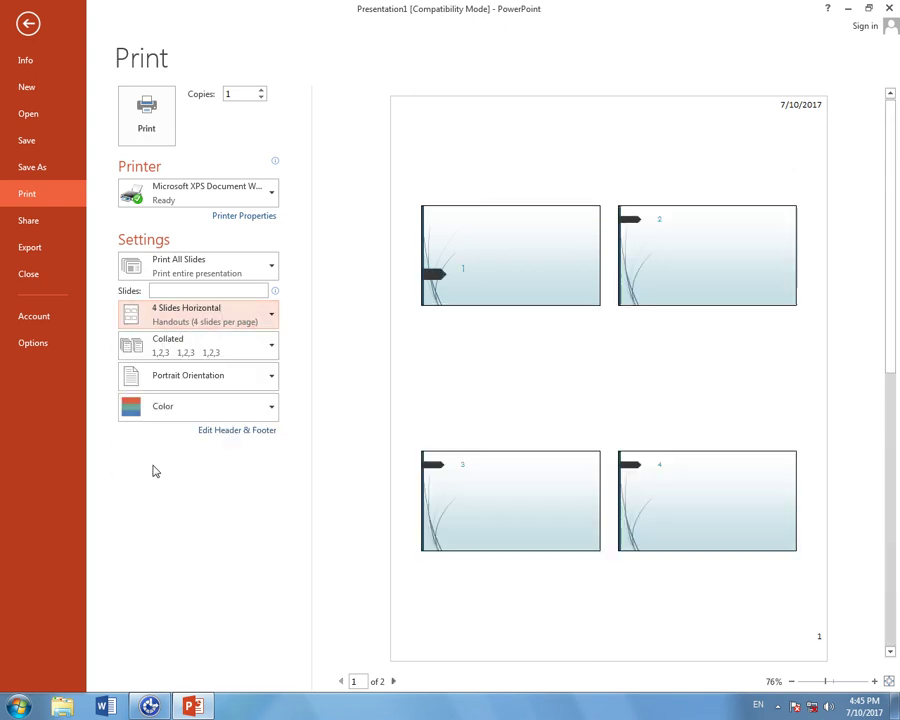
pyautogui.click(231, 311)
pyautogui.press('Escape')
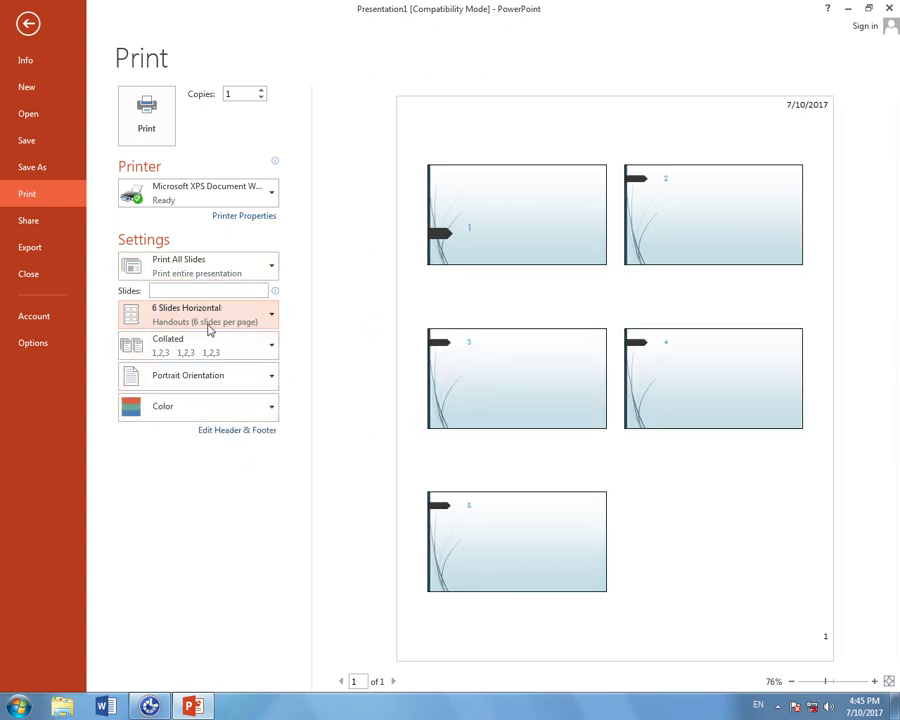
pyautogui.click(209, 323)
pyautogui.click(288, 455)
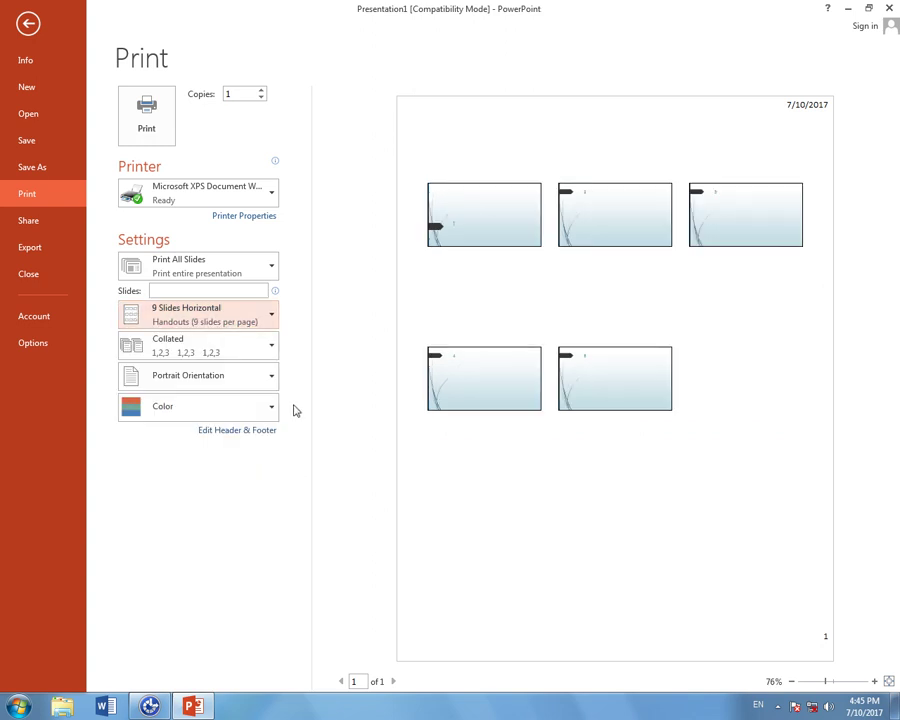
pyautogui.click(222, 322)
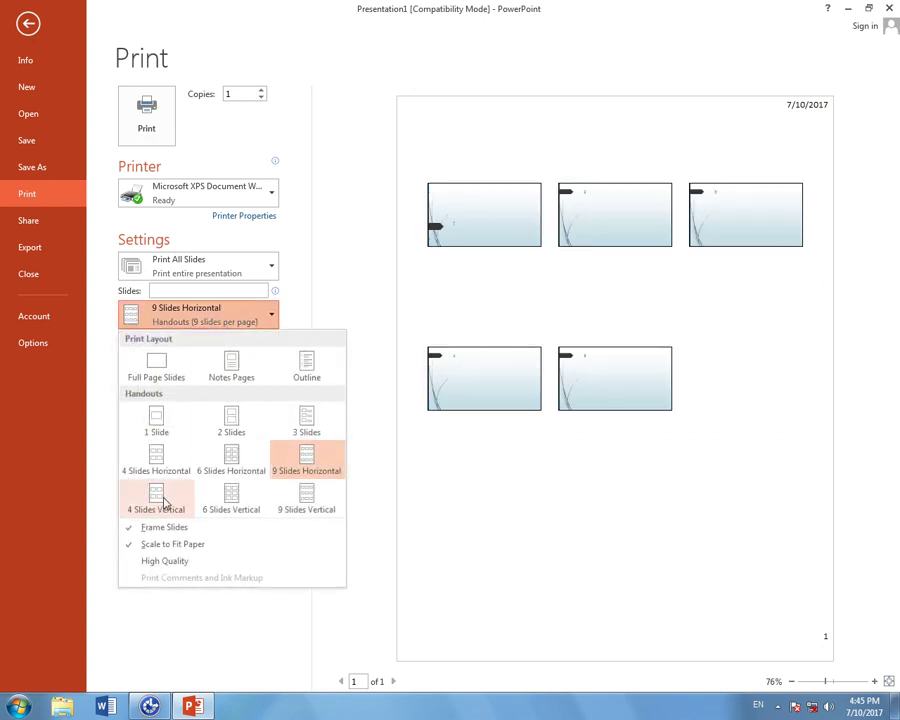
pyautogui.click(160, 498)
pyautogui.click(221, 315)
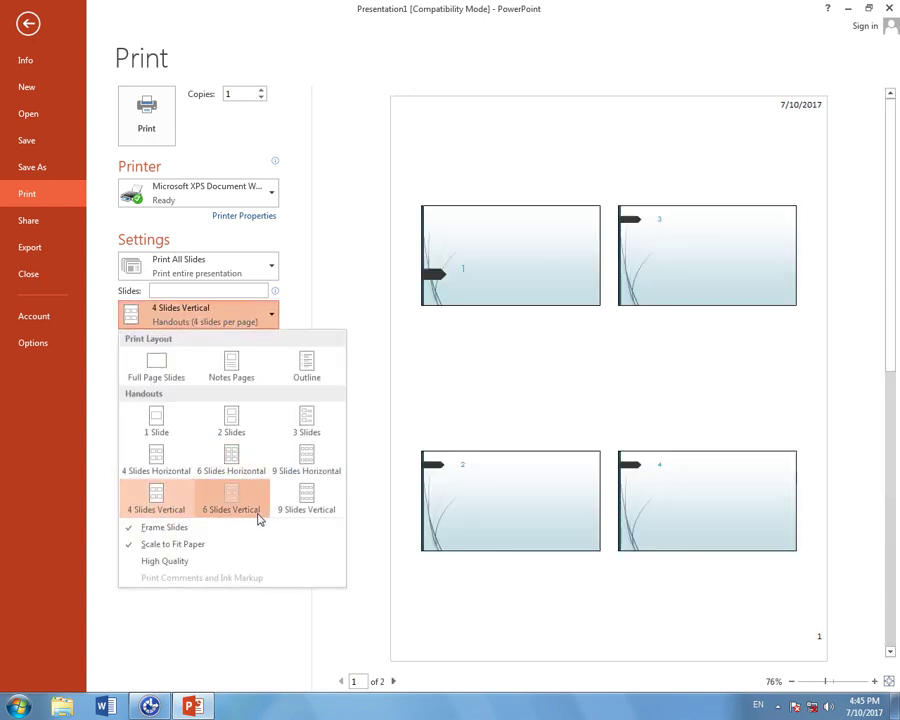
pyautogui.click(240, 505)
pyautogui.click(238, 333)
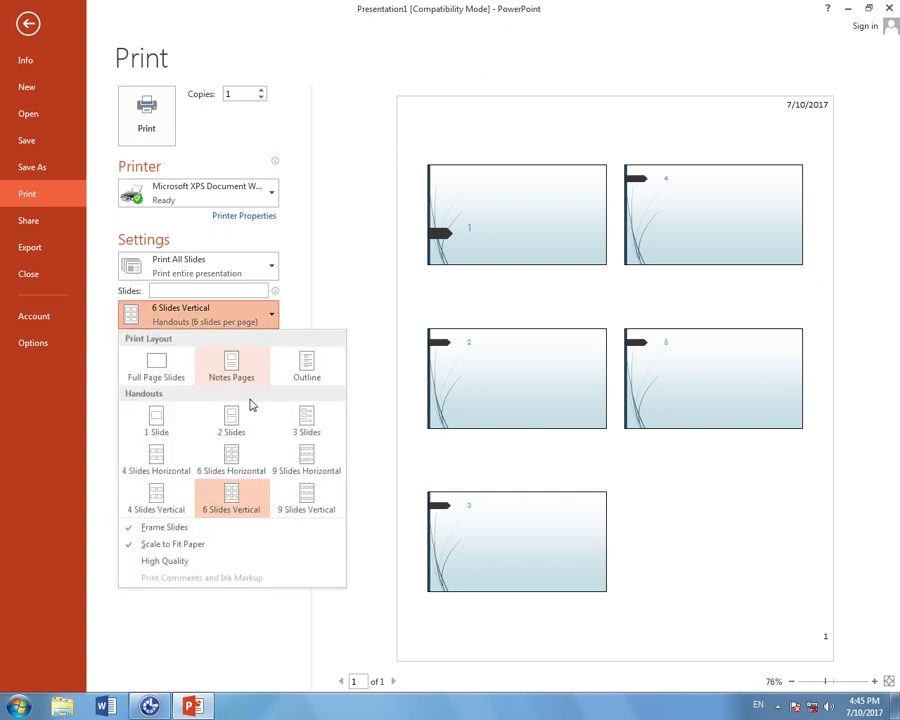
pyautogui.click(305, 512)
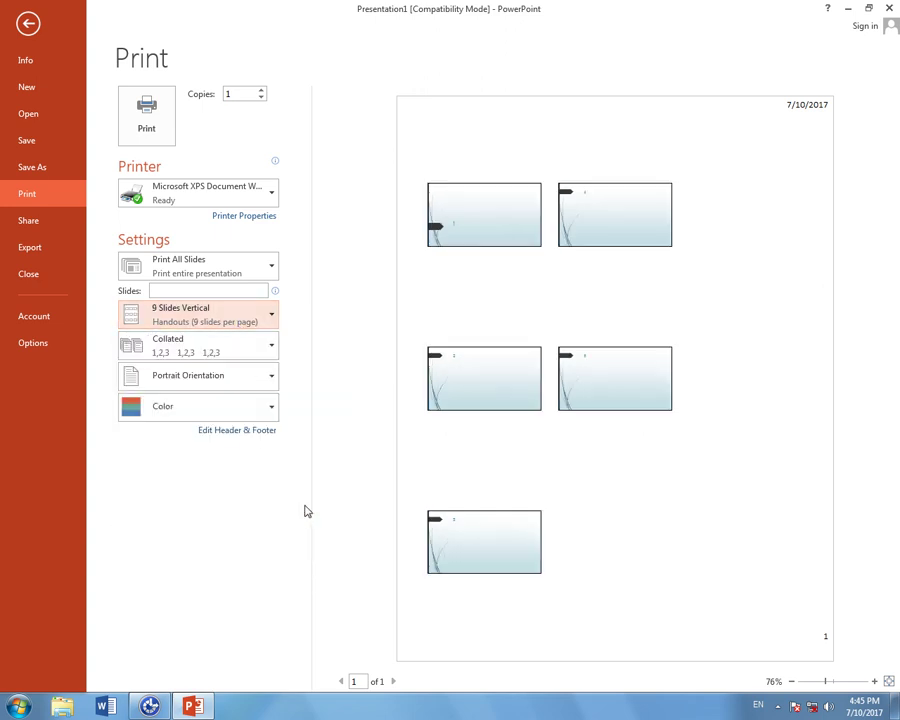
pyautogui.click(247, 317)
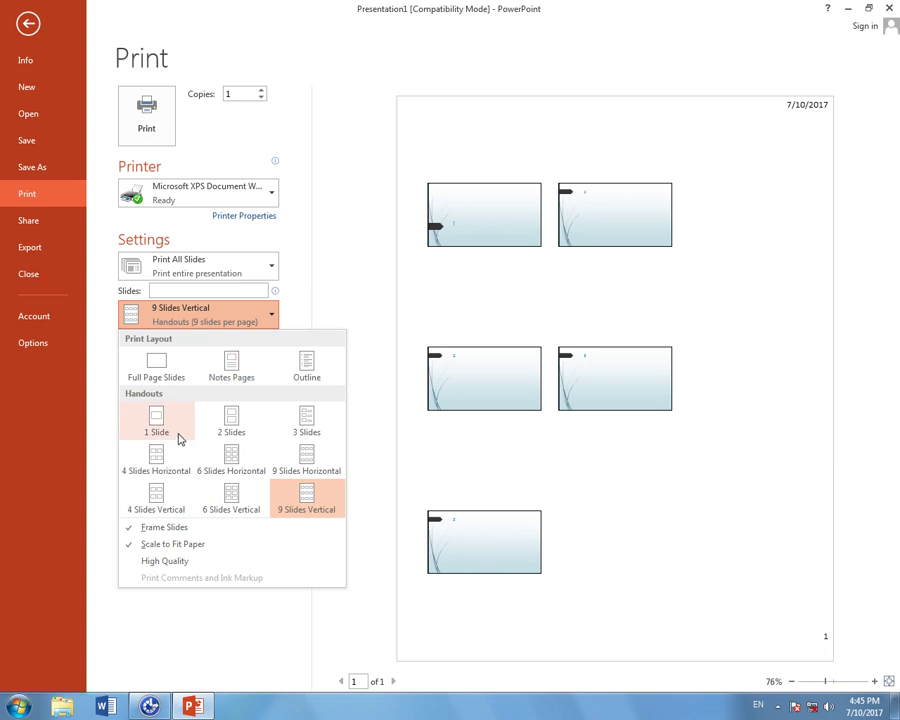
pyautogui.click(165, 372)
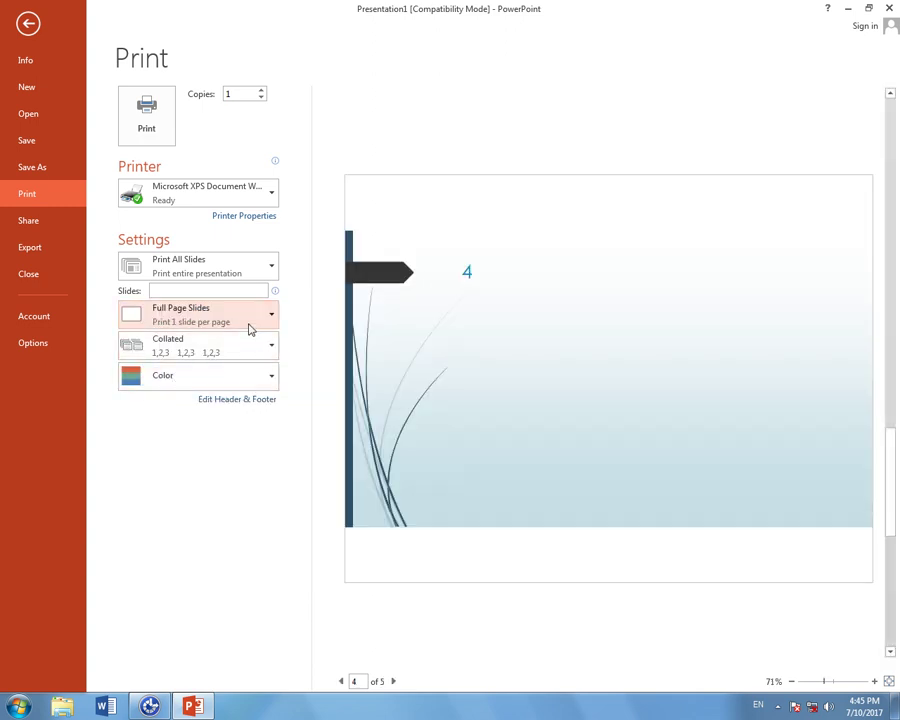
pyautogui.click(254, 343)
pyautogui.click(254, 343)
pyautogui.click(254, 343)
pyautogui.click(254, 343)
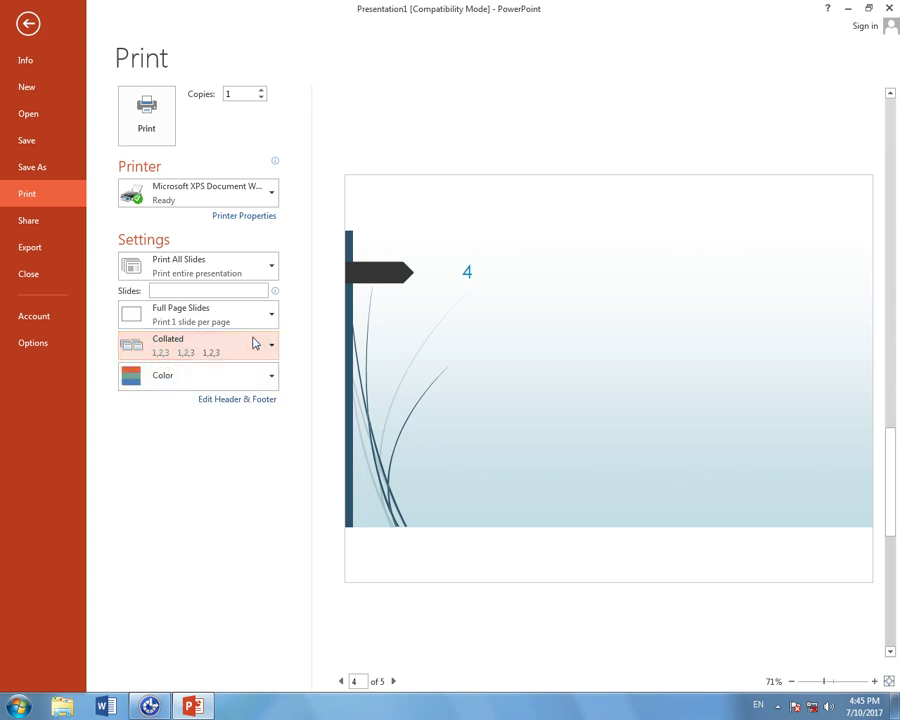
pyautogui.click(268, 377)
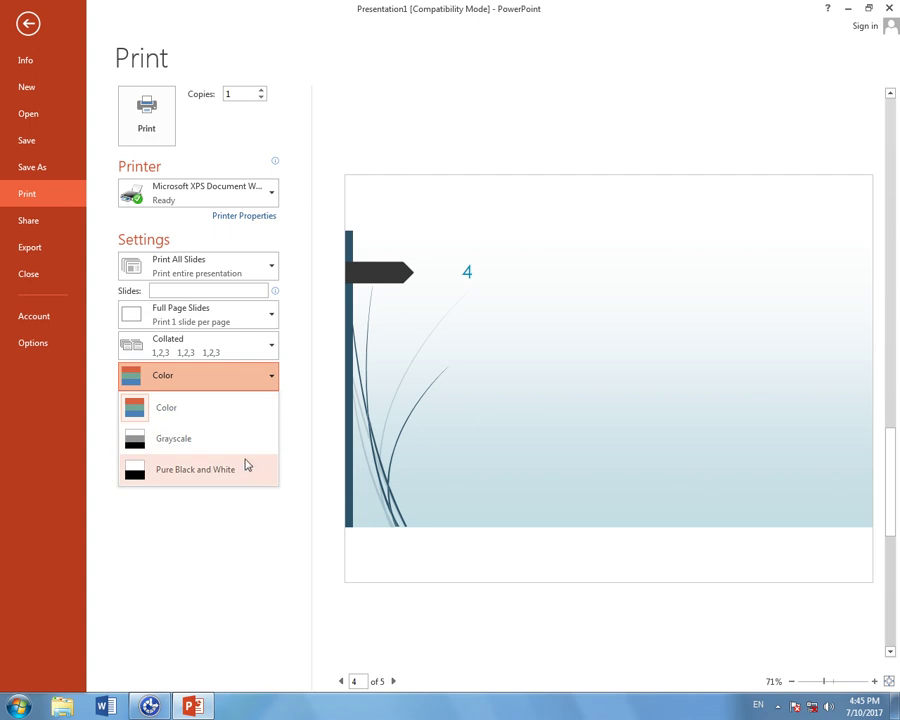
pyautogui.click(182, 420)
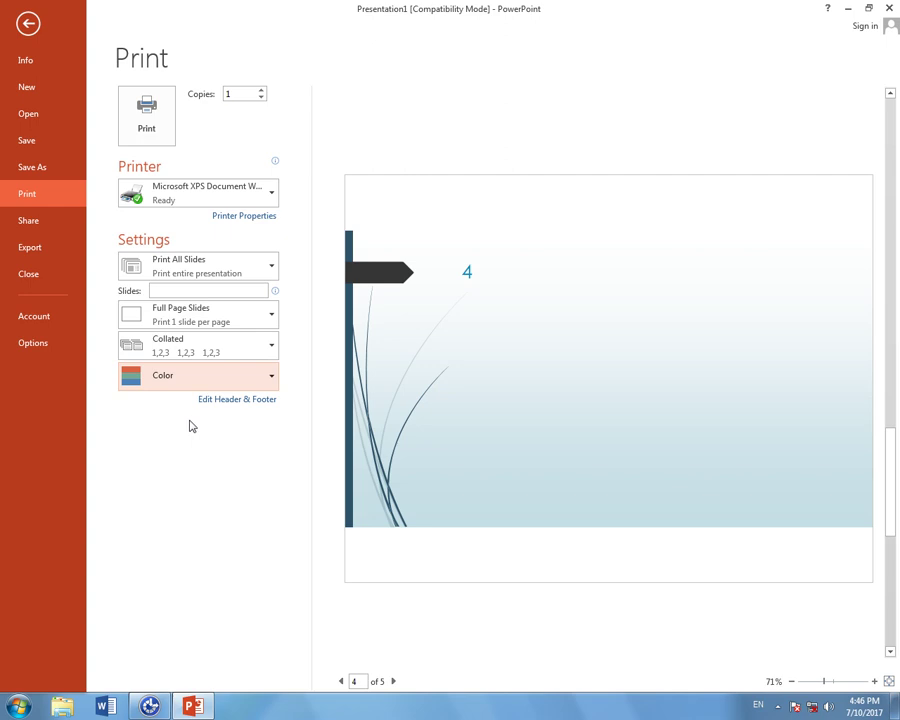
pyautogui.click(231, 400)
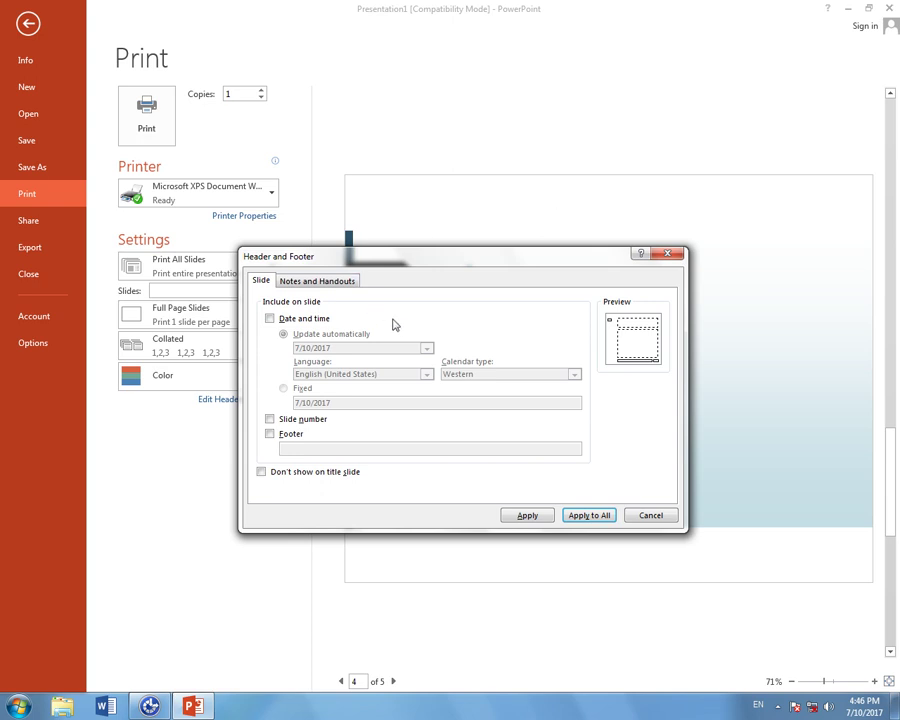
# Step: Leave date and time off, enable the footer hidden on the title slide, then go to Share
pyautogui.click(313, 320)
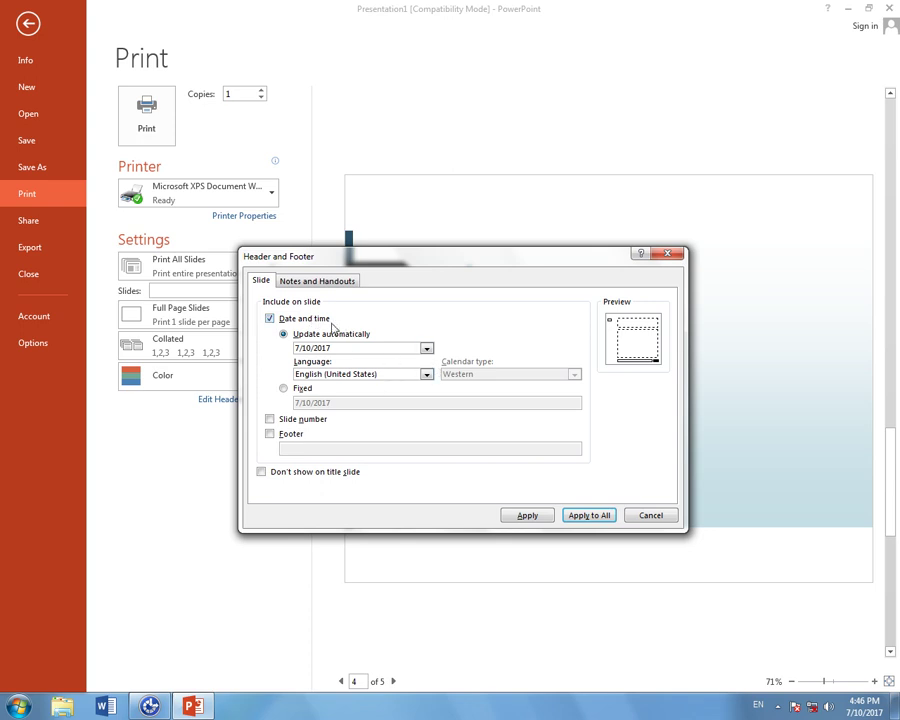
pyautogui.click(328, 320)
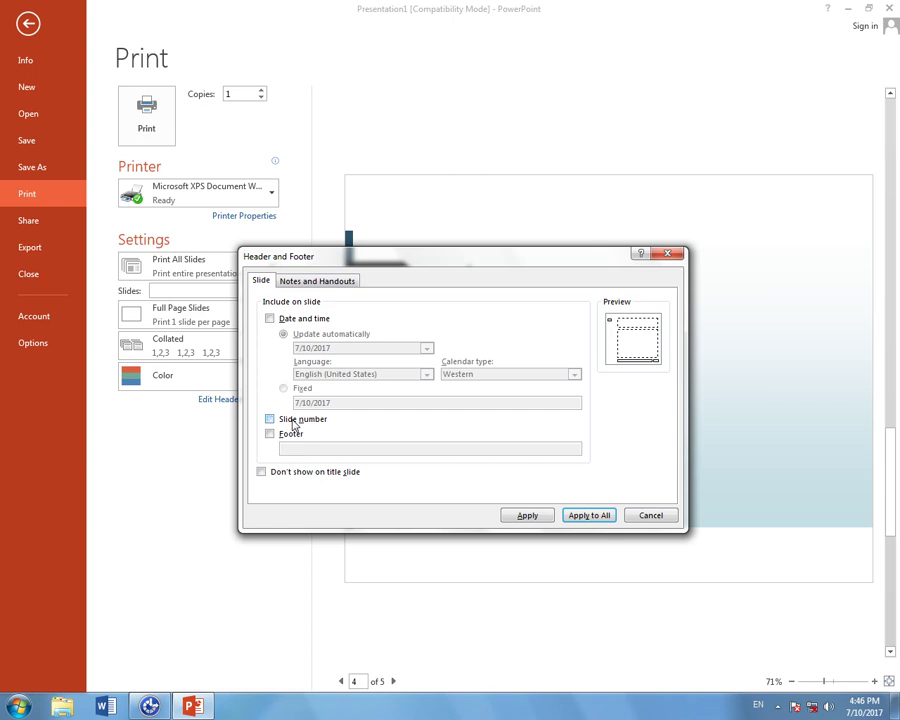
pyautogui.click(269, 434)
pyautogui.click(269, 434)
pyautogui.click(294, 433)
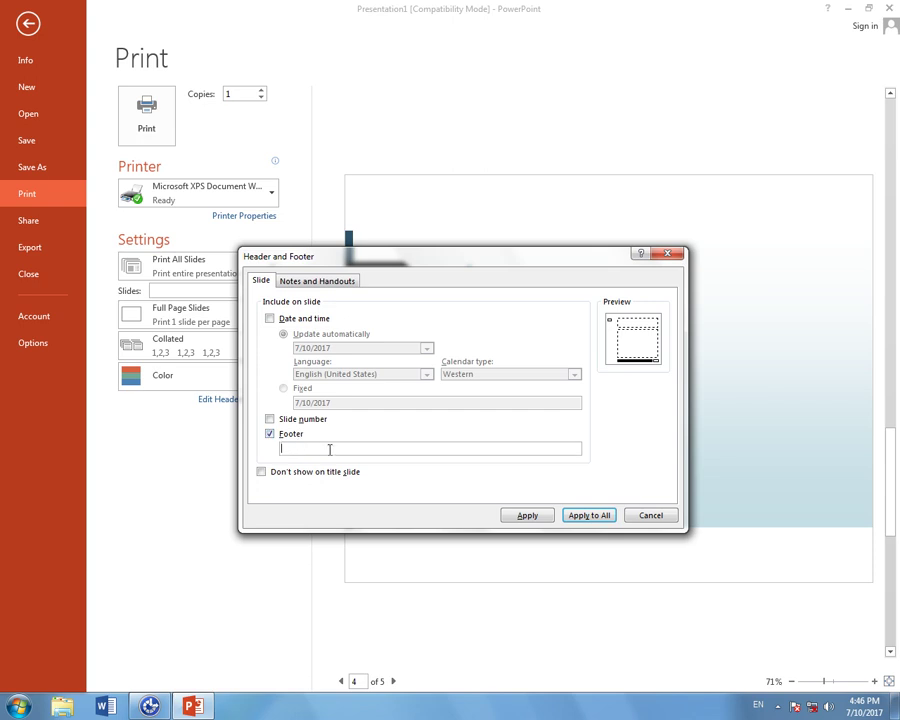
pyautogui.click(319, 478)
pyautogui.click(650, 515)
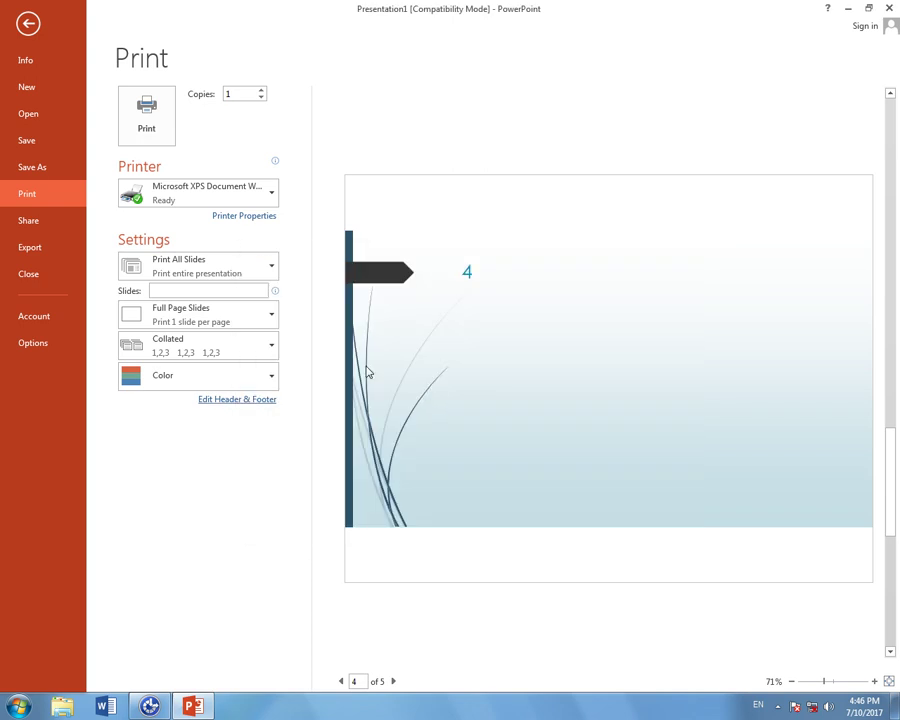
pyautogui.click(57, 222)
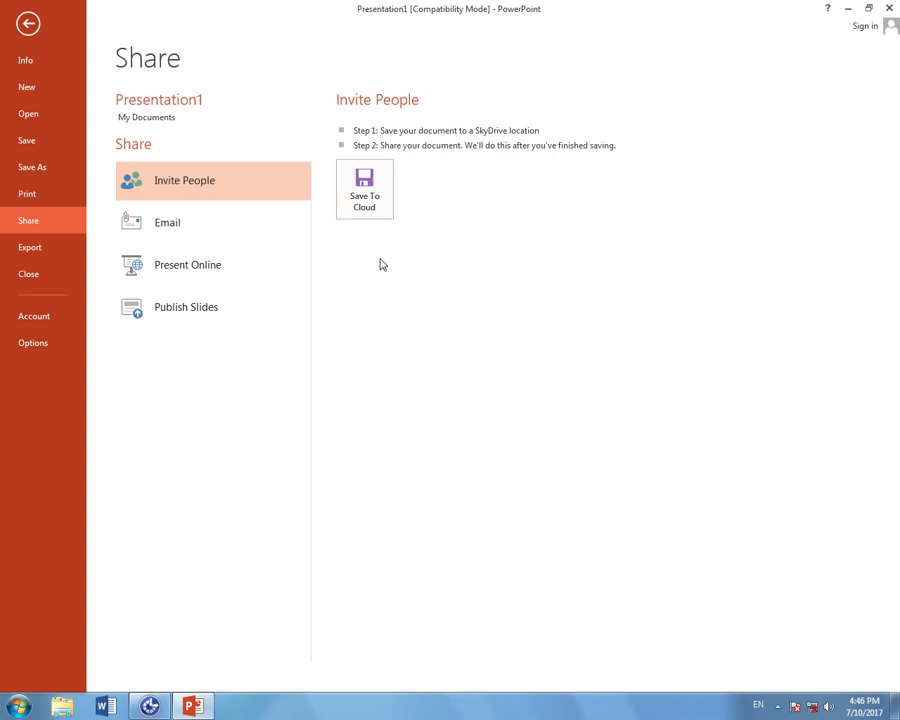
# Step: View the Email sharing options, then the Present Online options
pyautogui.click(263, 232)
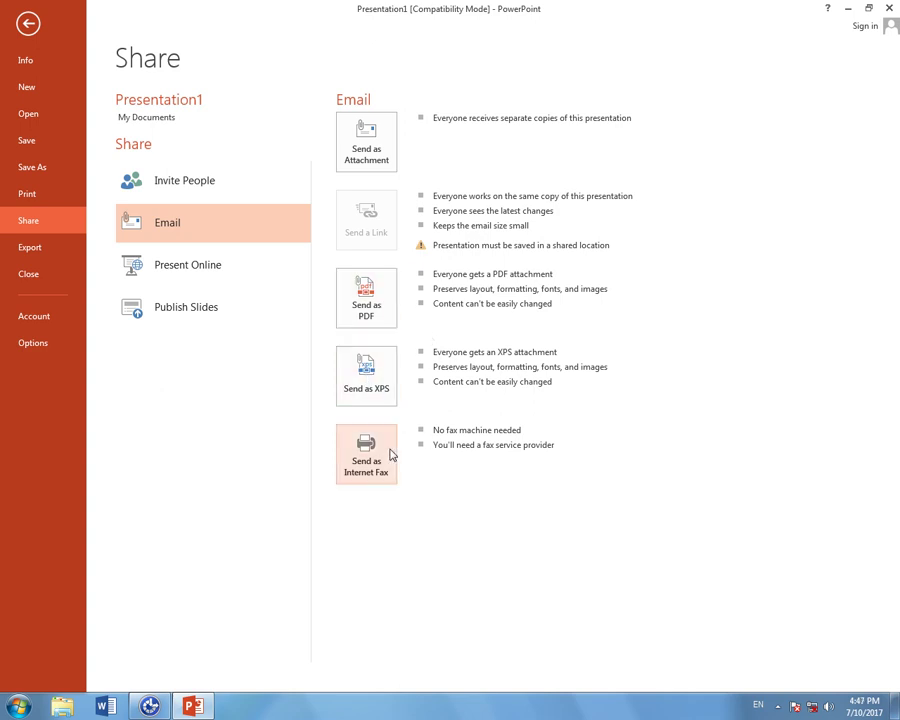
pyautogui.click(215, 265)
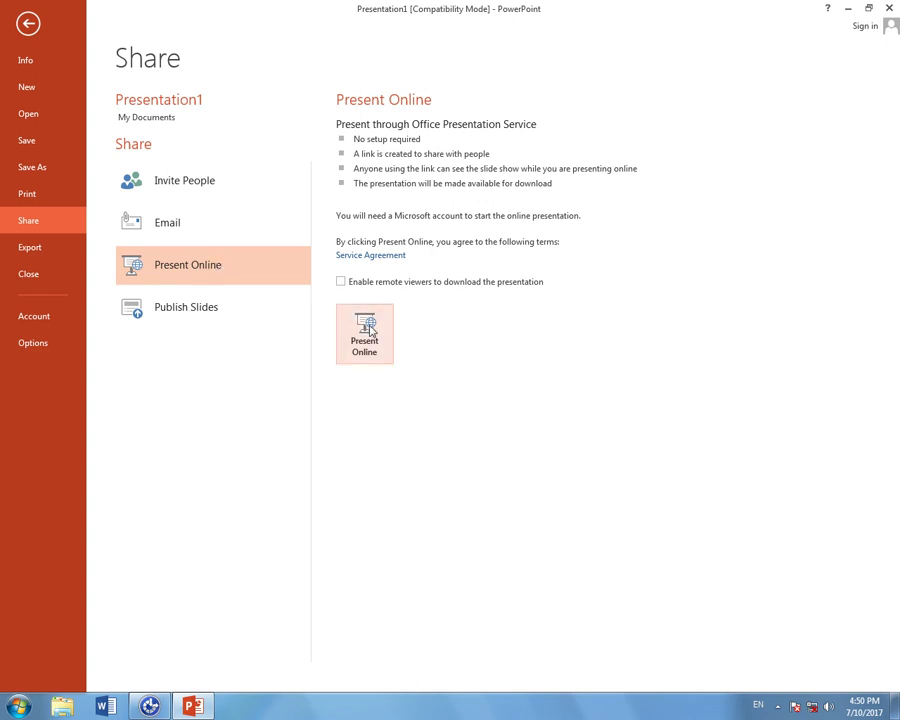
# Step: Select all slides in the Publish Slides dialog, then cancel without publishing
pyautogui.click(241, 325)
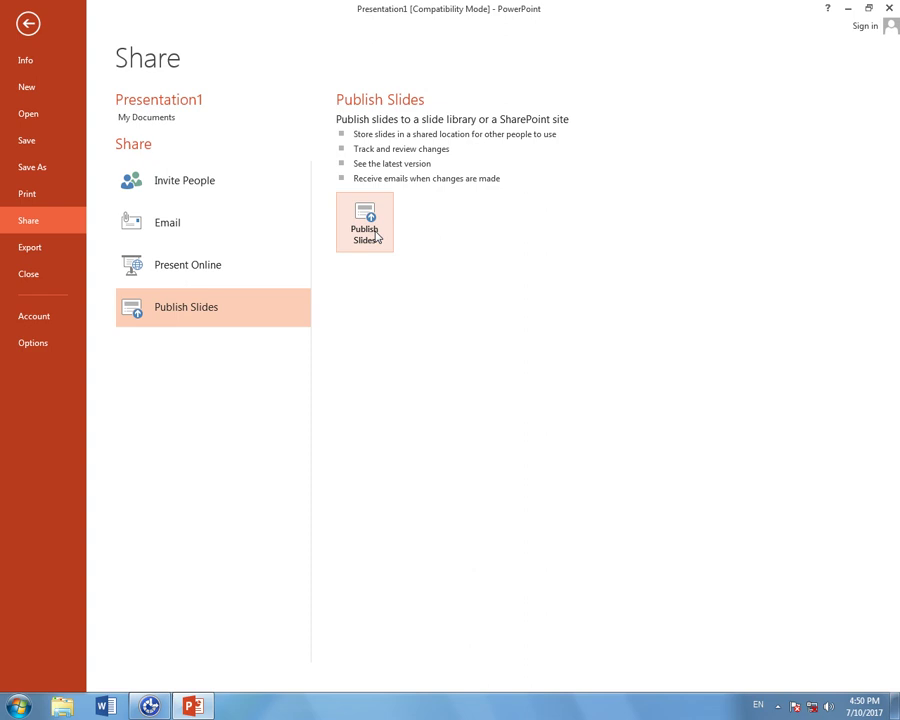
pyautogui.click(377, 237)
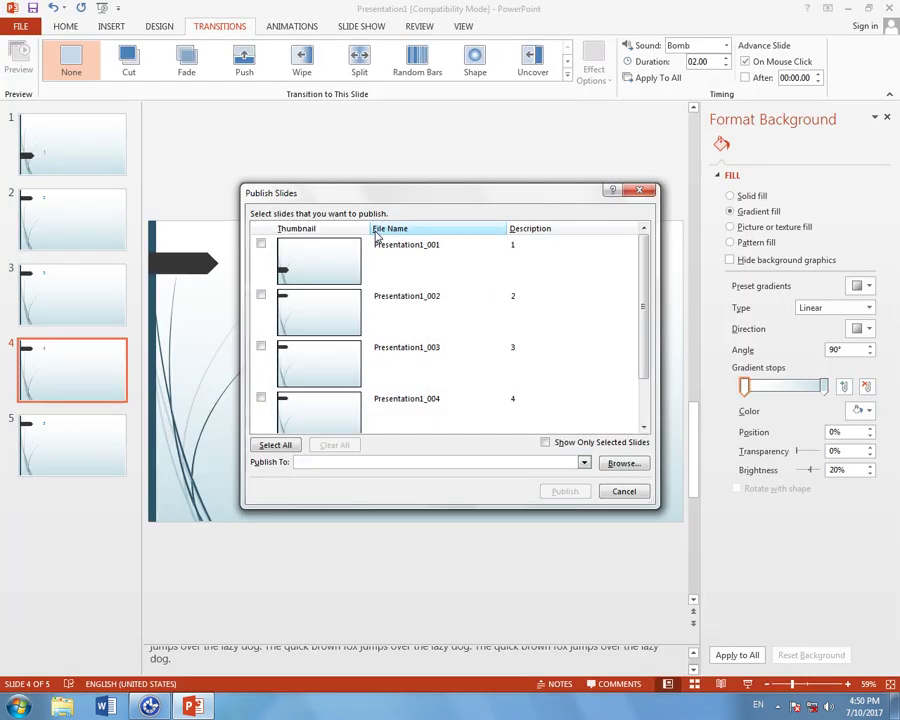
pyautogui.scroll(-1, 437, 274)
pyautogui.scroll(1, 437, 274)
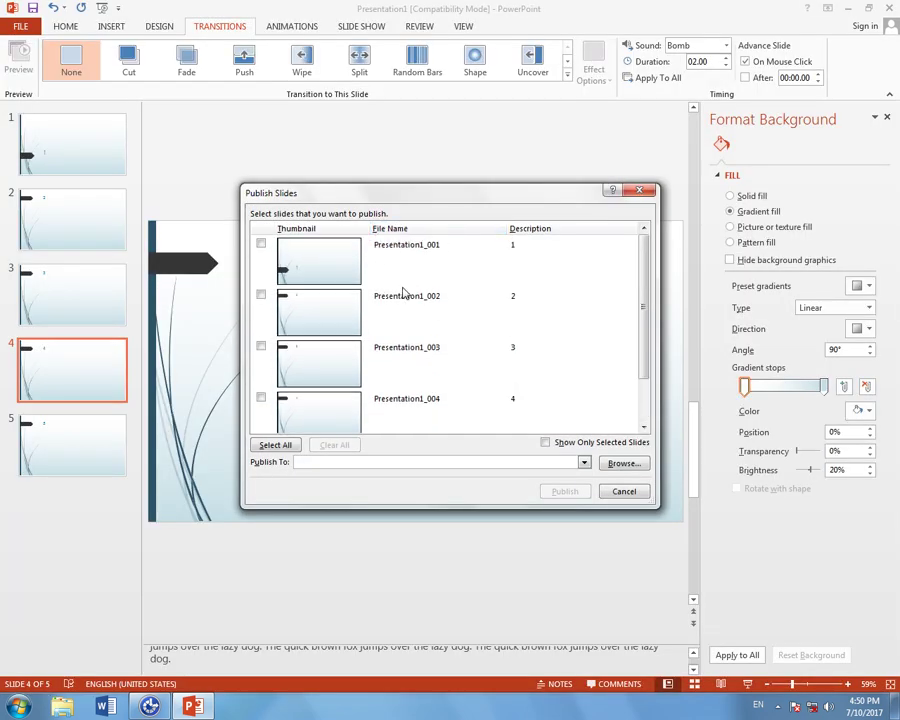
pyautogui.click(285, 445)
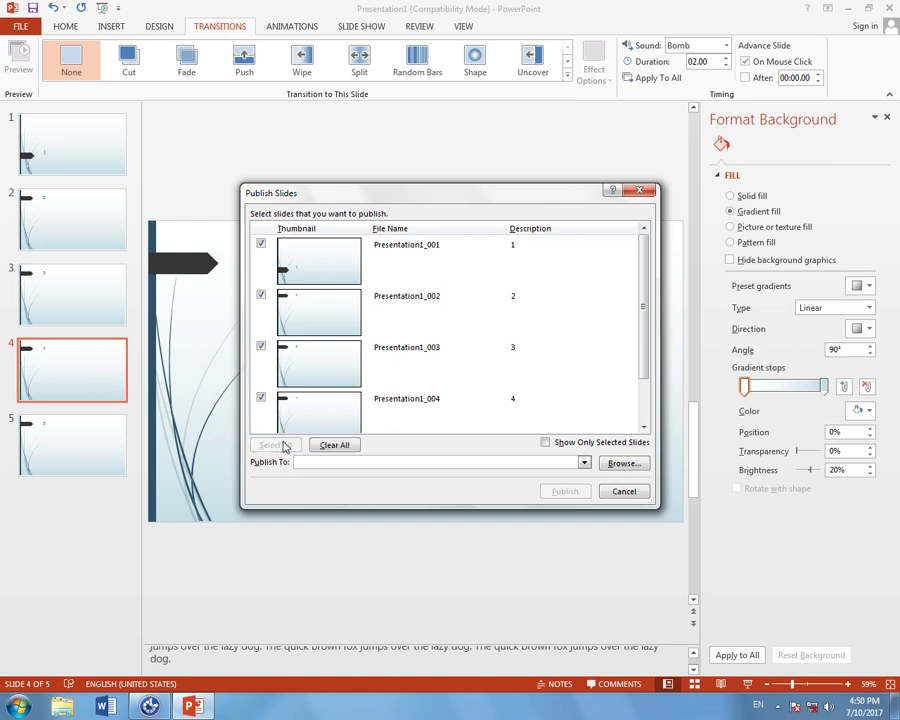
pyautogui.click(353, 460)
pyautogui.click(612, 493)
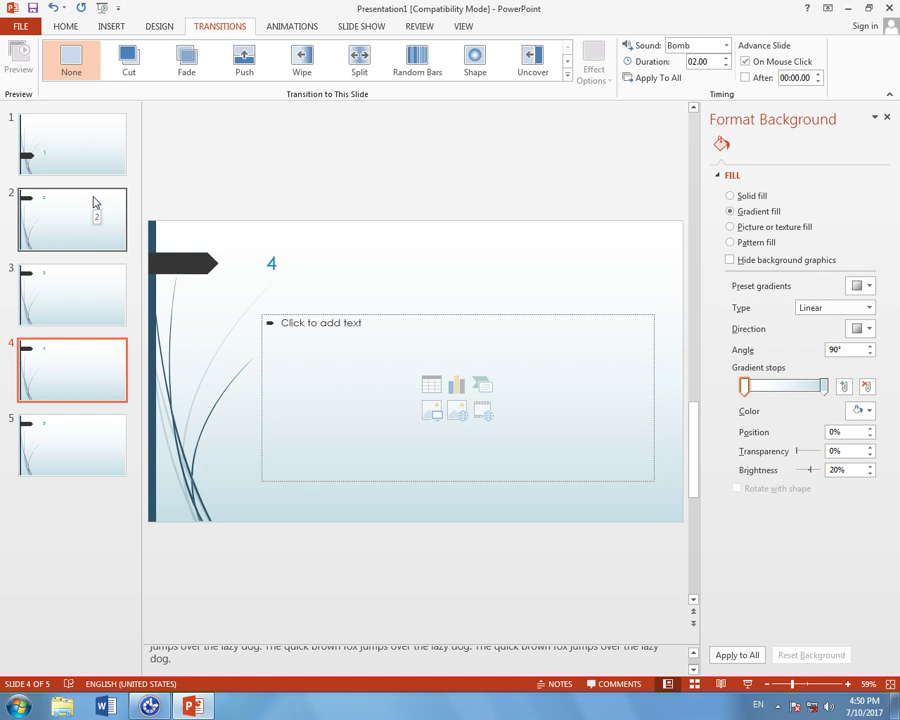
# Step: Open File > Export and show the Create a Video options
pyautogui.press('alt')
pyautogui.press('f')
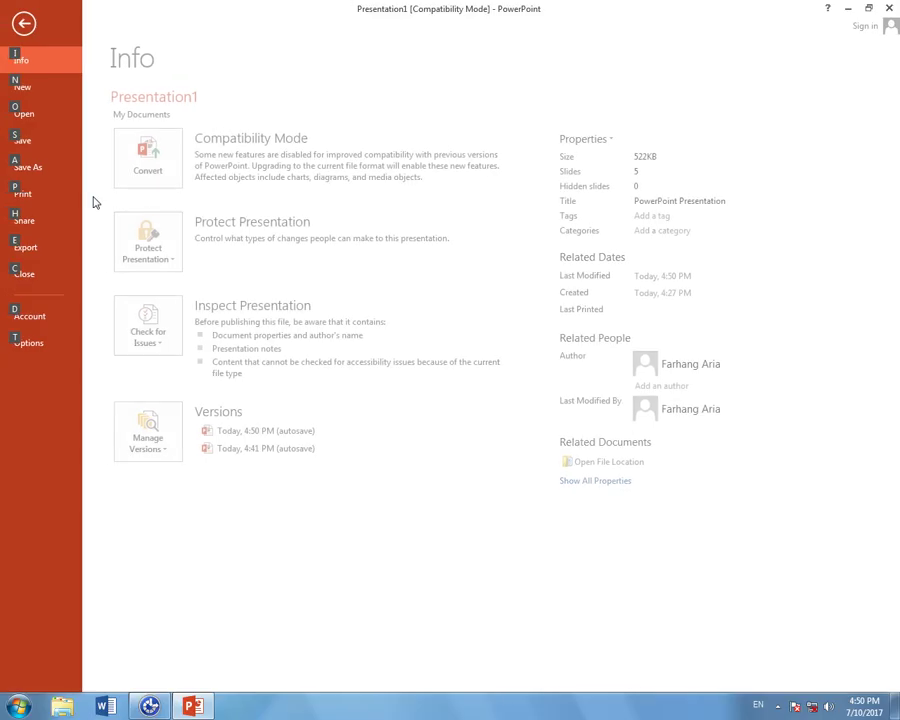
pyautogui.click(46, 225)
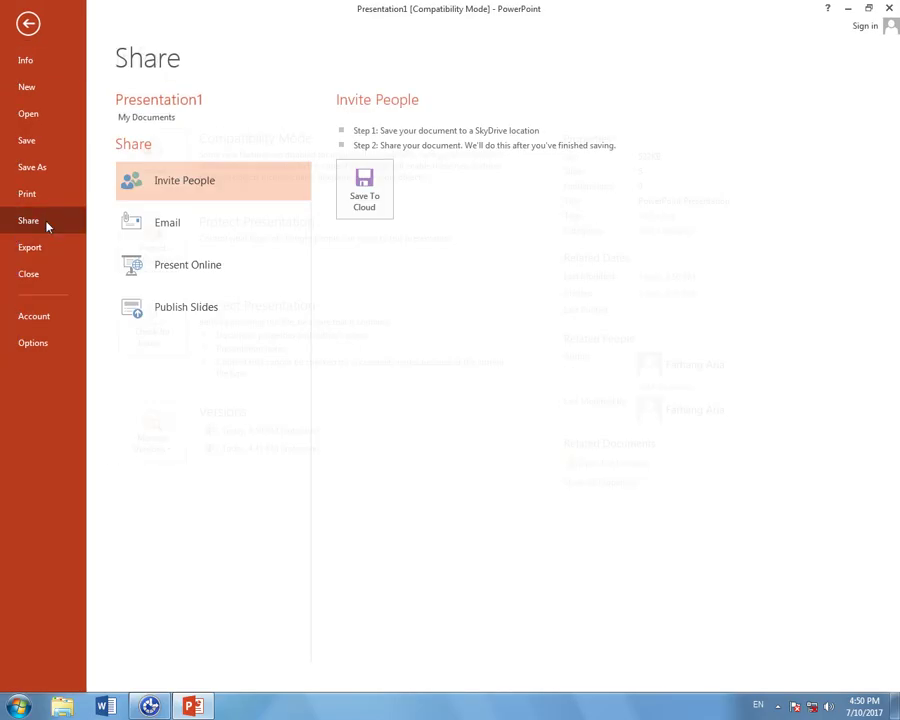
pyautogui.click(47, 258)
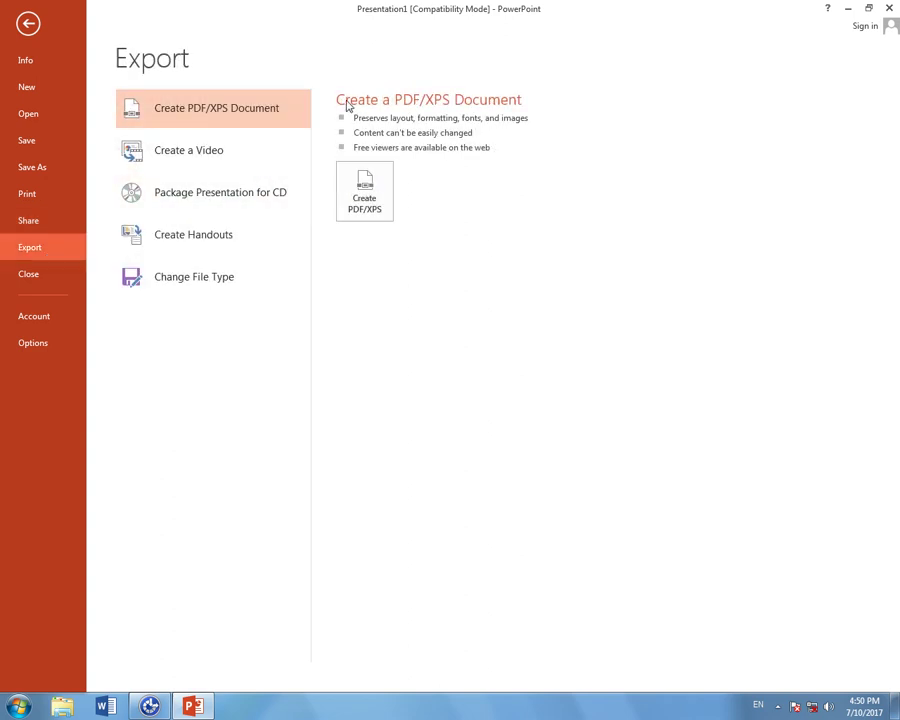
pyautogui.click(226, 142)
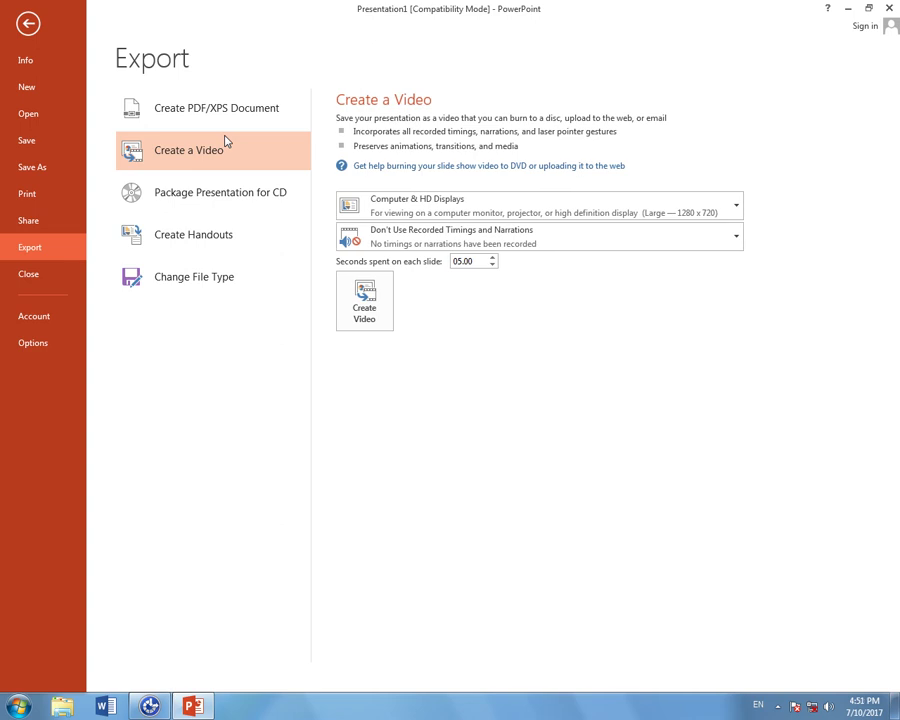
# Step: Try Record Timings and Narrations, cancel the recording, then show Package Presentation for CD
pyautogui.click(568, 239)
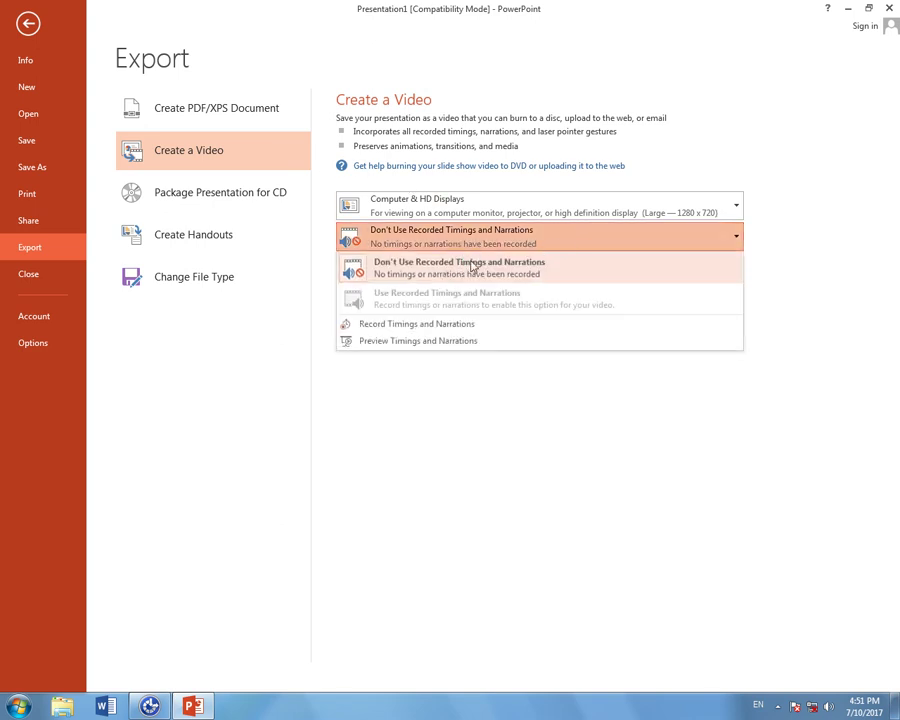
pyautogui.click(436, 325)
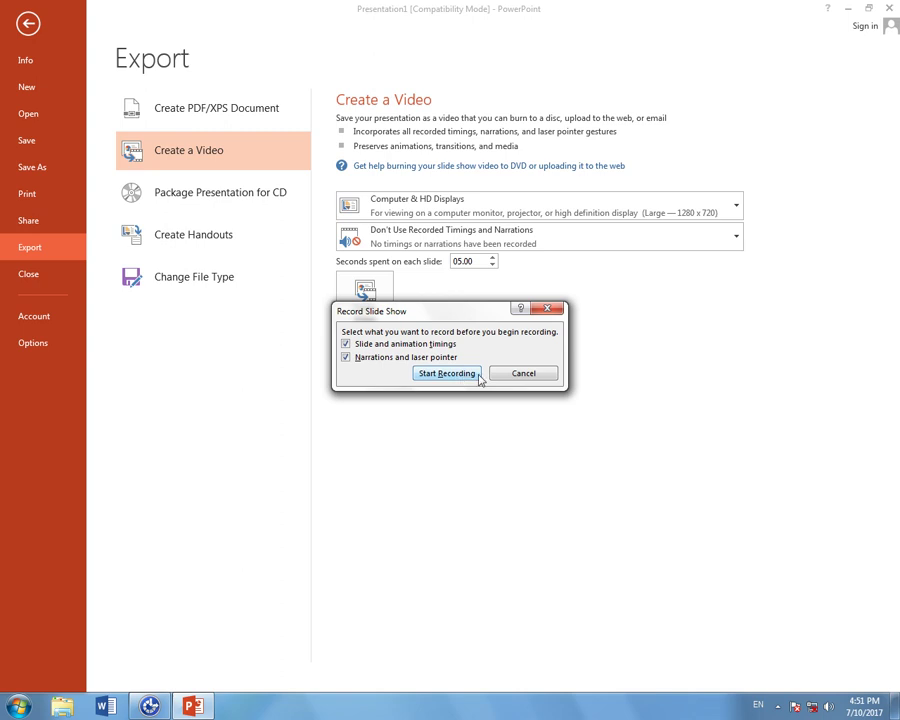
pyautogui.click(507, 377)
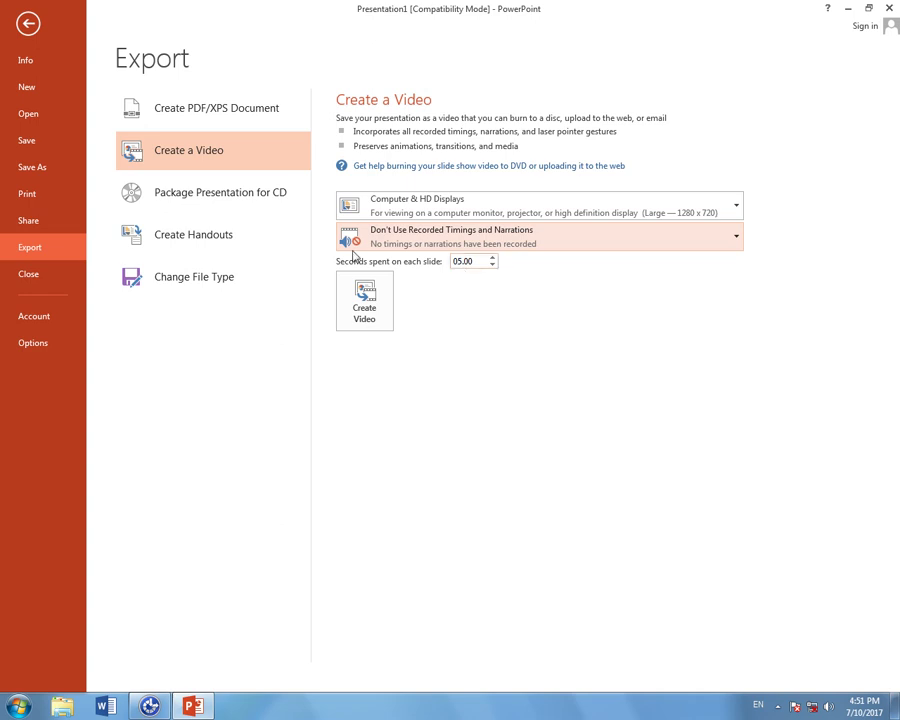
pyautogui.click(248, 208)
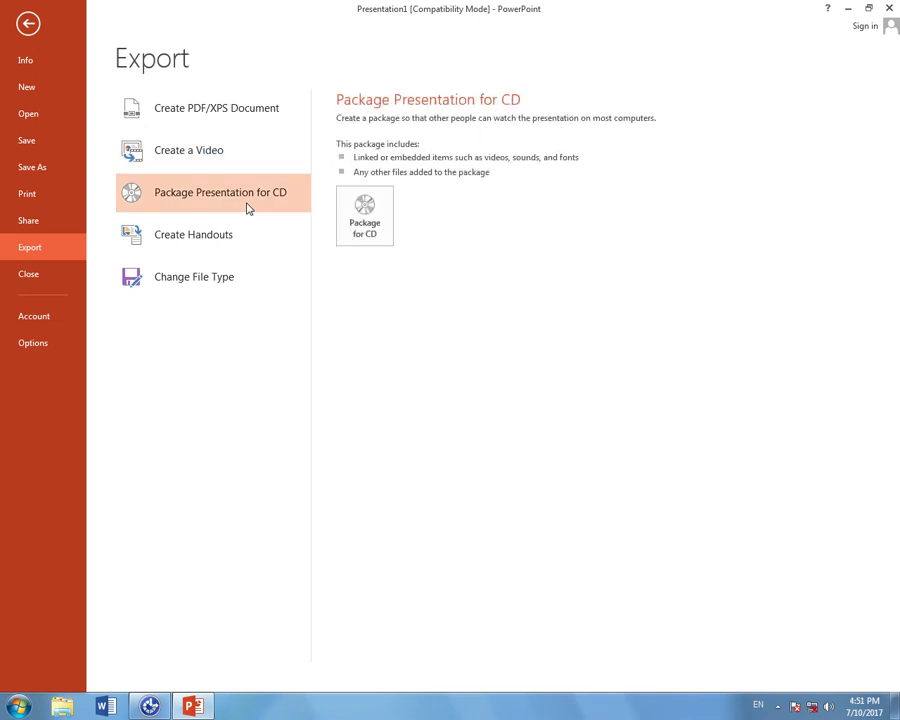
# Step: In Package for CD, select the CD name, try adding files then cancel, and select Presentation1.ppt
pyautogui.click(365, 215)
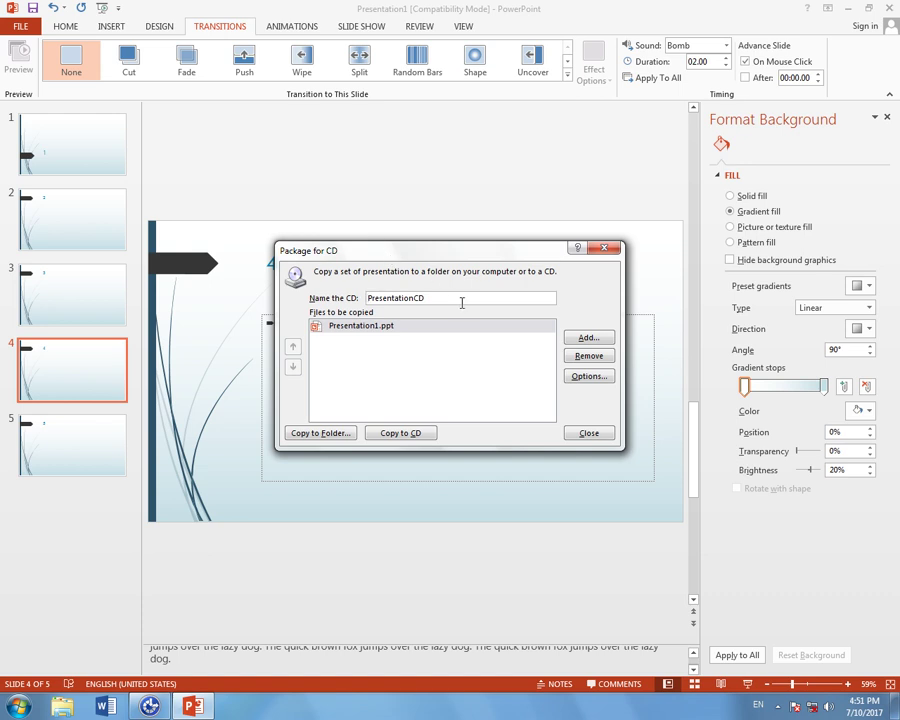
pyautogui.moveTo(462, 302); pyautogui.dragTo(366, 298)
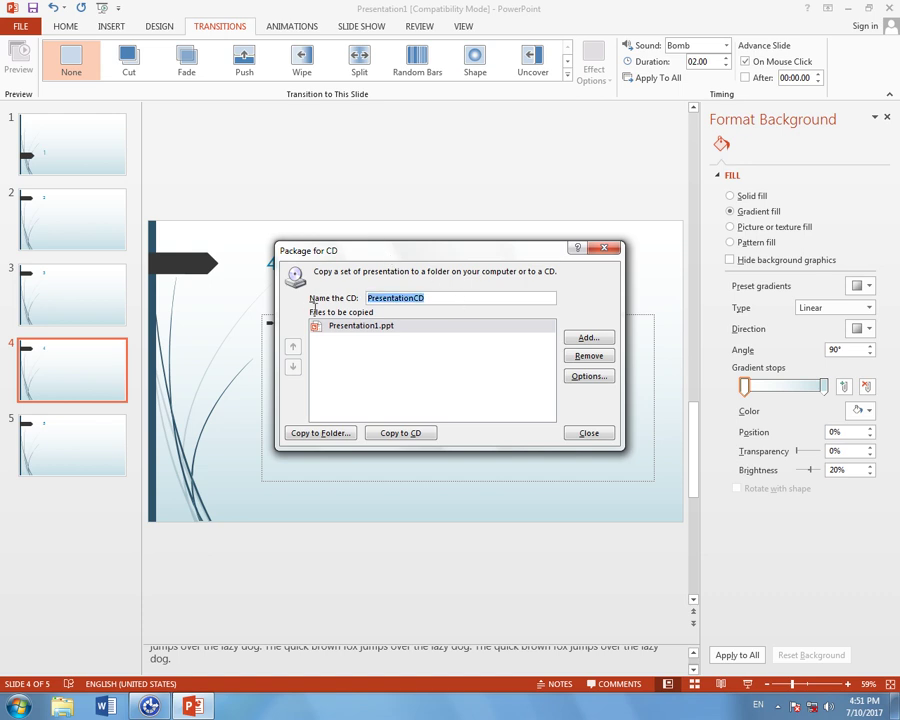
pyautogui.click(590, 338)
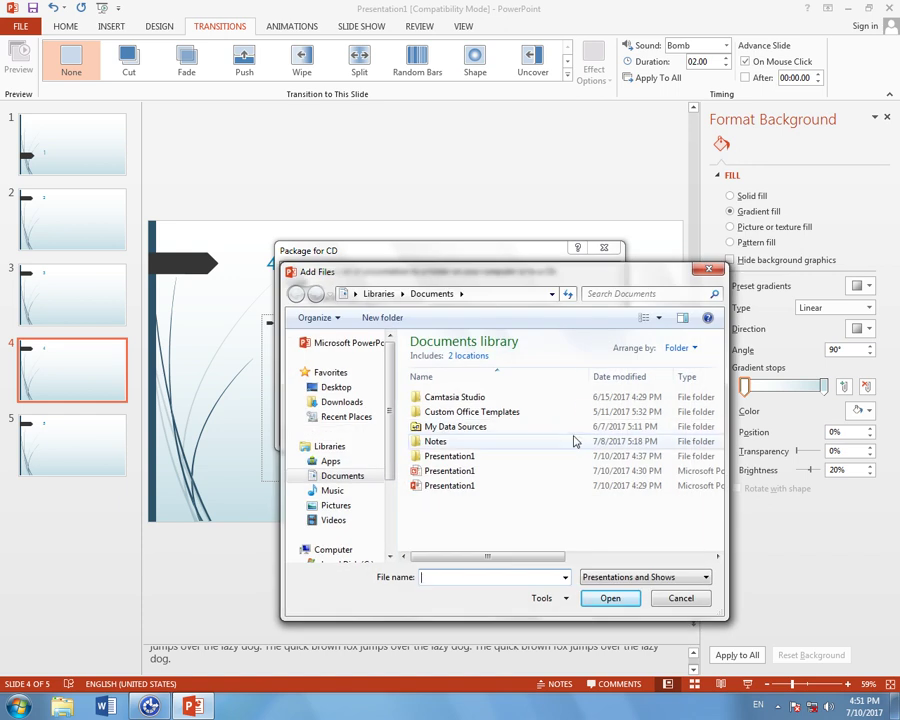
pyautogui.click(681, 598)
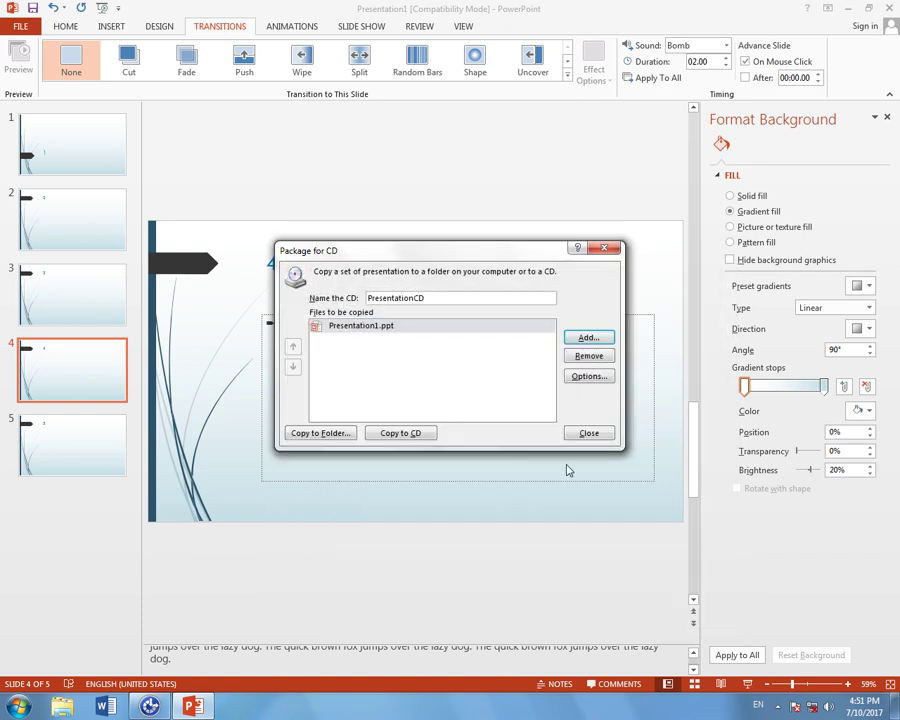
pyautogui.click(383, 330)
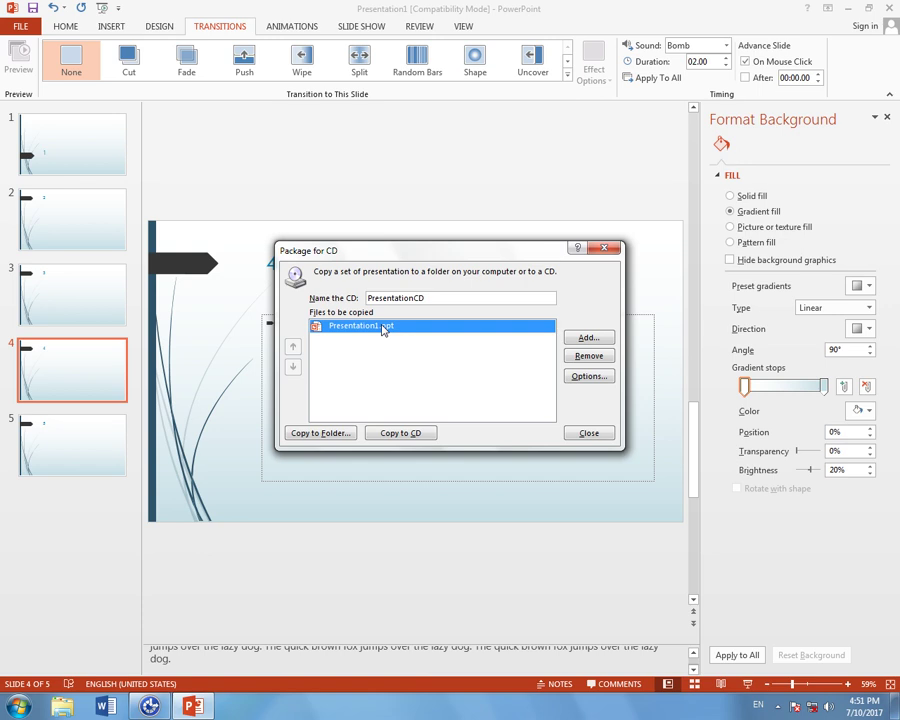
# Step: Attempt Copy to CD with linked files, dismiss the no-recorder error, close packaging and open File Info
pyautogui.click(395, 433)
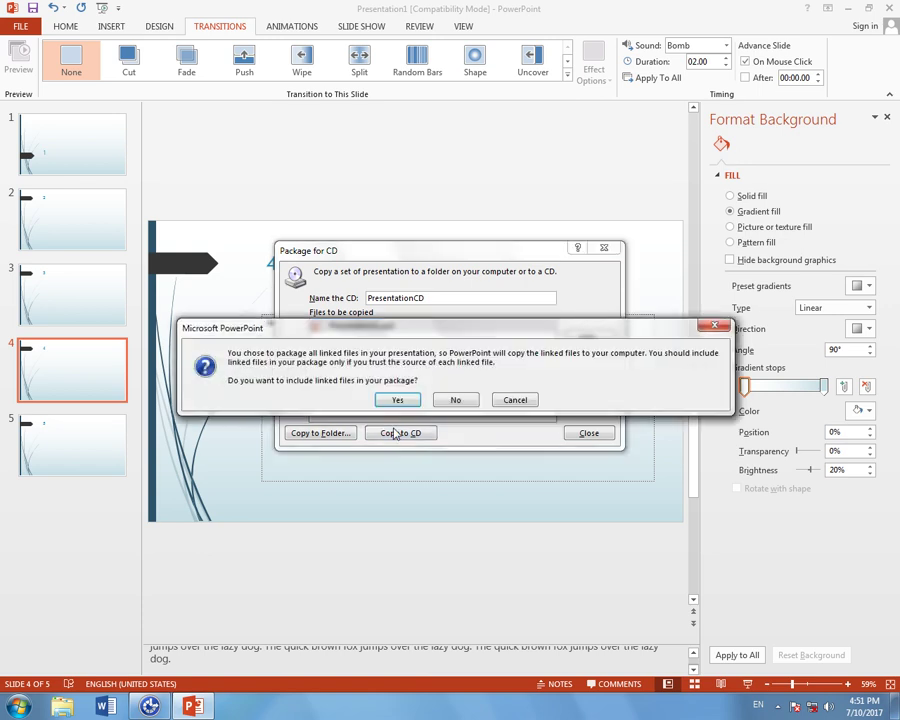
pyautogui.click(399, 399)
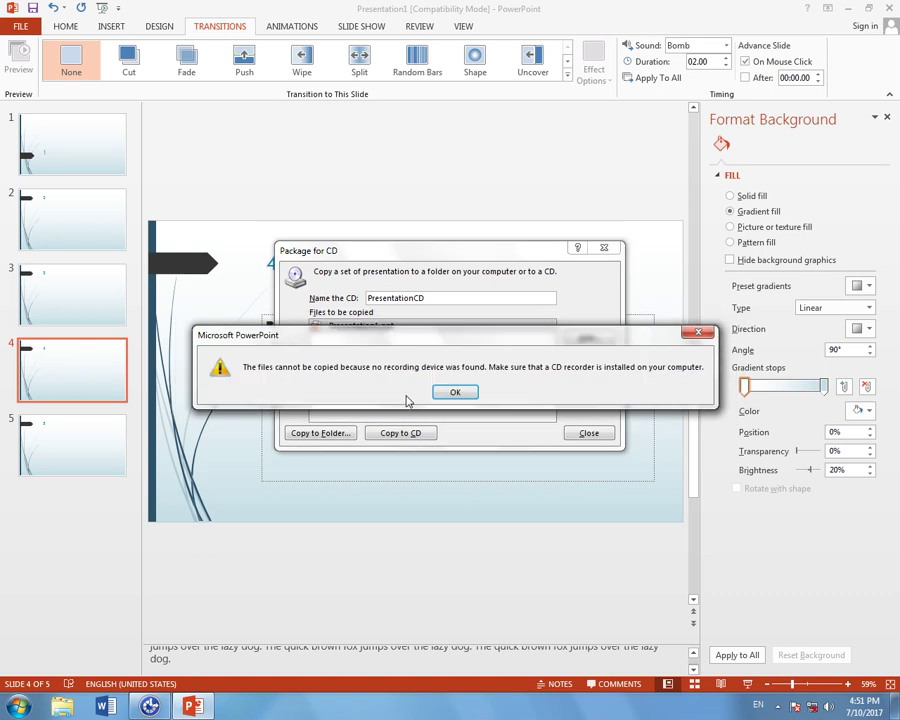
pyautogui.click(456, 393)
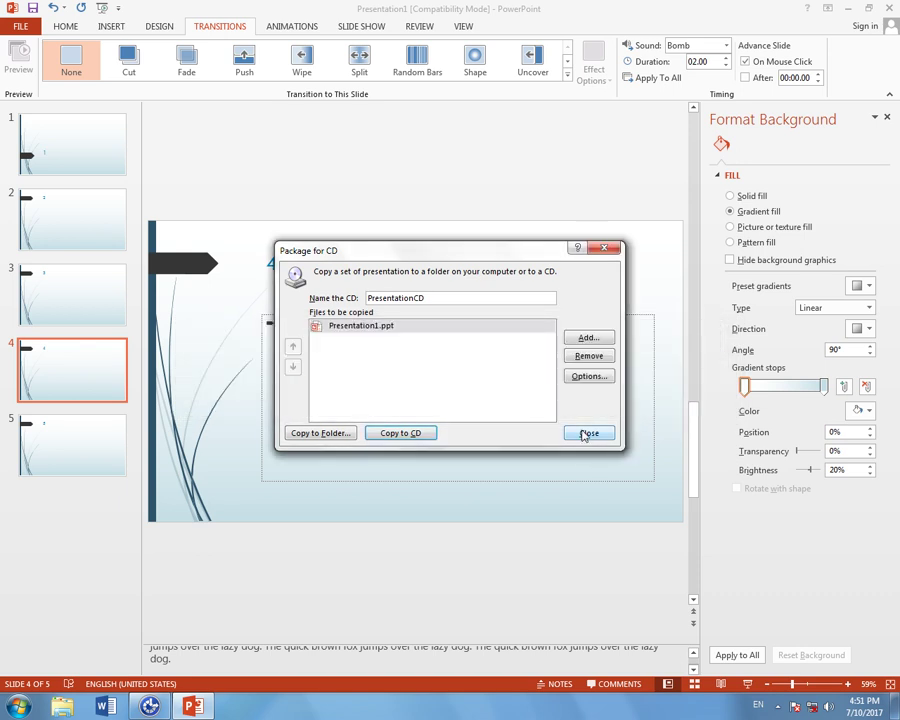
pyautogui.click(586, 432)
pyautogui.press('alt')
pyautogui.press('d')
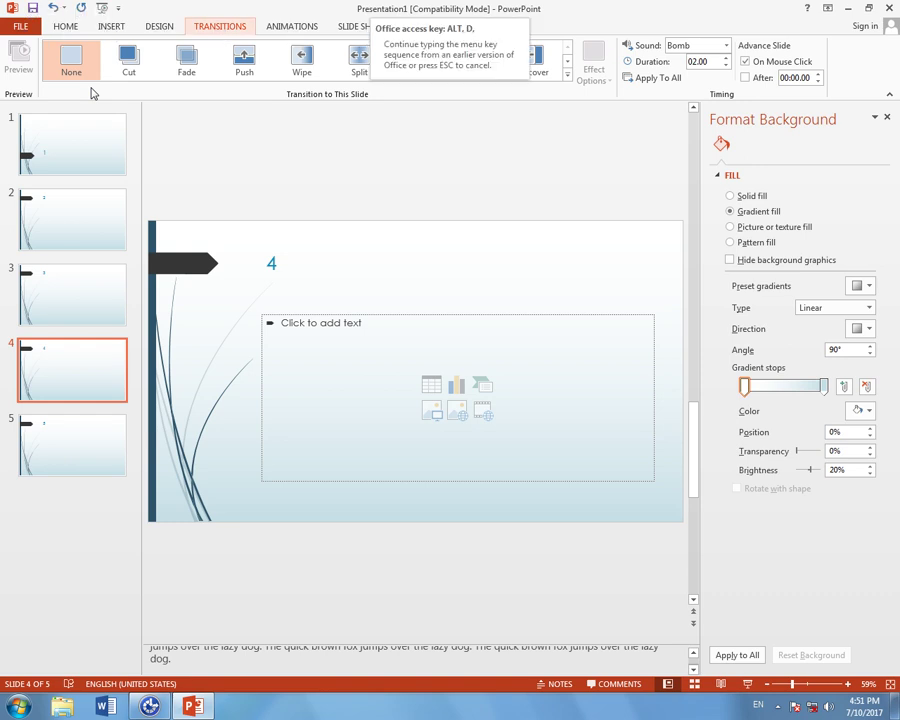
pyautogui.press('Escape')
pyautogui.press('alt')
# Step: On the Export page, review Create Handouts and Change File Type, then return to the slides
pyautogui.press('f')
pyautogui.press('alt')
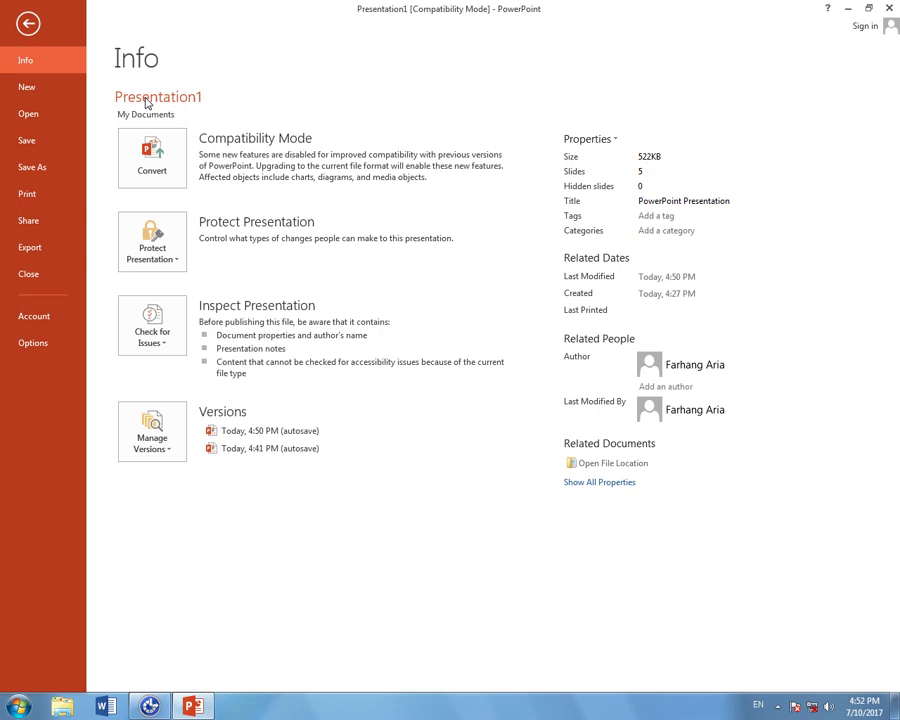
pyautogui.click(74, 249)
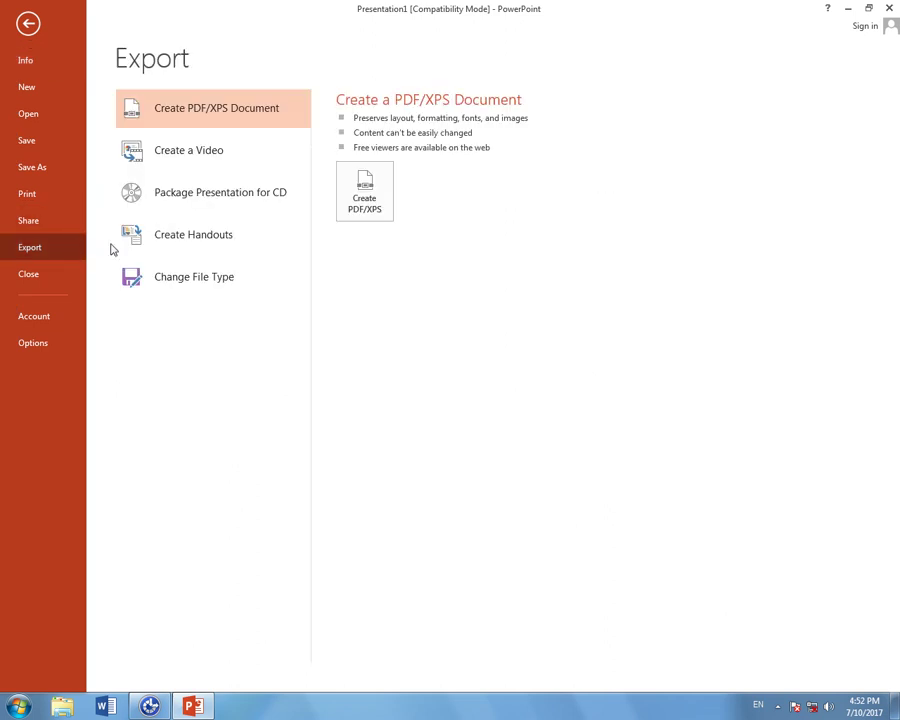
pyautogui.click(257, 250)
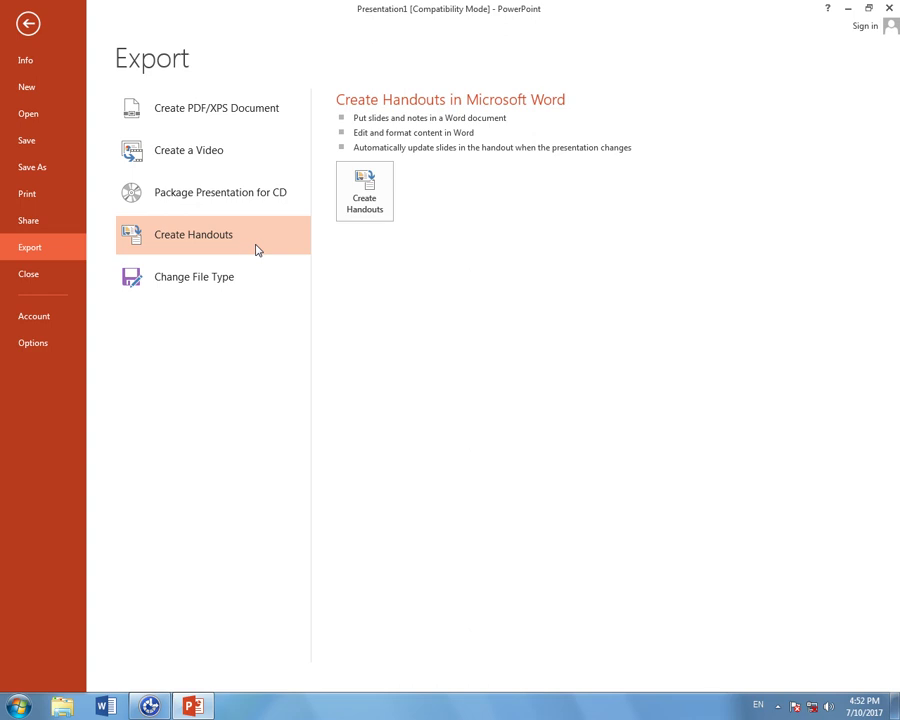
pyautogui.click(193, 276)
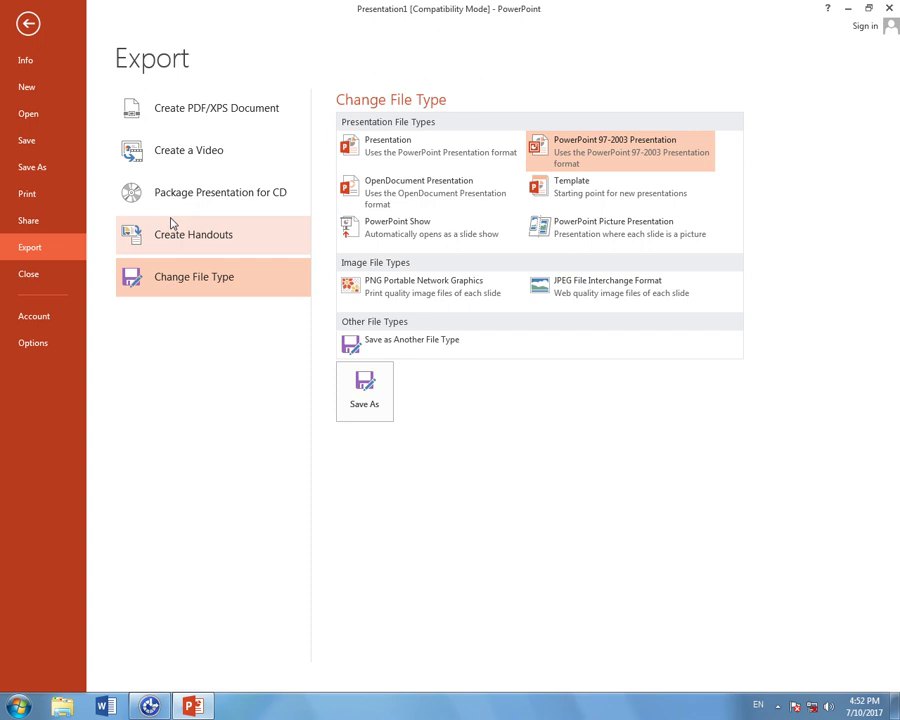
pyautogui.click(24, 24)
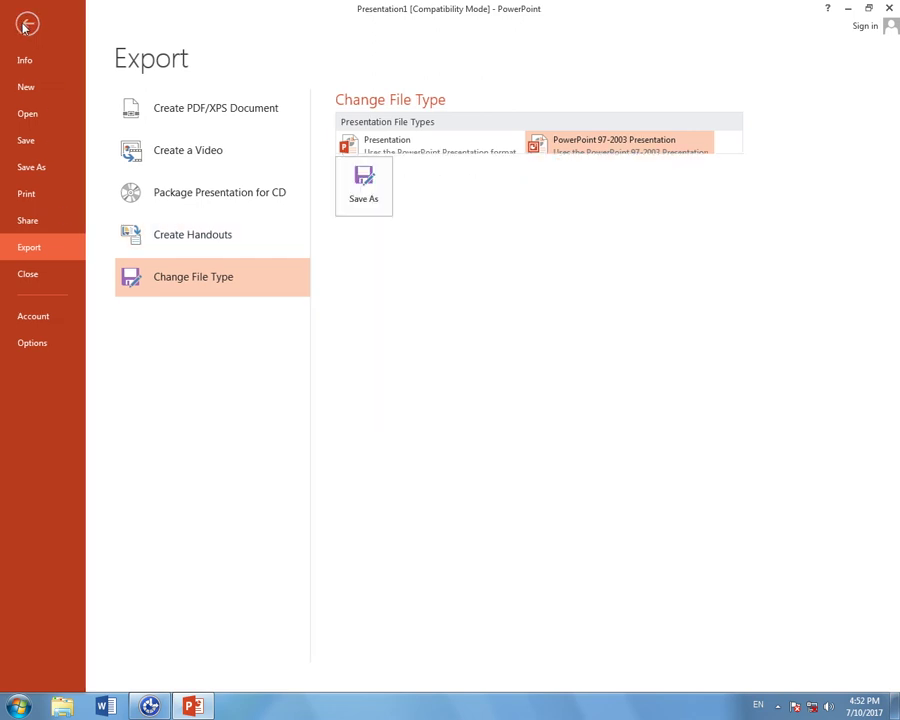